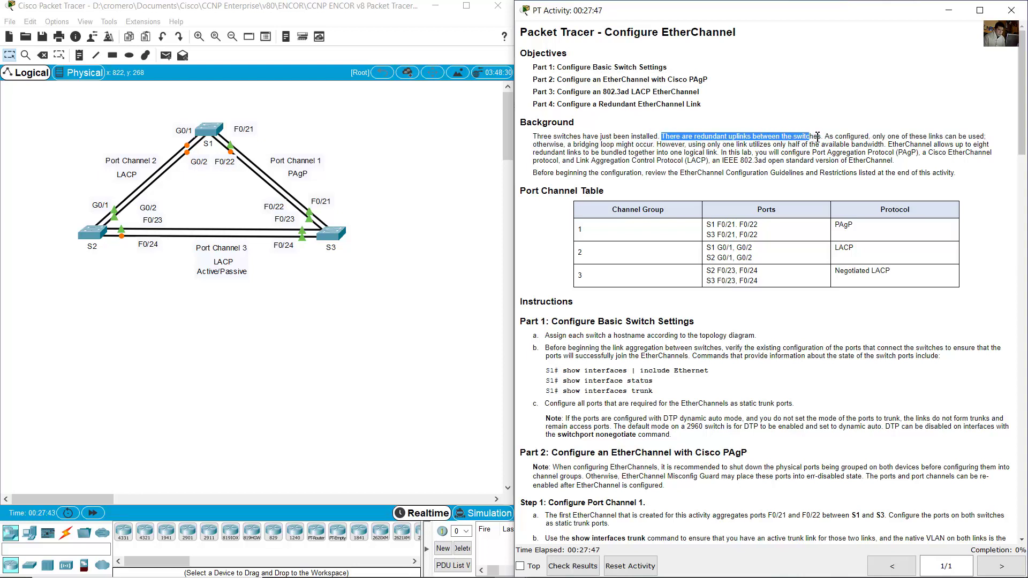
- Read the Background section on redundant uplinks, link bandwidth and EtherChannel bundling in the activity instructions
{"action": "left_click_drag", "start_coordinate": [824, 138], "coordinate": [987, 137]}
{"action": "mouse_move", "coordinate": [898, 141]}
{"action": "left_mouse_down"}
{"action": "mouse_move", "coordinate": [567, 148]}
{"action": "mouse_move", "coordinate": [749, 138]}
{"action": "mouse_move", "coordinate": [892, 147]}
{"action": "left_mouse_up"}
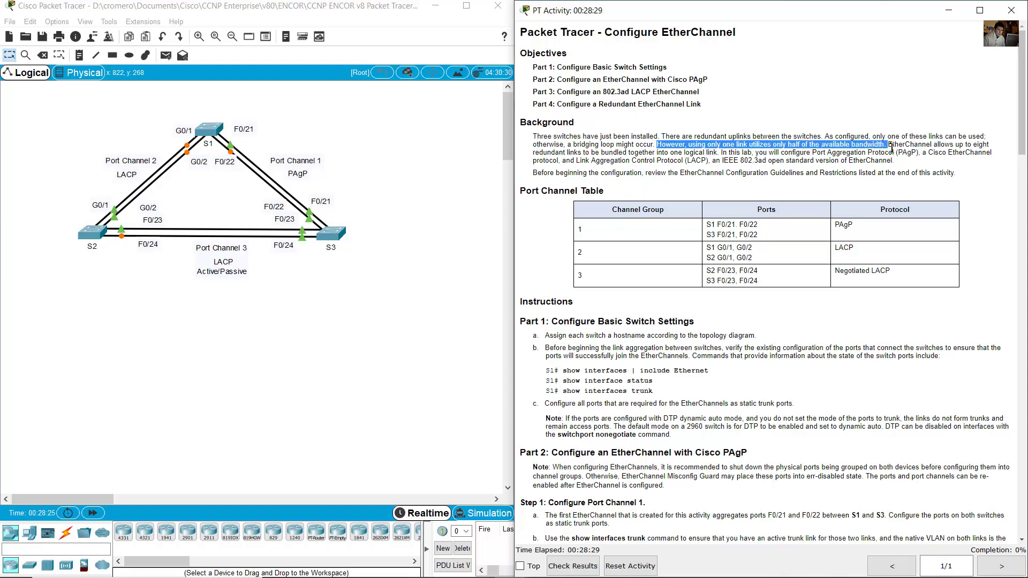
{"action": "left_click", "coordinate": [894, 148]}
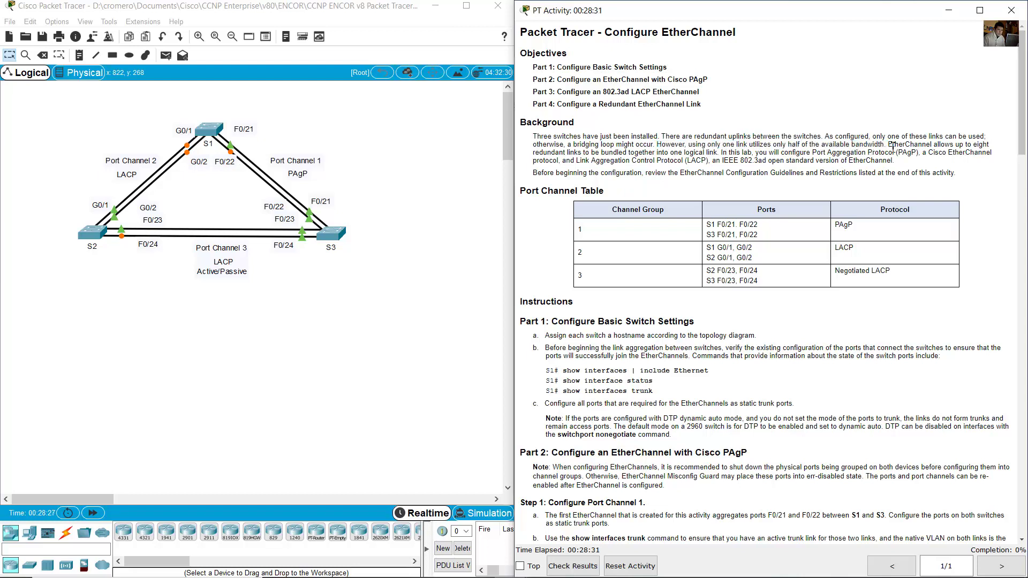
{"action": "left_click_drag", "start_coordinate": [888, 145], "coordinate": [896, 164]}
{"action": "left_click", "coordinate": [845, 170]}
{"action": "scroll", "coordinate": [672, 166], "scroll_direction": "down", "scroll_amount": 3}
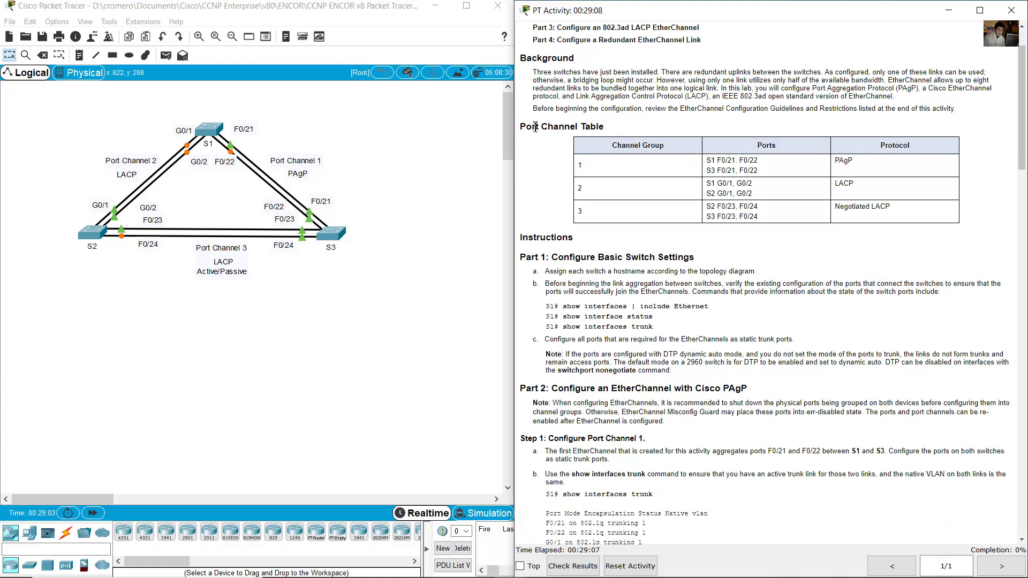
- Examine channel group 1 in the Port Channel Table and match its ports and protocol to the S1–S3 links in the topology
{"action": "left_click_drag", "start_coordinate": [535, 126], "coordinate": [596, 164]}
{"action": "left_click_drag", "start_coordinate": [706, 160], "coordinate": [766, 175]}
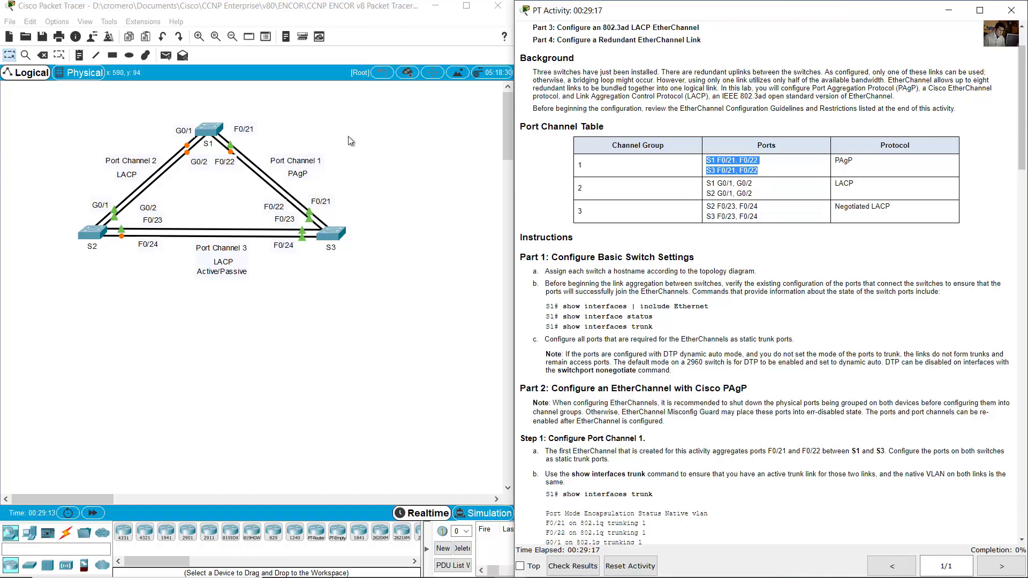
{"action": "left_click_drag", "start_coordinate": [360, 136], "coordinate": [259, 198]}
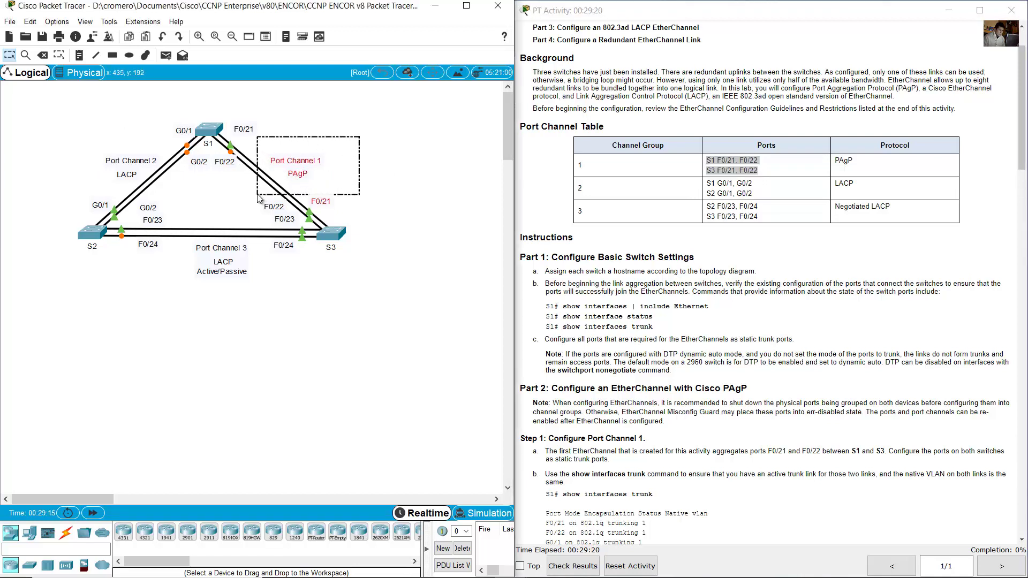
{"action": "left_click", "coordinate": [263, 114]}
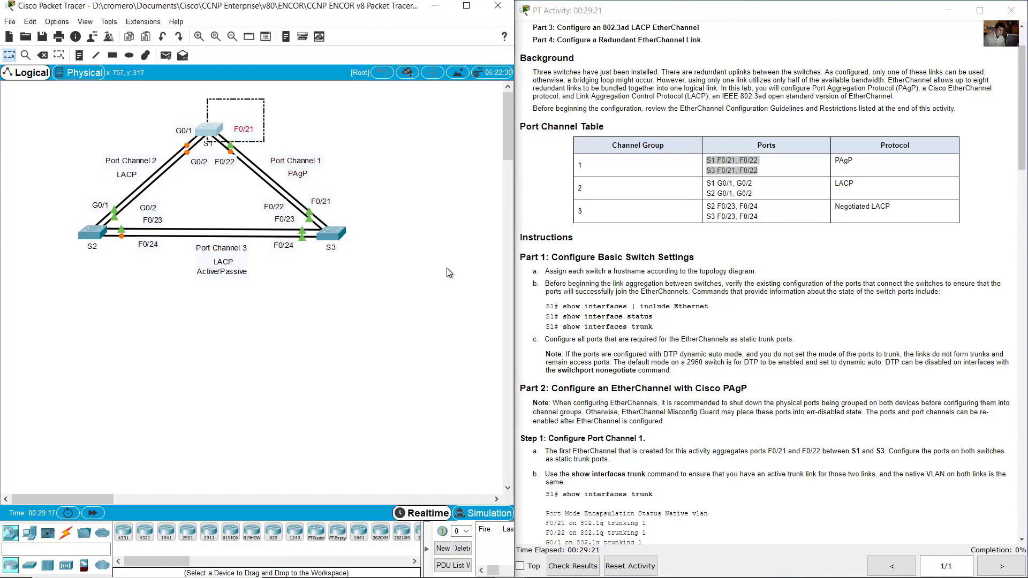
{"action": "left_click_drag", "start_coordinate": [386, 234], "coordinate": [327, 257]}
{"action": "left_click_drag", "start_coordinate": [910, 165], "coordinate": [833, 167]}
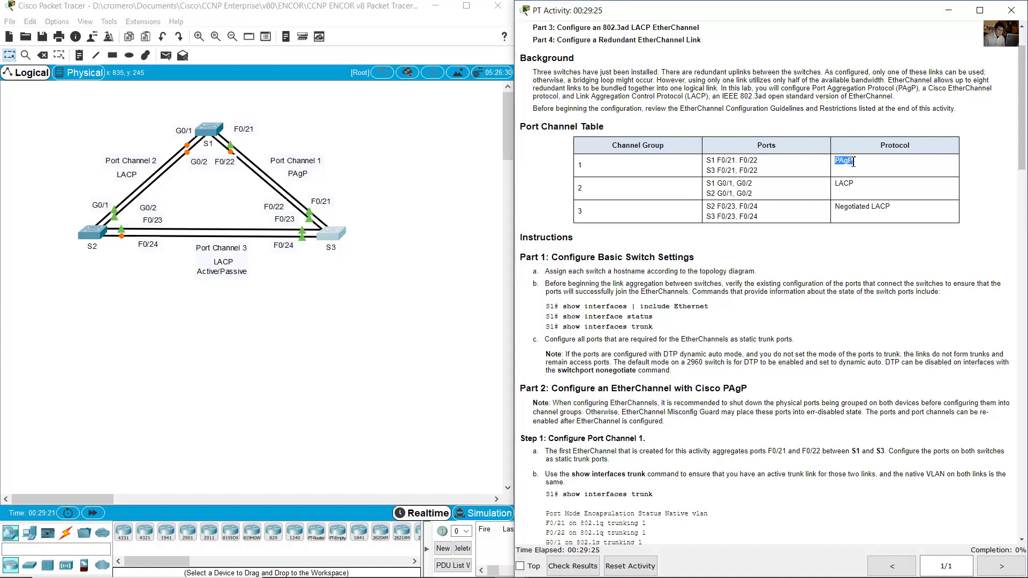
- Examine channel group 2 in the Port Channel Table and match its ports and protocol to the S1–S2 links in the topology
{"action": "left_click", "coordinate": [589, 184]}
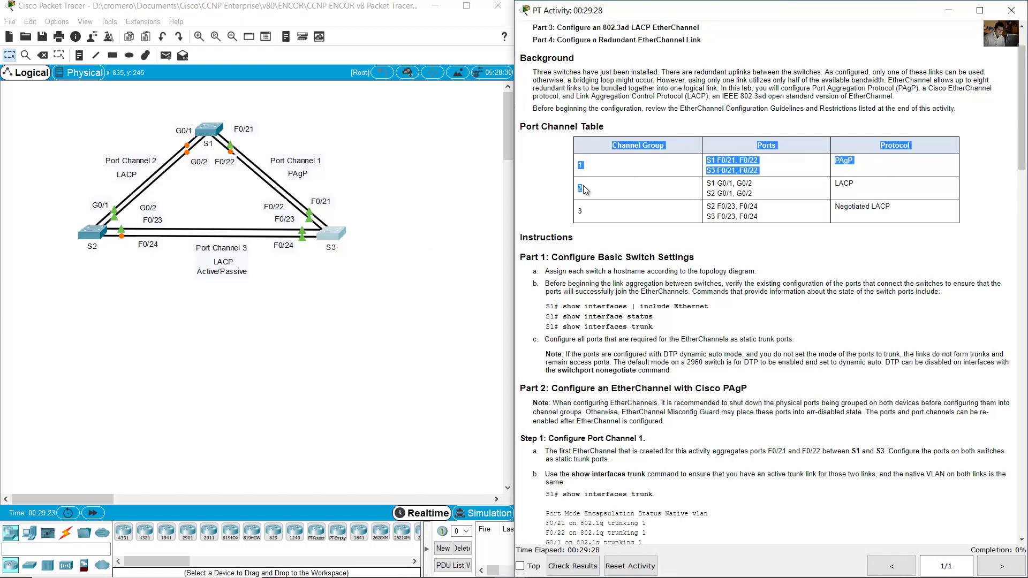
{"action": "left_click", "coordinate": [587, 188]}
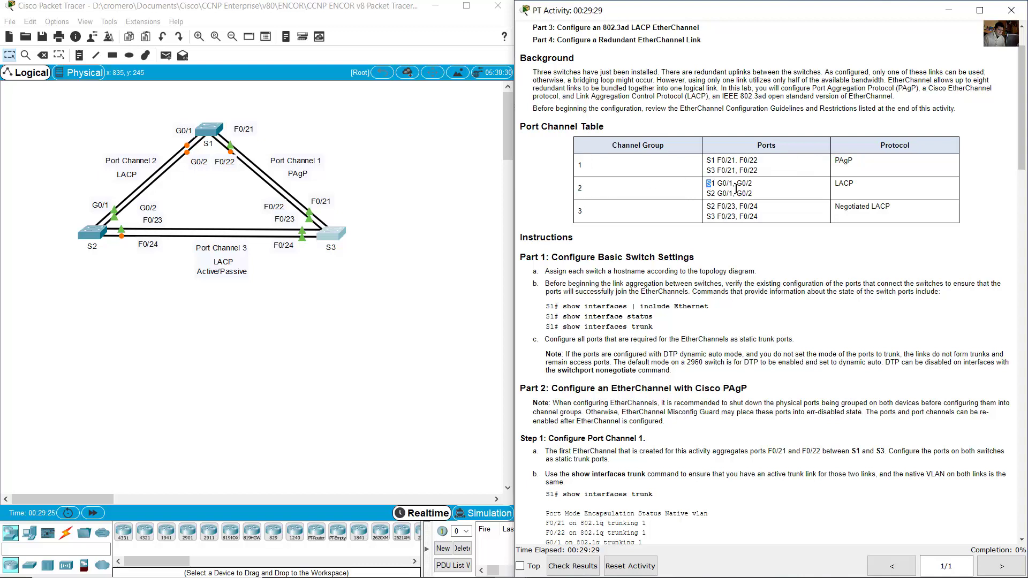
{"action": "left_click_drag", "start_coordinate": [705, 183], "coordinate": [691, 192]}
{"action": "left_click_drag", "start_coordinate": [89, 143], "coordinate": [178, 191]}
{"action": "left_click_drag", "start_coordinate": [182, 124], "coordinate": [225, 155]}
{"action": "left_click_drag", "start_coordinate": [94, 208], "coordinate": [73, 221]}
{"action": "left_click_drag", "start_coordinate": [111, 252], "coordinate": [118, 262]}
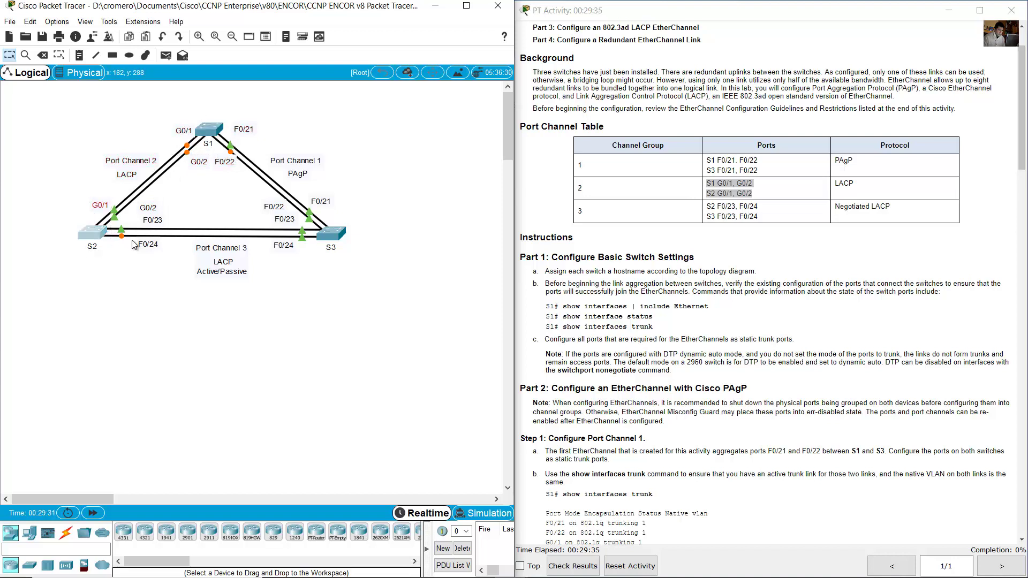
{"action": "left_click", "coordinate": [862, 183]}
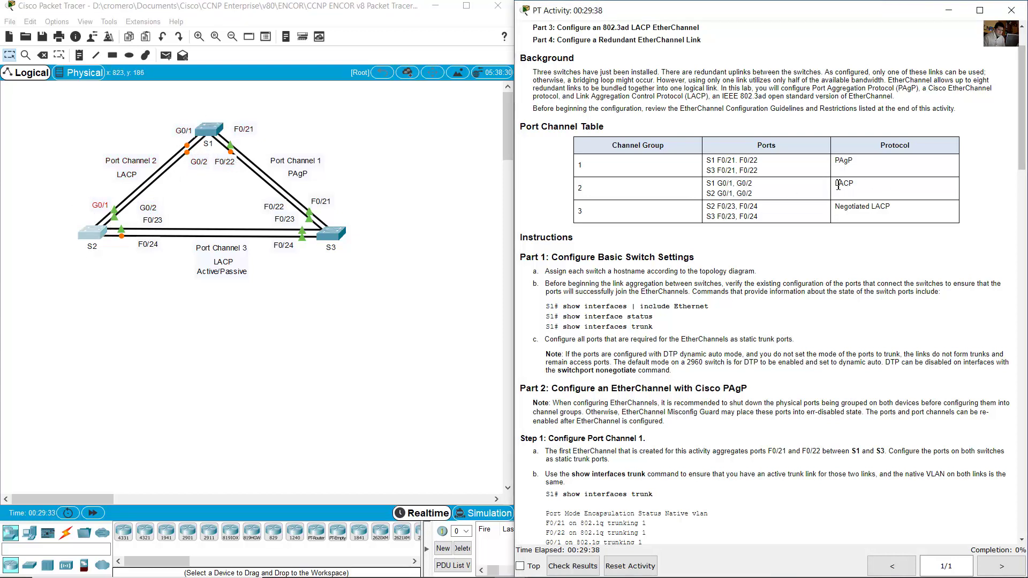
{"action": "double_click", "coordinate": [843, 183]}
{"action": "left_click", "coordinate": [130, 176]}
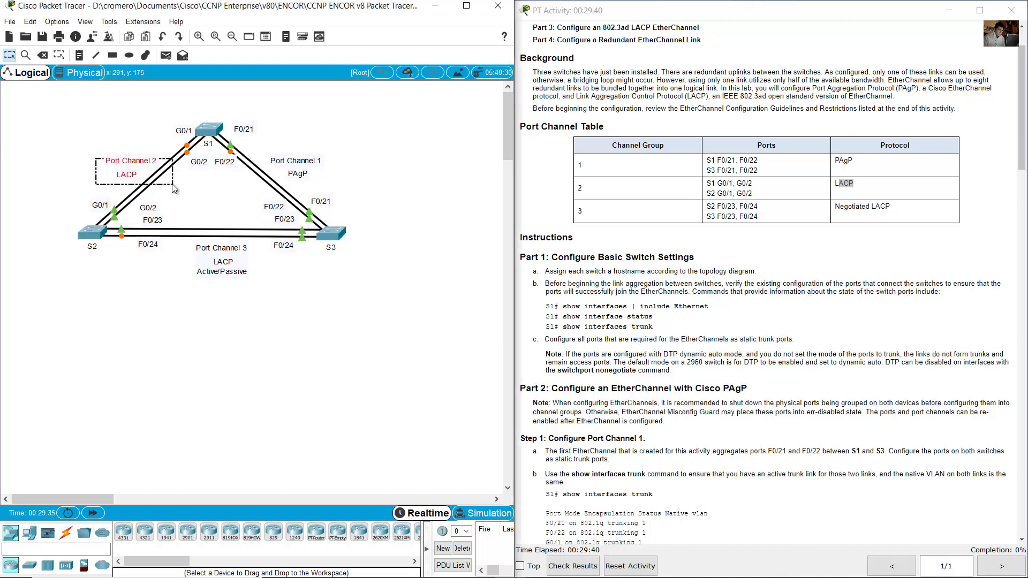
- Examine channel group 3 in the Port Channel Table and match its ports and protocol to the S2–S3 links in the topology
{"action": "left_click", "coordinate": [607, 222]}
{"action": "left_click_drag", "start_coordinate": [711, 206], "coordinate": [839, 206]}
{"action": "left_click", "coordinate": [772, 216]}
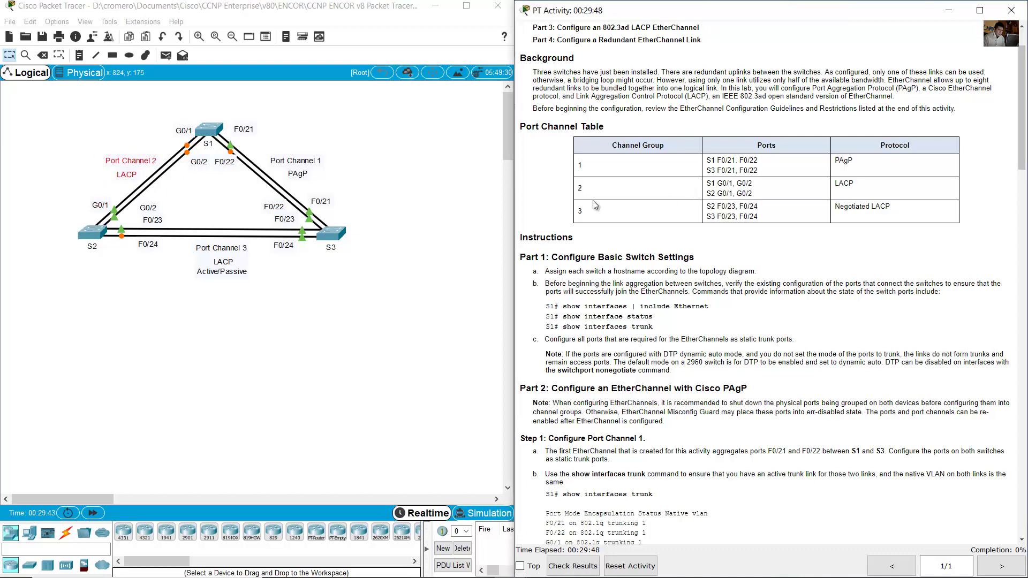
{"action": "left_click_drag", "start_coordinate": [582, 213], "coordinate": [696, 215]}
{"action": "left_click", "coordinate": [744, 216]}
{"action": "double_click", "coordinate": [580, 211]}
{"action": "left_click_drag", "start_coordinate": [711, 206], "coordinate": [766, 219]}
{"action": "left_click_drag", "start_coordinate": [266, 374], "coordinate": [175, 224]}
{"action": "left_click", "coordinate": [840, 216]}
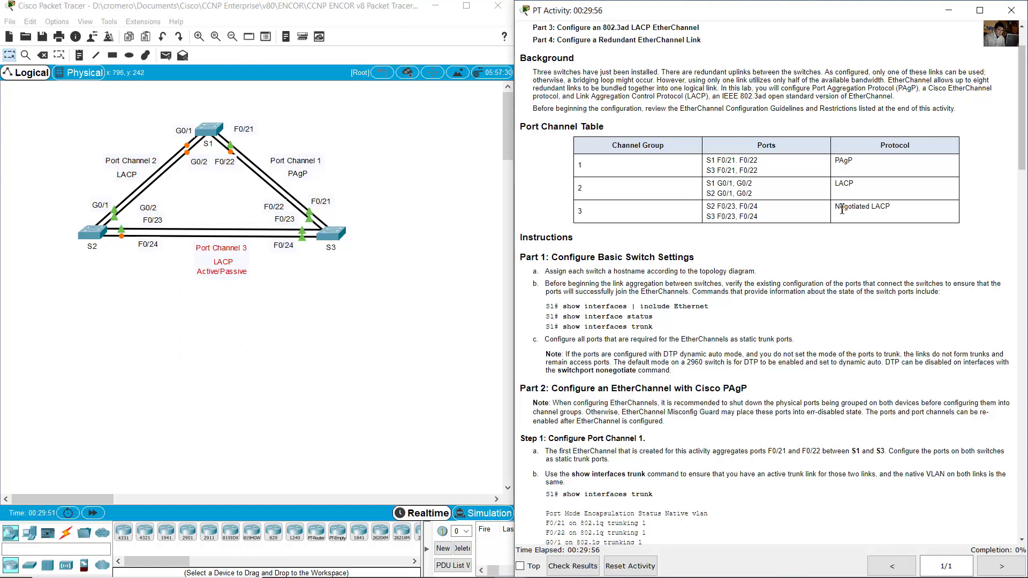
{"action": "left_click_drag", "start_coordinate": [842, 210], "coordinate": [889, 211]}
- Read the Part 1 instruction on assigning each switch a hostname
{"action": "scroll", "coordinate": [701, 249], "scroll_direction": "down", "scroll_amount": 4}
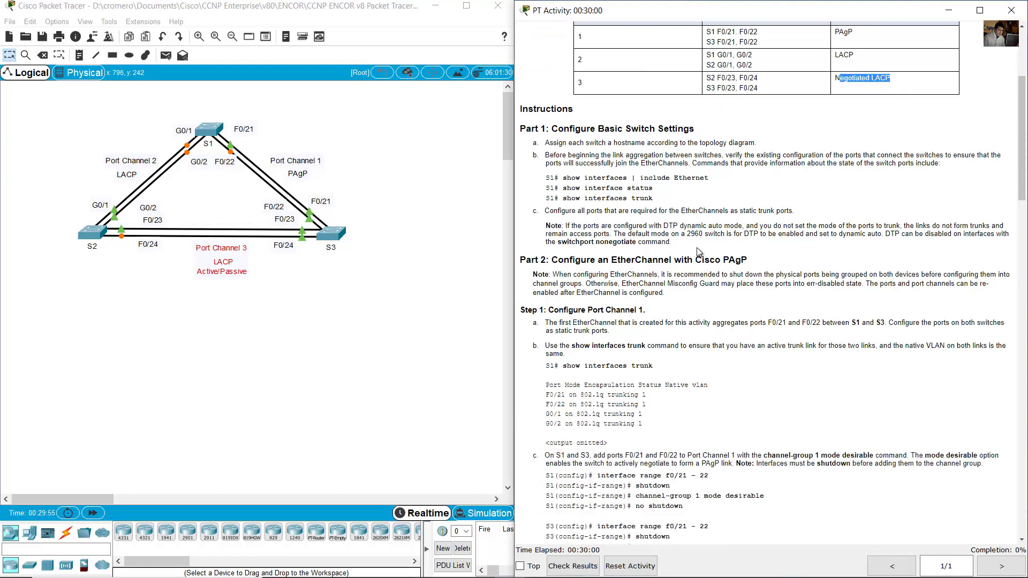
{"action": "scroll", "coordinate": [699, 252], "scroll_direction": "down", "scroll_amount": 1}
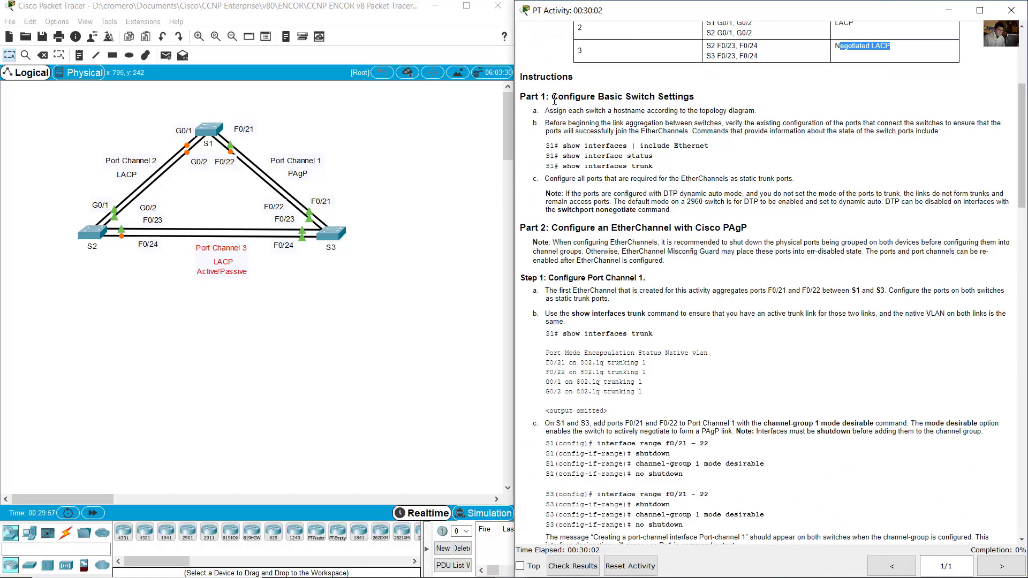
{"action": "left_click_drag", "start_coordinate": [552, 98], "coordinate": [694, 99]}
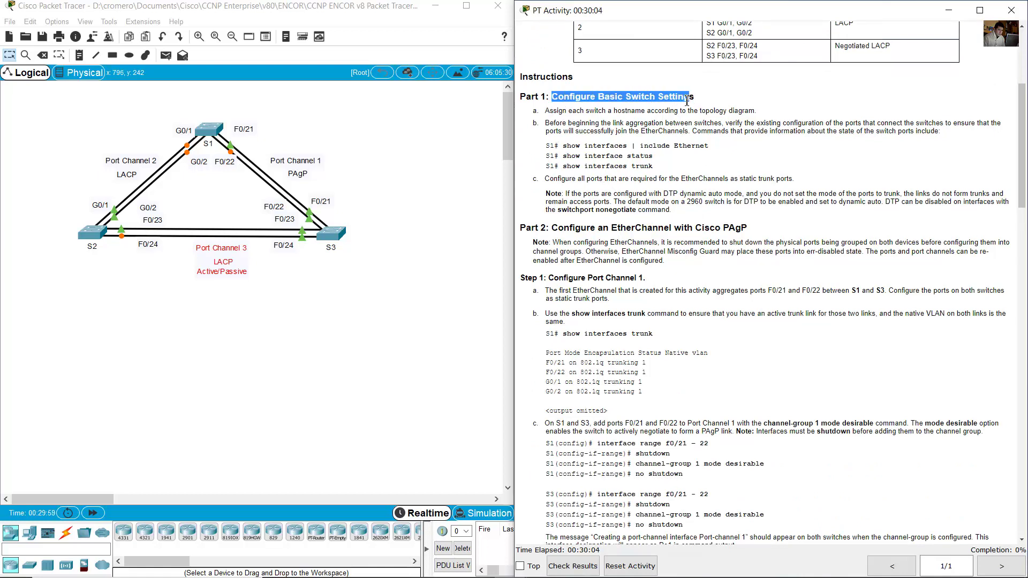
{"action": "left_click_drag", "start_coordinate": [546, 111], "coordinate": [756, 111]}
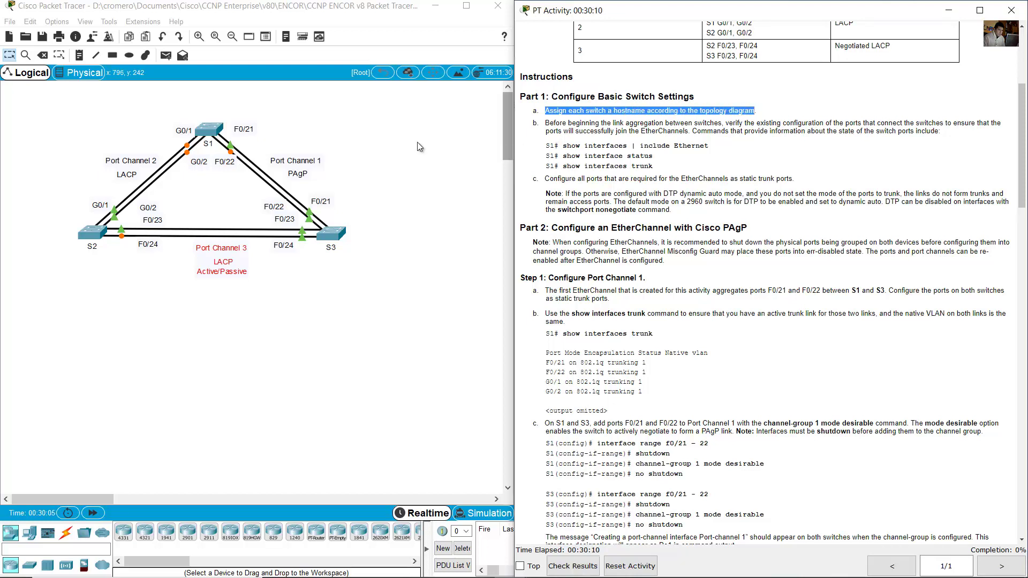
- Open switch S1's command line and place its widened window below the topology
{"action": "left_click", "coordinate": [249, 117]}
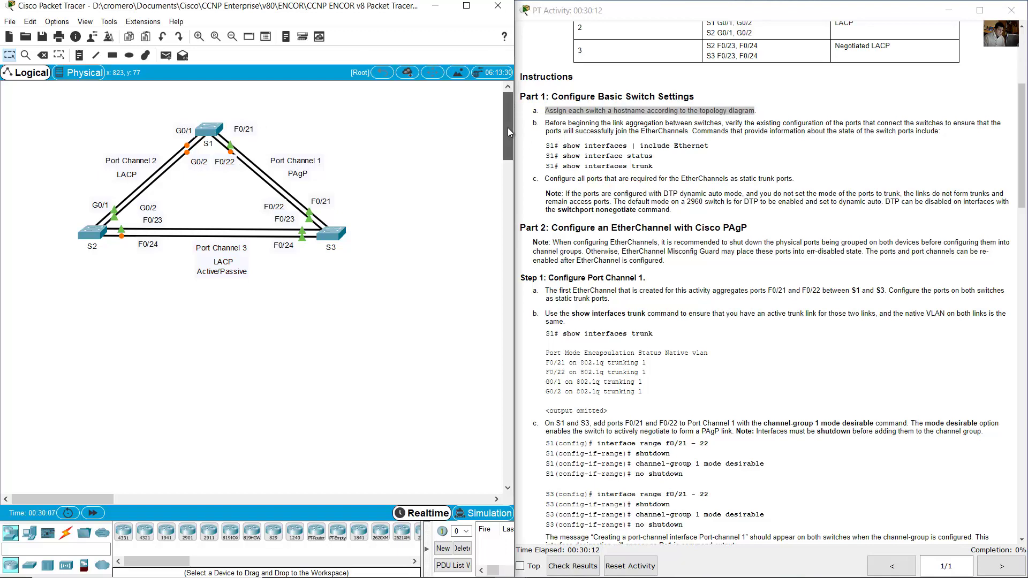
{"action": "scroll", "coordinate": [507, 127], "scroll_direction": "down", "scroll_amount": 2}
{"action": "left_click", "coordinate": [215, 101]}
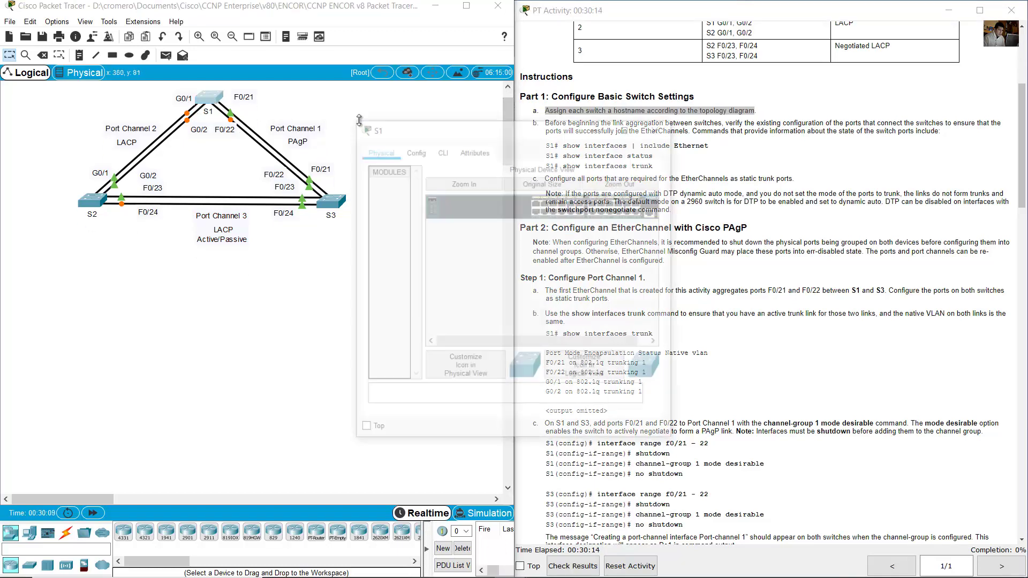
{"action": "left_click_drag", "start_coordinate": [439, 125], "coordinate": [91, 265]}
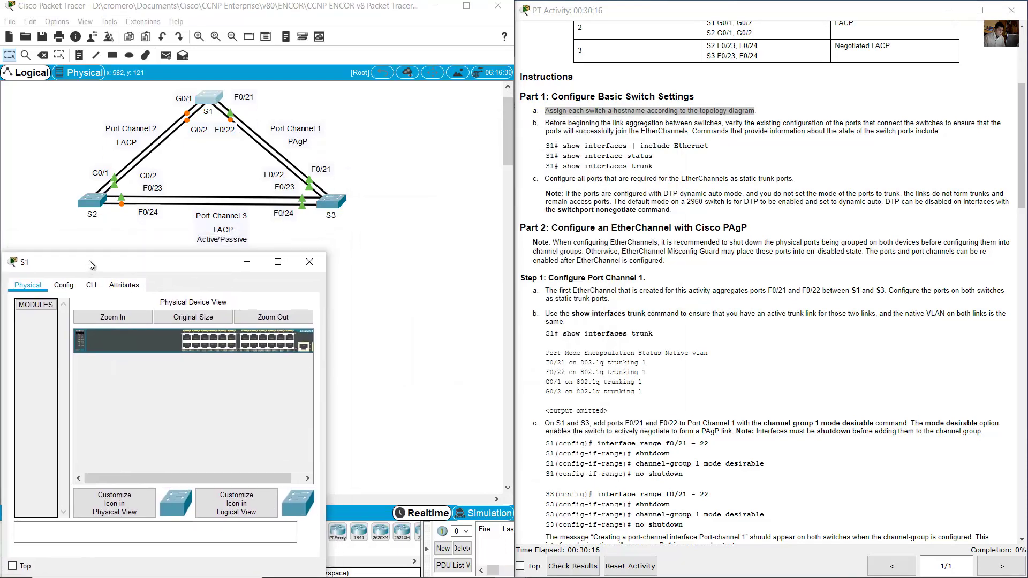
{"action": "left_click", "coordinate": [88, 290]}
{"action": "left_click_drag", "start_coordinate": [326, 253], "coordinate": [523, 245]}
- Enter privileged and global configuration mode on the first switch and set its hostname to S1
{"action": "key", "text": "Return"}
{"action": "type", "text": "en"}
{"action": "key", "text": "Return"}
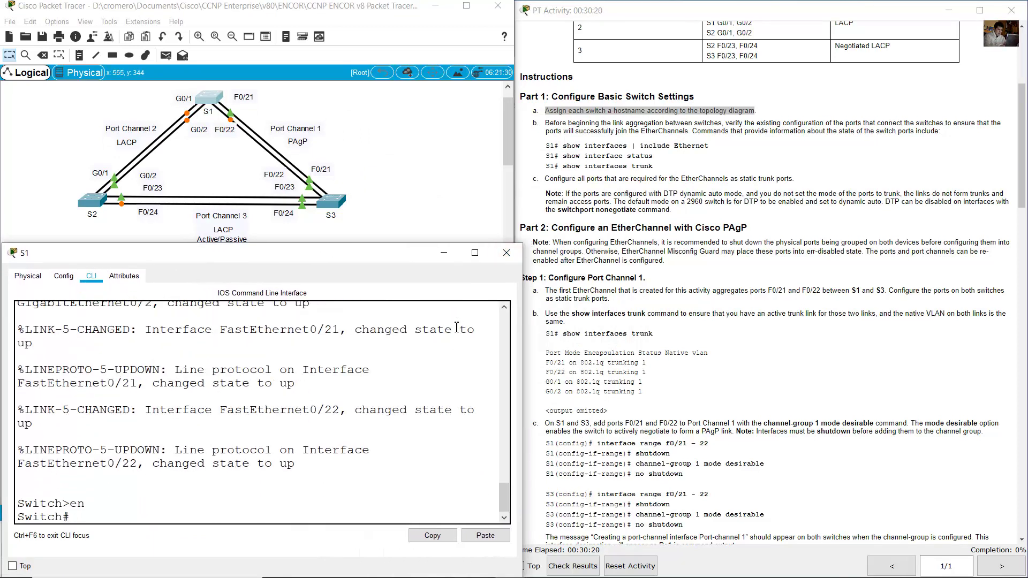
{"action": "type", "text": "conf term"}
{"action": "key", "text": "Return"}
{"action": "type", "text": "hostn"}
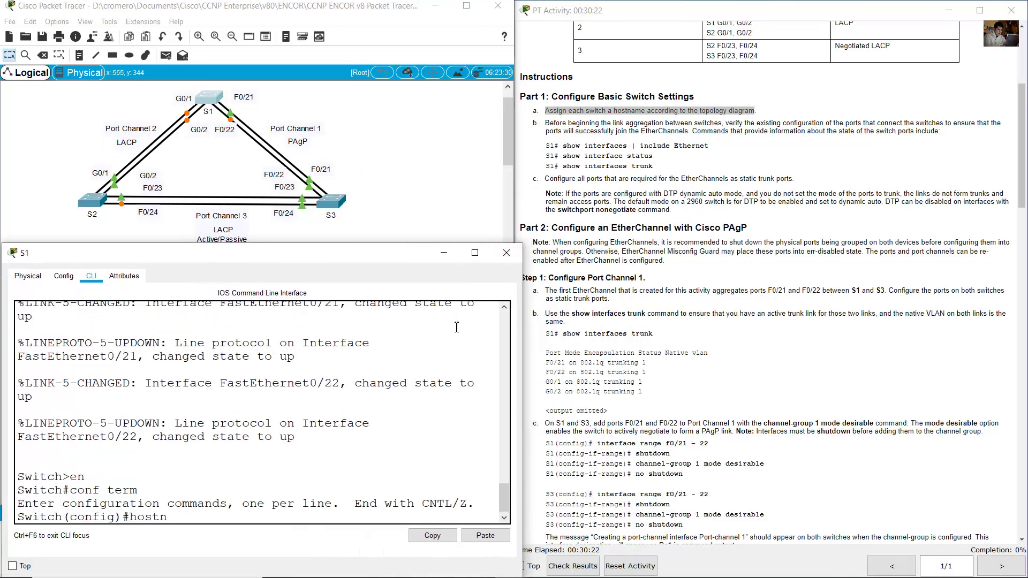
{"action": "type", "text": "ame S1"}
{"action": "key", "text": "Return"}
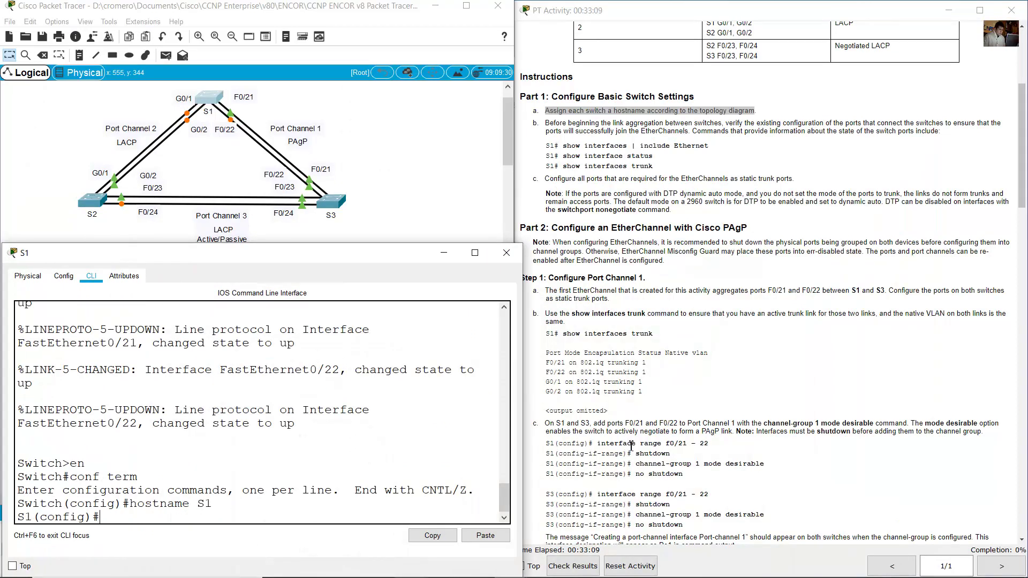
- Open switch S2's command line and place its widened window below the topology
{"action": "left_click", "coordinate": [411, 191]}
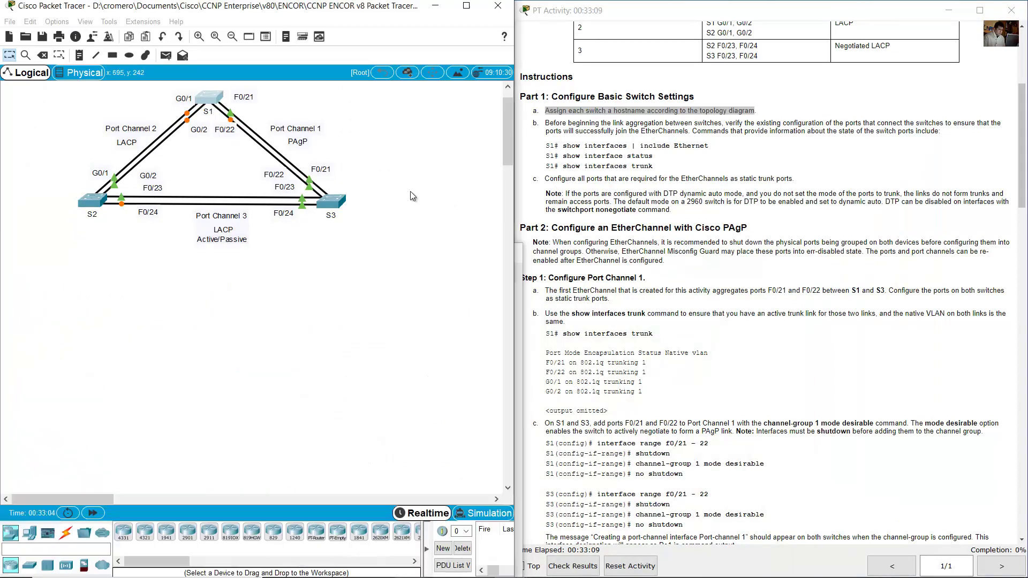
{"action": "left_click", "coordinate": [92, 201]}
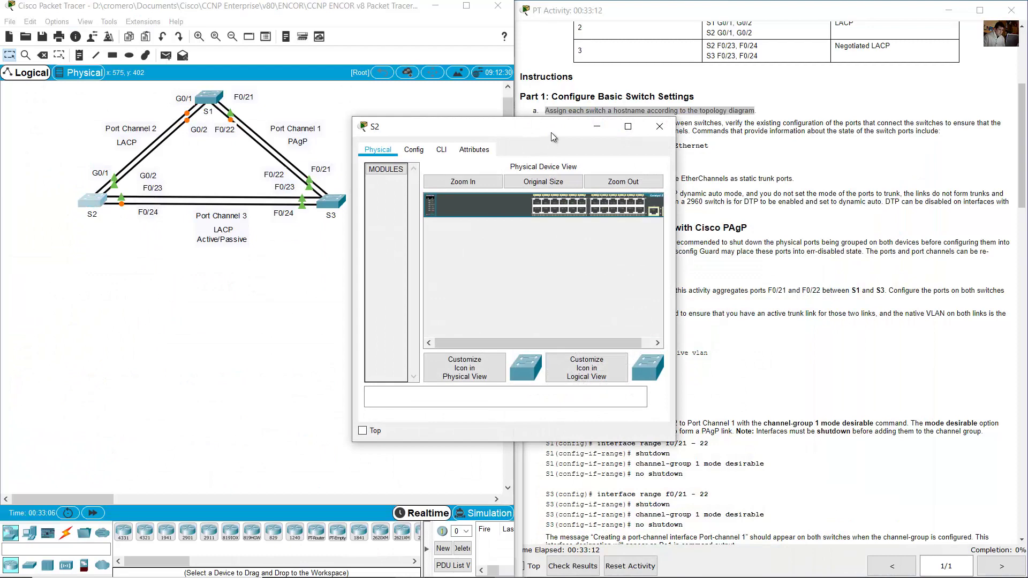
{"action": "left_click_drag", "start_coordinate": [551, 132], "coordinate": [200, 261]}
{"action": "left_click", "coordinate": [93, 281]}
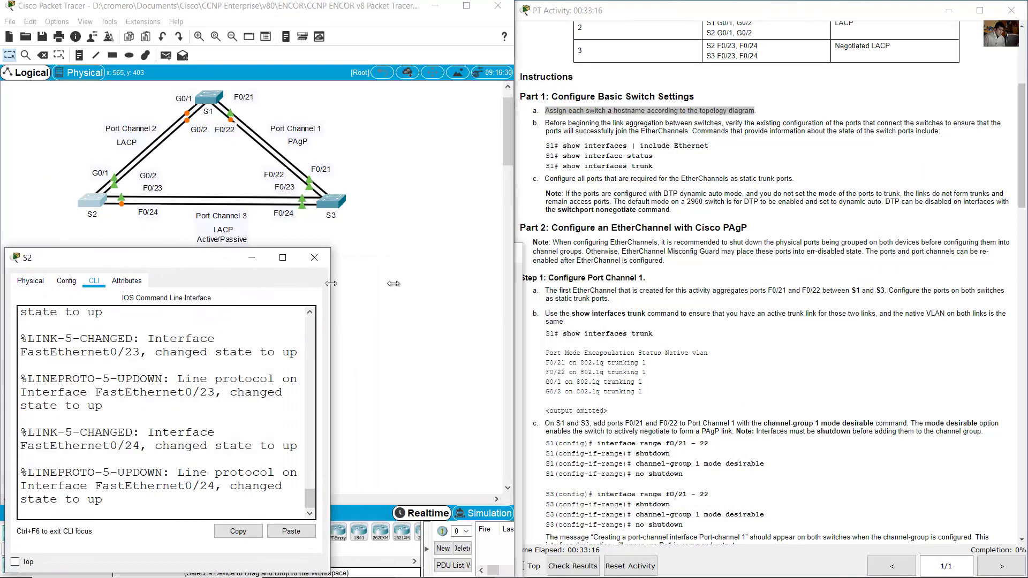
{"action": "left_click_drag", "start_coordinate": [328, 284], "coordinate": [518, 284]}
- Enter privileged and global configuration mode on the second switch and set its hostname to S2
{"action": "key", "text": "Return"}
{"action": "type", "text": "en"}
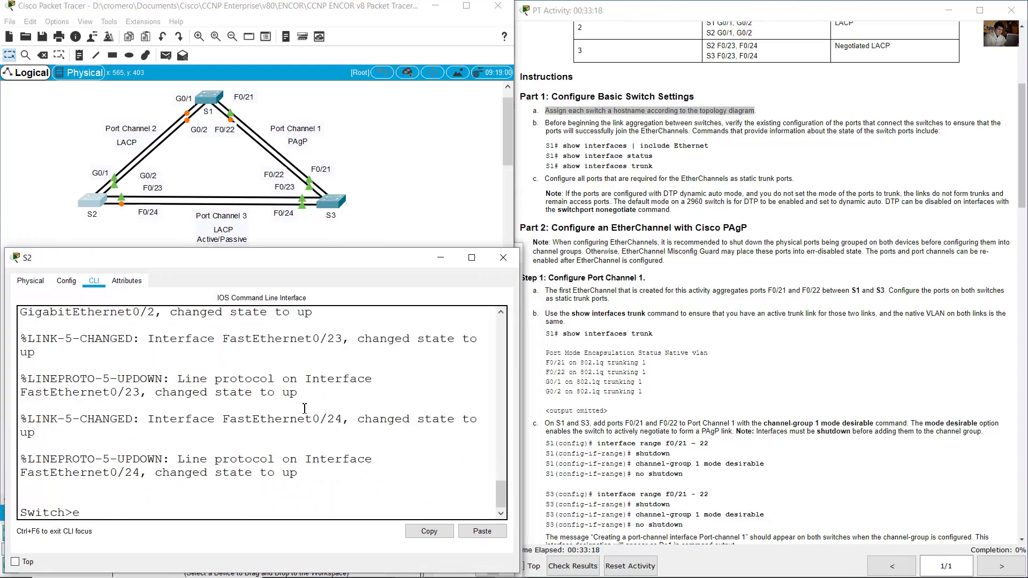
{"action": "key", "text": "Return"}
{"action": "type", "text": "conf term"}
{"action": "key", "text": "Return"}
{"action": "type", "text": "hsot"}
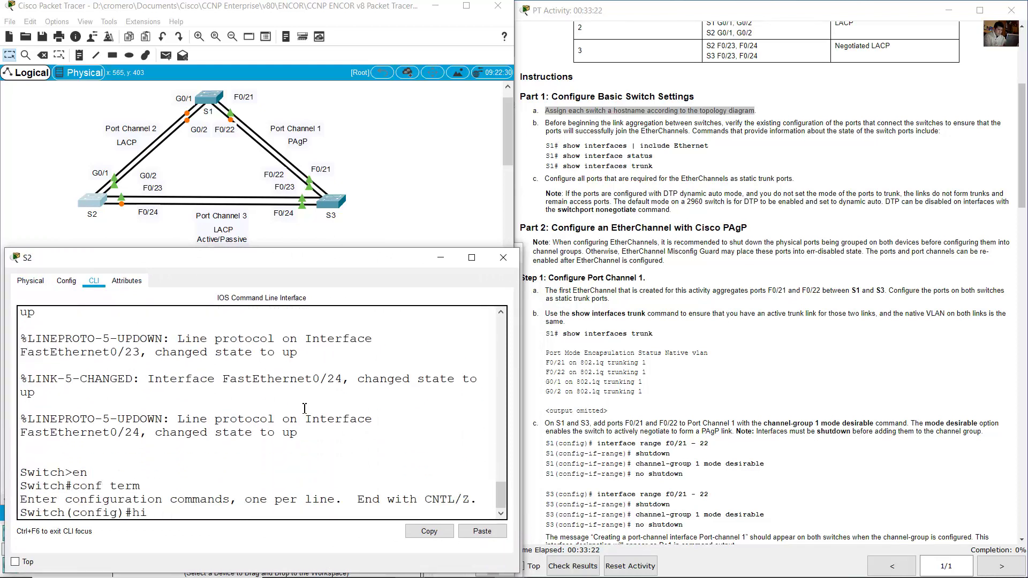
{"action": "type", "text": "name S2"}
{"action": "key", "text": "Return"}
- Open switch S3's command line and place its widened window below the topology
{"action": "left_click", "coordinate": [340, 202]}
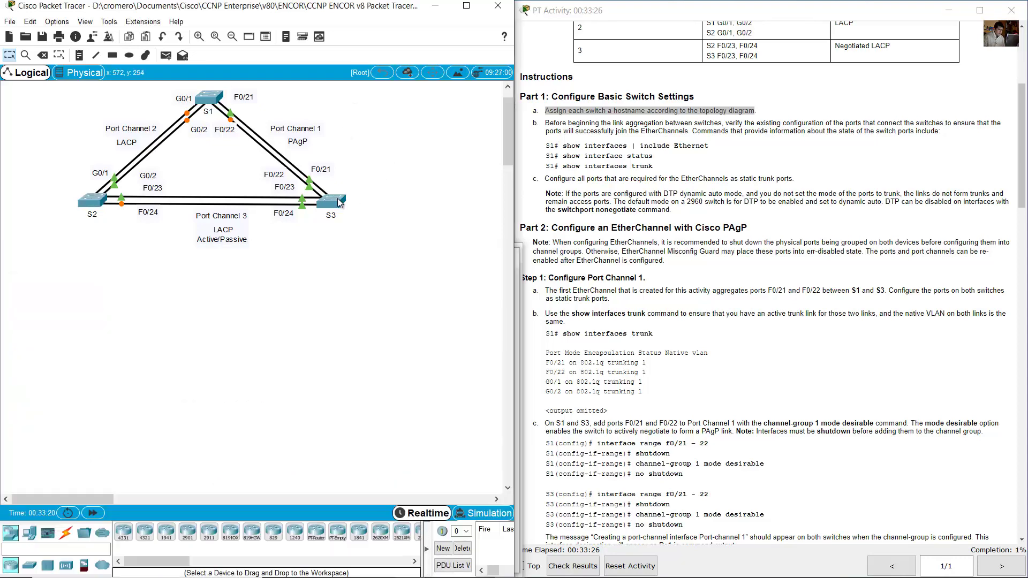
{"action": "left_click", "coordinate": [339, 202]}
{"action": "left_click_drag", "start_coordinate": [496, 124], "coordinate": [150, 260]}
{"action": "left_click", "coordinate": [94, 279]}
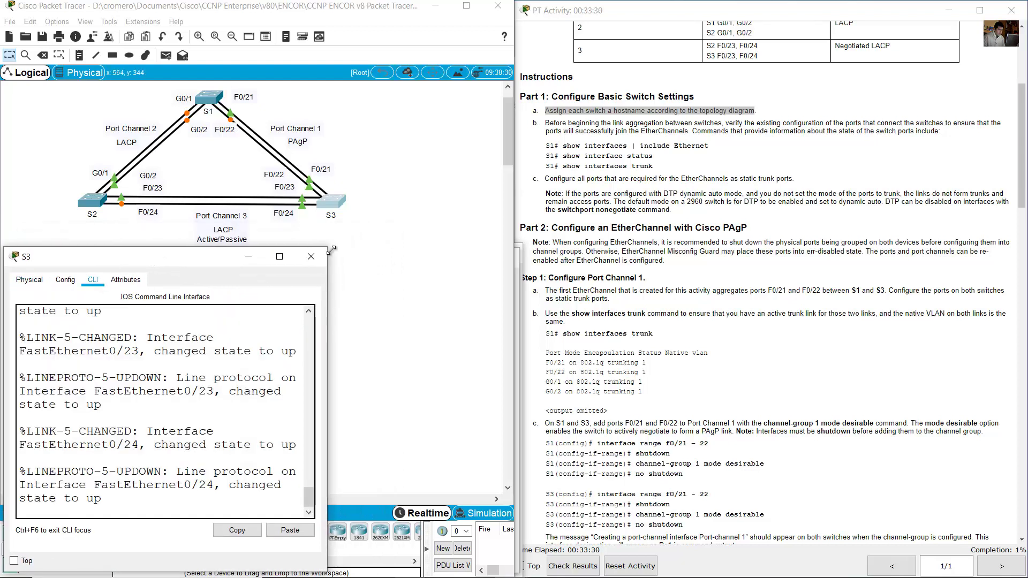
{"action": "left_click_drag", "start_coordinate": [331, 250], "coordinate": [521, 244]}
- Enter global configuration mode on the third switch, set its hostname to S3, and return to the activity instructions
{"action": "key", "text": "Return"}
{"action": "type", "text": "en"}
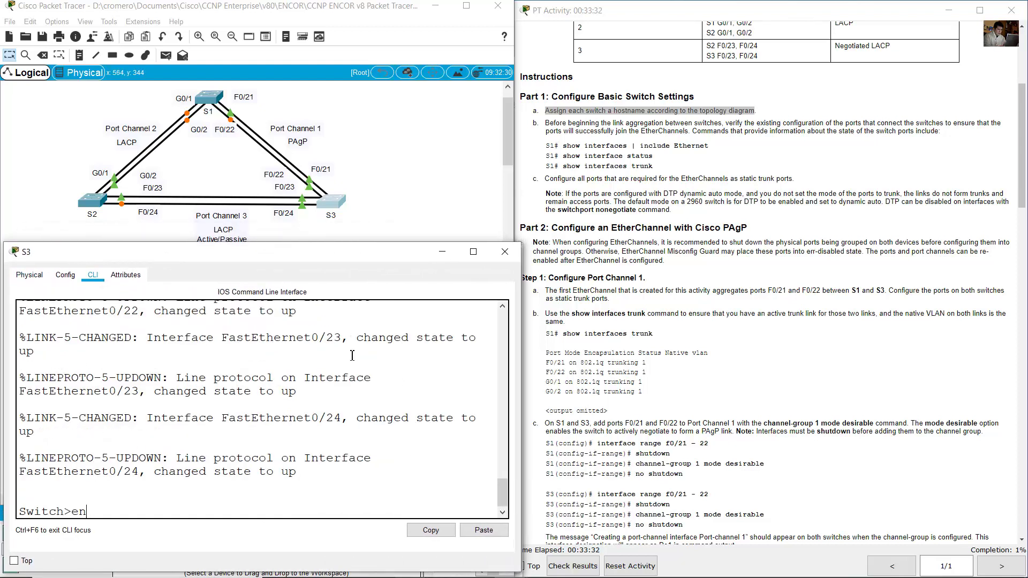
{"action": "key", "text": "Return"}
{"action": "type", "text": "conf term"}
{"action": "key", "text": "Return"}
{"action": "type", "text": "hsotna"}
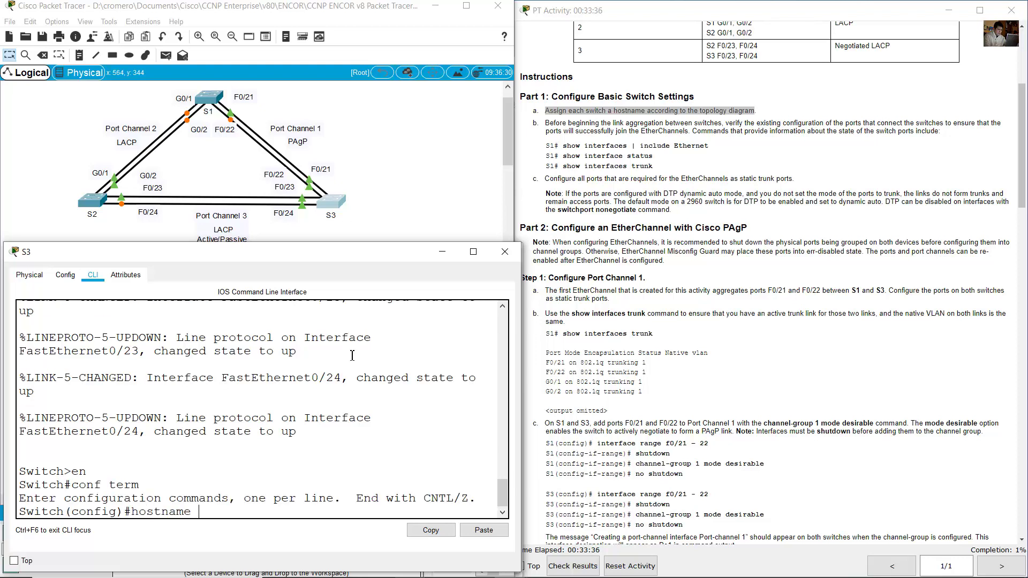
{"action": "key", "text": "Return"}
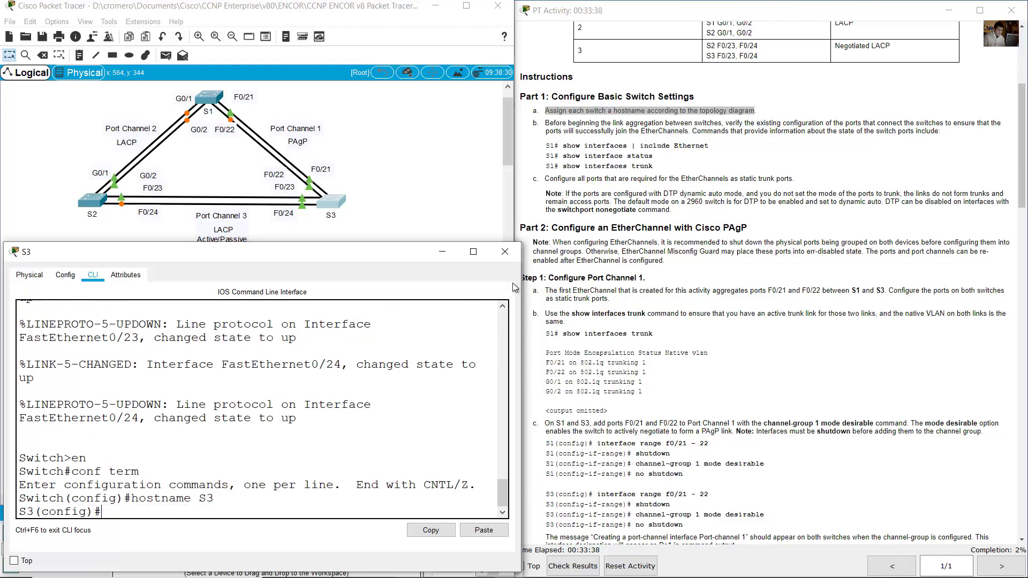
{"action": "left_click", "coordinate": [499, 202]}
{"action": "left_click", "coordinate": [751, 216]}
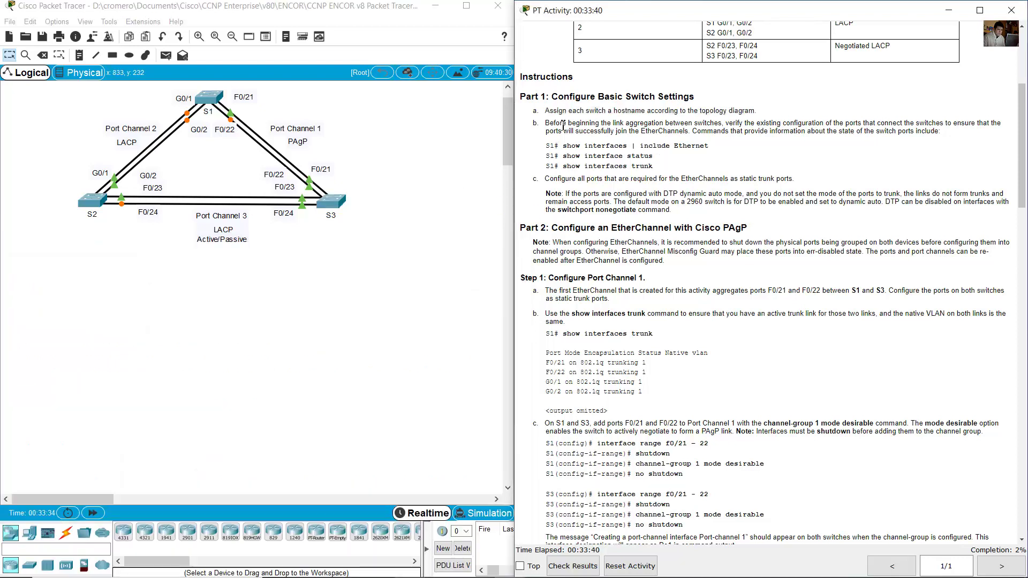
- Return switch S1 to privileged mode and list its Ethernet port states with show interfaces | include Ethernet
{"action": "left_click_drag", "start_coordinate": [557, 123], "coordinate": [1000, 124]}
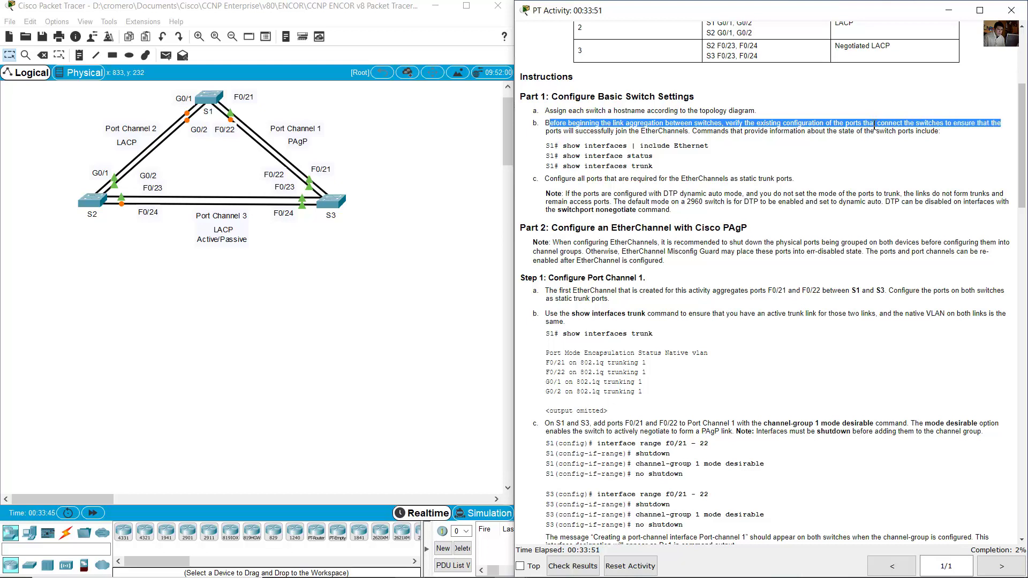
{"action": "left_click_drag", "start_coordinate": [875, 125], "coordinate": [692, 134]}
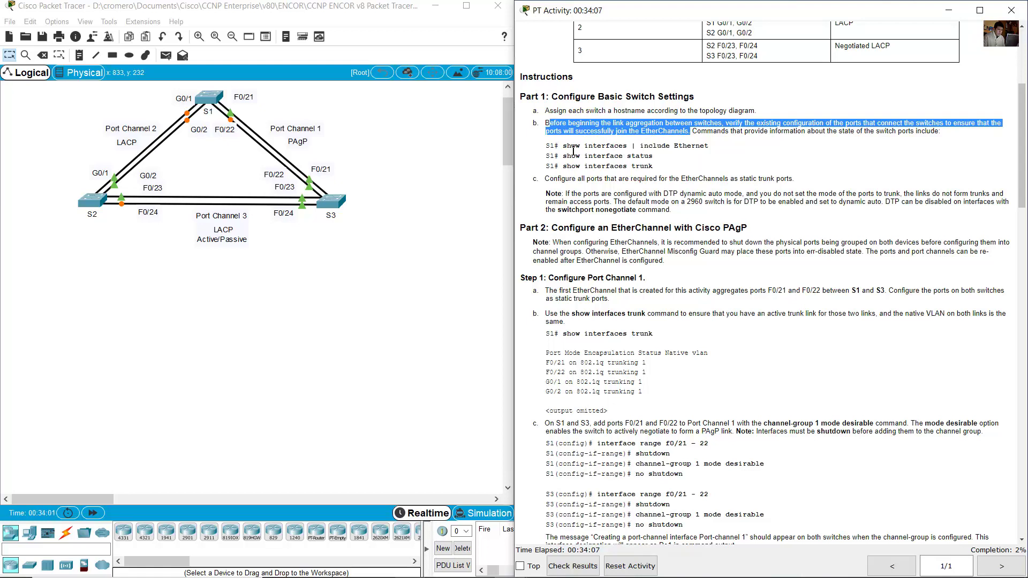
{"action": "left_click", "coordinate": [573, 150]}
{"action": "left_click_drag", "start_coordinate": [560, 146], "coordinate": [724, 154]}
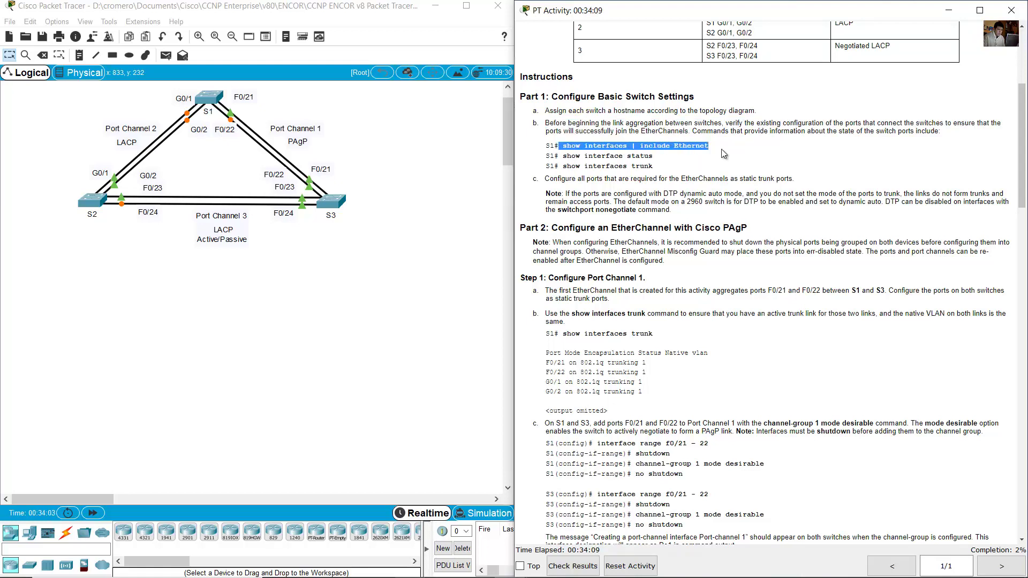
{"action": "left_click", "coordinate": [214, 100]}
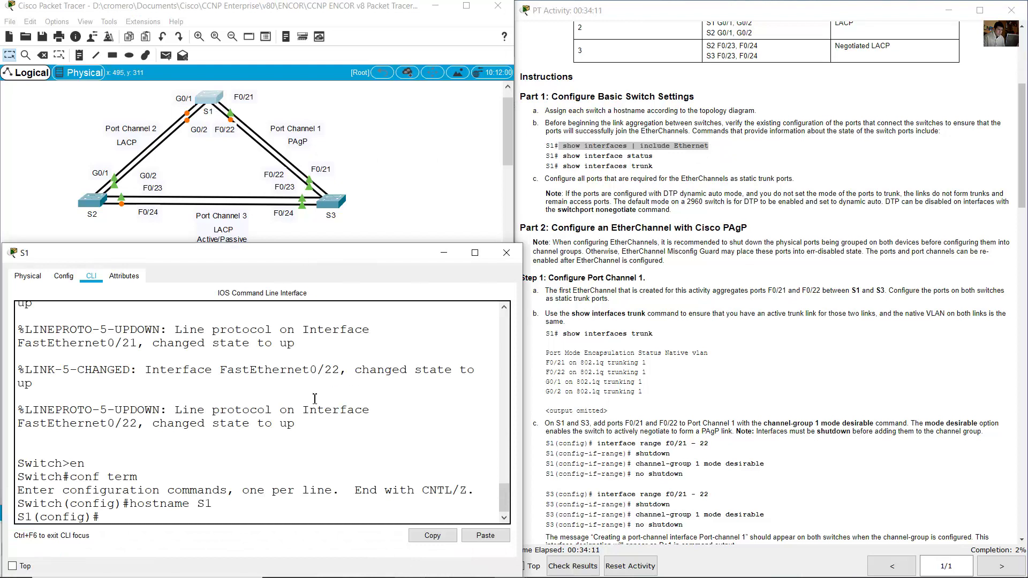
{"action": "type", "text": "end"}
{"action": "key", "text": "Return"}
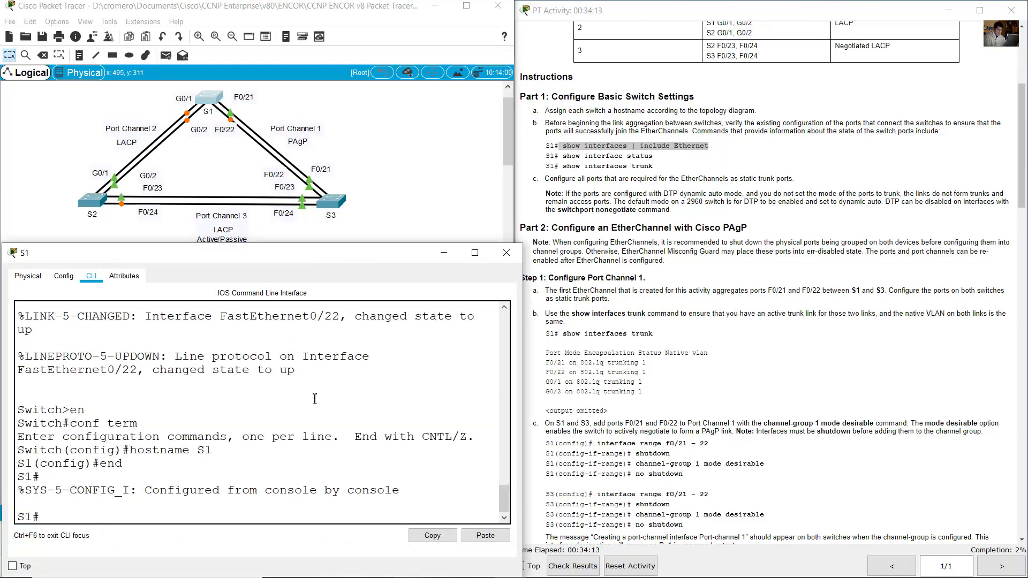
{"action": "type", "text": "show interfaces | include E"}
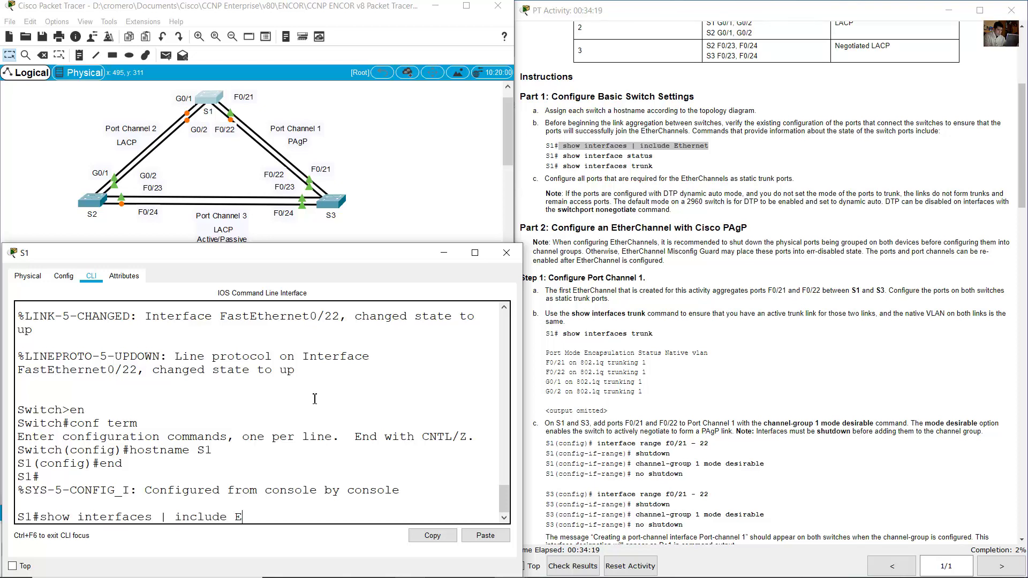
{"action": "type", "text": "thernet"}
{"action": "key", "text": "Return"}
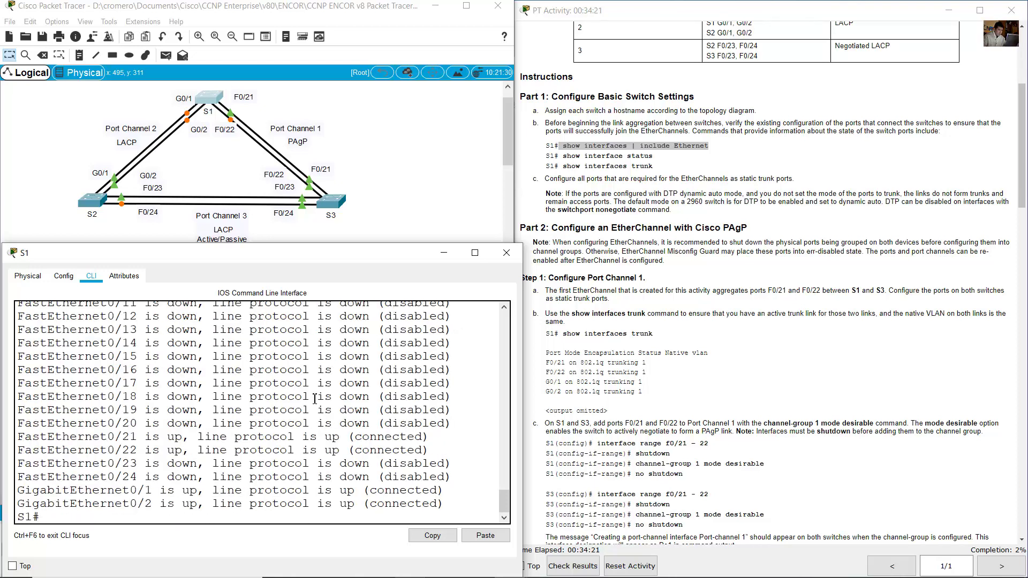
- Examine the listed states of S1's ports F0/21, F0/22, G0/1 and G0/2 and compare them with the topology
{"action": "scroll", "coordinate": [290, 437], "scroll_direction": "up", "scroll_amount": 5}
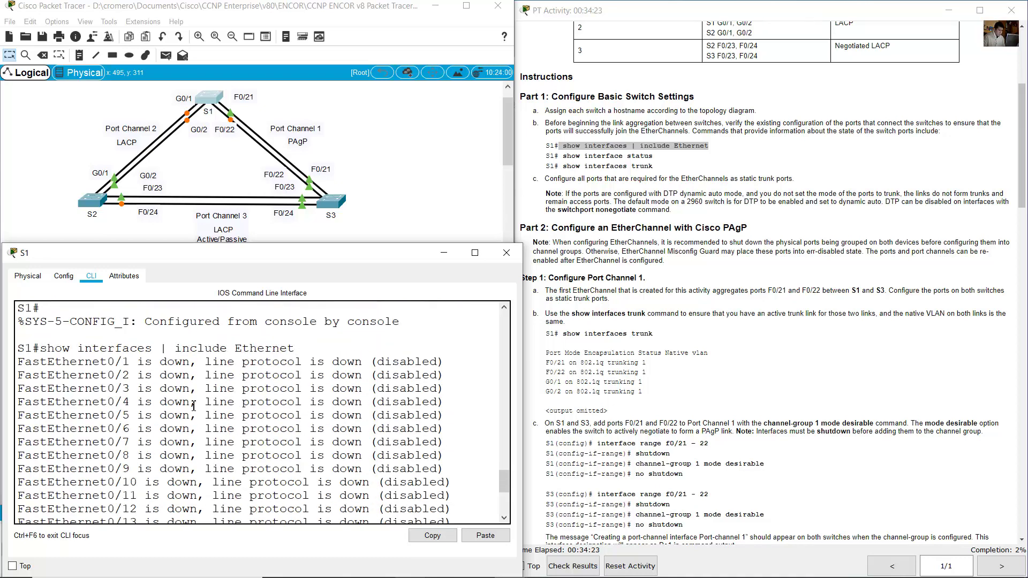
{"action": "scroll", "coordinate": [181, 398], "scroll_direction": "down", "scroll_amount": 1}
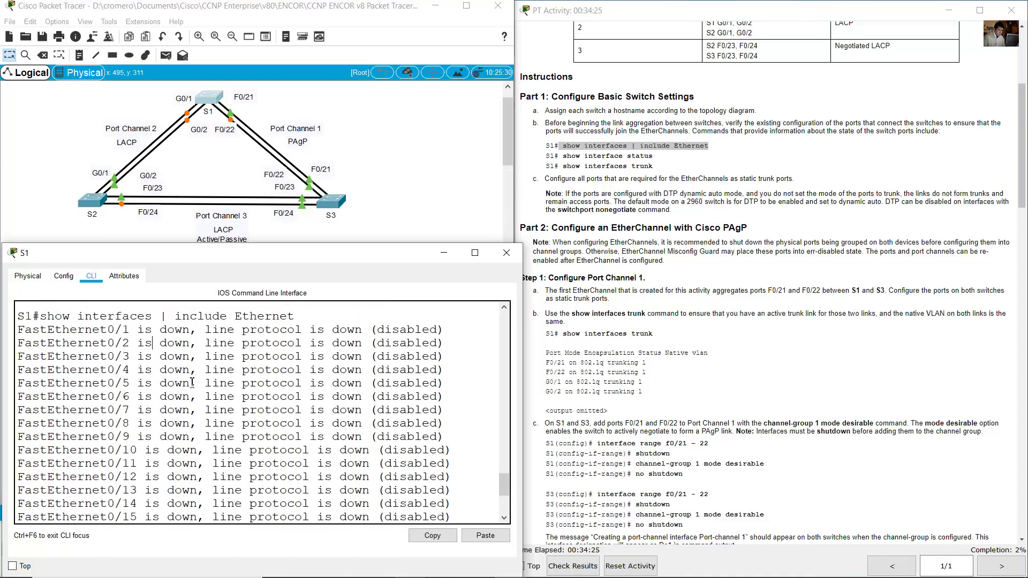
{"action": "left_click_drag", "start_coordinate": [153, 342], "coordinate": [244, 449]}
{"action": "left_click", "coordinate": [250, 430]}
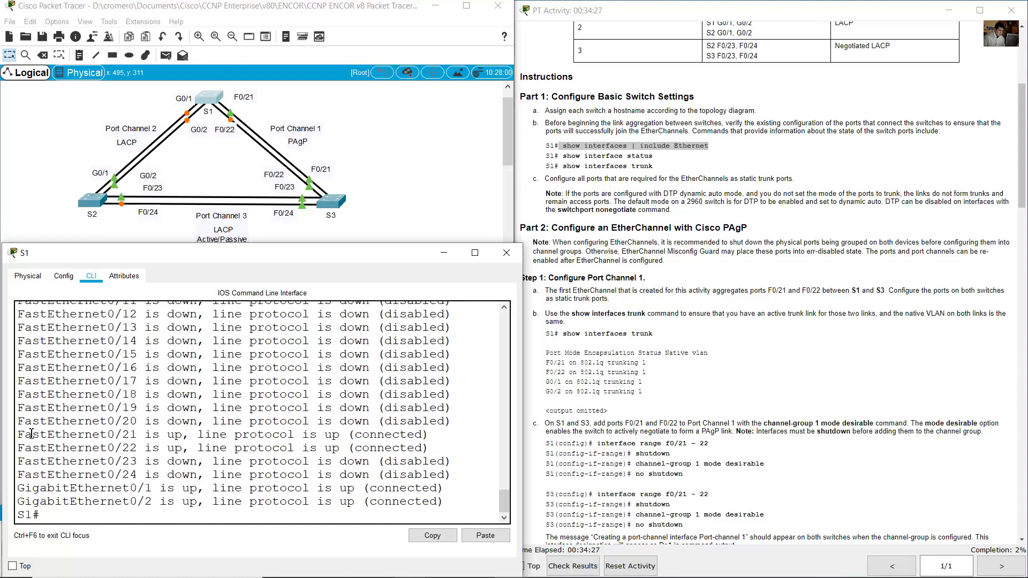
{"action": "left_click_drag", "start_coordinate": [63, 439], "coordinate": [435, 446]}
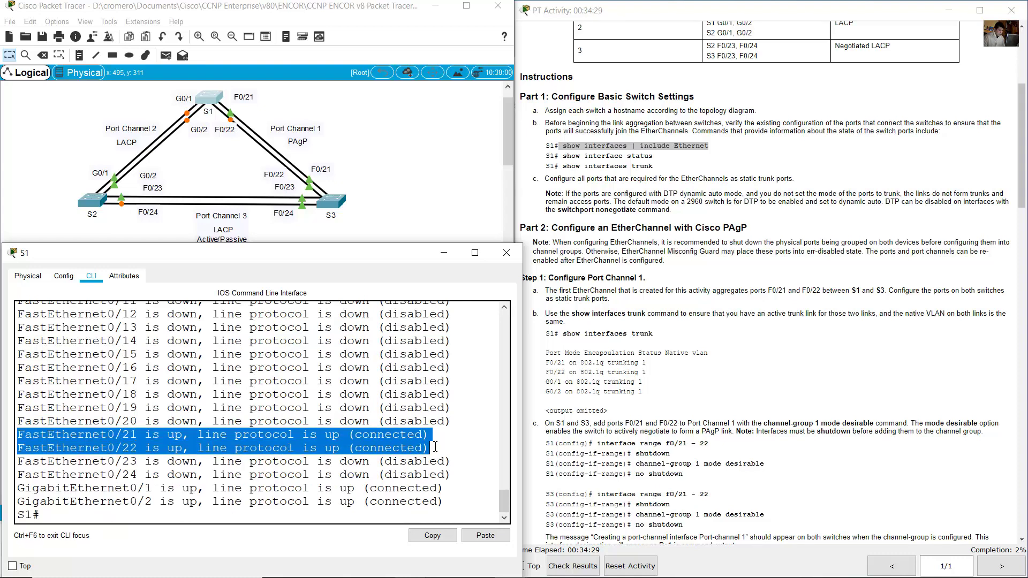
{"action": "left_click_drag", "start_coordinate": [21, 488], "coordinate": [470, 510]}
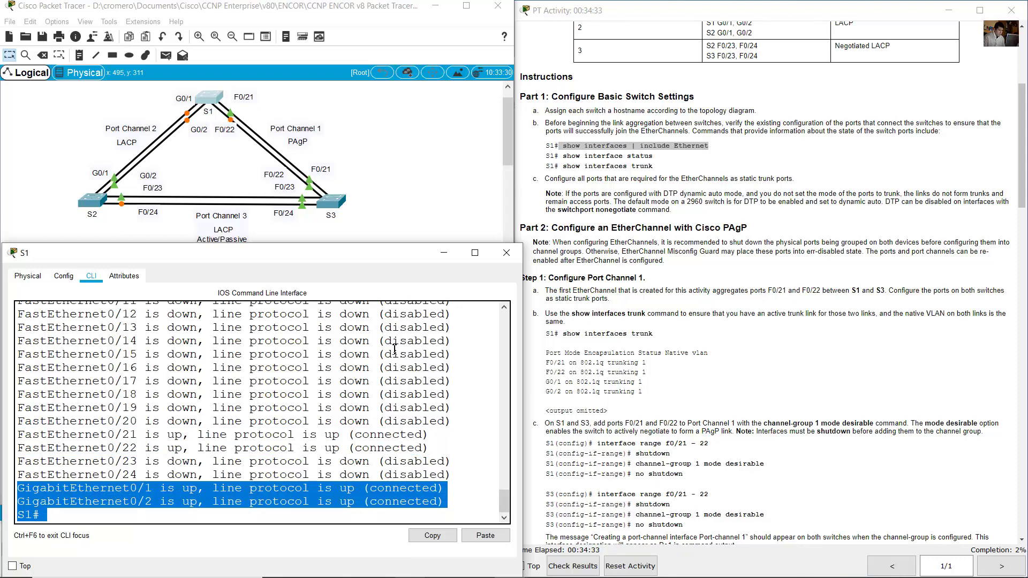
{"action": "left_click", "coordinate": [324, 107]}
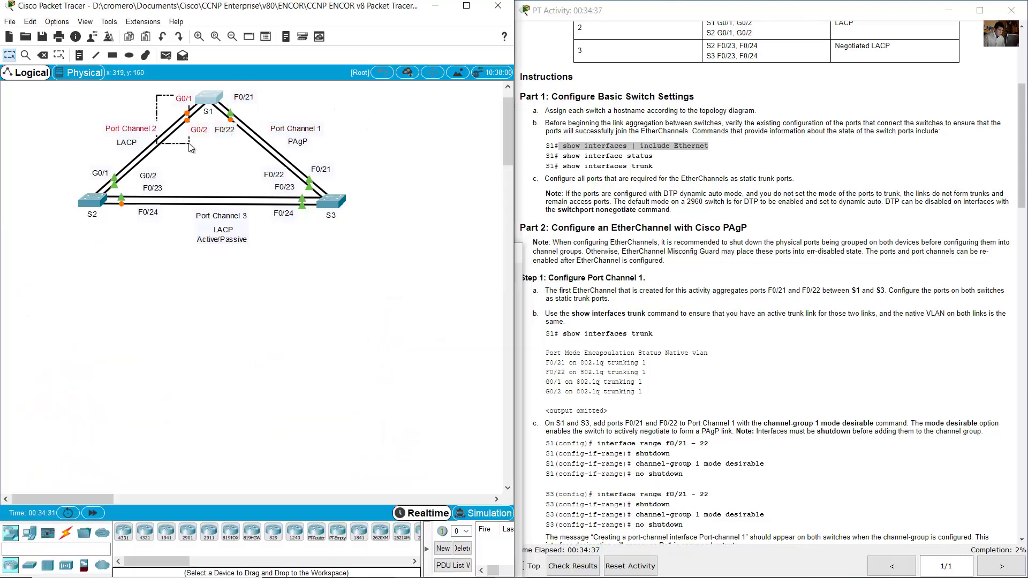
{"action": "left_click", "coordinate": [204, 98]}
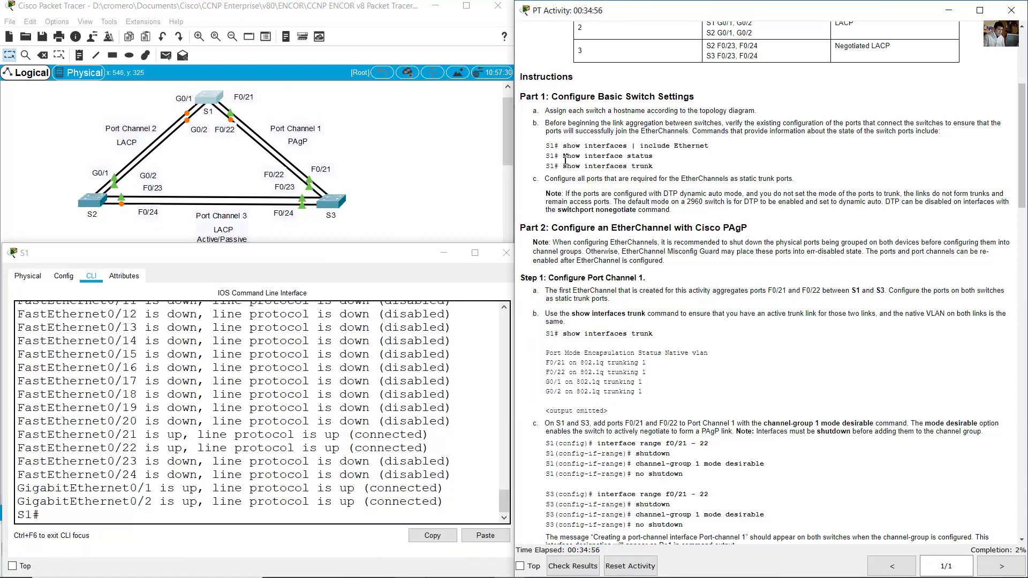
- Run show interface status on S1 by editing the previously entered command
{"action": "left_click_drag", "start_coordinate": [562, 156], "coordinate": [658, 156]}
{"action": "left_click", "coordinate": [251, 463]}
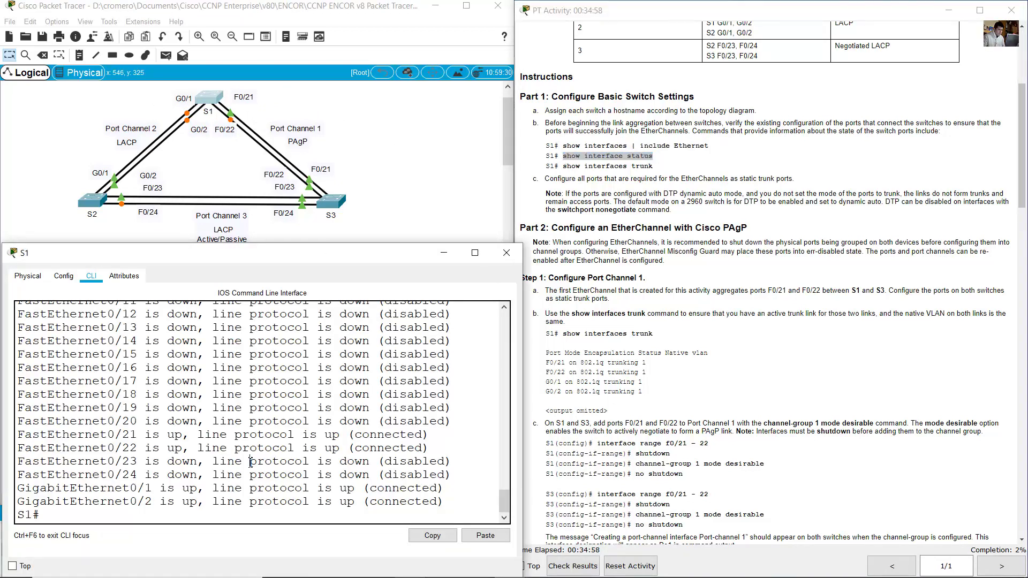
{"action": "key", "text": "Up"}
{"action": "key", "text": "BackSpace"}
{"action": "key", "text": "BackSpace"}
{"action": "key", "text": "BackSpace"}
{"action": "key", "text": "BackSpace"}
{"action": "key", "text": "BackSpace"}
{"action": "key", "text": "BackSpace"}
{"action": "key", "text": "BackSpace"}
{"action": "key", "text": "BackSpace"}
{"action": "key", "text": "BackSpace"}
{"action": "key", "text": "BackSpace"}
{"action": "key", "text": "BackSpace"}
{"action": "key", "text": "BackSpace"}
{"action": "key", "text": "BackSpace"}
{"action": "key", "text": "BackSpace"}
{"action": "key", "text": "BackSpace"}
{"action": "key", "text": "BackSpace"}
{"action": "key", "text": "BackSpace"}
{"action": "key", "text": "BackSpace"}
{"action": "key", "text": "BackSpace"}
{"action": "key", "text": "BackSpace"}
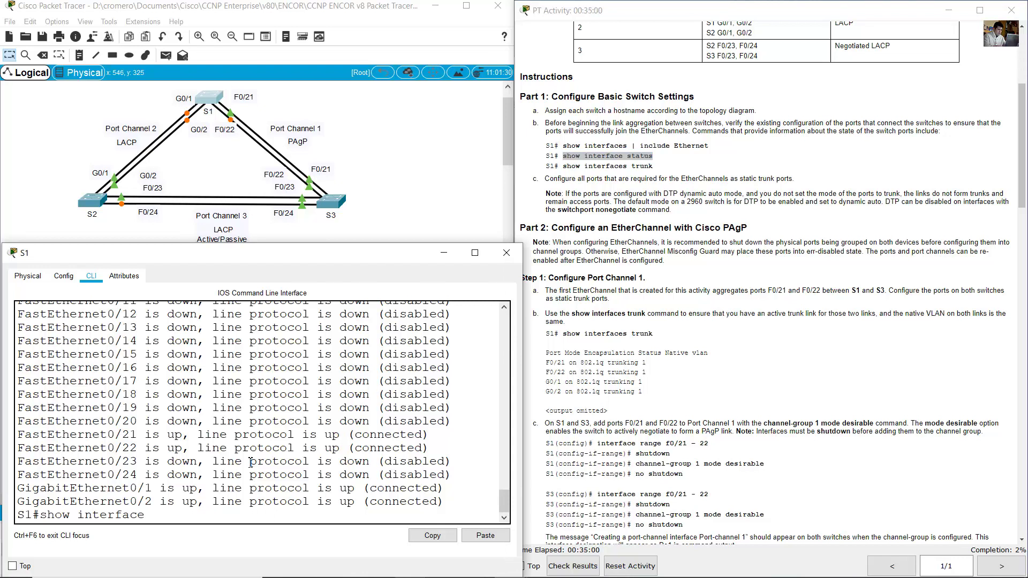
{"action": "type", "text": "status"}
{"action": "key", "text": "Return"}
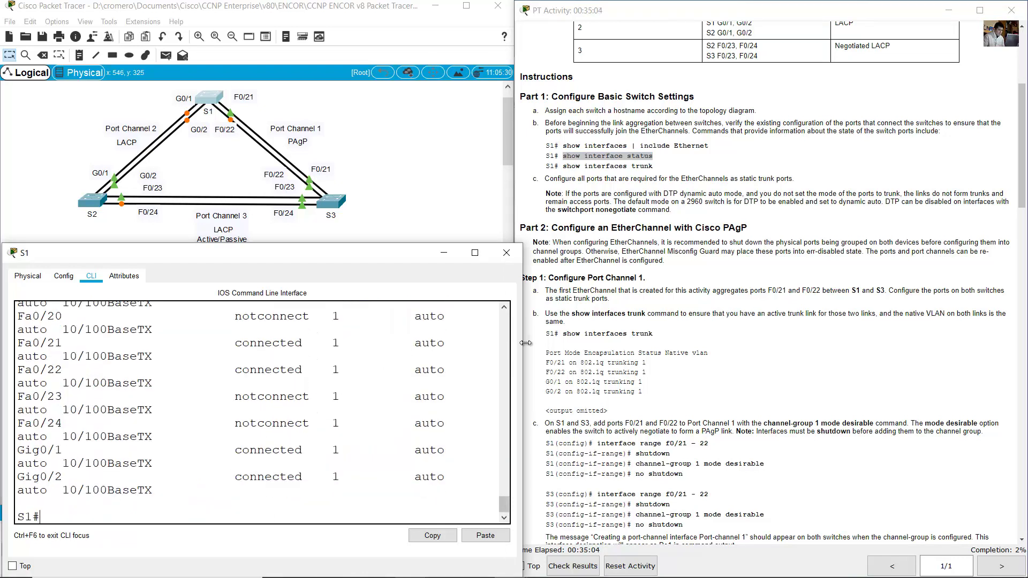
- Widen S1's command line window and examine the status rows for Fa0/21, Fa0/22, Gig0/1 and Gig0/2
{"action": "left_click_drag", "start_coordinate": [522, 343], "coordinate": [679, 330]}
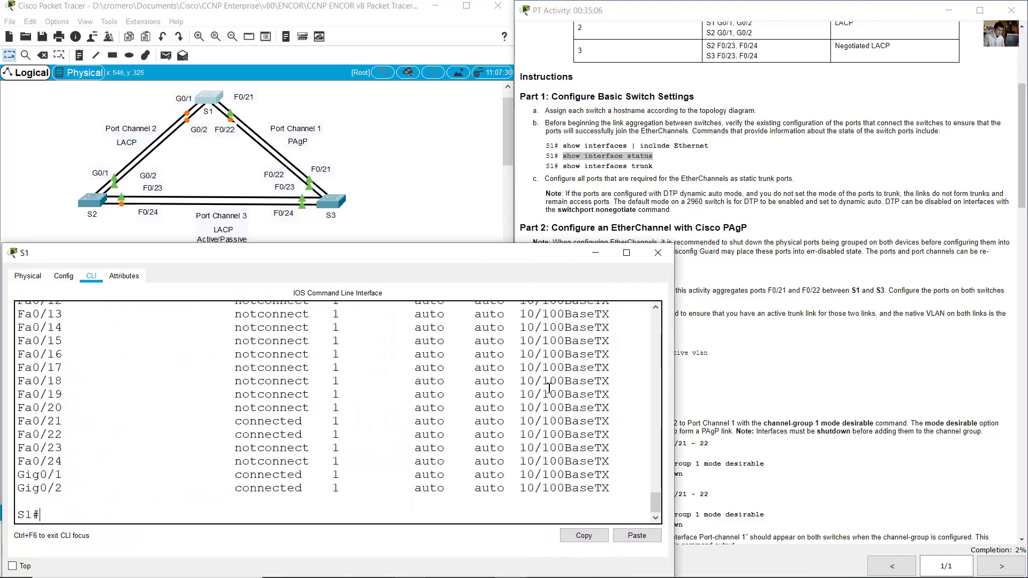
{"action": "scroll", "coordinate": [394, 403], "scroll_direction": "up", "scroll_amount": 6}
{"action": "scroll", "coordinate": [189, 416], "scroll_direction": "down", "scroll_amount": 5}
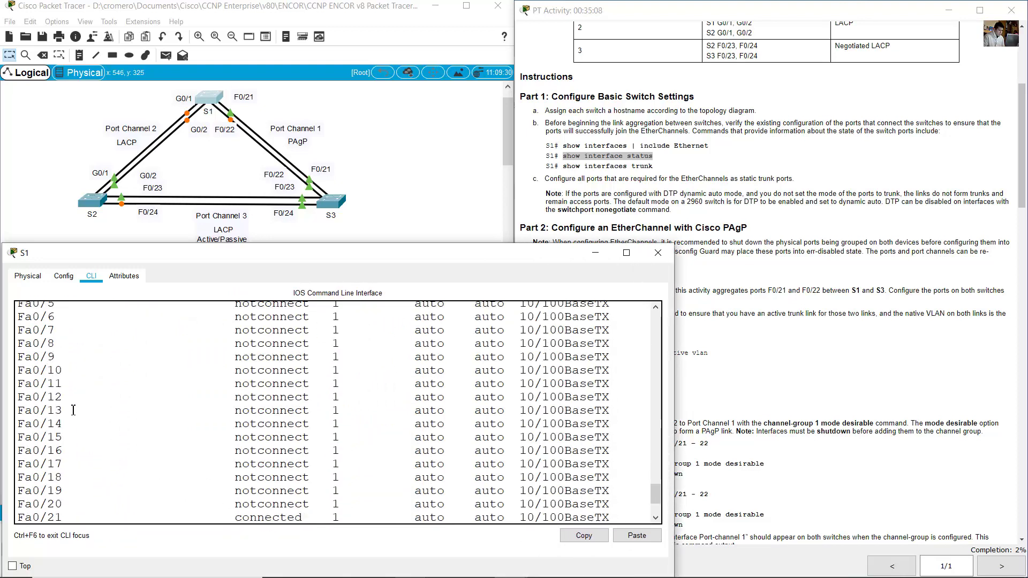
{"action": "left_click_drag", "start_coordinate": [29, 457], "coordinate": [640, 463]}
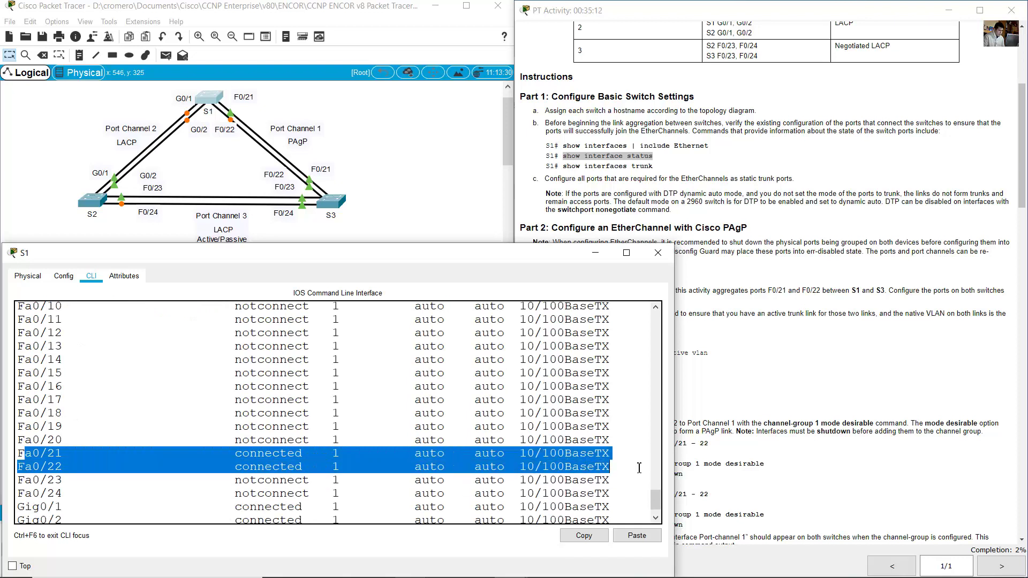
{"action": "scroll", "coordinate": [602, 476], "scroll_direction": "down", "scroll_amount": 1}
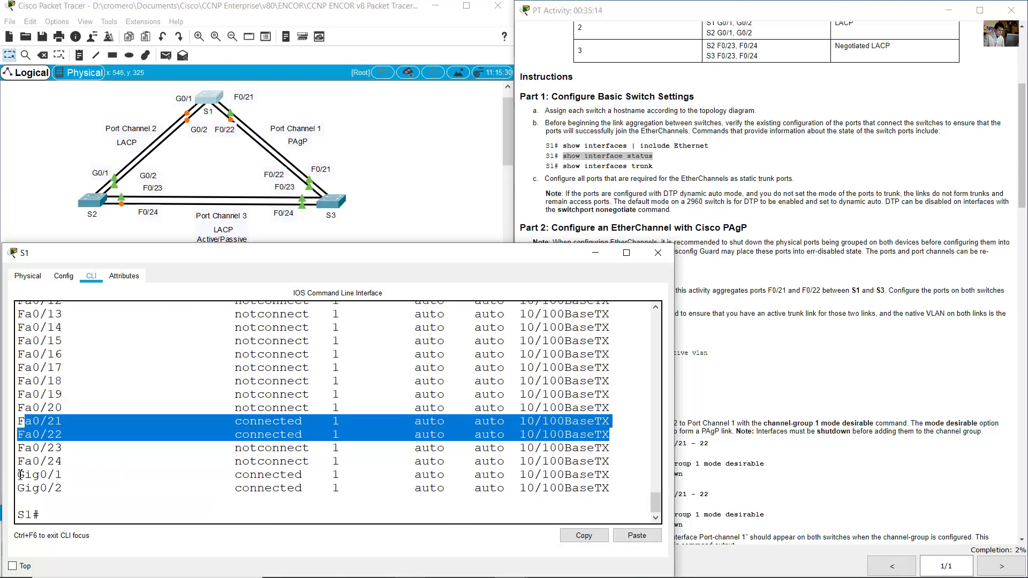
{"action": "left_click_drag", "start_coordinate": [19, 475], "coordinate": [628, 492]}
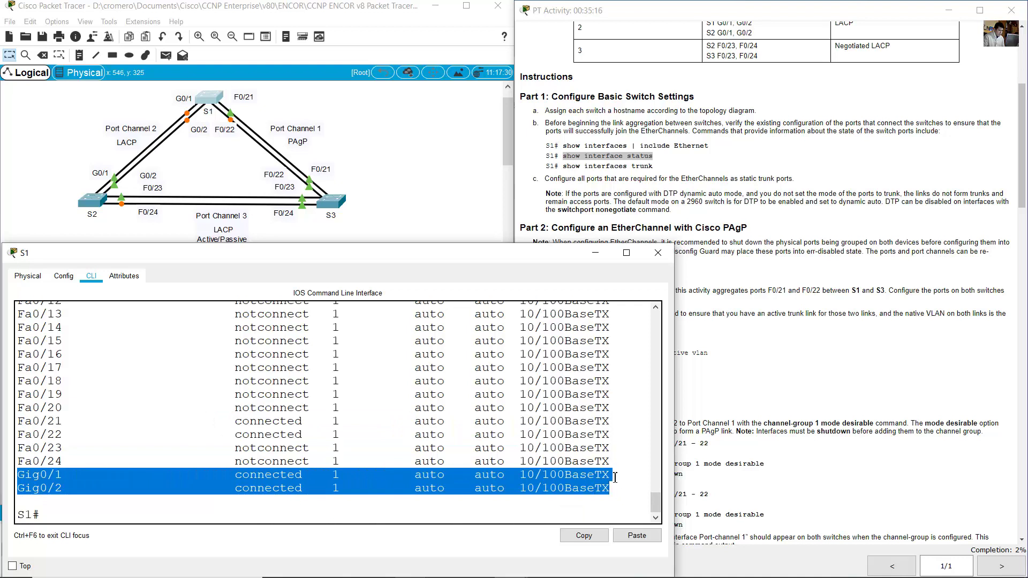
- Run show interface trunk on S1 to check for existing trunk ports
{"action": "left_click", "coordinate": [670, 101]}
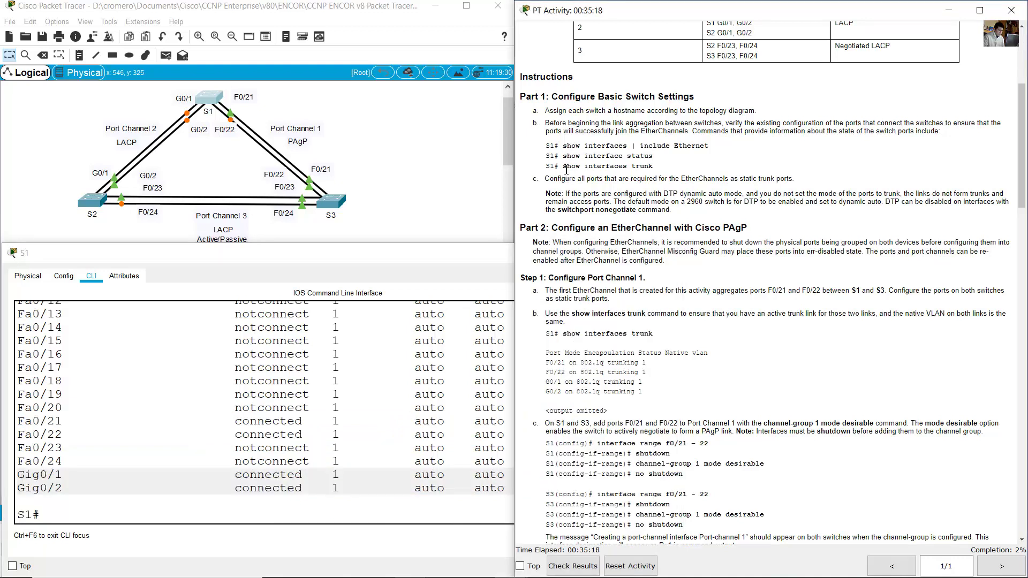
{"action": "left_click_drag", "start_coordinate": [567, 167], "coordinate": [677, 169]}
{"action": "left_click", "coordinate": [253, 433]}
{"action": "type", "text": "show interface status"}
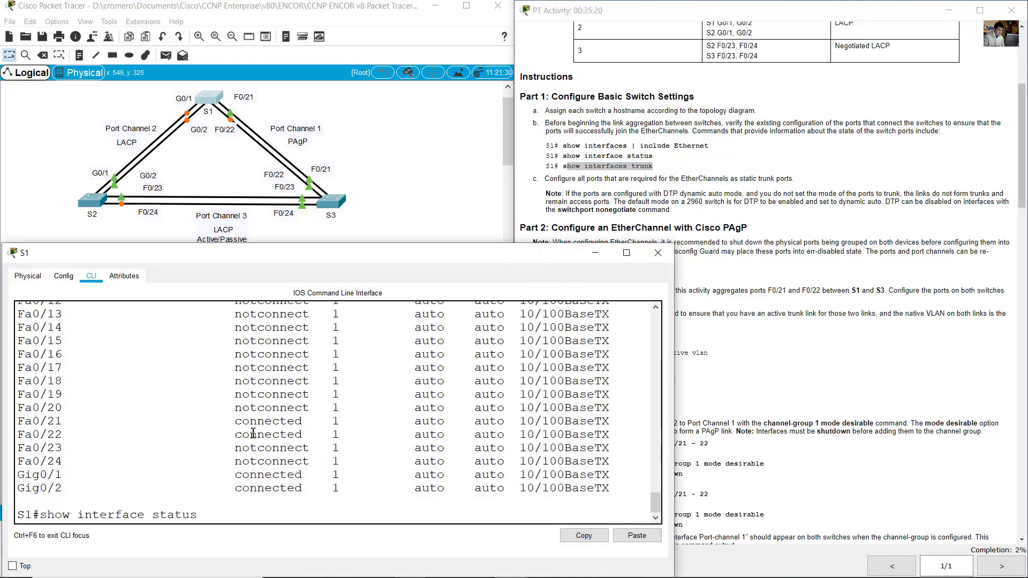
{"action": "key", "text": "BackSpace"}
{"action": "key", "text": "BackSpace"}
{"action": "key", "text": "BackSpace"}
{"action": "key", "text": "BackSpace"}
{"action": "key", "text": "BackSpace"}
{"action": "key", "text": "BackSpace"}
{"action": "type", "text": "tru"}
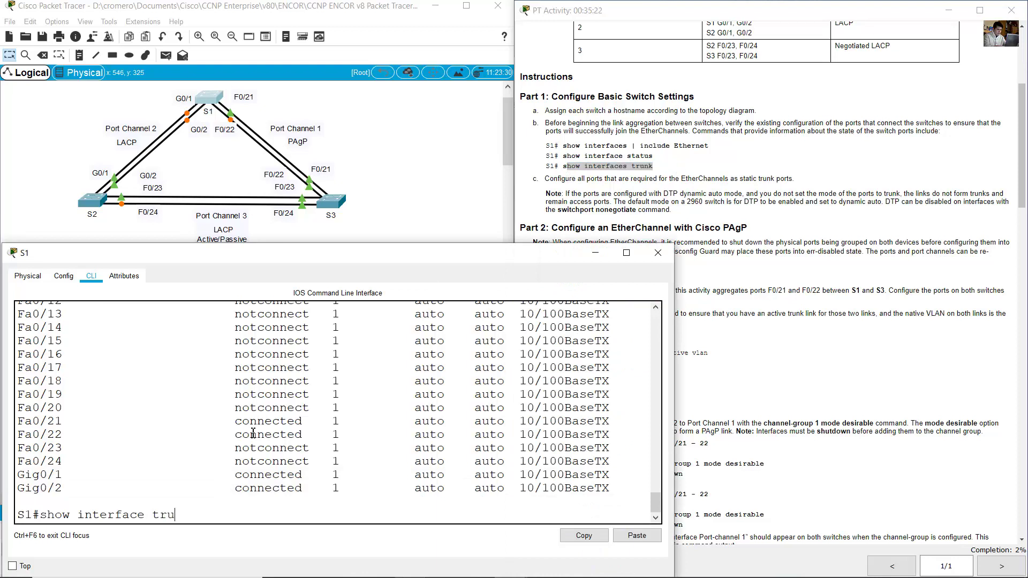
{"action": "type", "text": "nk"}
{"action": "key", "text": "Return"}
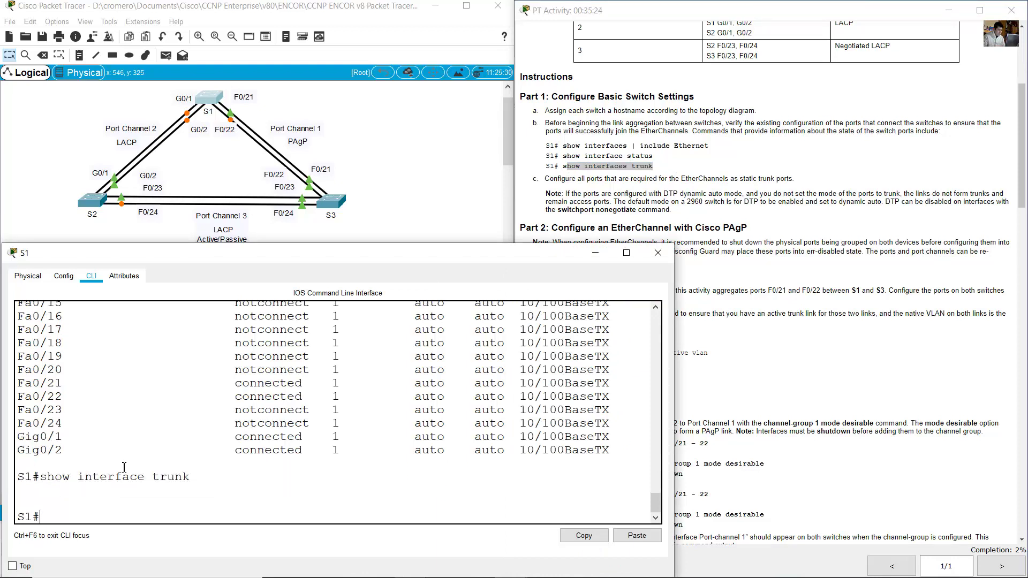
{"action": "left_click_drag", "start_coordinate": [56, 488], "coordinate": [65, 507]}
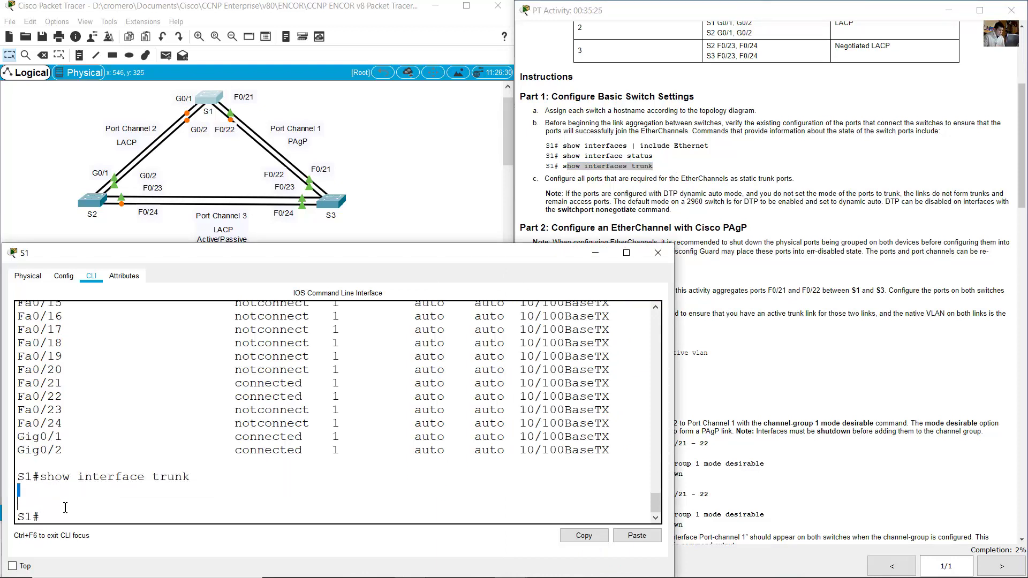
- Read the static trunk port instruction and its DTP note, and identify S1's EtherChannel ports in the topology
{"action": "left_click", "coordinate": [720, 201]}
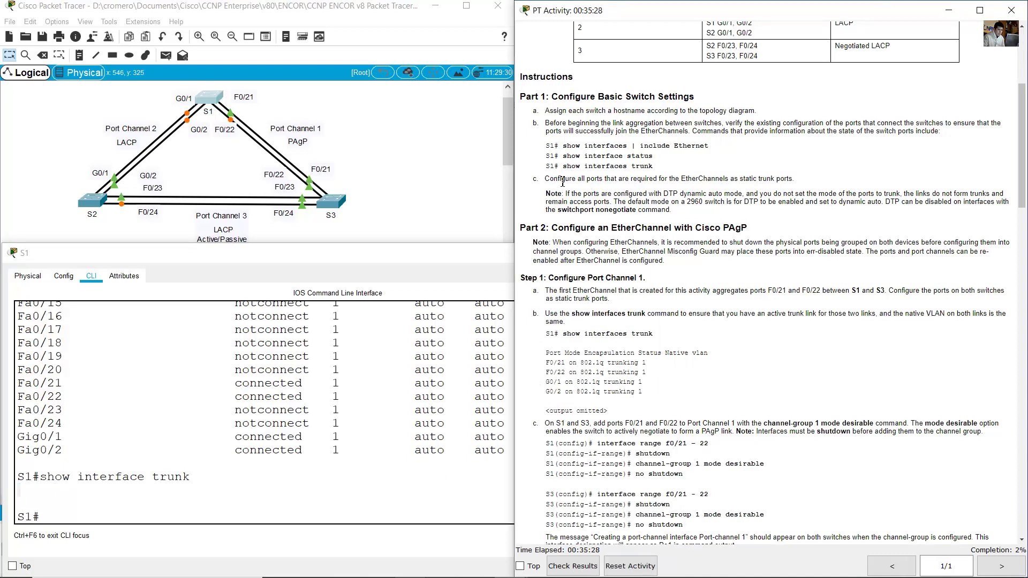
{"action": "left_click_drag", "start_coordinate": [545, 179], "coordinate": [793, 180]}
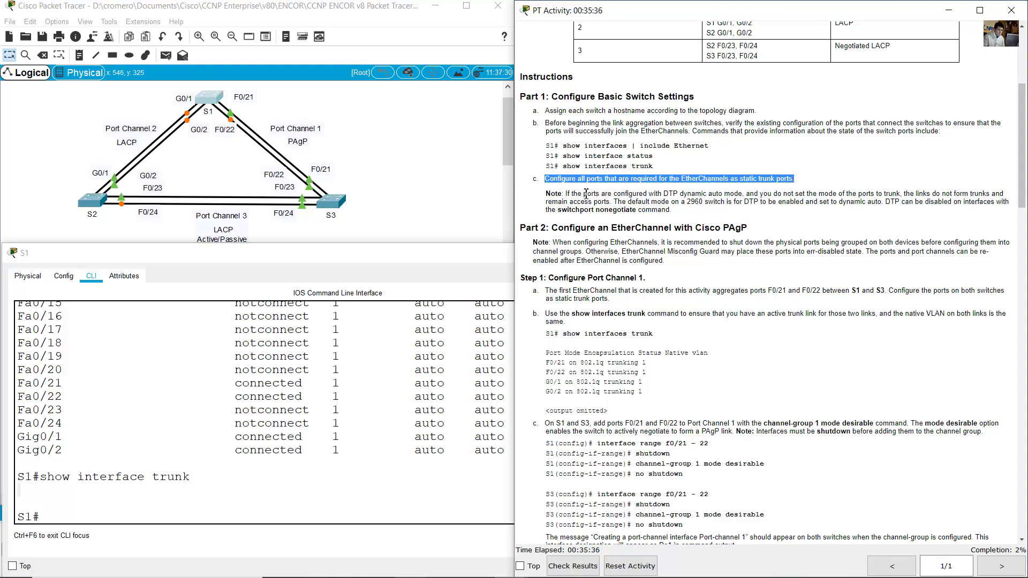
{"action": "left_click_drag", "start_coordinate": [571, 194], "coordinate": [1006, 203]}
{"action": "left_click", "coordinate": [620, 202]}
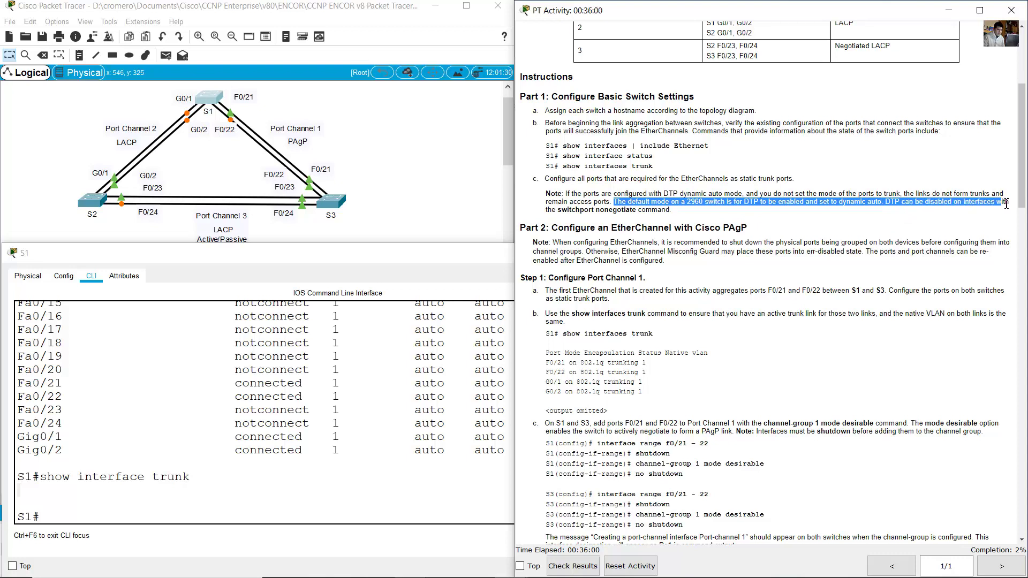
{"action": "left_click_drag", "start_coordinate": [847, 196], "coordinate": [676, 210]}
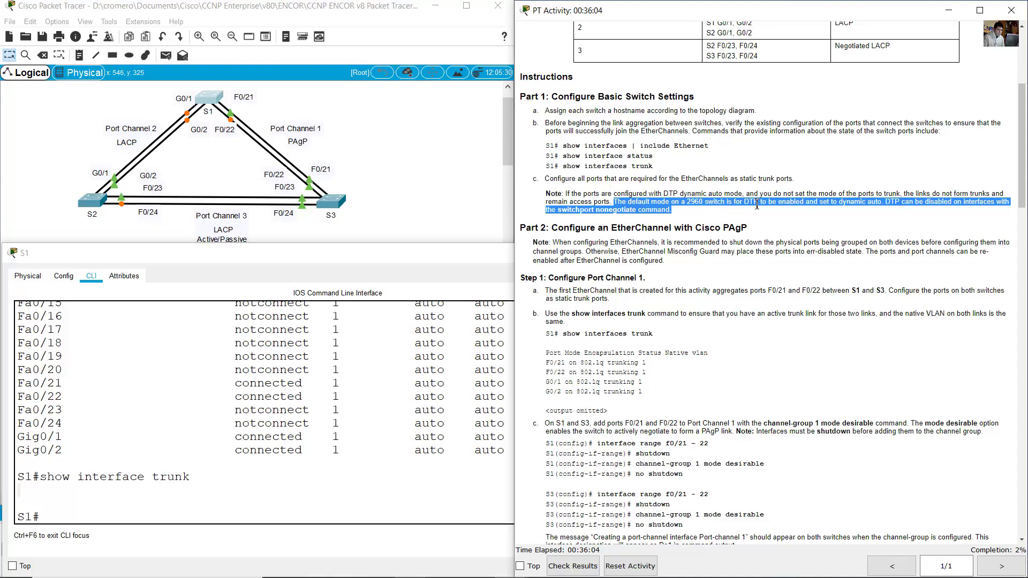
{"action": "left_click", "coordinate": [398, 169]}
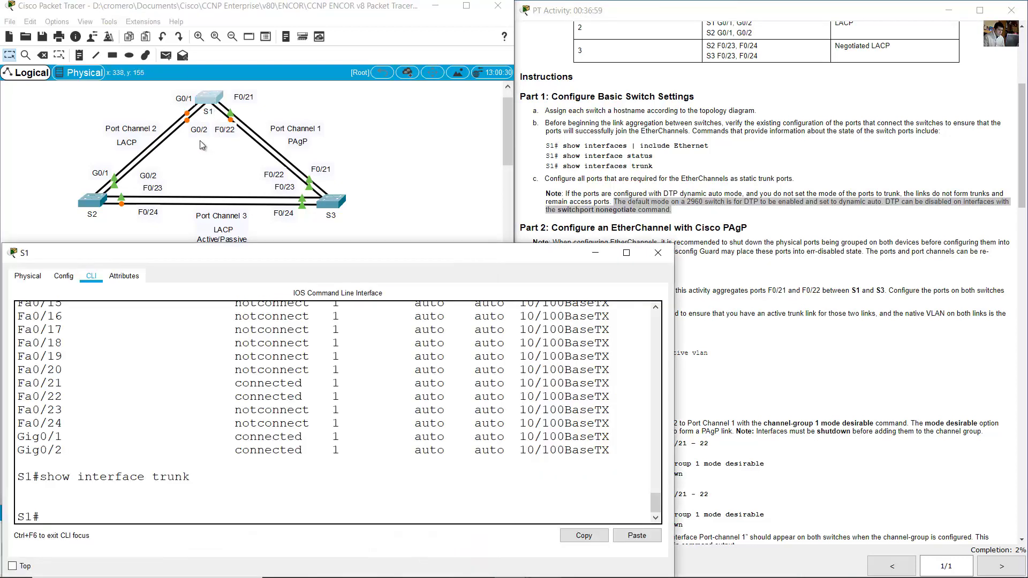
{"action": "left_click_drag", "start_coordinate": [239, 152], "coordinate": [178, 93]}
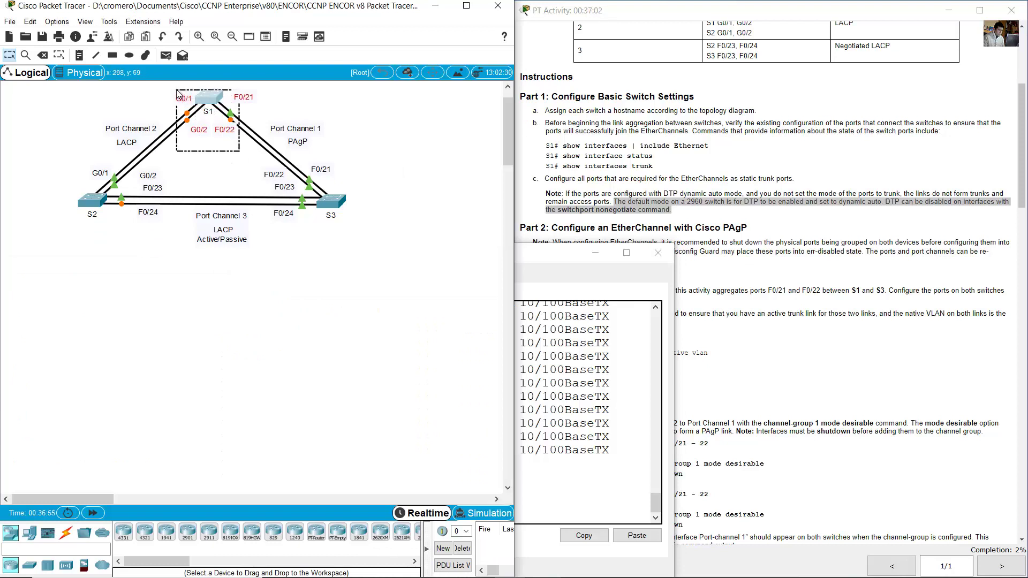
- On S1, enter global configuration and set the interface range f0/21-22,g0/1-2 to switchport mode trunk
{"action": "left_click", "coordinate": [530, 424]}
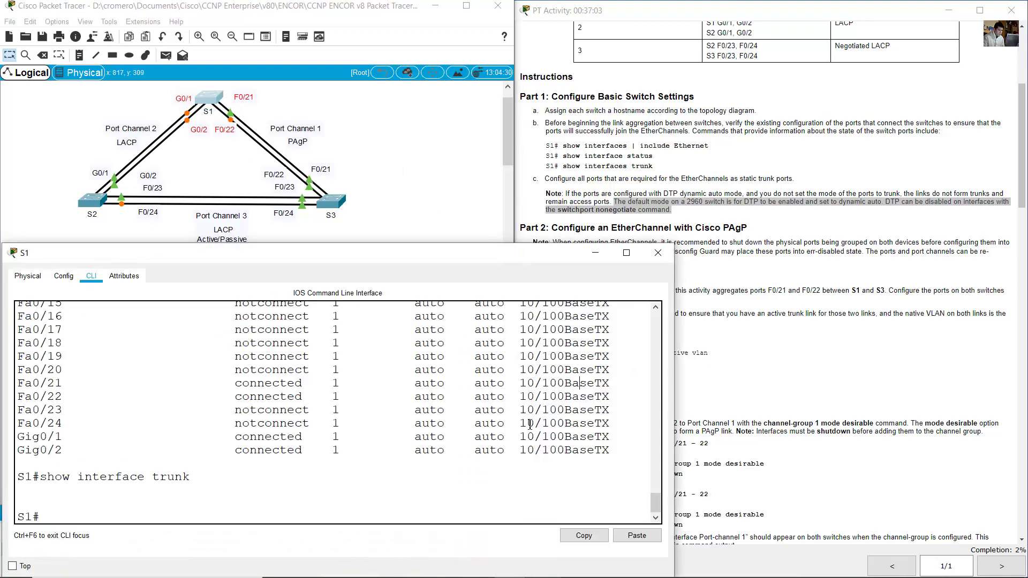
{"action": "type", "text": "conf term"}
{"action": "key", "text": "Return"}
{"action": "type", "text": "int range "}
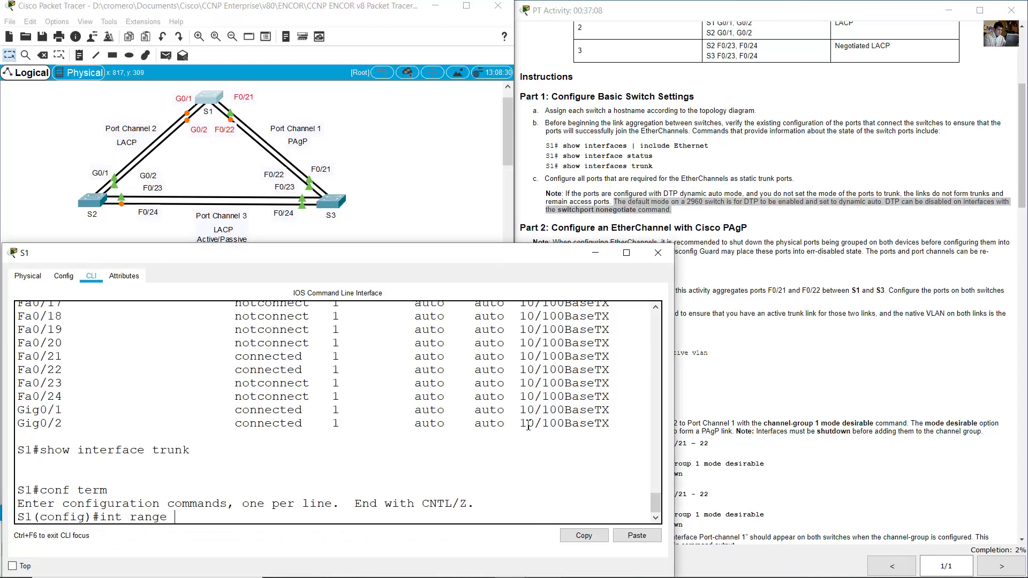
{"action": "type", "text": "f0/21-22,g0/1-2"}
{"action": "key", "text": "Return"}
{"action": "type", "text": "swi"}
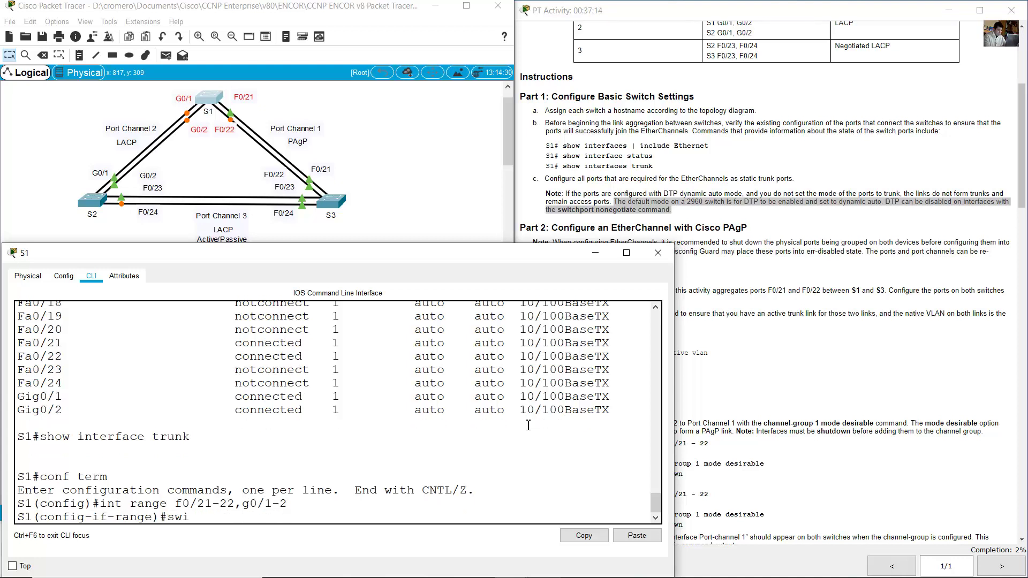
{"action": "type", "text": "tchport mode trunk"}
{"action": "key", "text": "Return"}
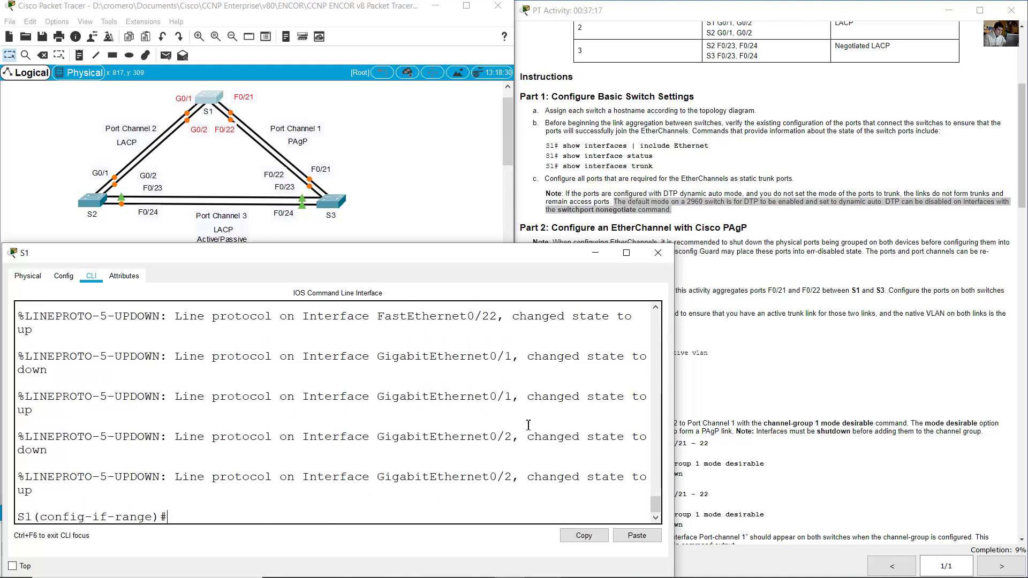
- Disable DTP on S1's selected trunk port range with the switchport nonegotiate command
{"action": "scroll", "coordinate": [357, 440], "scroll_direction": "up", "scroll_amount": 6}
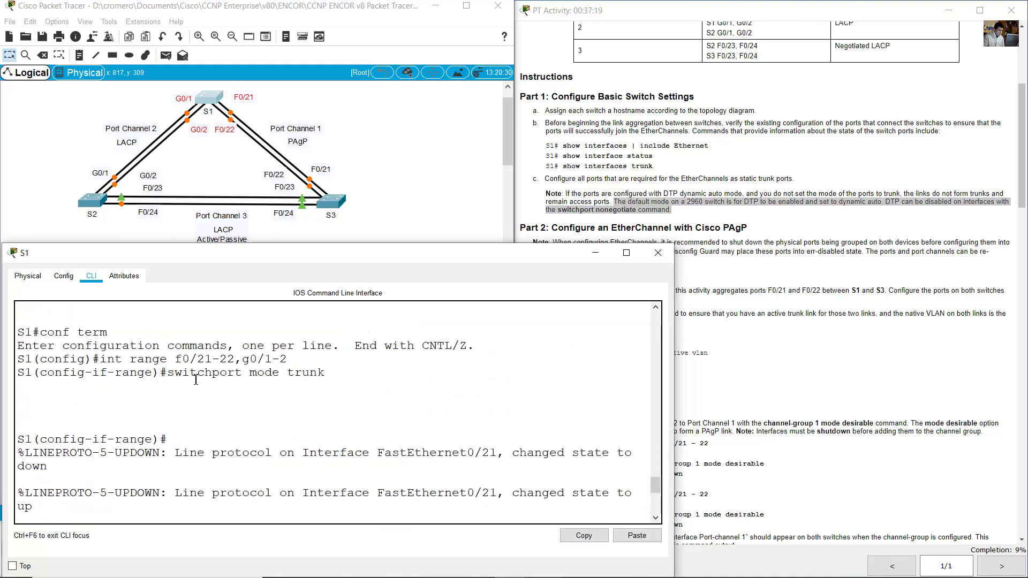
{"action": "left_click_drag", "start_coordinate": [167, 373], "coordinate": [326, 373]}
{"action": "scroll", "coordinate": [340, 444], "scroll_direction": "down", "scroll_amount": 6}
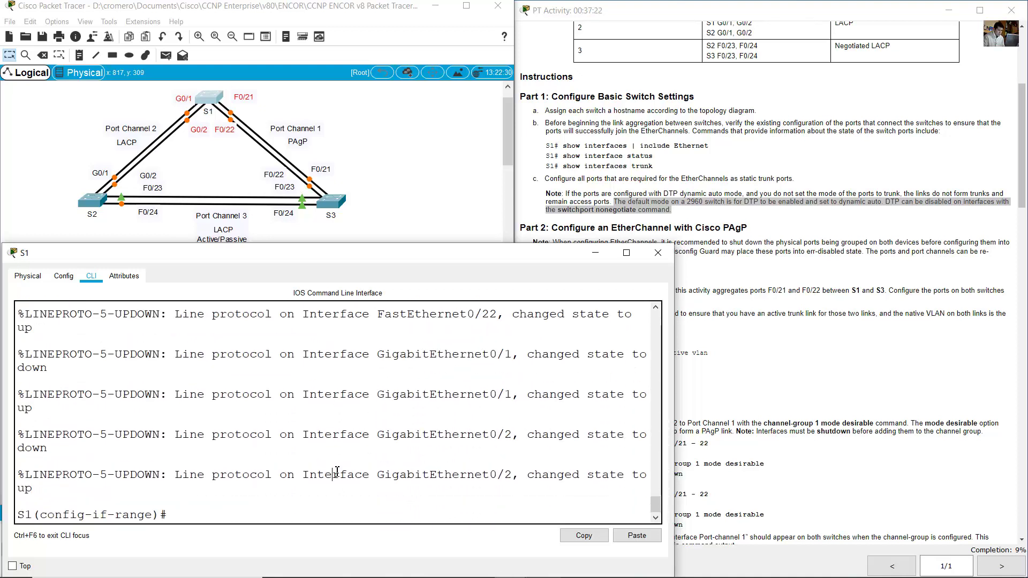
{"action": "key", "text": "Up"}
{"action": "key", "text": "BackSpace"}
{"action": "key", "text": "BackSpace"}
{"action": "key", "text": "BackSpace"}
{"action": "key", "text": "BackSpace"}
{"action": "key", "text": "BackSpace"}
{"action": "key", "text": "BackSpace"}
{"action": "key", "text": "BackSpace"}
{"action": "key", "text": "BackSpace"}
{"action": "key", "text": "BackSpace"}
{"action": "key", "text": "BackSpace"}
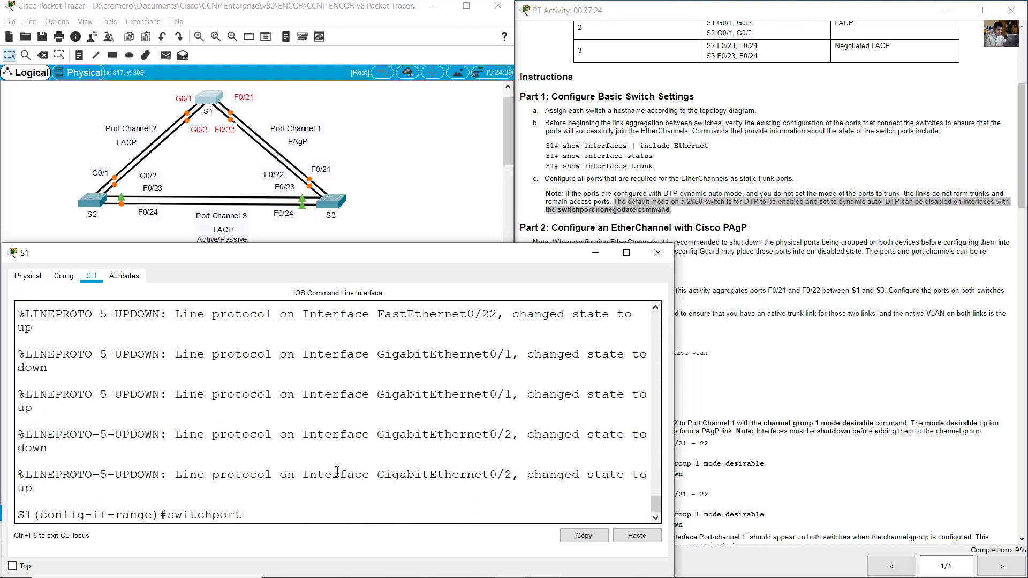
{"action": "type", "text": "nonegotiate"}
{"action": "key", "text": "Return"}
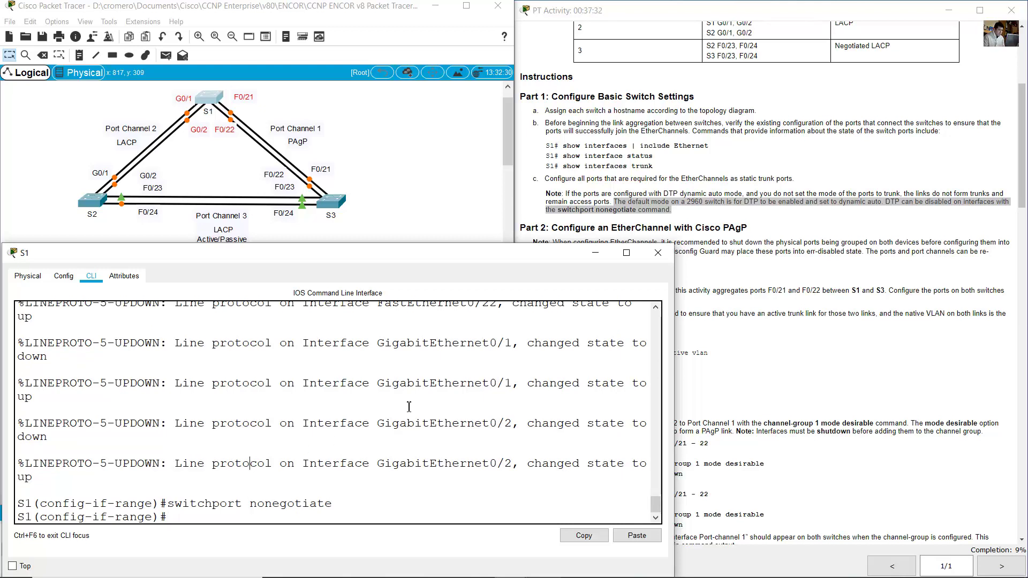
- Identify S2's EtherChannel ports in the topology and set its interface range f0/23-24,g0/1-2 to switchport mode trunk
{"action": "left_click", "coordinate": [398, 238]}
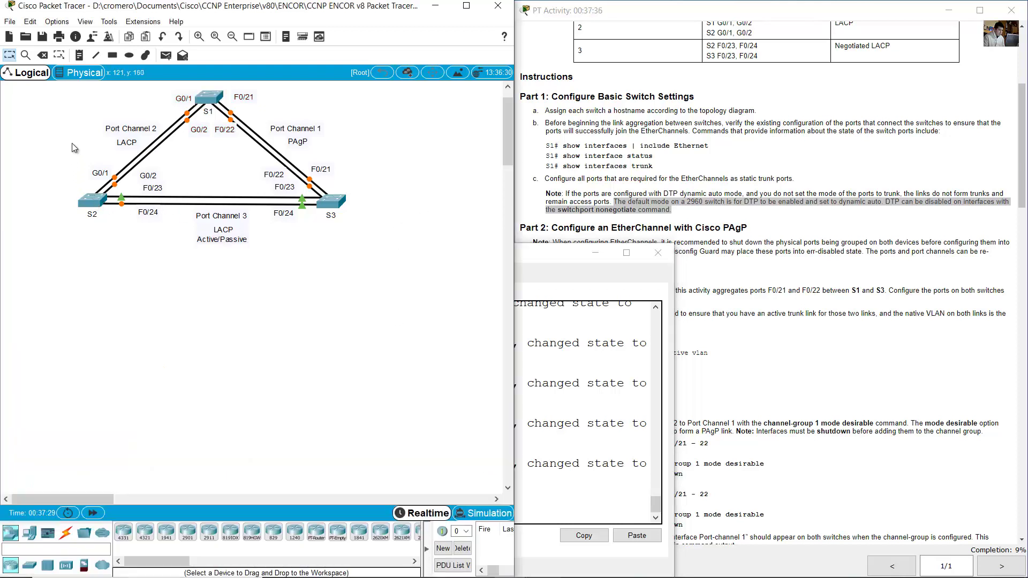
{"action": "left_click_drag", "start_coordinate": [73, 143], "coordinate": [145, 177]}
{"action": "left_click_drag", "start_coordinate": [163, 241], "coordinate": [129, 195]}
{"action": "left_click", "coordinate": [93, 202]}
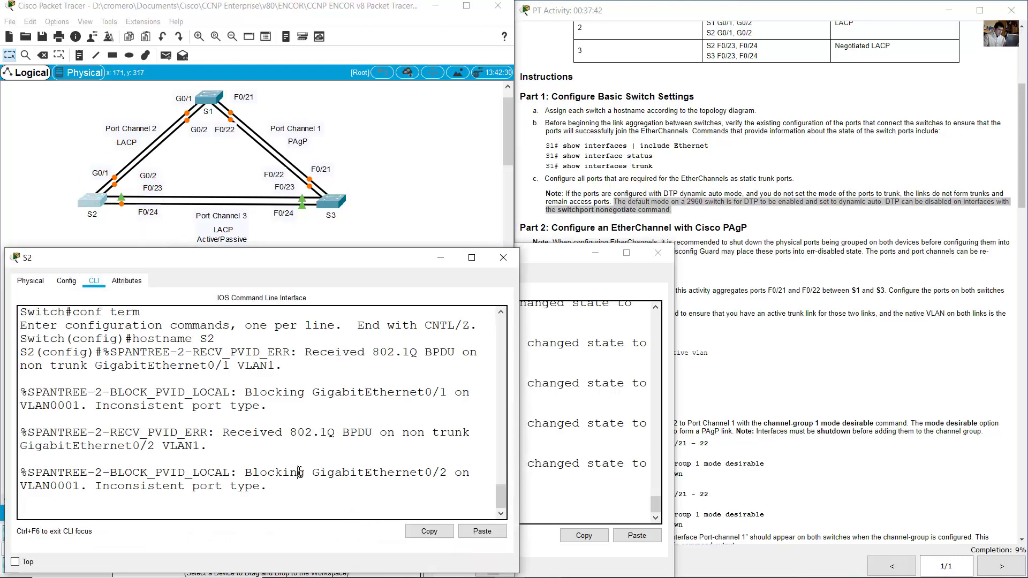
{"action": "key", "text": "Return"}
{"action": "type", "text": "int range"}
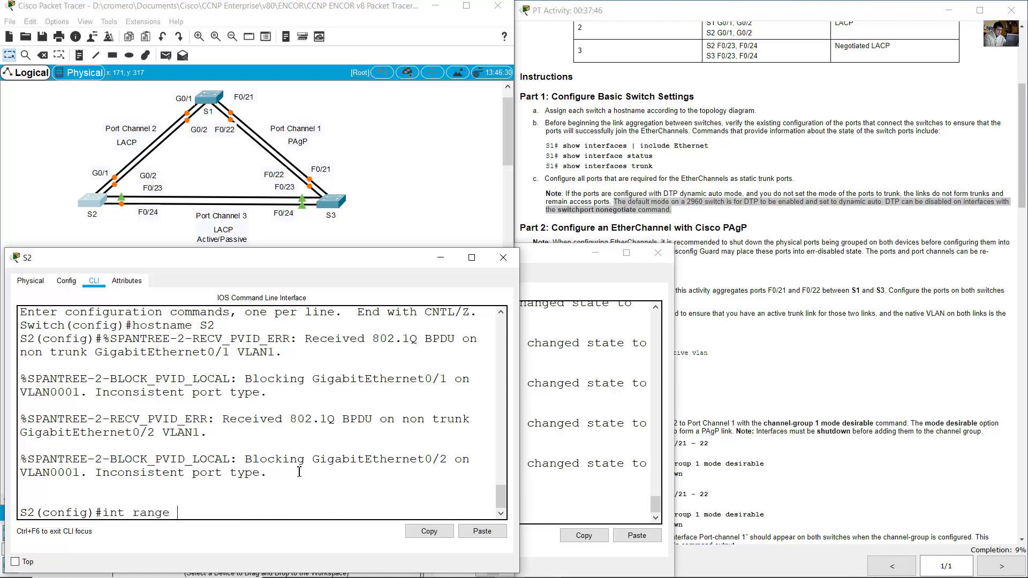
{"action": "type", "text": " f0/23"}
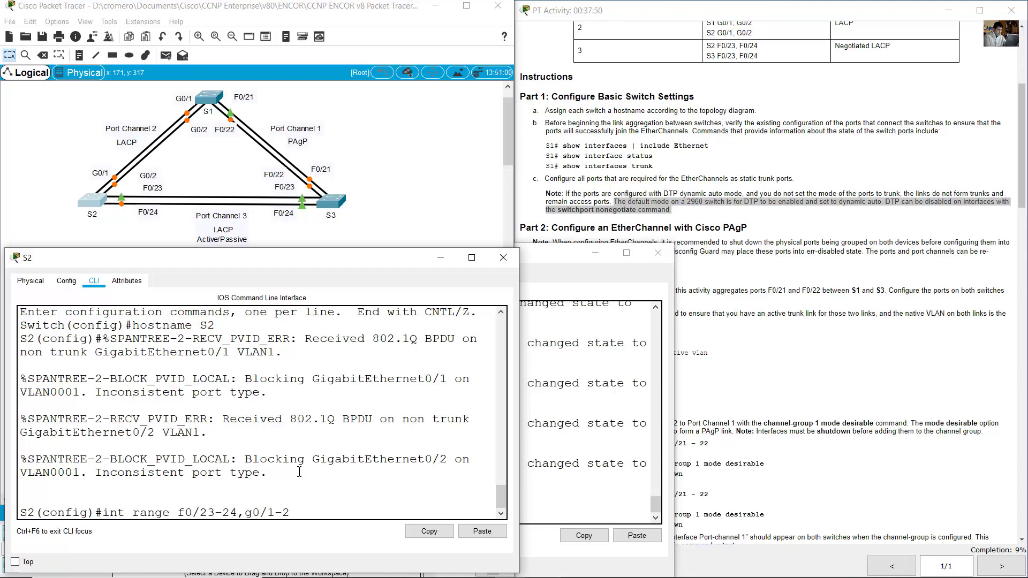
{"action": "type", "text": "-24,g0/1-2"}
{"action": "key", "text": "Return"}
{"action": "type", "text": "switchp"}
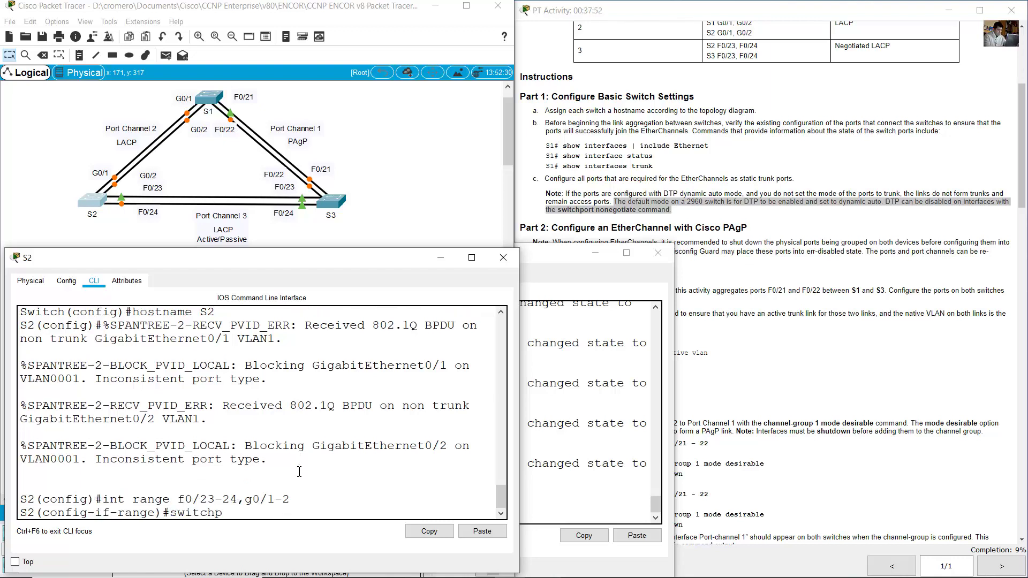
{"action": "type", "text": "ort mode trunk"}
{"action": "key", "text": "Return"}
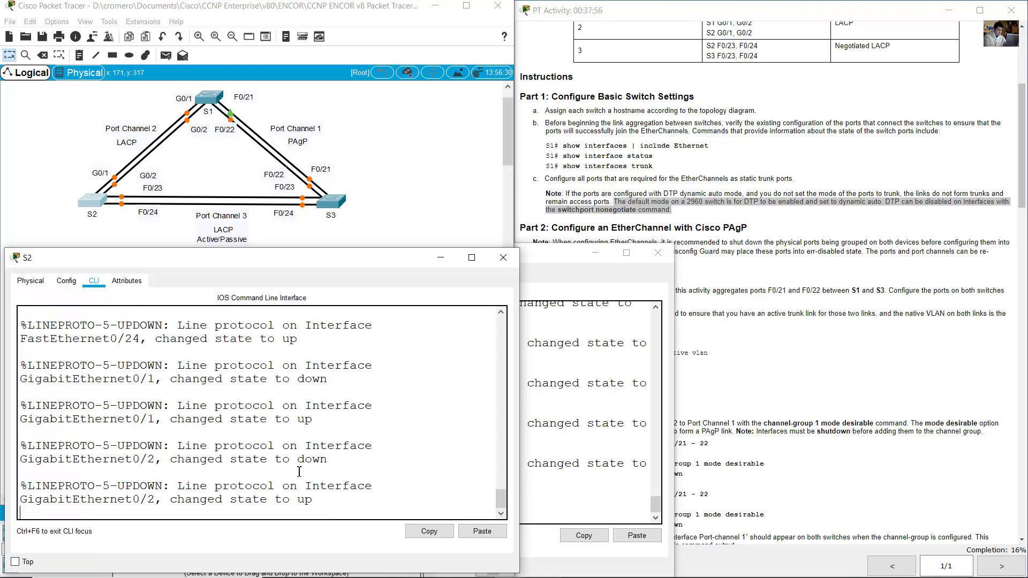
- Disable DTP on S2's selected trunk port range with the switchport nonegotiate command
{"action": "key", "text": "Up"}
{"action": "key", "text": "BackSpace"}
{"action": "key", "text": "BackSpace"}
{"action": "key", "text": "BackSpace"}
{"action": "key", "text": "BackSpace"}
{"action": "key", "text": "BackSpace"}
{"action": "key", "text": "BackSpace"}
{"action": "key", "text": "BackSpace"}
{"action": "key", "text": "BackSpace"}
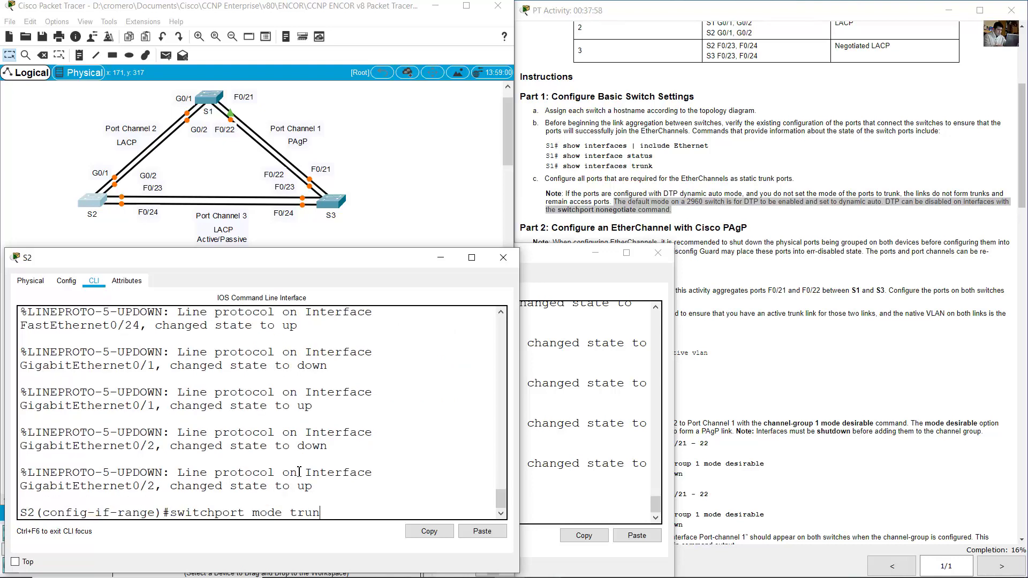
{"action": "type", "text": "nonegotaiiate"}
{"action": "key", "text": "Return"}
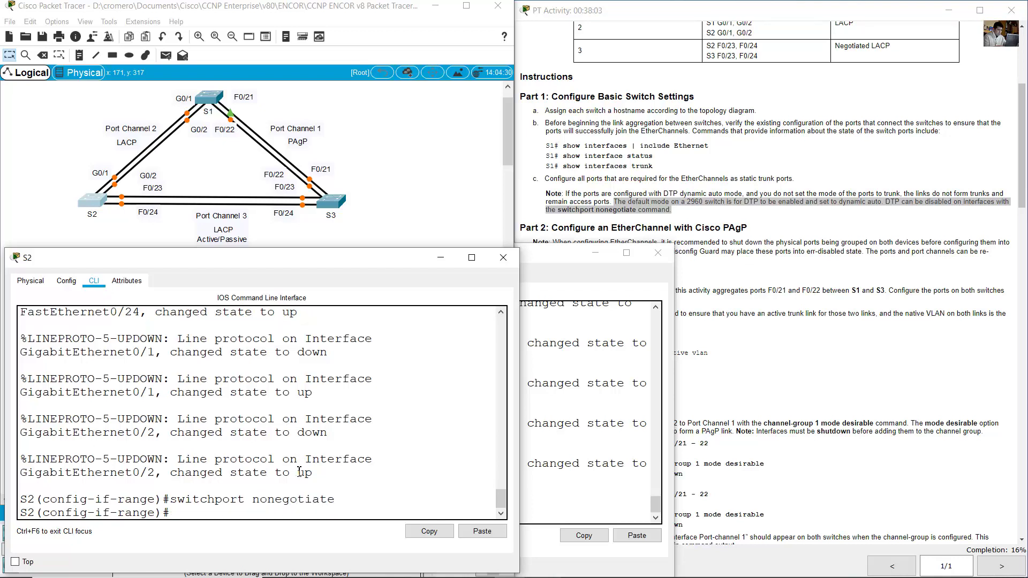
- Identify S3's EtherChannel ports in the topology and set its interface range f0/21-24 to switchport mode trunk
{"action": "left_click", "coordinate": [335, 202]}
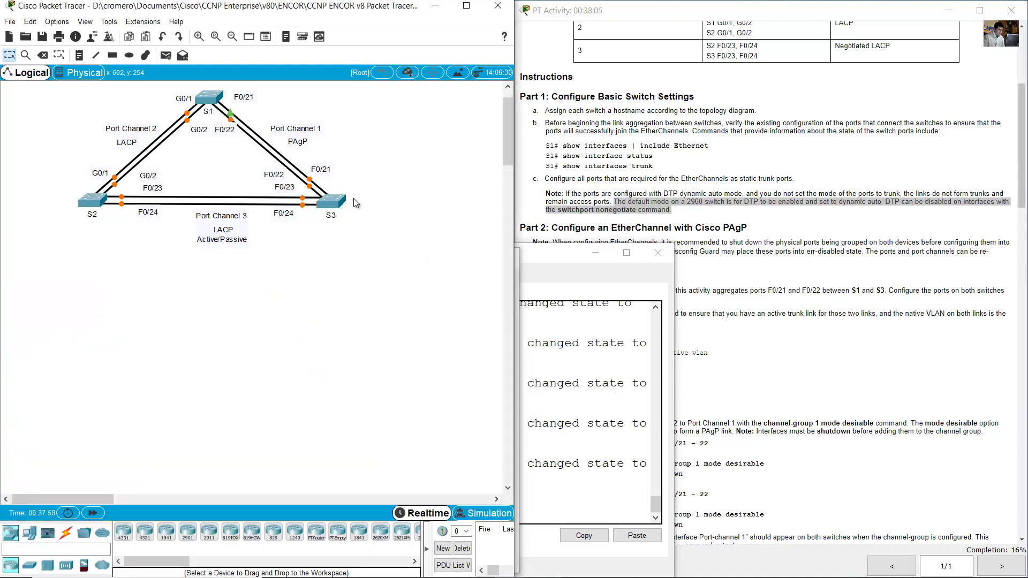
{"action": "key", "text": "Return"}
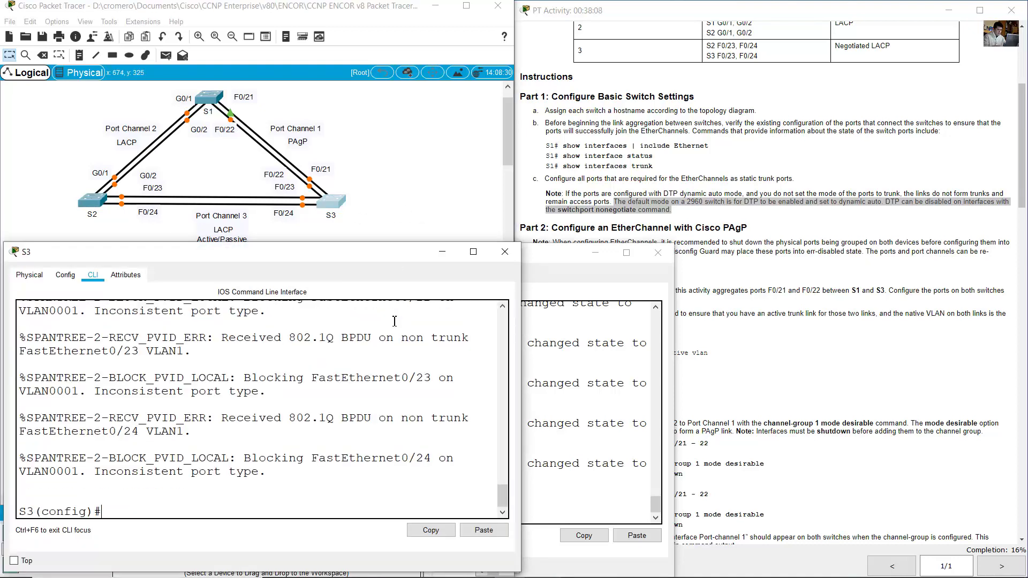
{"action": "type", "text": "int range"}
{"action": "left_click", "coordinate": [363, 133]}
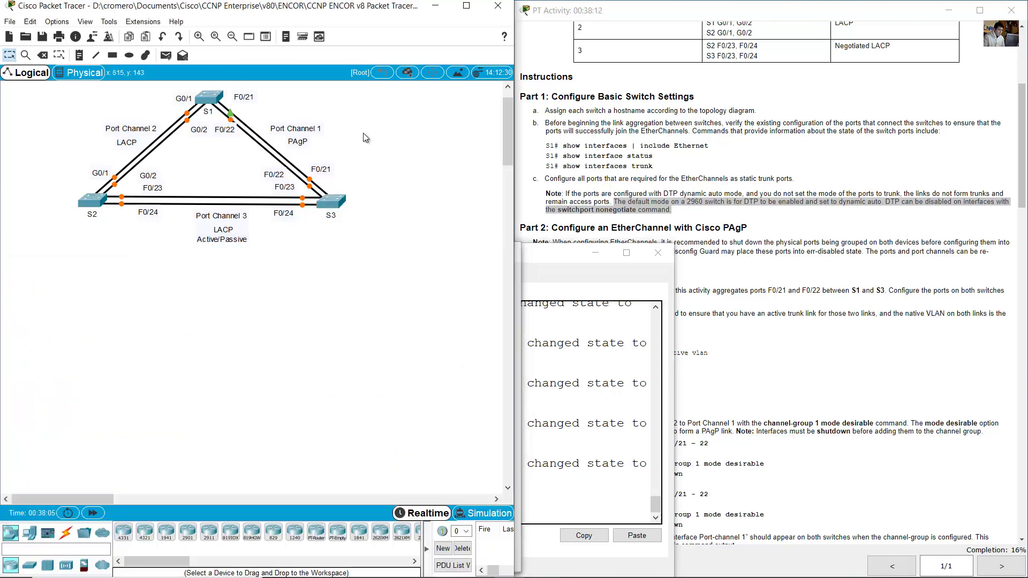
{"action": "left_click_drag", "start_coordinate": [380, 150], "coordinate": [285, 221]}
{"action": "left_click", "coordinate": [329, 204]}
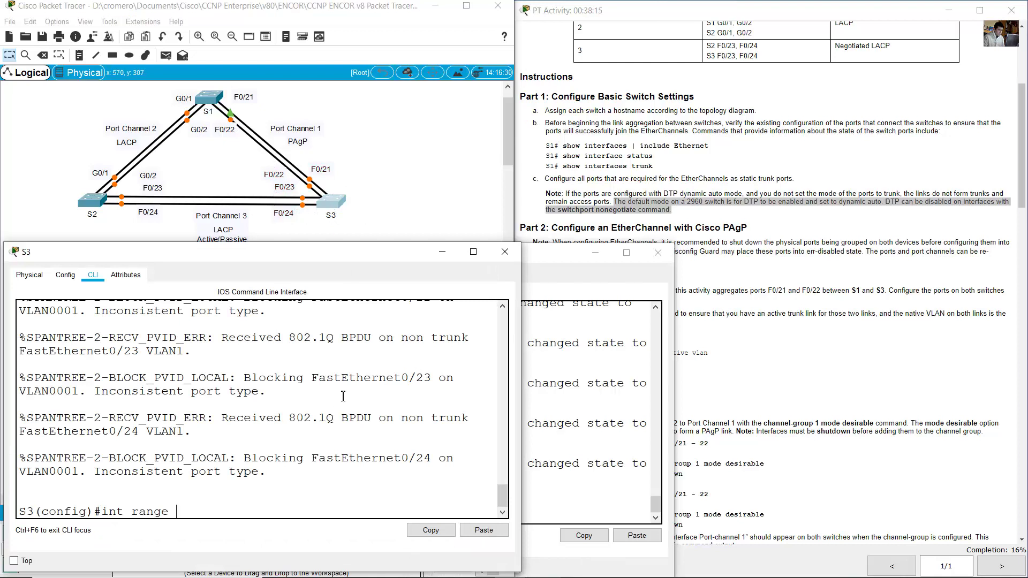
{"action": "type", "text": "f0/21-24"}
{"action": "key", "text": "Return"}
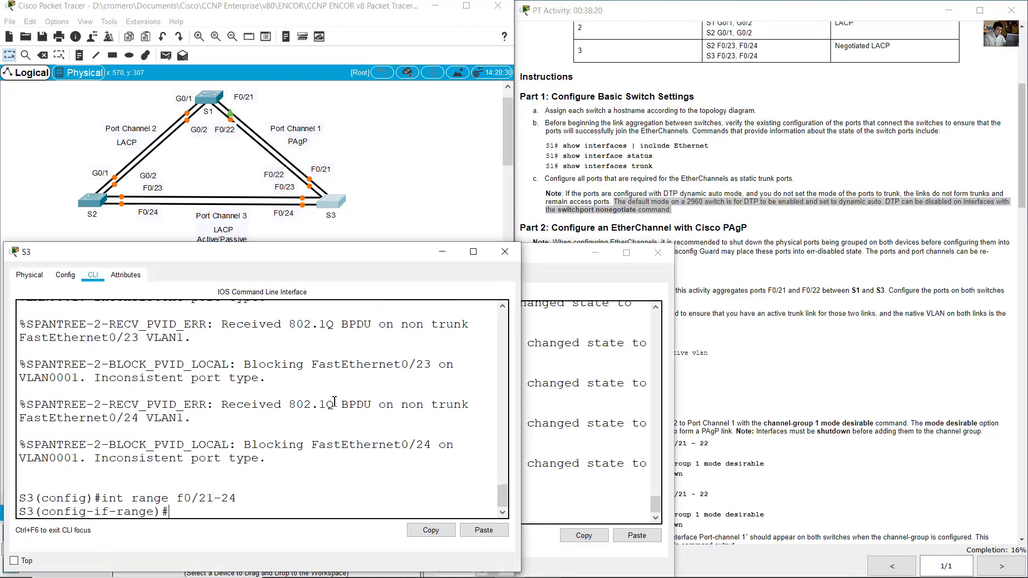
{"action": "type", "text": "switchport mode trunk"}
{"action": "key", "text": "Return"}
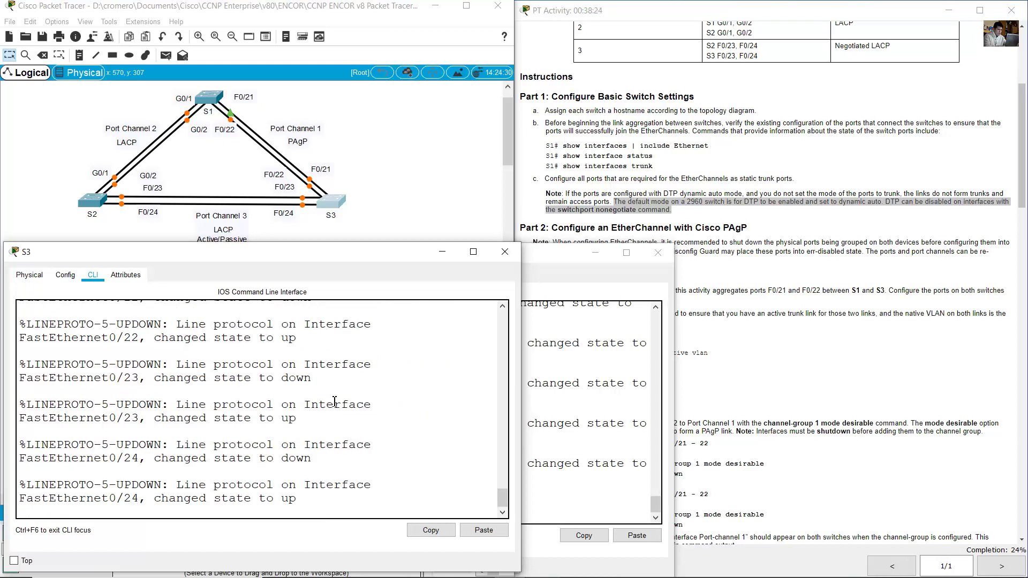
- Disable DTP on S3's selected trunk port range with the switchport nonegotiate command
{"action": "key", "text": "Up"}
{"action": "key", "text": "BackSpace"}
{"action": "key", "text": "BackSpace"}
{"action": "key", "text": "BackSpace"}
{"action": "key", "text": "BackSpace"}
{"action": "key", "text": "BackSpace"}
{"action": "key", "text": "BackSpace"}
{"action": "key", "text": "BackSpace"}
{"action": "key", "text": "BackSpace"}
{"action": "key", "text": "BackSpace"}
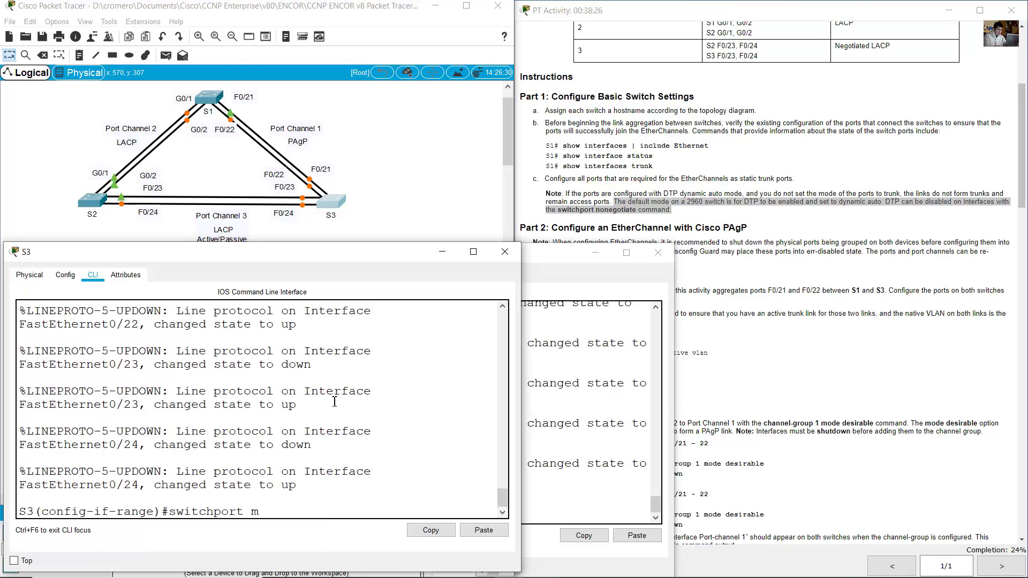
{"action": "type", "text": "nonegotiate"}
{"action": "key", "text": "Return"}
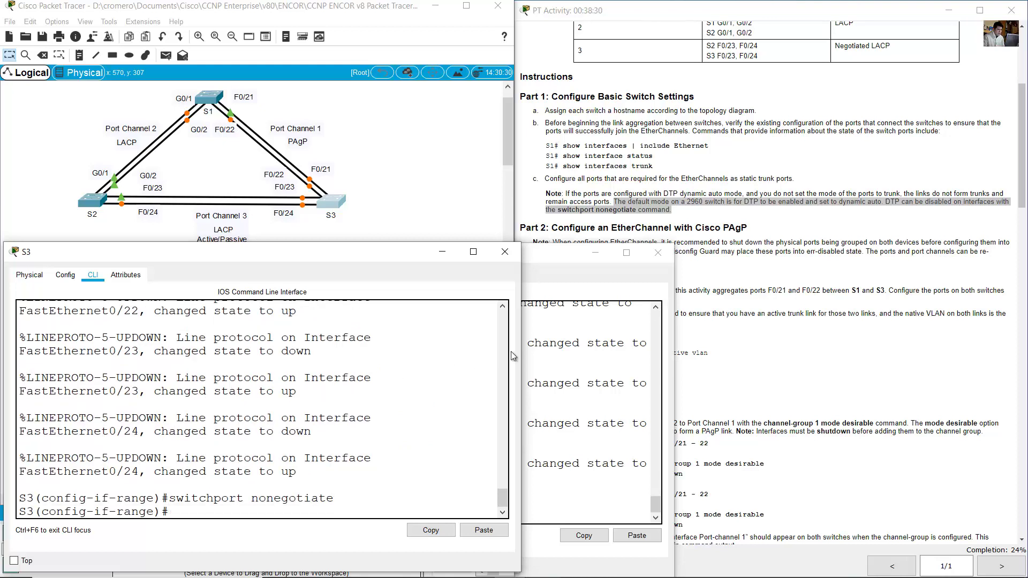
- Read the Part 2 heading on EtherChannel with Cisco PAgP and its note about shutting down physical ports before grouping them
{"action": "left_click", "coordinate": [720, 151]}
{"action": "scroll", "coordinate": [708, 206], "scroll_direction": "down", "scroll_amount": 3}
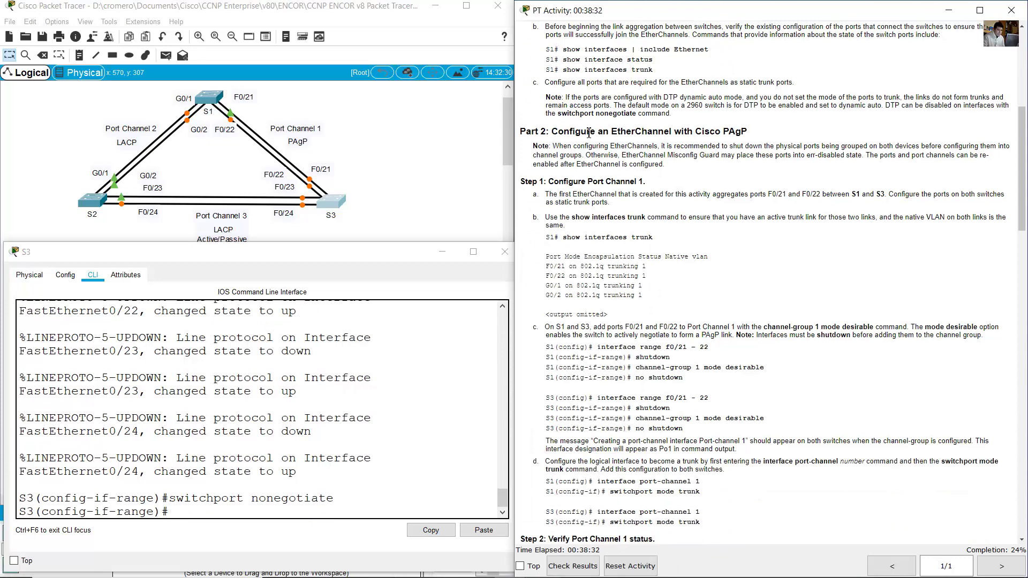
{"action": "left_click_drag", "start_coordinate": [581, 132], "coordinate": [760, 129]}
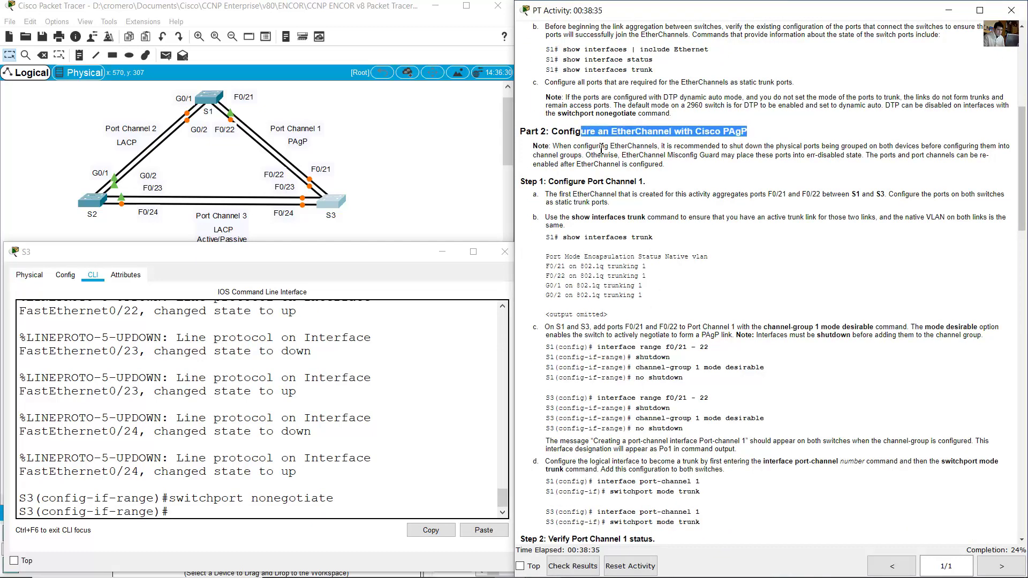
{"action": "left_click_drag", "start_coordinate": [560, 147], "coordinate": [668, 165]}
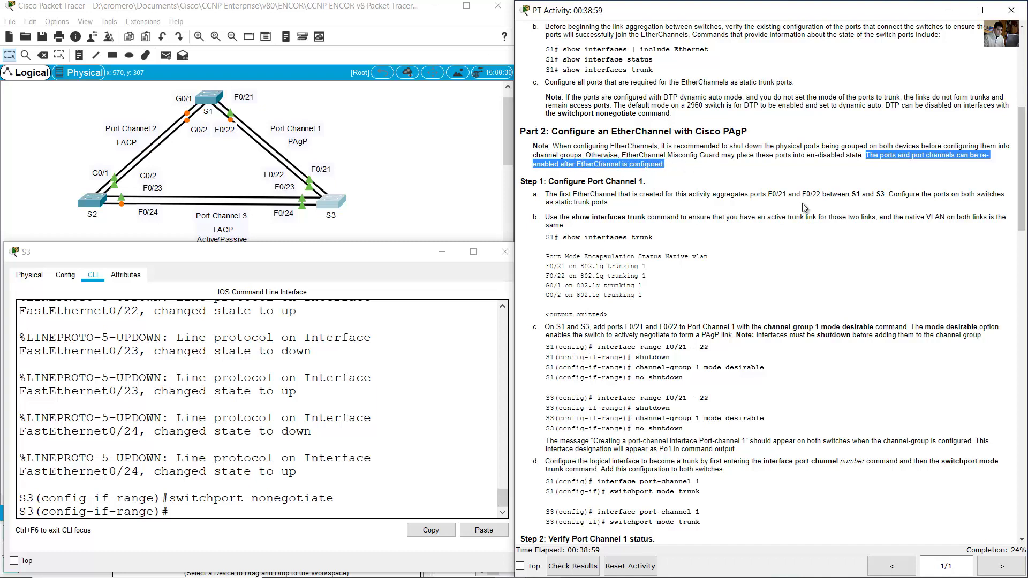
{"action": "scroll", "coordinate": [802, 203], "scroll_direction": "down", "scroll_amount": 2}
- Read the Configure Port Channel 1 instruction and locate the F0/21 and F0/22 links between S1 and S3 in the topology
{"action": "left_click", "coordinate": [616, 153]}
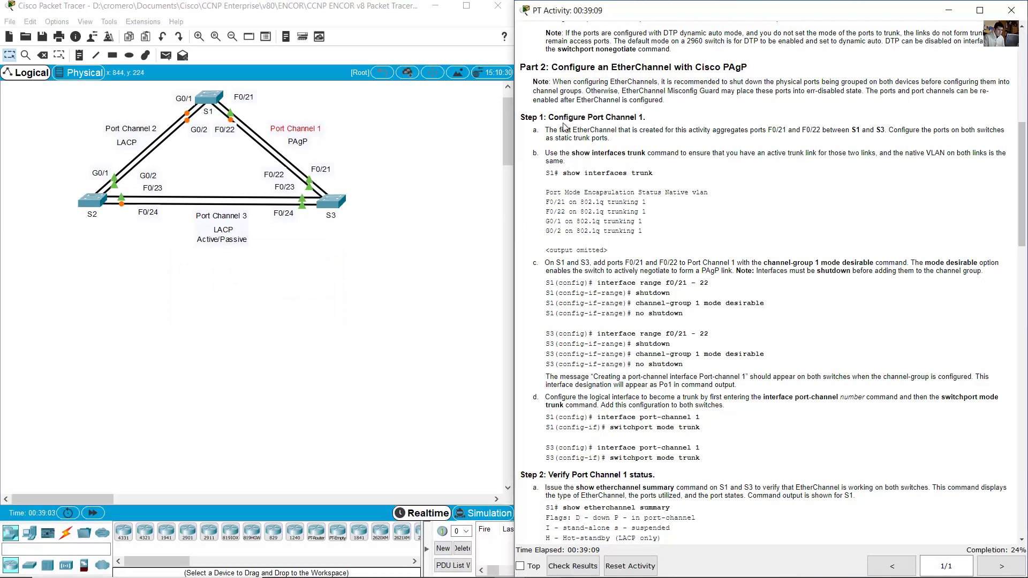
{"action": "left_click_drag", "start_coordinate": [549, 117], "coordinate": [652, 120]}
{"action": "left_click", "coordinate": [310, 114]}
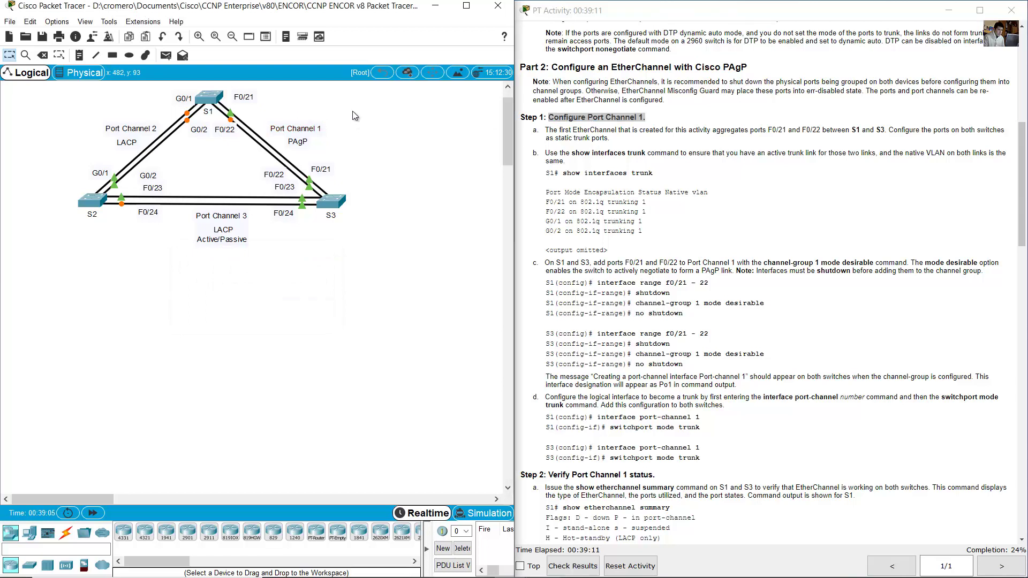
{"action": "left_click_drag", "start_coordinate": [382, 111], "coordinate": [254, 153]}
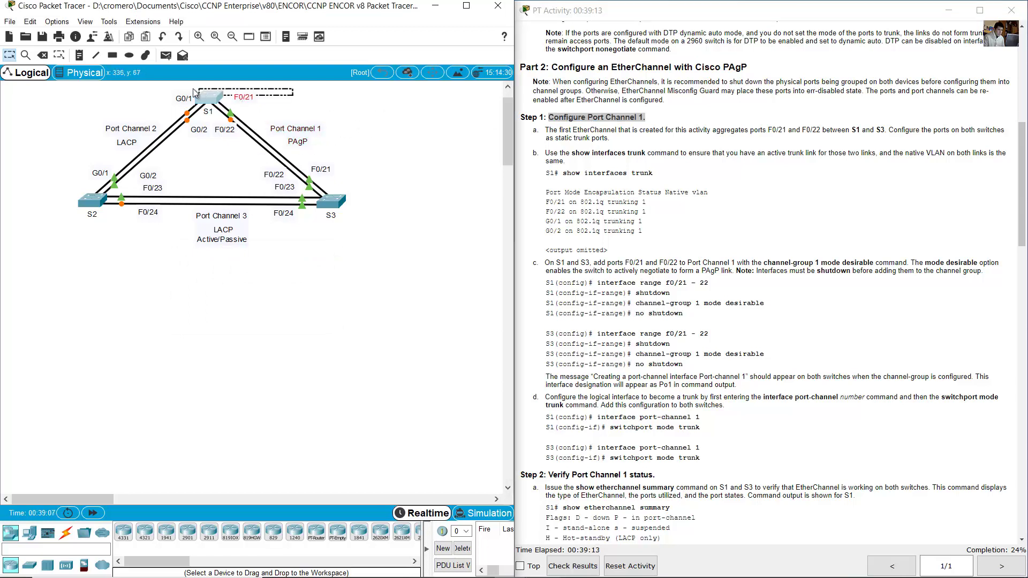
{"action": "left_click_drag", "start_coordinate": [388, 172], "coordinate": [336, 226]}
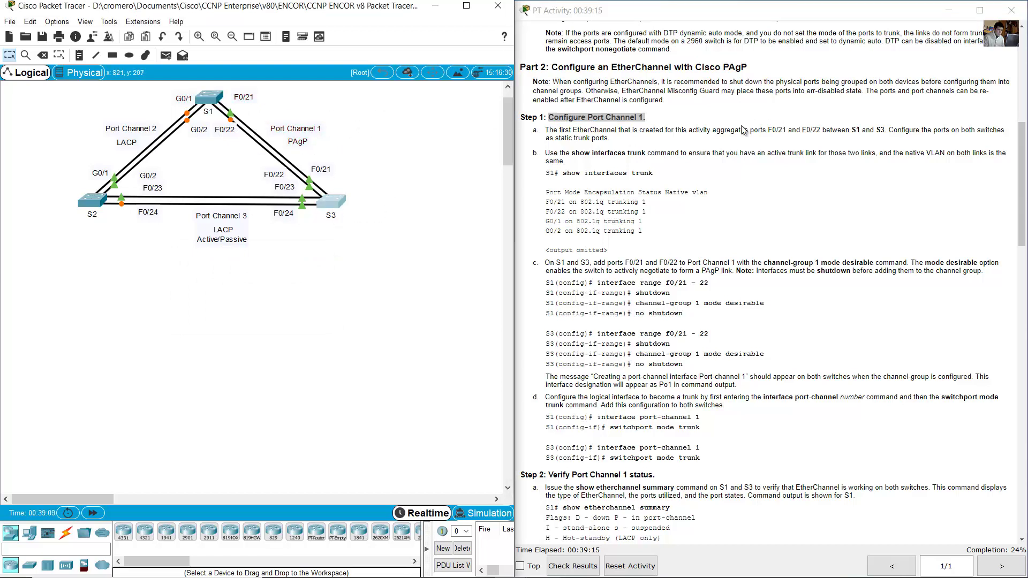
{"action": "left_click", "coordinate": [679, 152]}
{"action": "left_click_drag", "start_coordinate": [557, 130], "coordinate": [883, 131]}
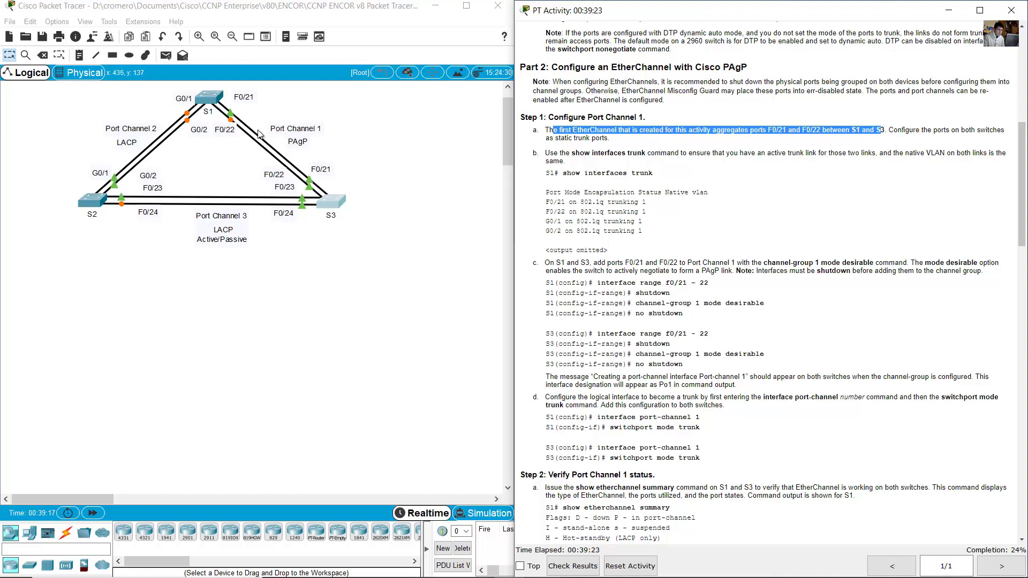
{"action": "left_click_drag", "start_coordinate": [367, 107], "coordinate": [916, 147]}
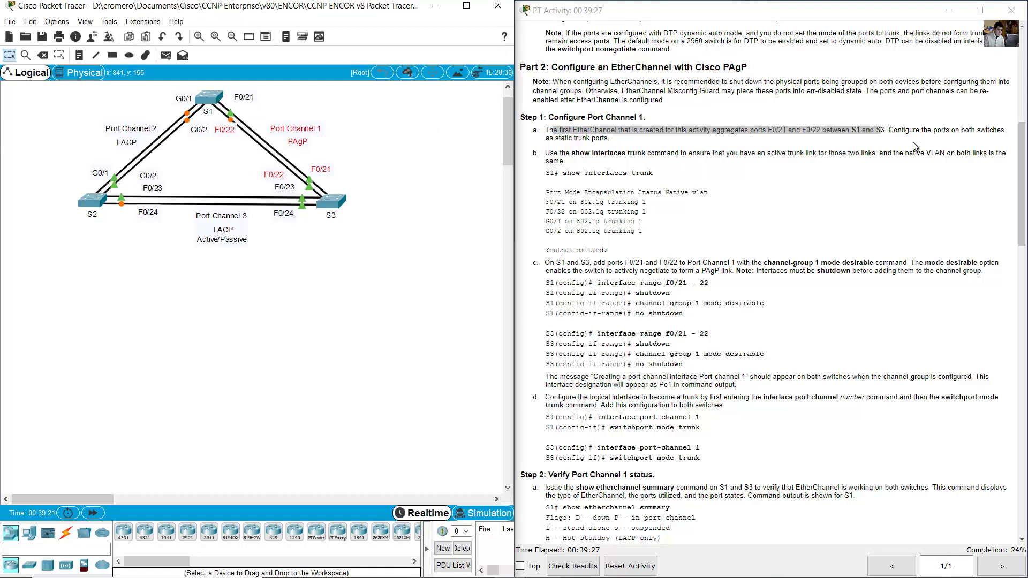
{"action": "left_click", "coordinate": [756, 186]}
{"action": "scroll", "coordinate": [629, 171], "scroll_direction": "down", "scroll_amount": 1}
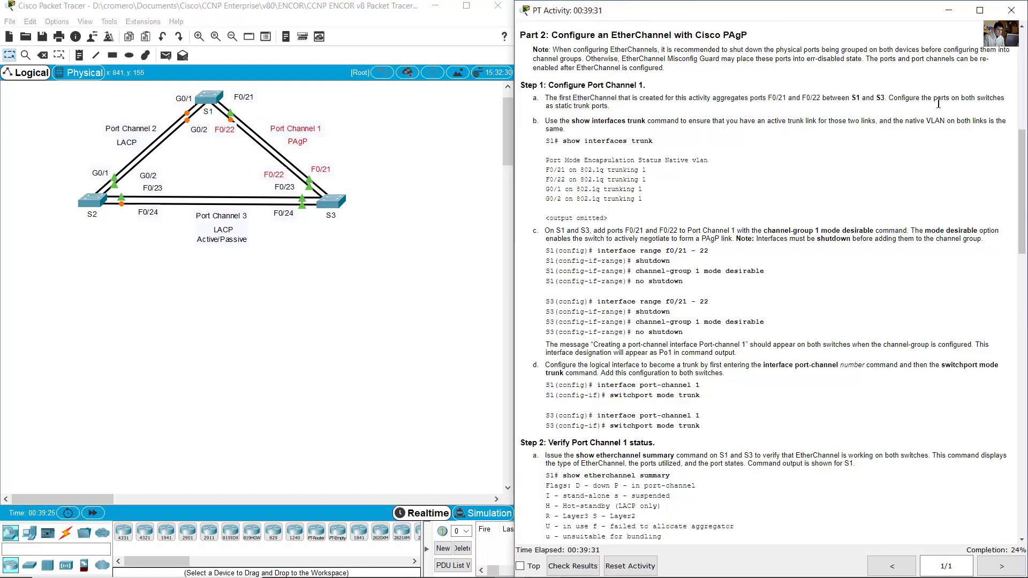
{"action": "left_click_drag", "start_coordinate": [904, 101], "coordinate": [611, 109]}
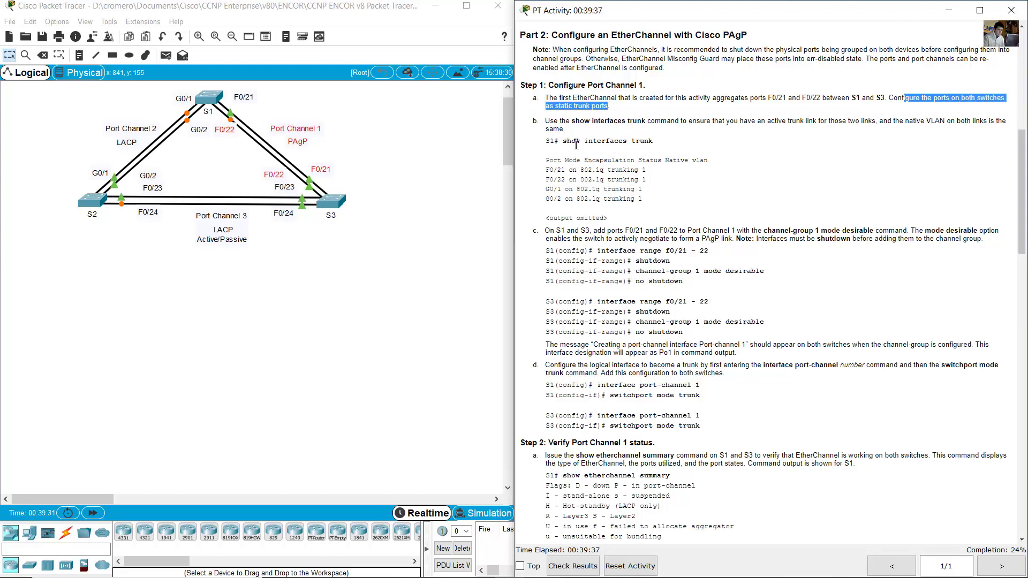
- Leave configuration mode on S1 and run show interface trunk to check the mode, status and native VLAN of Fa0/21 and Fa0/22
{"action": "left_click_drag", "start_coordinate": [546, 120], "coordinate": [652, 122]}
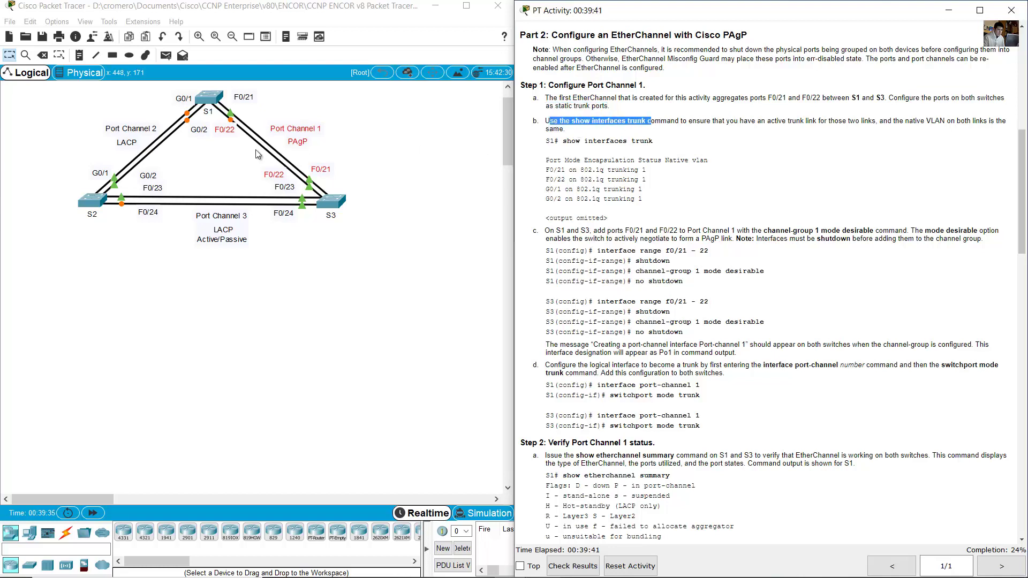
{"action": "left_click", "coordinate": [212, 101]}
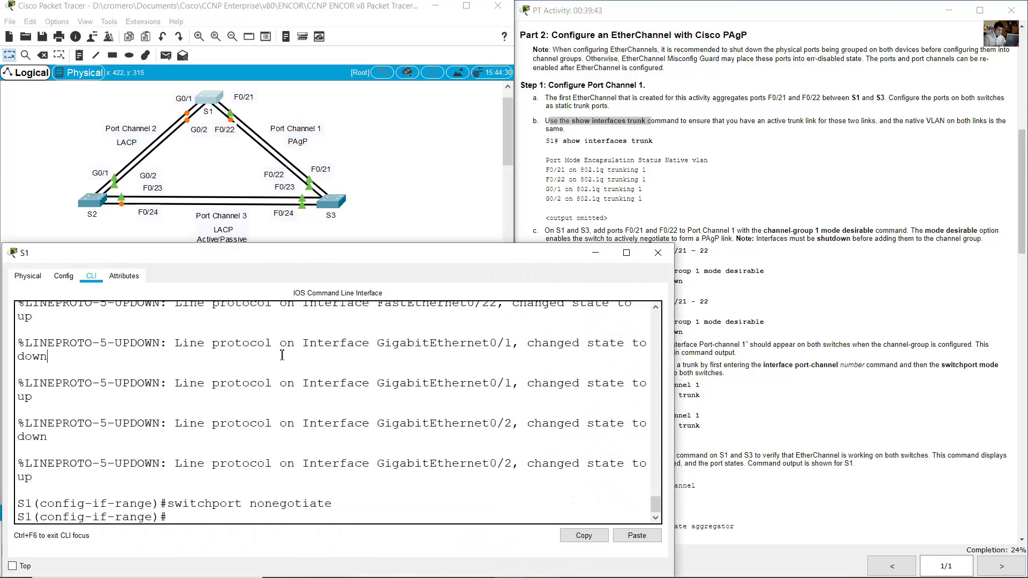
{"action": "type", "text": "end"}
{"action": "key", "text": "Return"}
{"action": "type", "text": "conf term"}
{"action": "key", "text": "Up"}
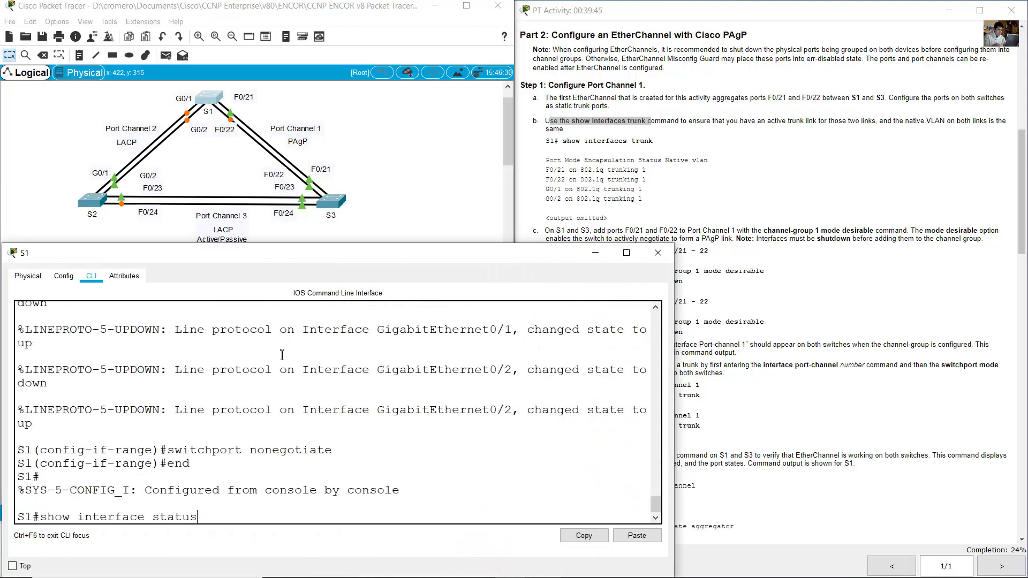
{"action": "key", "text": "Up"}
{"action": "key", "text": "Return"}
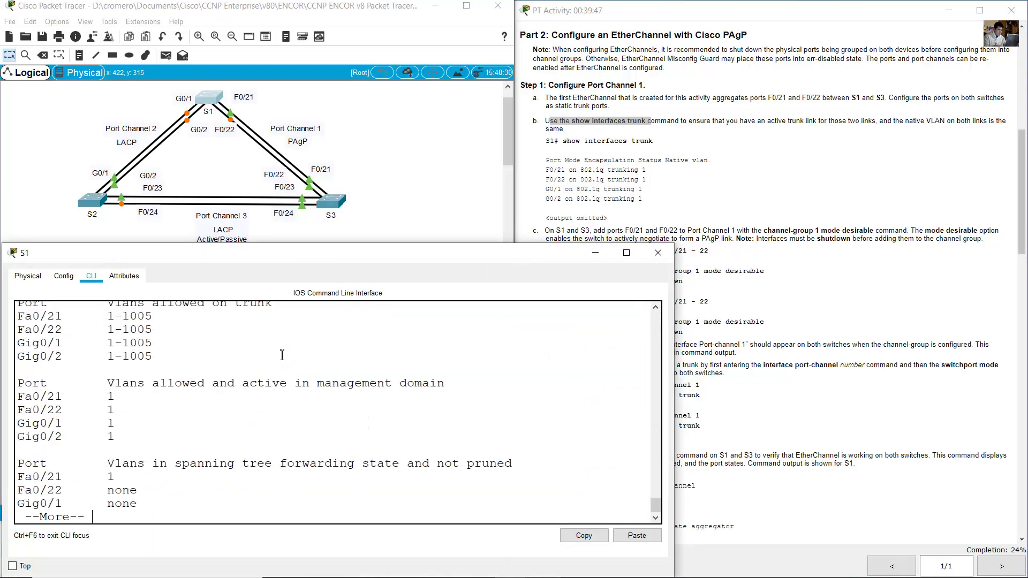
{"action": "key", "text": "space"}
{"action": "scroll", "coordinate": [110, 401], "scroll_direction": "up", "scroll_amount": 4}
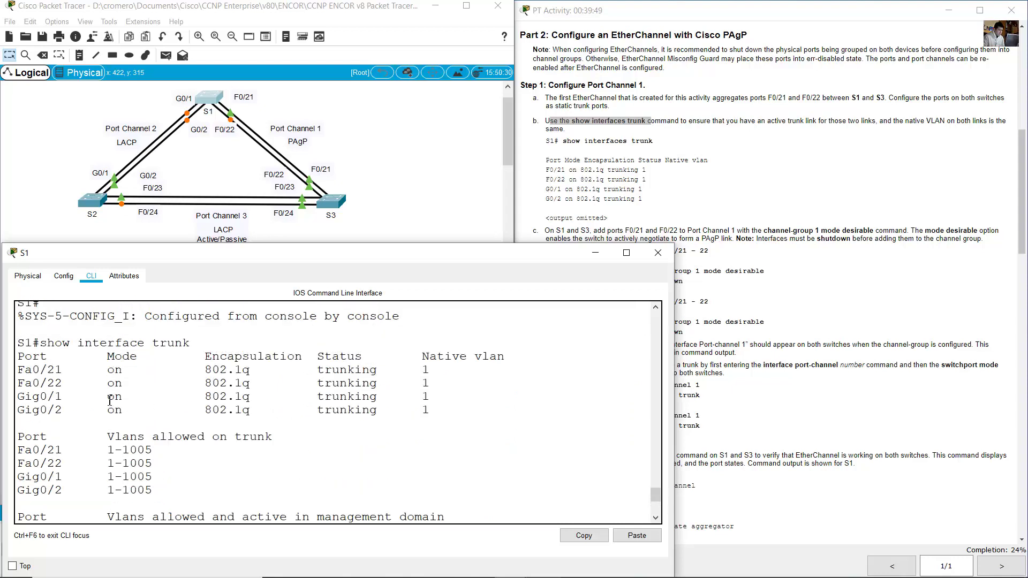
{"action": "left_click_drag", "start_coordinate": [25, 372], "coordinate": [445, 382]}
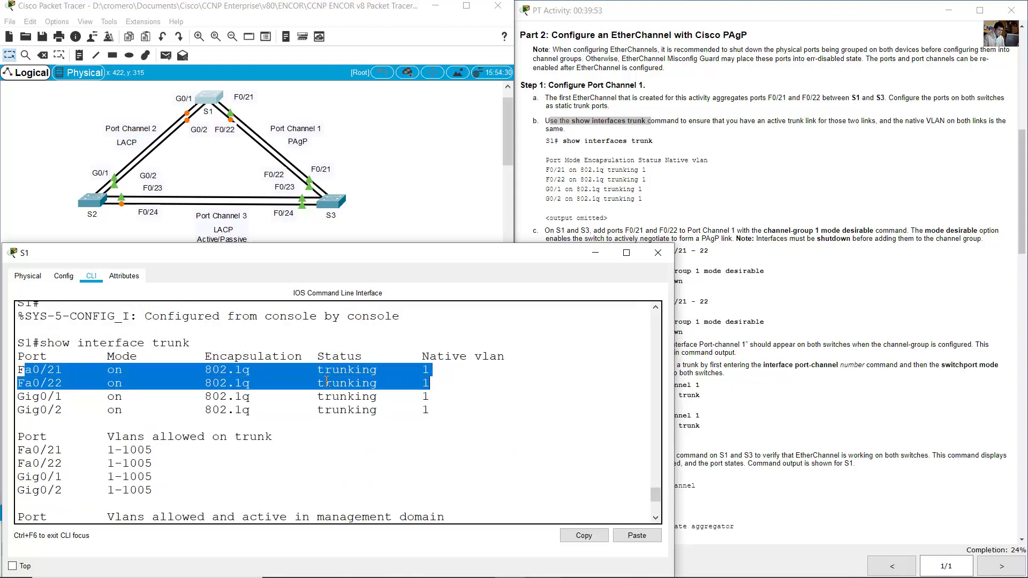
{"action": "left_click", "coordinate": [634, 160]}
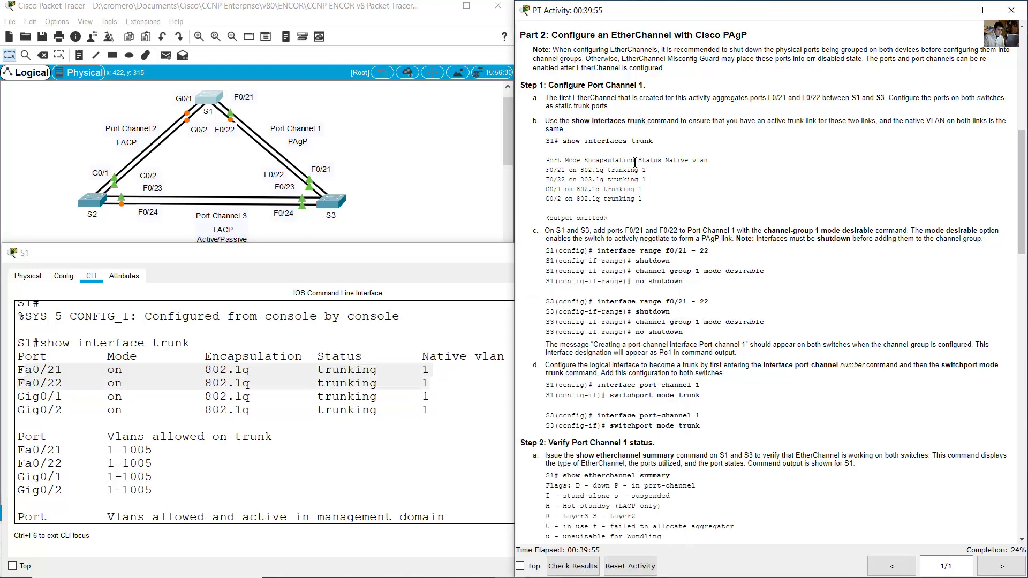
- Leave configuration mode on S3 and run show interfaces trunk to check the Fa0/21 and Fa0/22 trunk links
{"action": "left_click", "coordinate": [328, 202]}
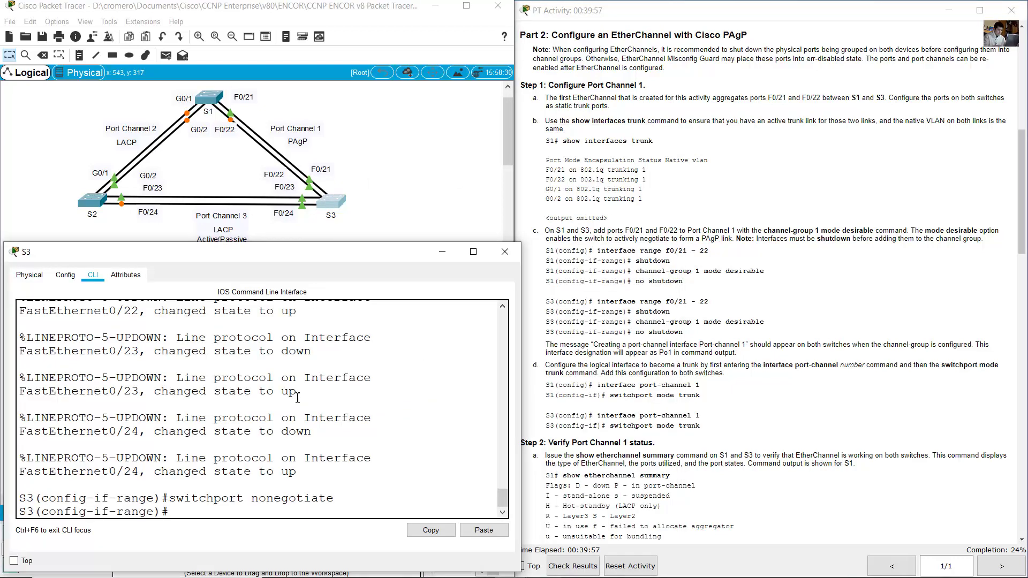
{"action": "type", "text": "end"}
{"action": "key", "text": "Return"}
{"action": "type", "text": "show int"}
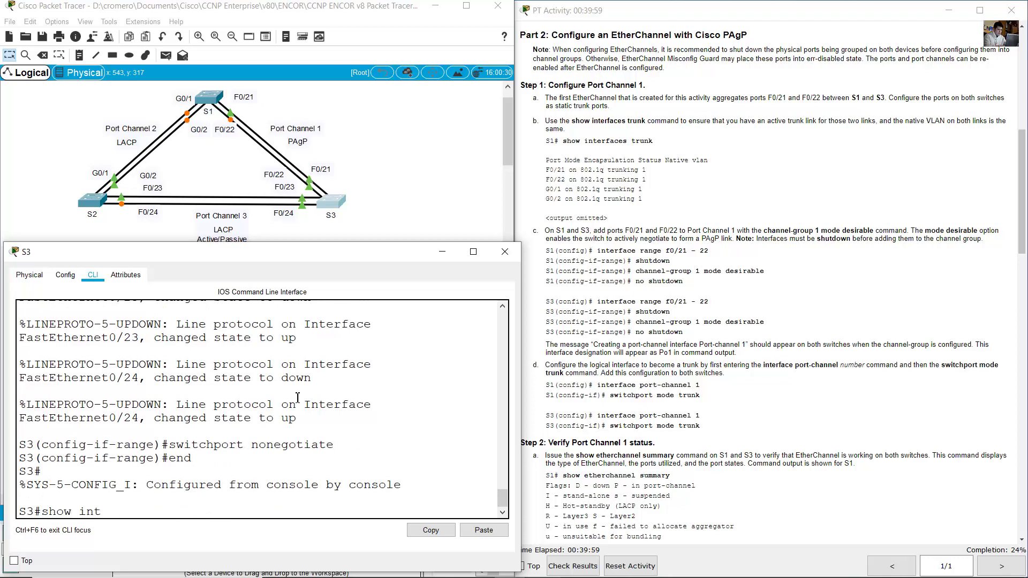
{"action": "type", "text": "erfaces trunk"}
{"action": "key", "text": "Return"}
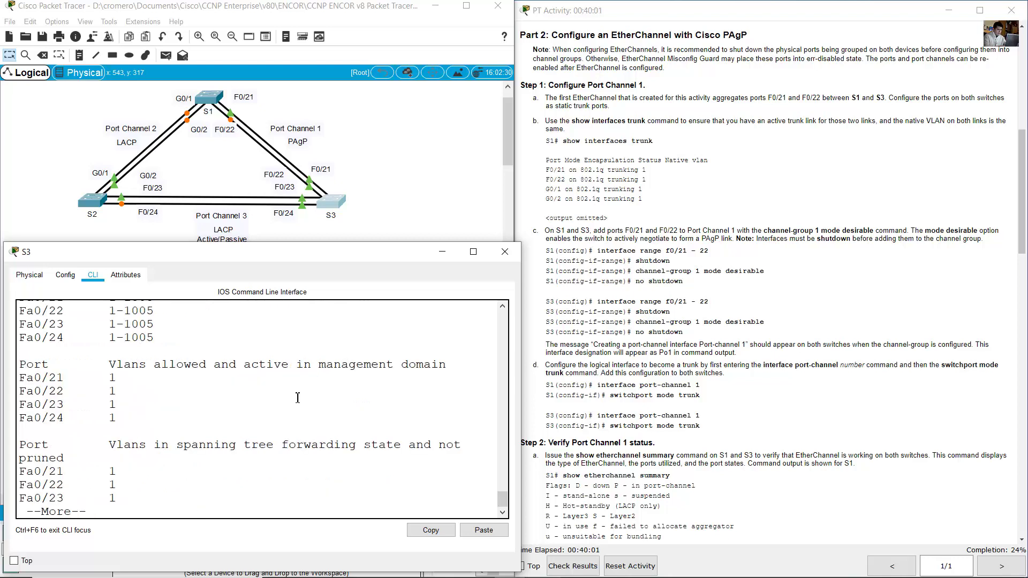
{"action": "scroll", "coordinate": [268, 428], "scroll_direction": "up", "scroll_amount": 5}
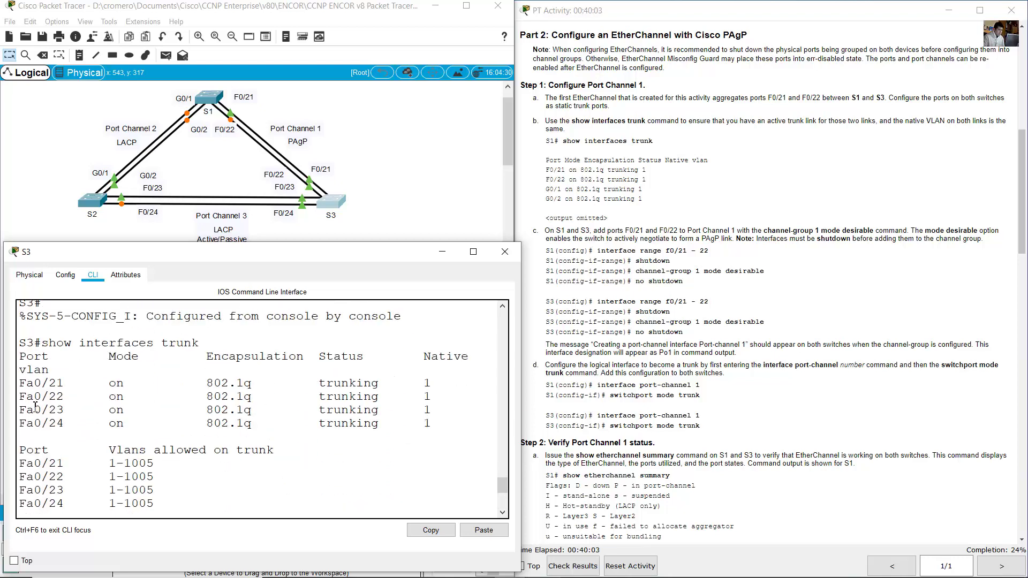
{"action": "left_click_drag", "start_coordinate": [23, 384], "coordinate": [463, 397]}
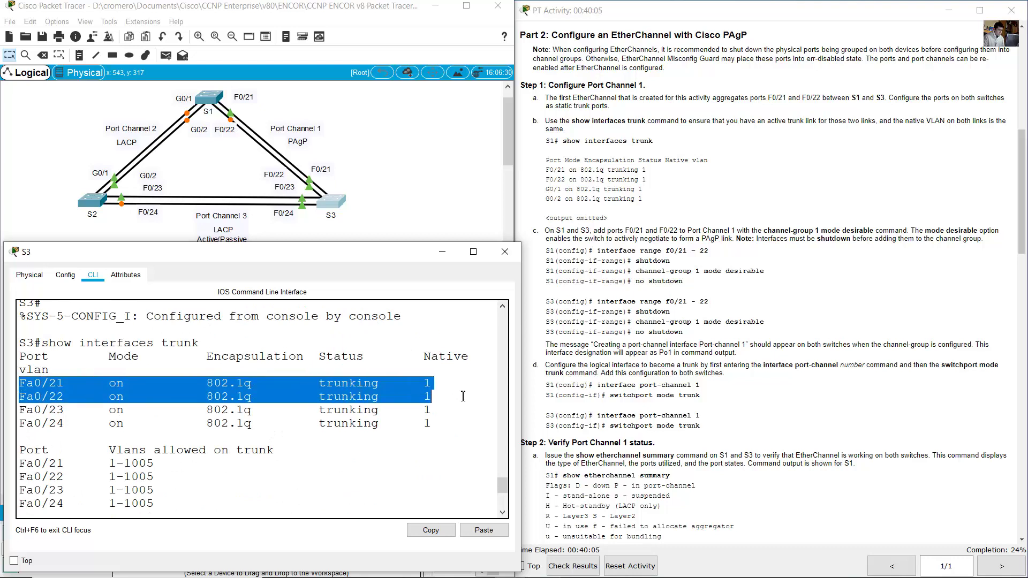
- Read instruction c on adding F0/21 and F0/22 to Port Channel 1, including the command listings for S1 and S3
{"action": "left_click", "coordinate": [736, 183]}
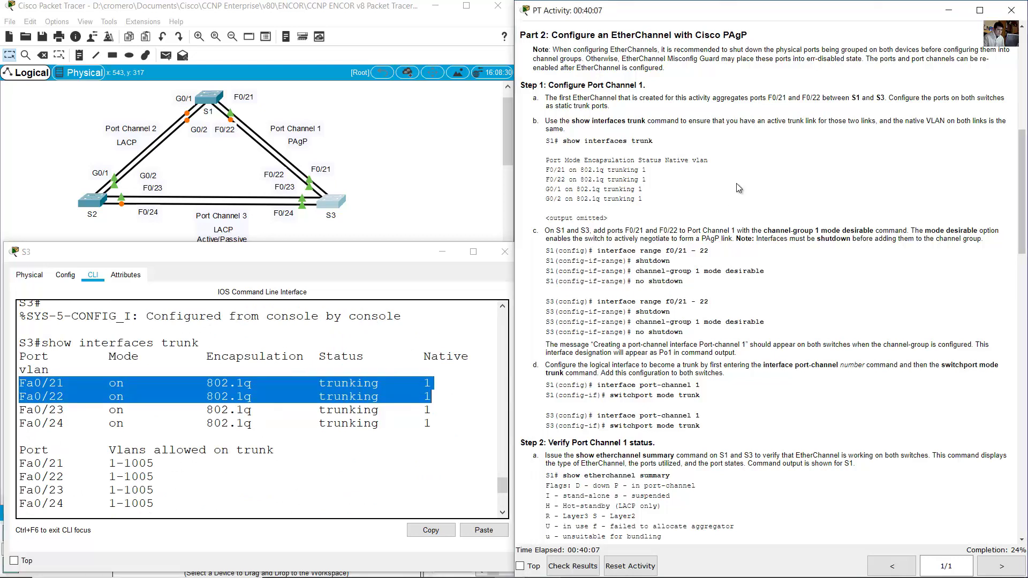
{"action": "scroll", "coordinate": [736, 183], "scroll_direction": "down", "scroll_amount": 2}
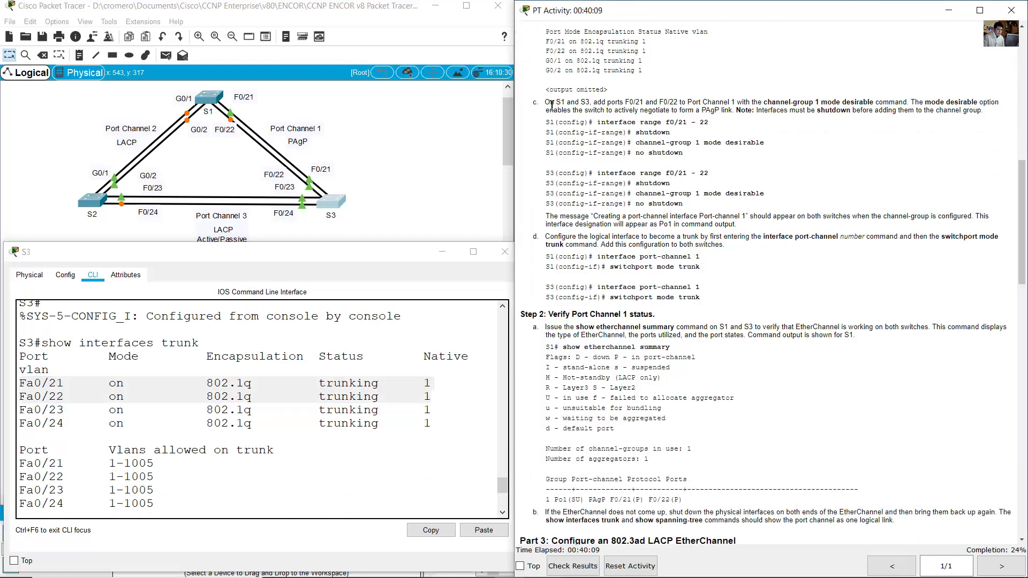
{"action": "left_click_drag", "start_coordinate": [545, 102], "coordinate": [977, 114]}
{"action": "left_click", "coordinate": [752, 101]}
{"action": "left_click", "coordinate": [694, 160]}
{"action": "left_click_drag", "start_coordinate": [589, 124], "coordinate": [685, 204]}
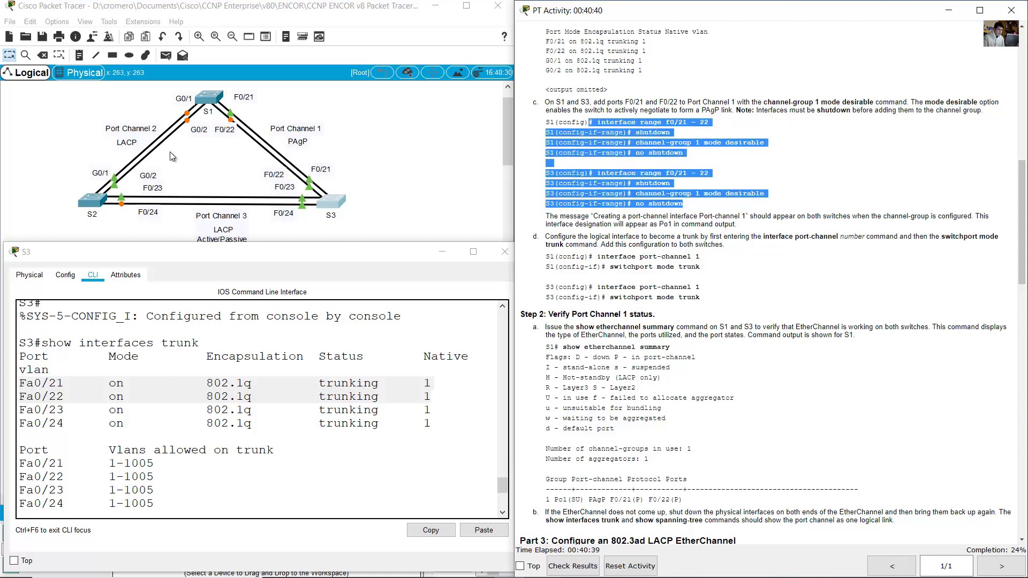
- Enter global configuration on S1, select interface range f0/21-22 and shut the ports down
{"action": "left_click", "coordinate": [209, 97]}
{"action": "scroll", "coordinate": [295, 471], "scroll_direction": "down", "scroll_amount": 4}
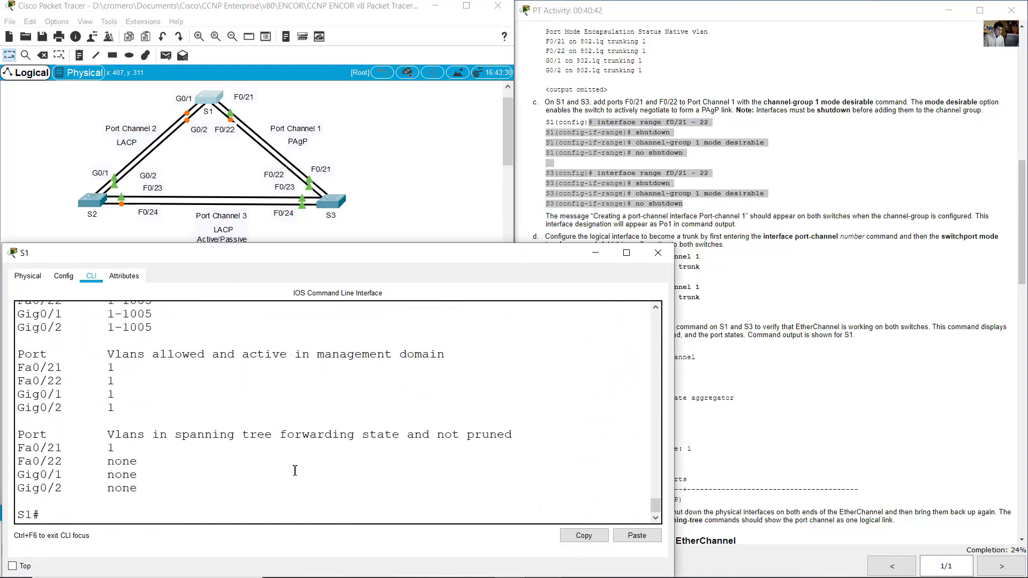
{"action": "type", "text": "conf term"}
{"action": "key", "text": "Return"}
{"action": "type", "text": "int ra"}
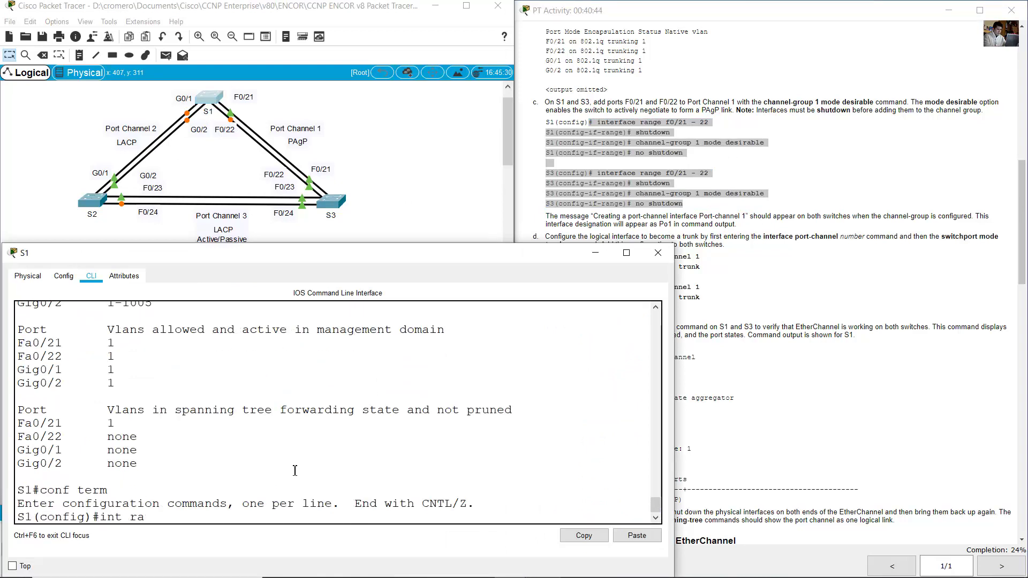
{"action": "type", "text": "nge f0/21-22"}
{"action": "key", "text": "Return"}
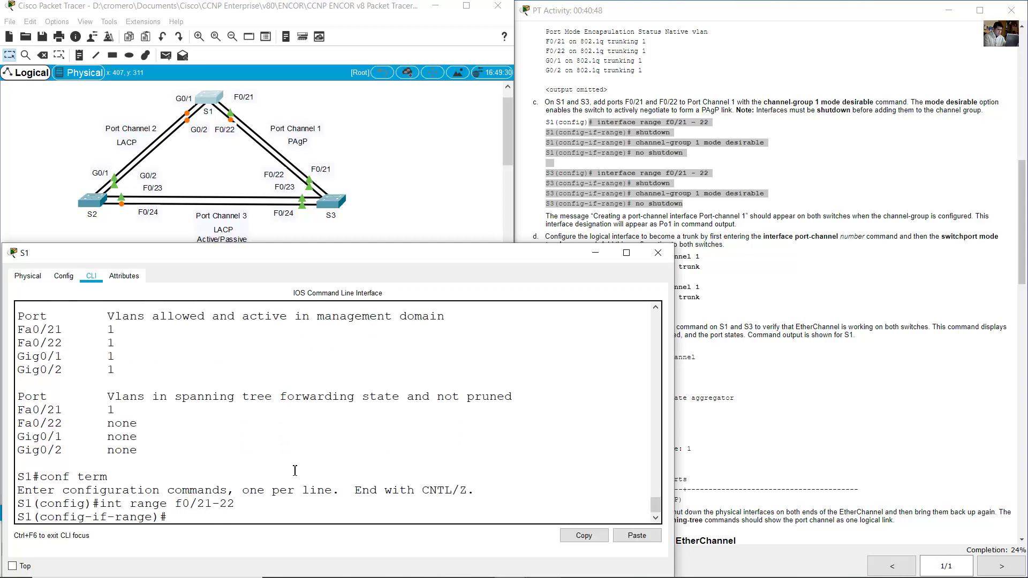
{"action": "type", "text": "shutdown"}
{"action": "key", "text": "Return"}
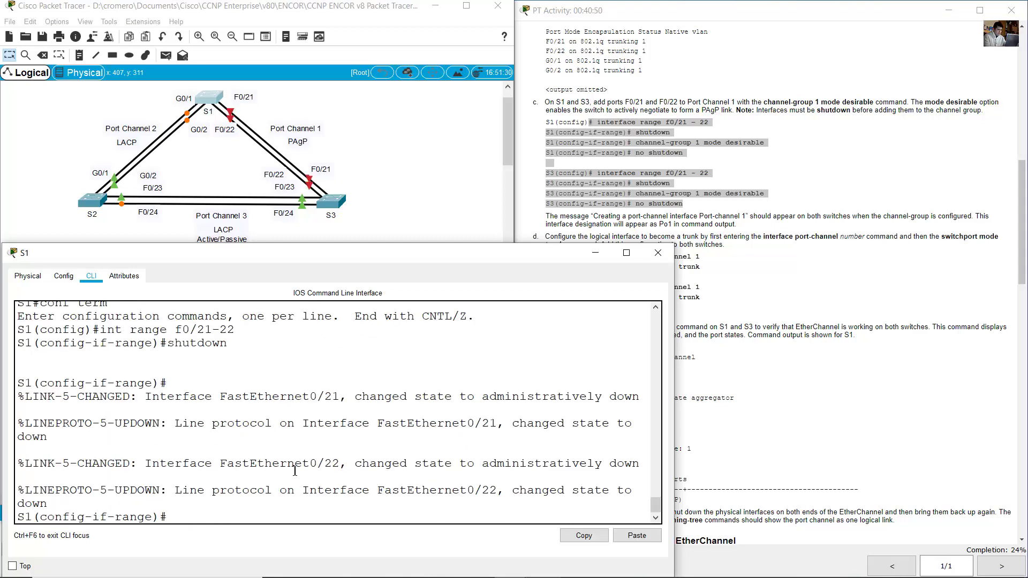
- Add S1's selected ports to the PAgP bundle with the channel-group 1 mode desirable command
{"action": "type", "text": "channel-group"}
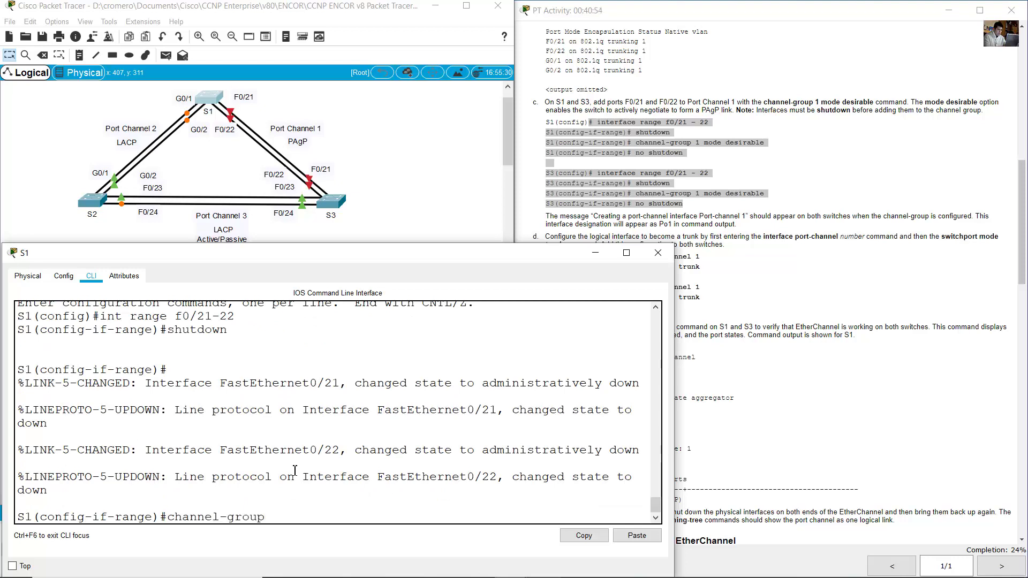
{"action": "type", "text": " 1 mode desirable"}
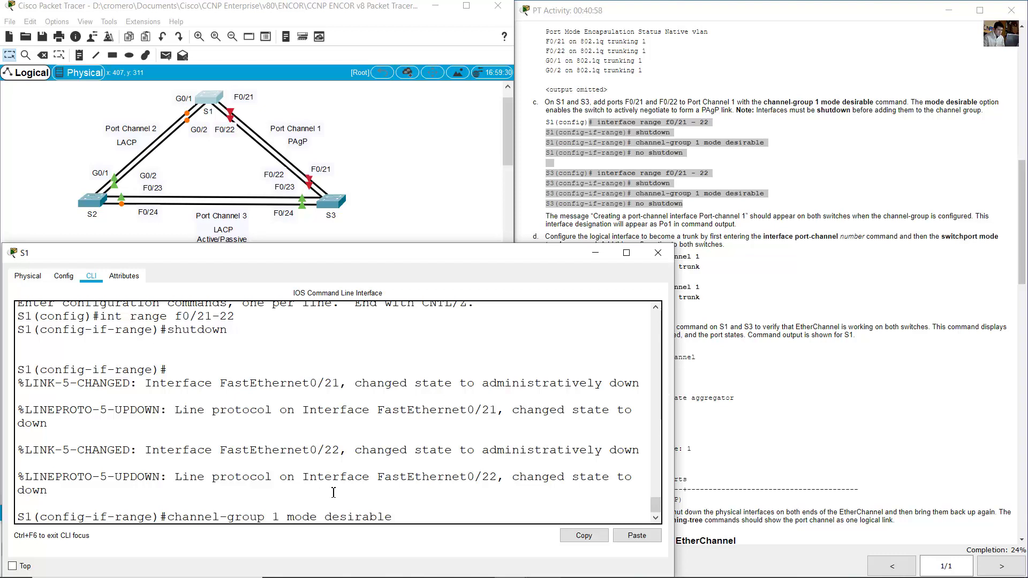
{"action": "left_click_drag", "start_coordinate": [329, 521], "coordinate": [400, 517]}
{"action": "left_click", "coordinate": [401, 516]}
{"action": "left_click_drag", "start_coordinate": [328, 518], "coordinate": [388, 515]}
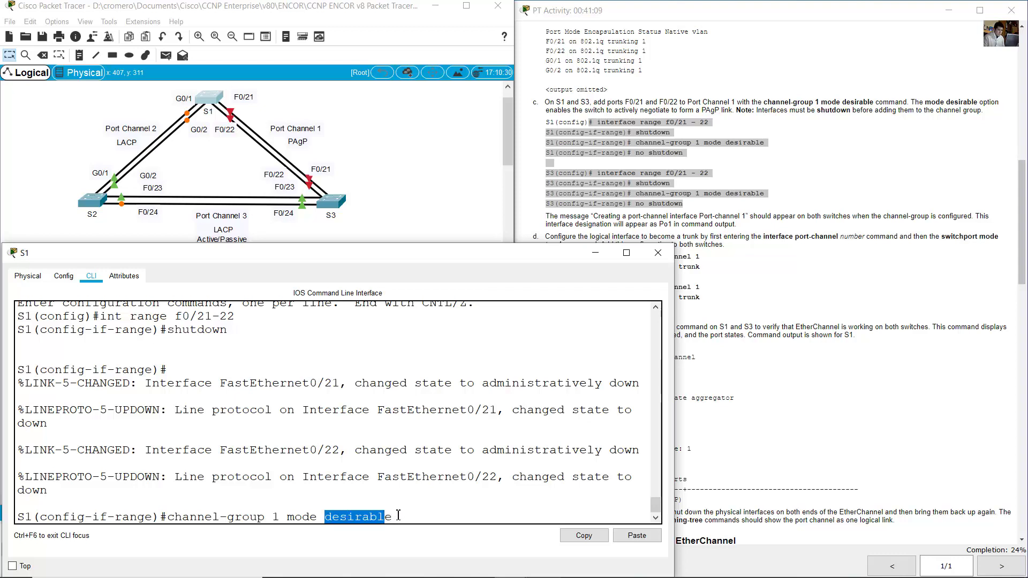
{"action": "left_click_drag", "start_coordinate": [398, 516], "coordinate": [399, 515]}
{"action": "key", "text": "Return"}
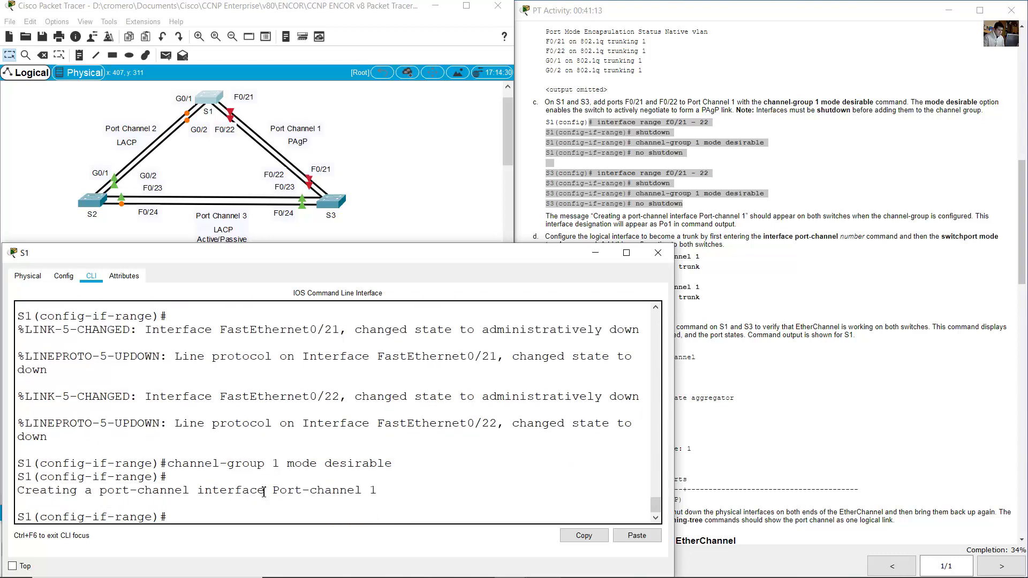
{"action": "left_click_drag", "start_coordinate": [193, 492], "coordinate": [392, 491]}
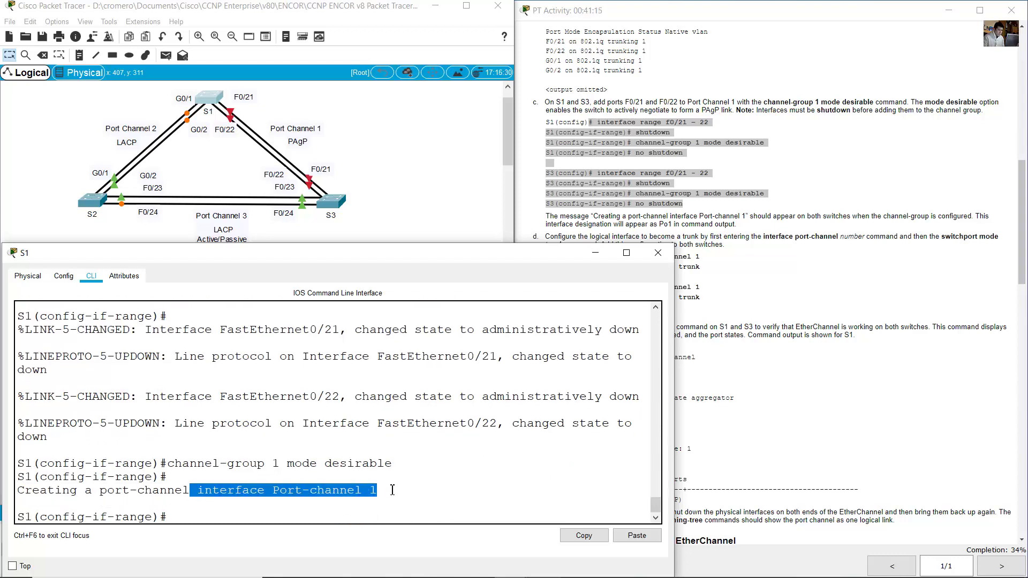
- Enter global configuration on S3, select interface range f0/21-22 and shut the ports down
{"action": "left_click", "coordinate": [334, 206]}
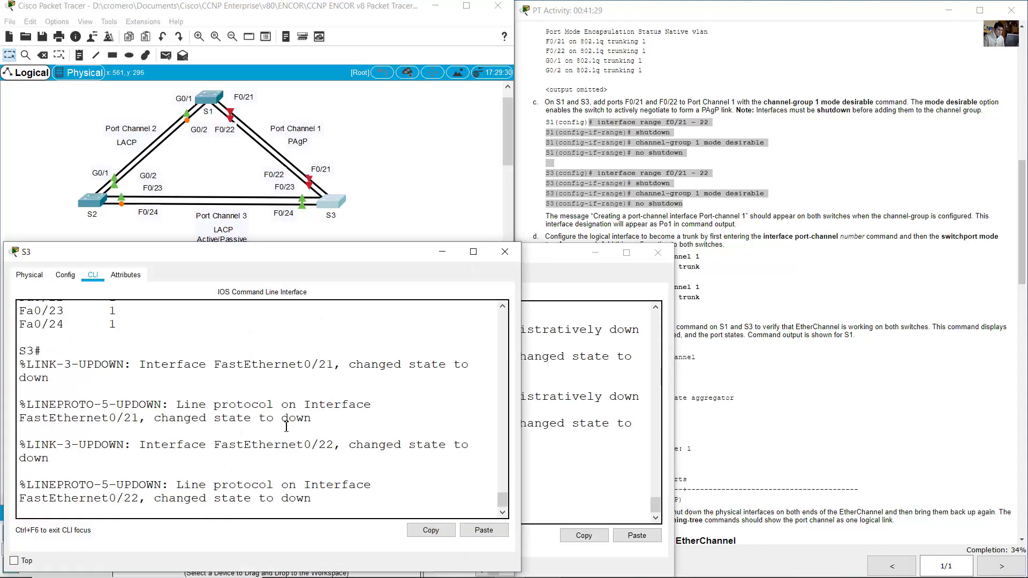
{"action": "type", "text": "conf term"}
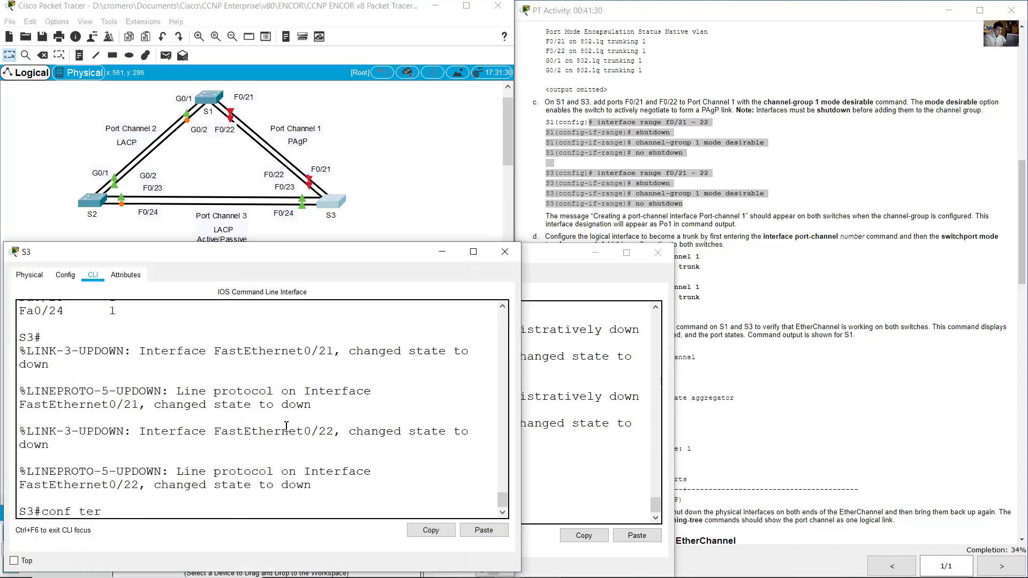
{"action": "key", "text": "Return"}
{"action": "type", "text": "int rang"}
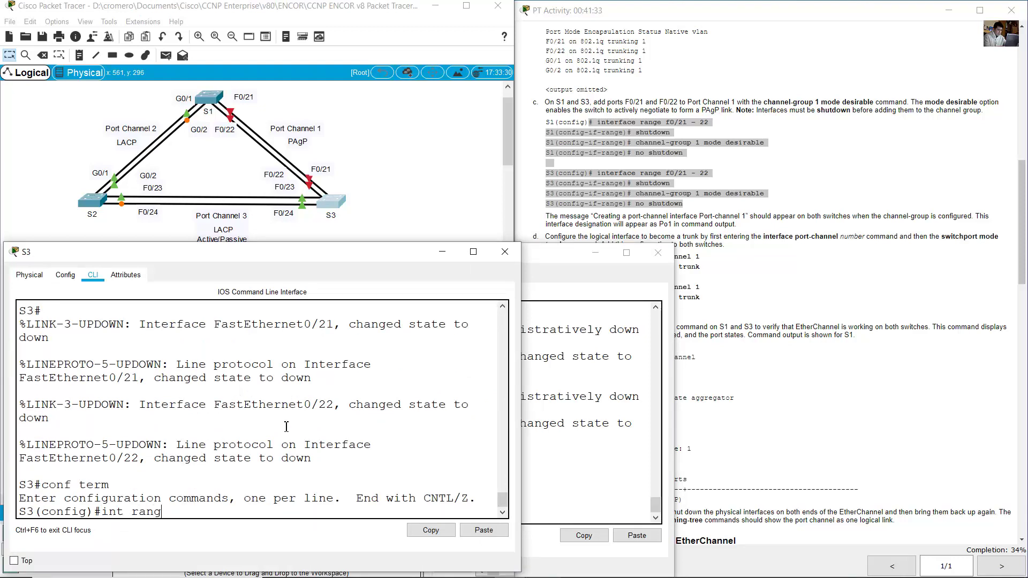
{"action": "type", "text": "e f0/21-22"}
{"action": "key", "text": "Return"}
{"action": "type", "text": "shutdown"}
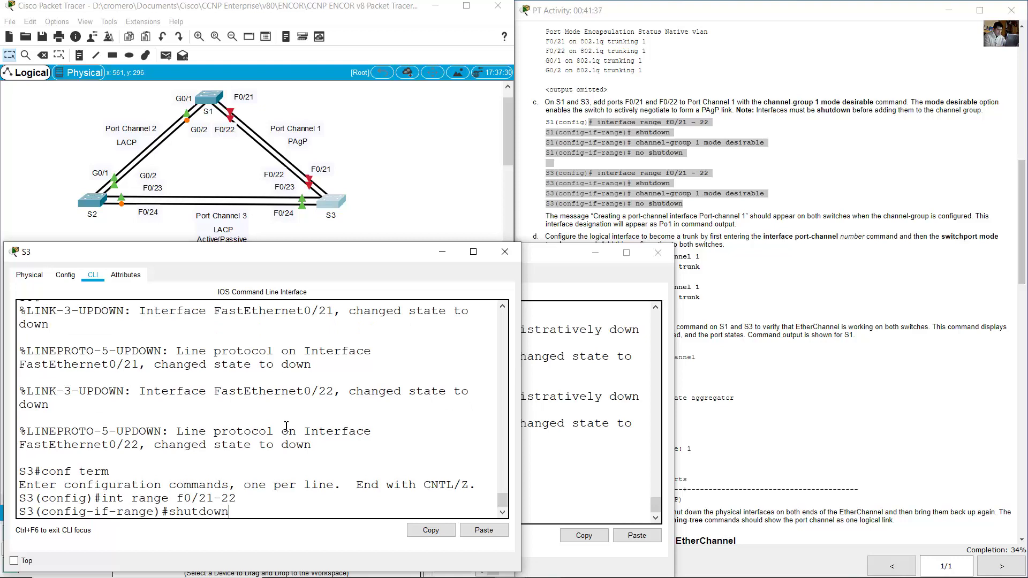
{"action": "key", "text": "Return"}
- Add S3's selected ports to the PAgP bundle with the channel-group 1 mode desirable command
{"action": "type", "text": "chann"}
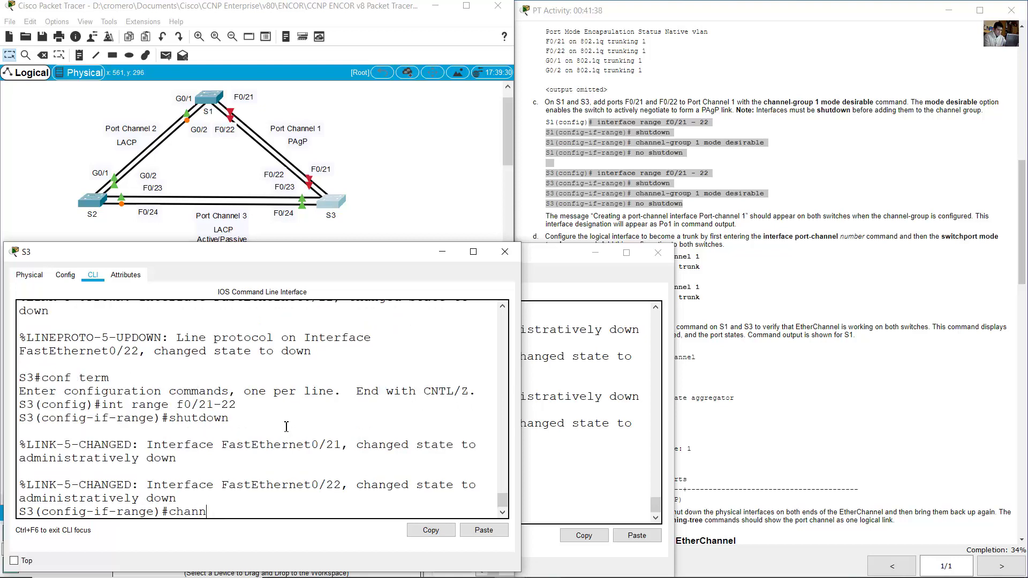
{"action": "type", "text": "el-group 1 mode de"}
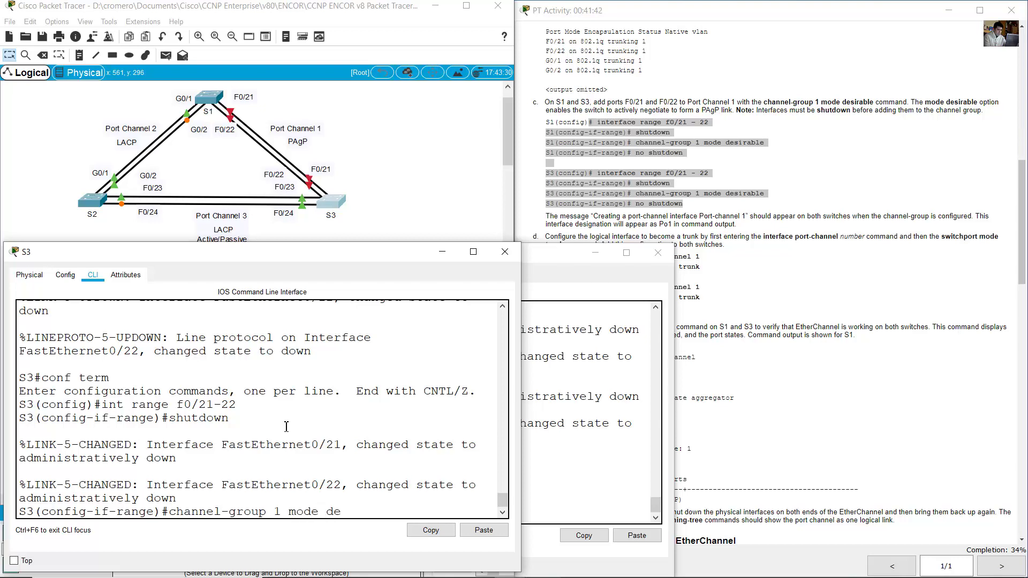
{"action": "type", "text": "sirable"}
{"action": "key", "text": "Return"}
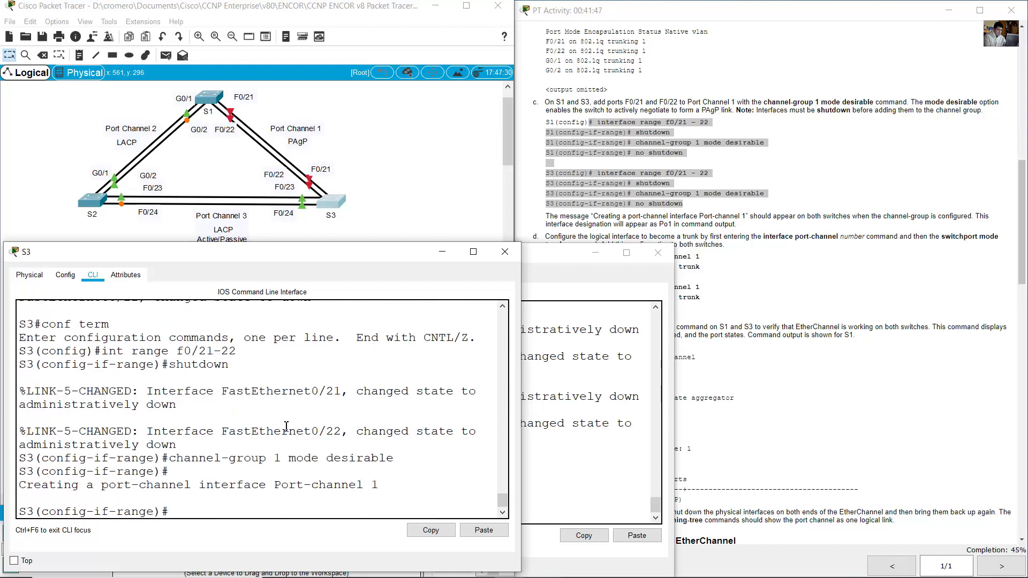
{"action": "left_click_drag", "start_coordinate": [214, 485], "coordinate": [440, 488]}
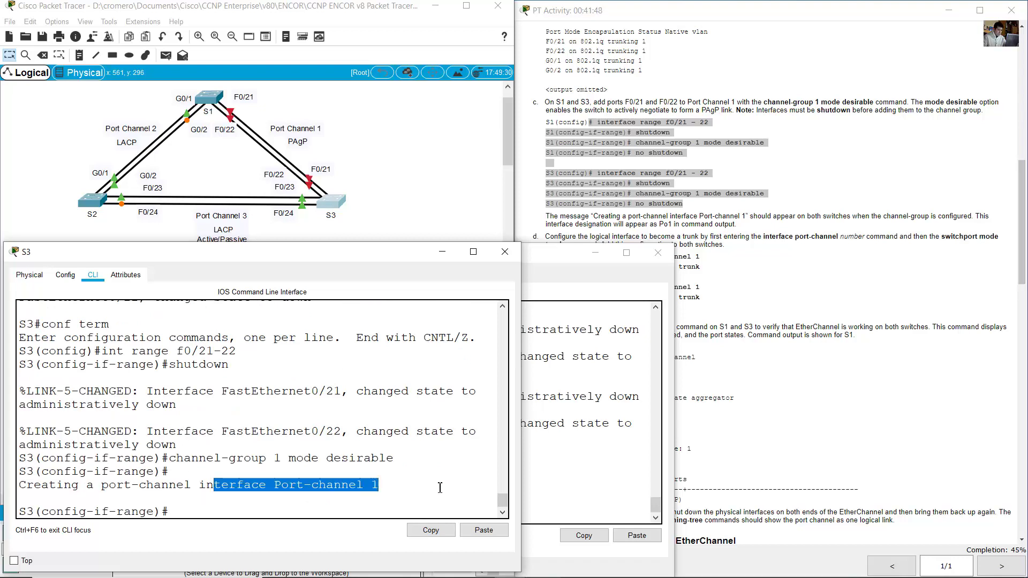
- Re-enable the f0/21-22 ports with no shutdown, first on S3 and then on S1
{"action": "left_click", "coordinate": [341, 503]}
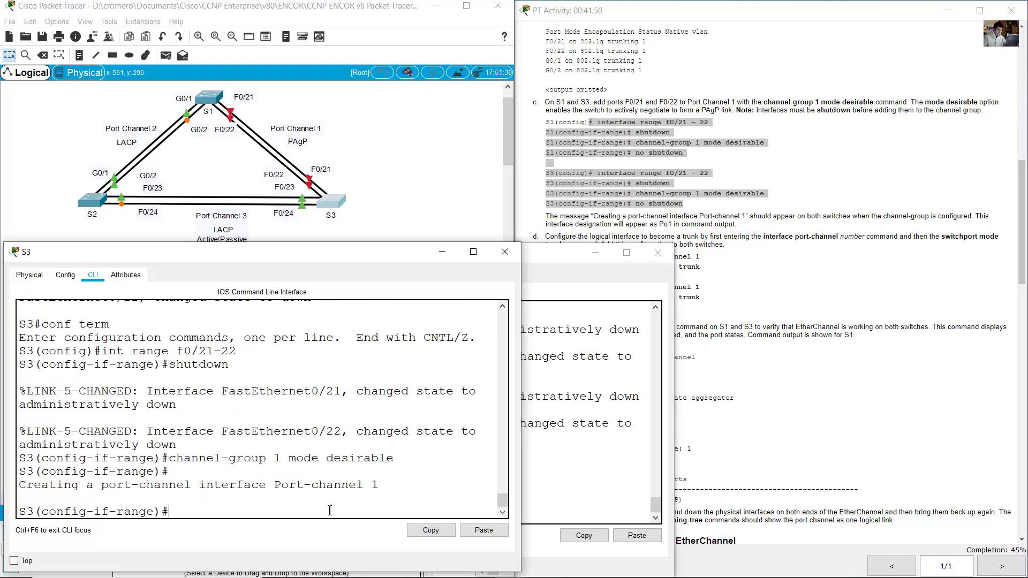
{"action": "type", "text": "no shutdown"}
{"action": "key", "text": "Return"}
{"action": "left_click", "coordinate": [578, 434]}
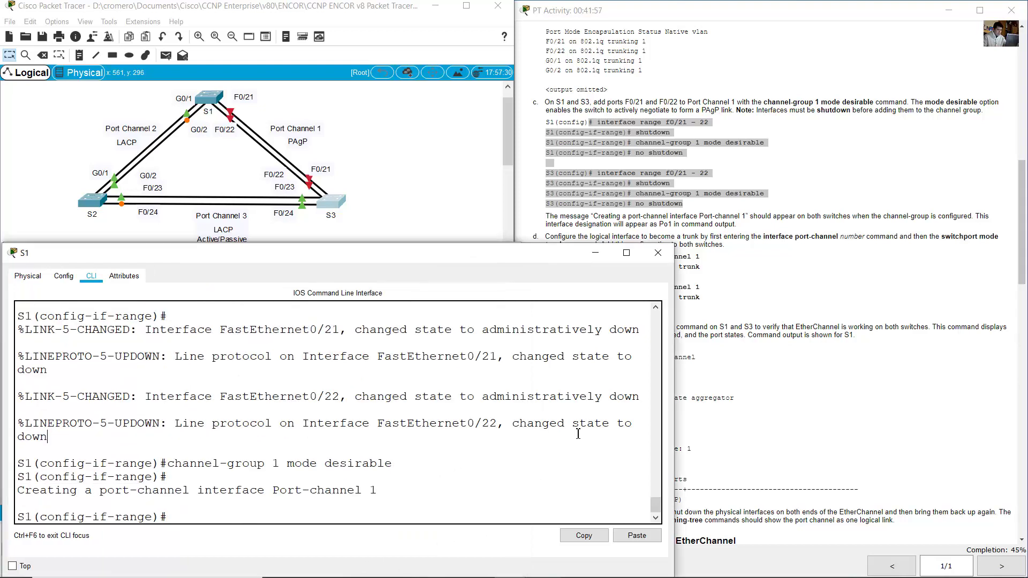
{"action": "type", "text": "no shutdown"}
{"action": "key", "text": "Return"}
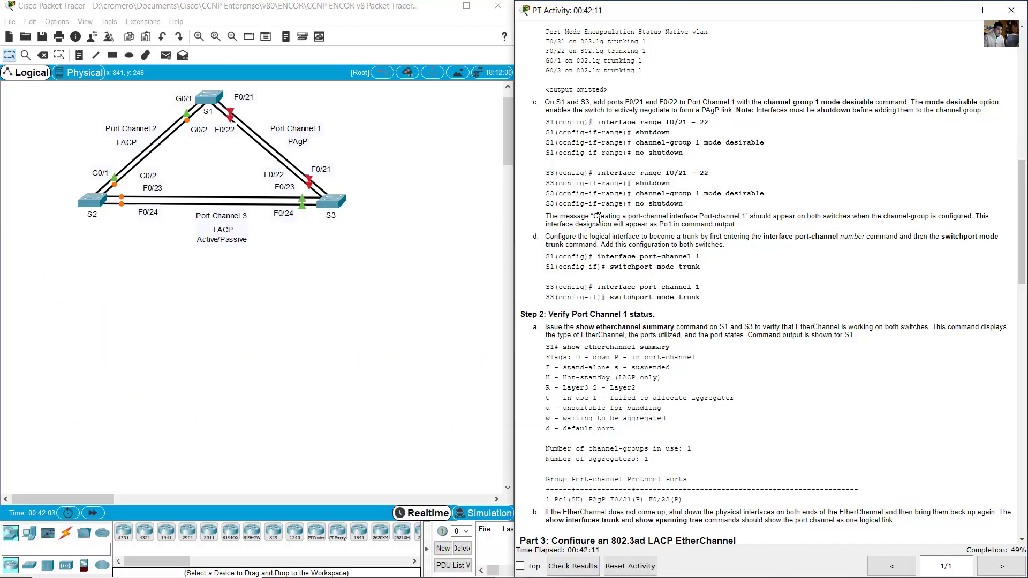
- Review the instructions on the port-channel creation message and on configuring the logical interface as a trunk
{"action": "left_click_drag", "start_coordinate": [554, 216], "coordinate": [604, 225]}
{"action": "left_click_drag", "start_coordinate": [975, 216], "coordinate": [690, 226]}
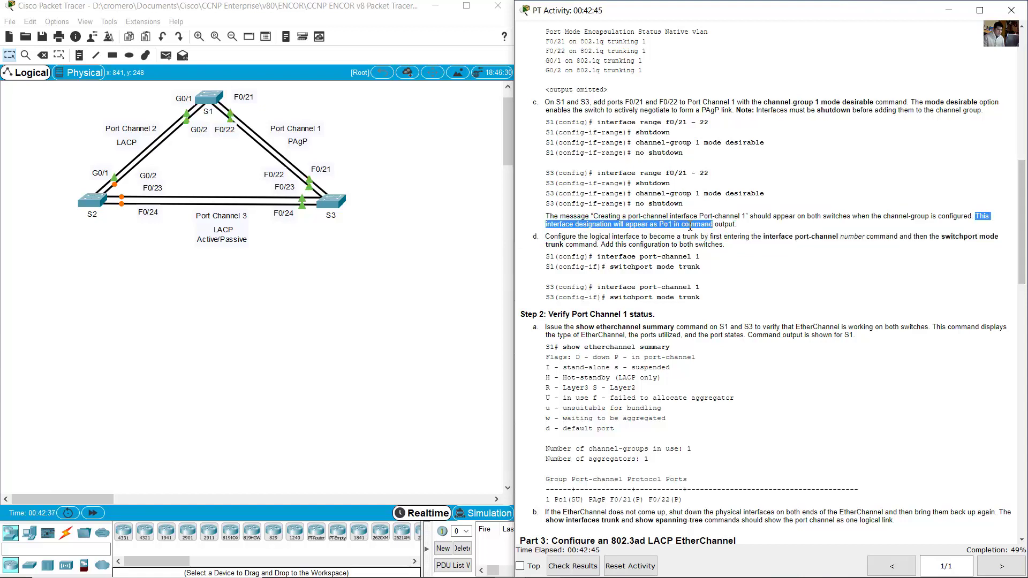
{"action": "left_click", "coordinate": [741, 223]}
{"action": "left_click", "coordinate": [207, 102]}
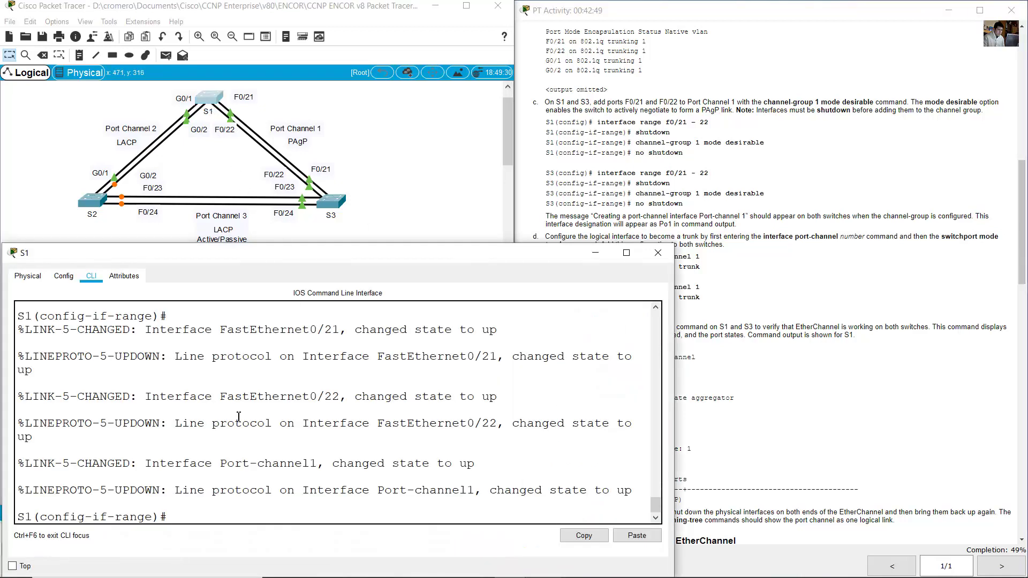
{"action": "left_click", "coordinate": [718, 167]}
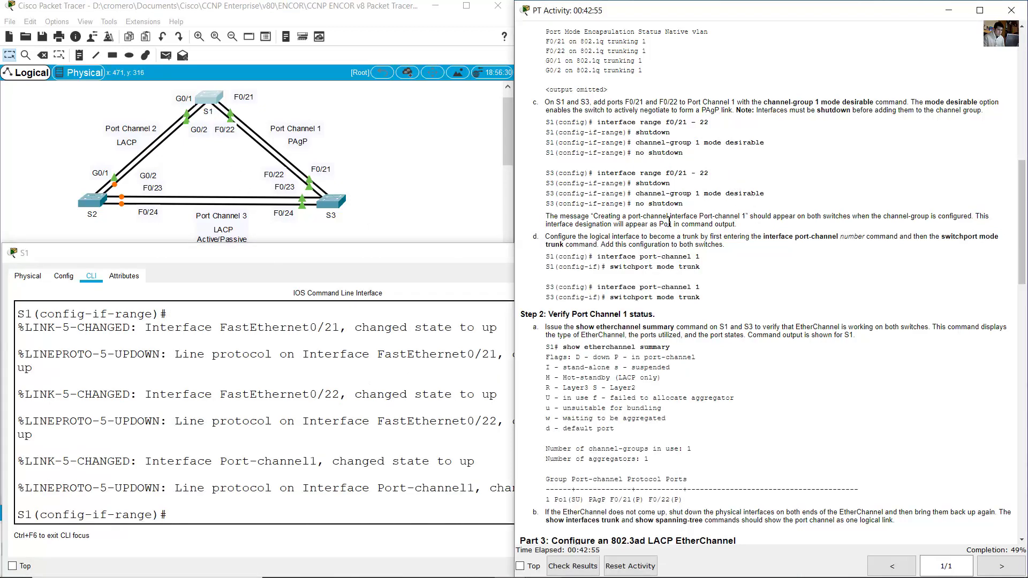
{"action": "left_click_drag", "start_coordinate": [545, 236], "coordinate": [700, 298]}
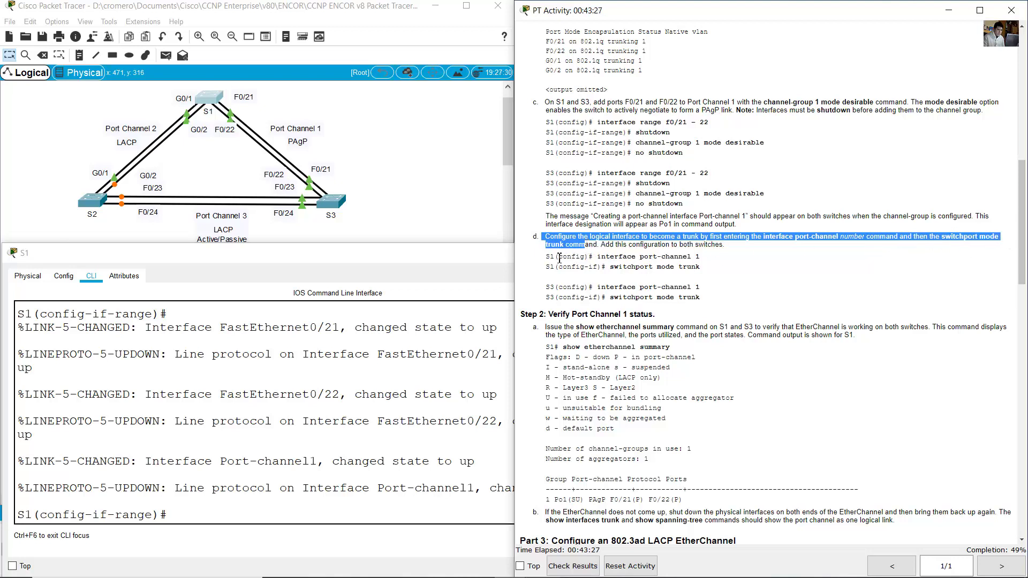
{"action": "left_click", "coordinate": [379, 168]}
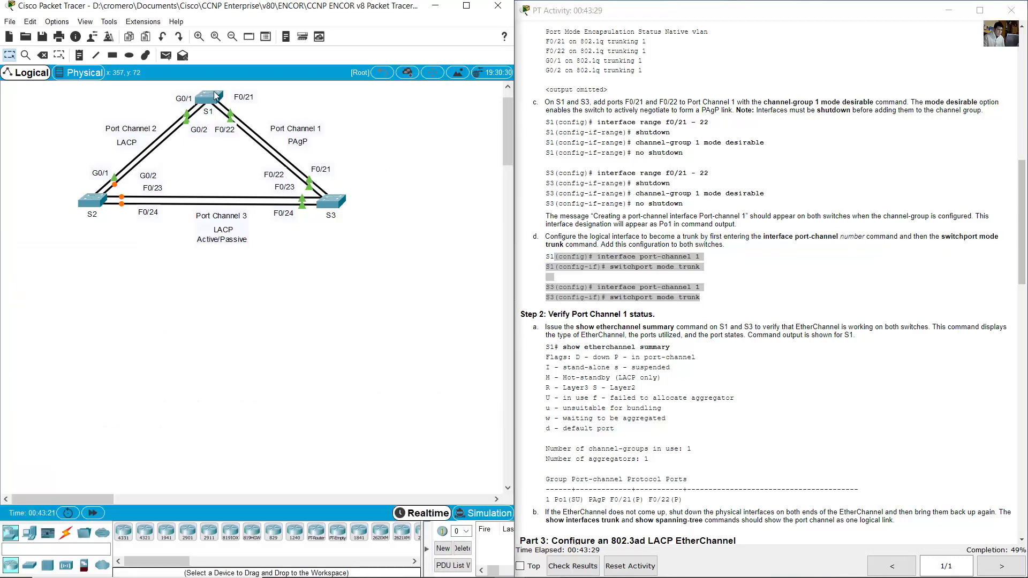
- Enter interface port-channel 1 on S1 and make it a trunk with switchport mode trunk
{"action": "left_click", "coordinate": [209, 97]}
{"action": "left_click", "coordinate": [330, 435]}
{"action": "type", "text": "int"}
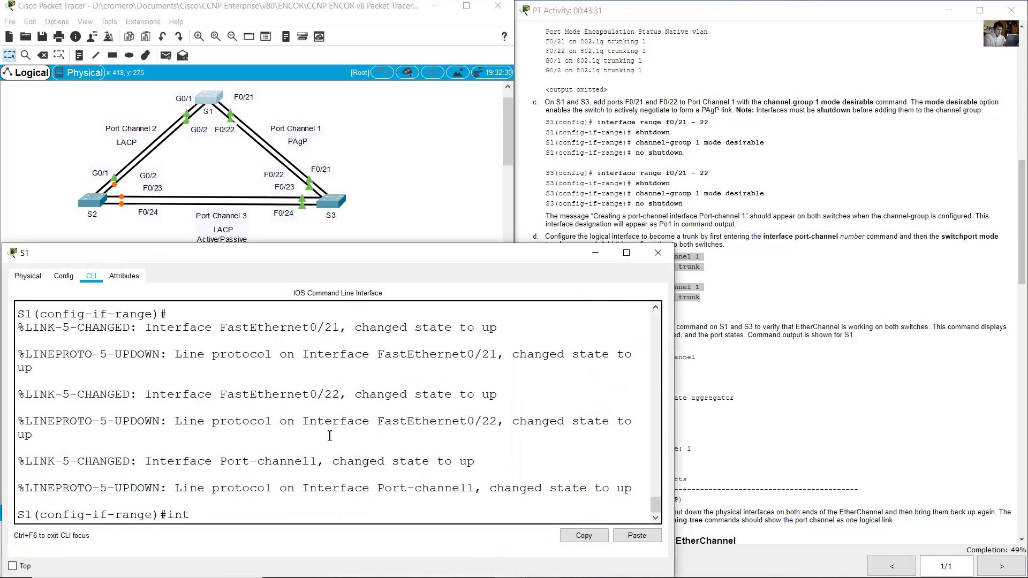
{"action": "type", "text": " port-channel 1"}
{"action": "key", "text": "Return"}
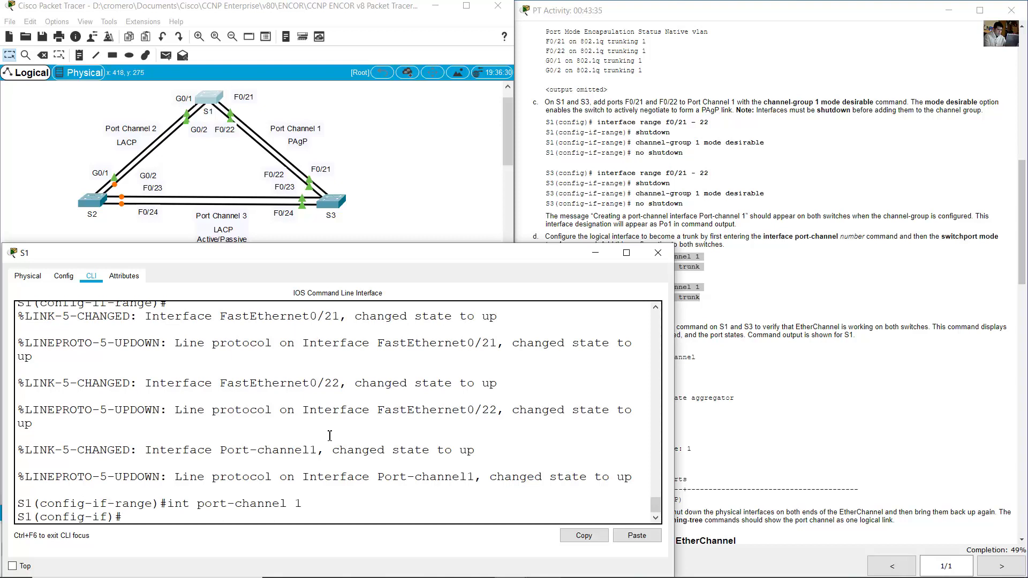
{"action": "key", "text": "Up"}
{"action": "key", "text": "Up"}
{"action": "key", "text": "Up"}
{"action": "key", "text": "Up"}
{"action": "key", "text": "Up"}
{"action": "key", "text": "Up"}
{"action": "key", "text": "Up"}
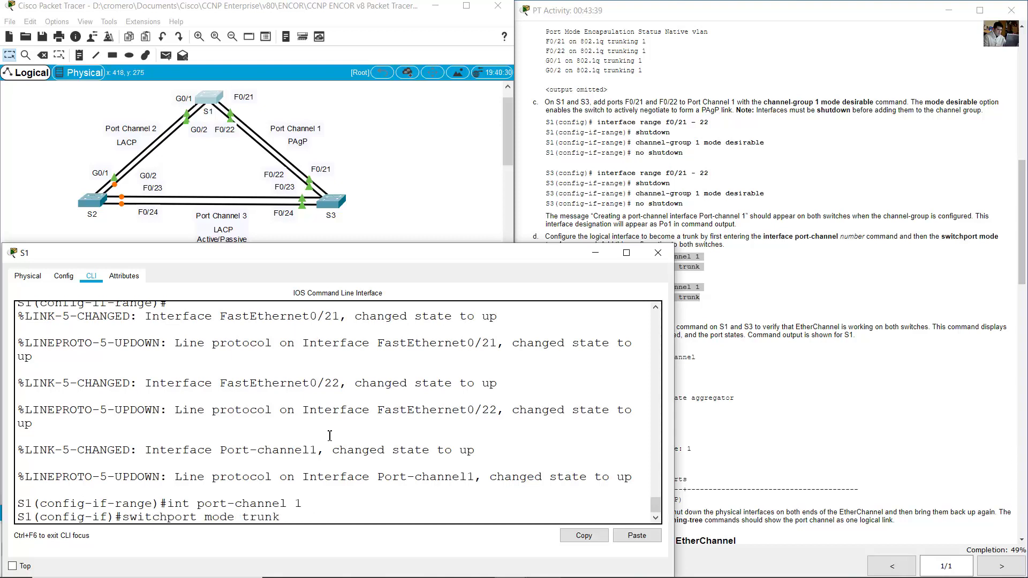
{"action": "key", "text": "Return"}
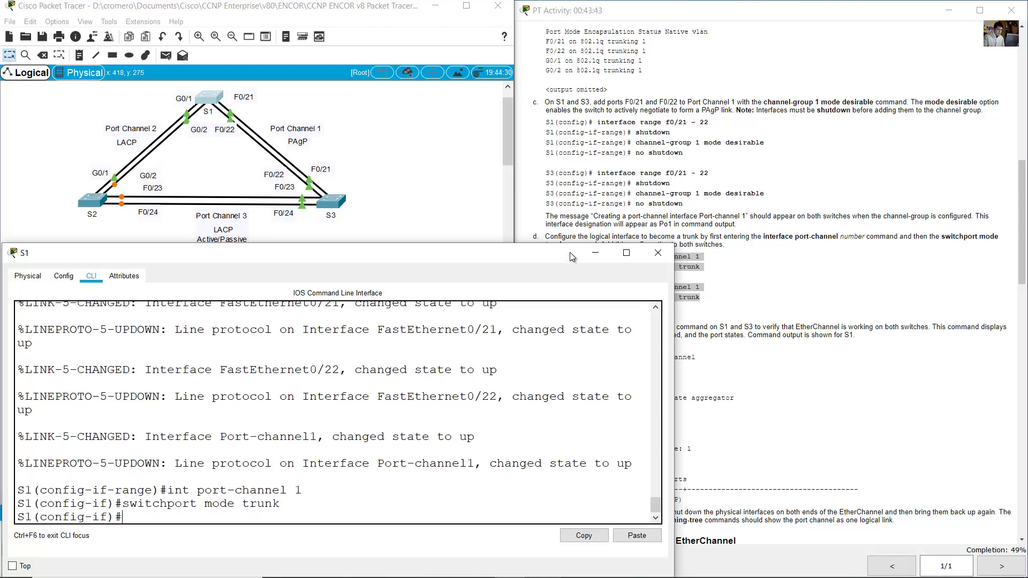
- Enter interface port-channel 1 on S3 and make it a trunk with switchport mode trunk
{"action": "left_click", "coordinate": [595, 253]}
{"action": "left_click", "coordinate": [338, 203]}
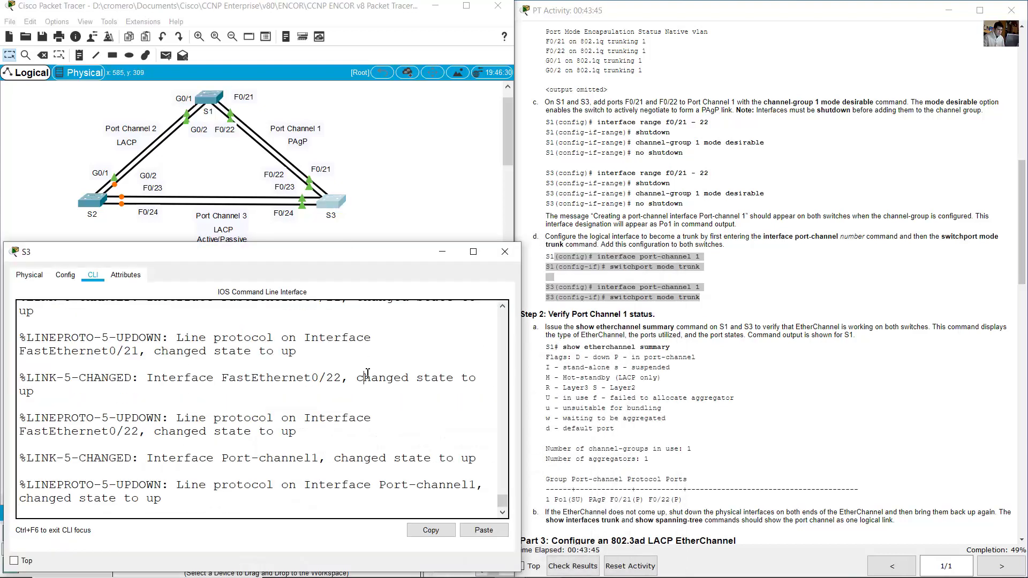
{"action": "key", "text": "Return"}
{"action": "type", "text": "int p"}
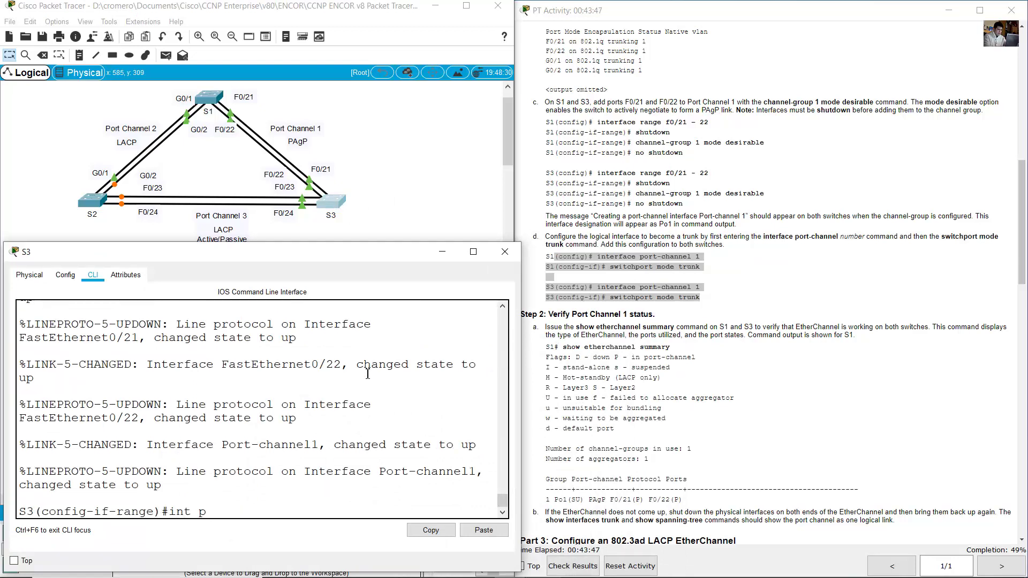
{"action": "type", "text": "ort-channel 1"}
{"action": "key", "text": "Return"}
{"action": "key", "text": "Up"}
{"action": "key", "text": "Up"}
{"action": "key", "text": "Up"}
{"action": "key", "text": "Up"}
{"action": "key", "text": "Up"}
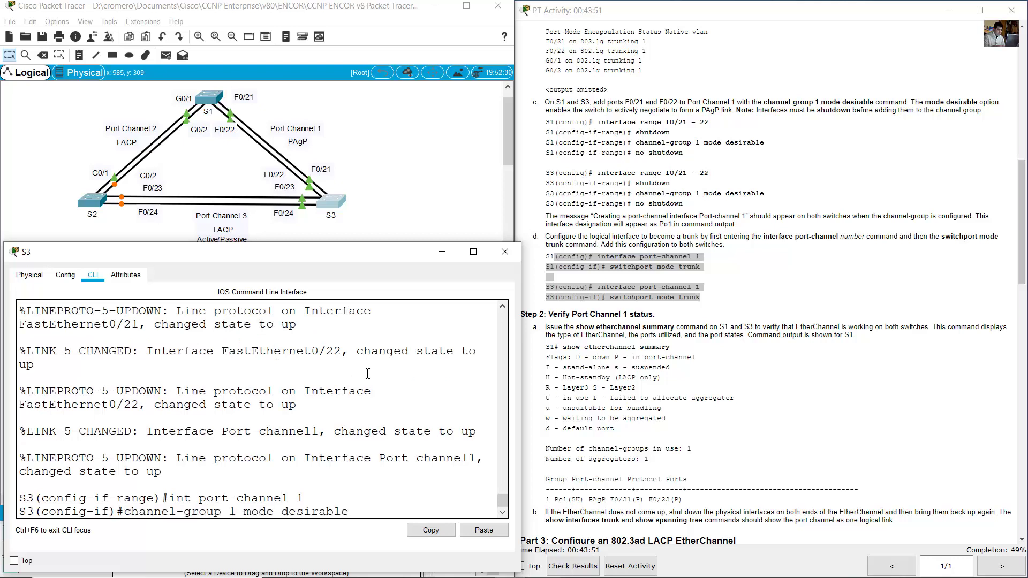
{"action": "key", "text": "Up"}
{"action": "key", "text": "Up"}
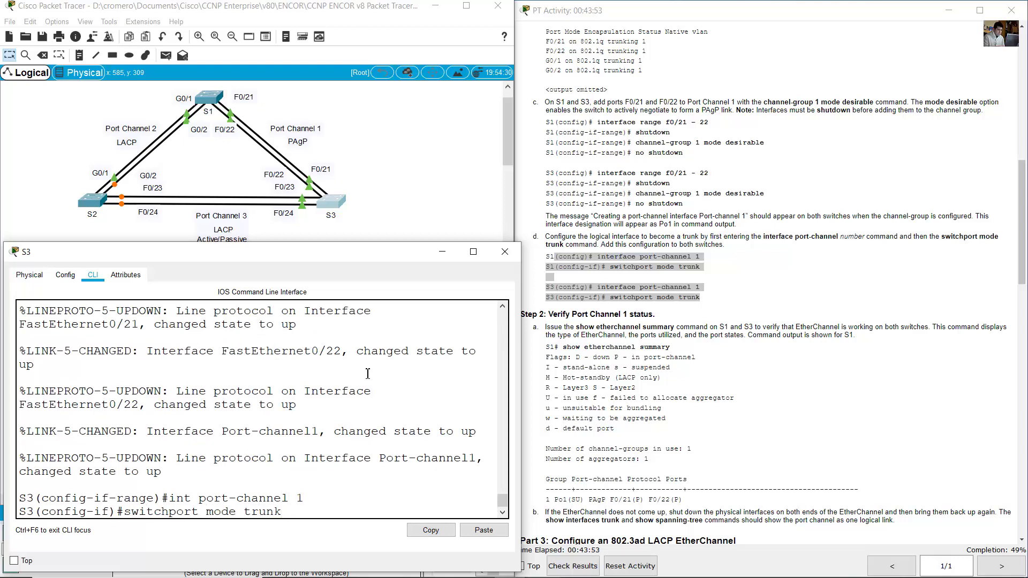
{"action": "key", "text": "Return"}
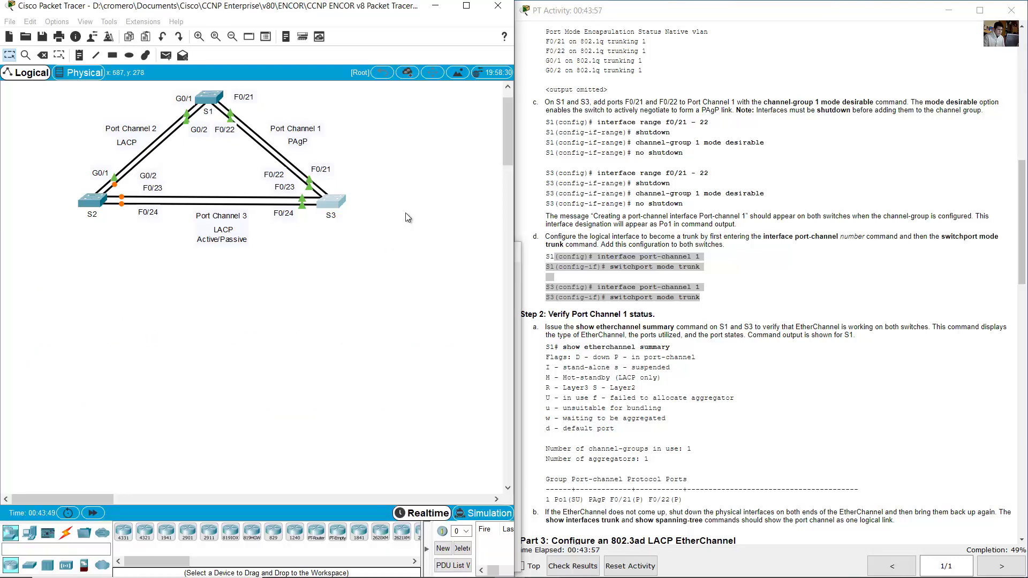
- Read the Step 2 instructions for verifying the status of Port Channel 1 on S1 and S3
{"action": "left_click", "coordinate": [404, 215]}
{"action": "left_click", "coordinate": [637, 241]}
{"action": "scroll", "coordinate": [650, 275], "scroll_direction": "down", "scroll_amount": 3}
{"action": "scroll", "coordinate": [651, 275], "scroll_direction": "down", "scroll_amount": 1}
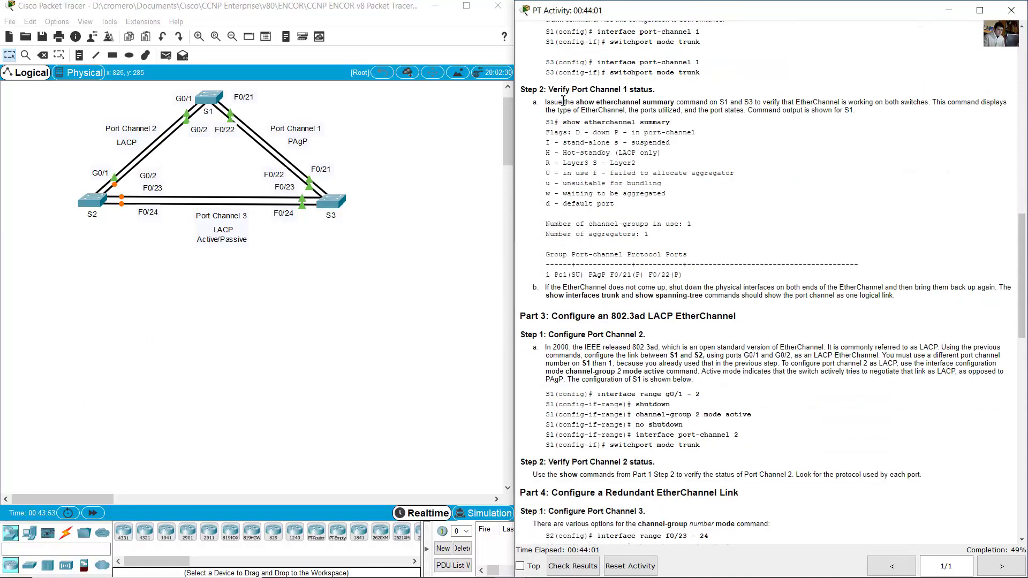
{"action": "left_click_drag", "start_coordinate": [557, 90], "coordinate": [661, 96]}
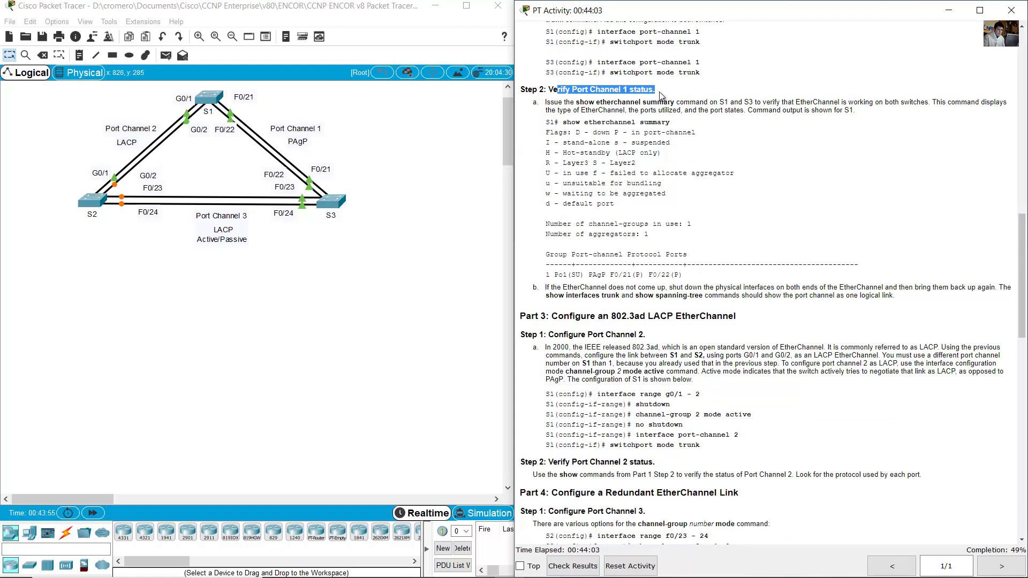
{"action": "left_click_drag", "start_coordinate": [545, 103], "coordinate": [751, 102]}
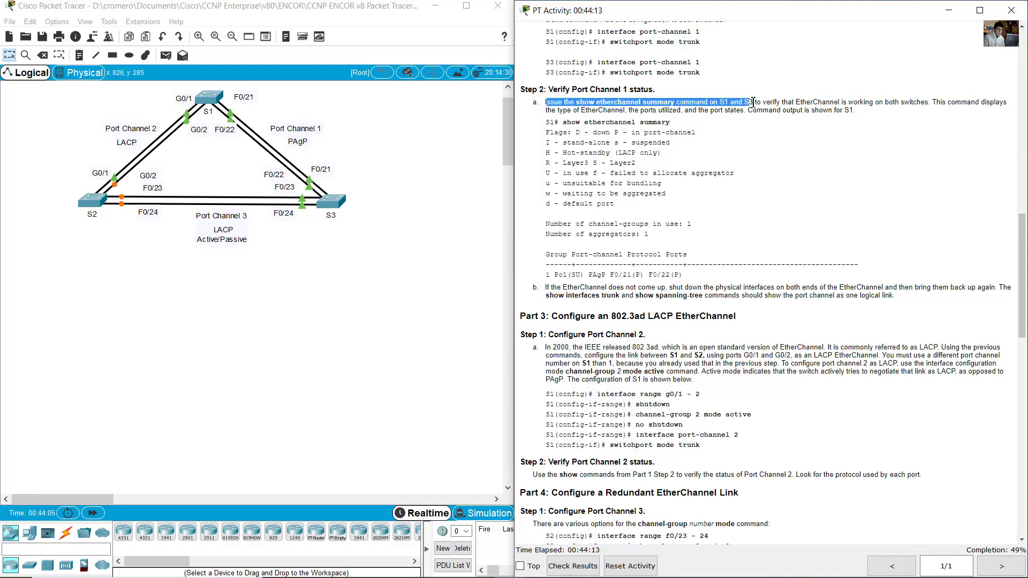
{"action": "left_click", "coordinate": [400, 140]}
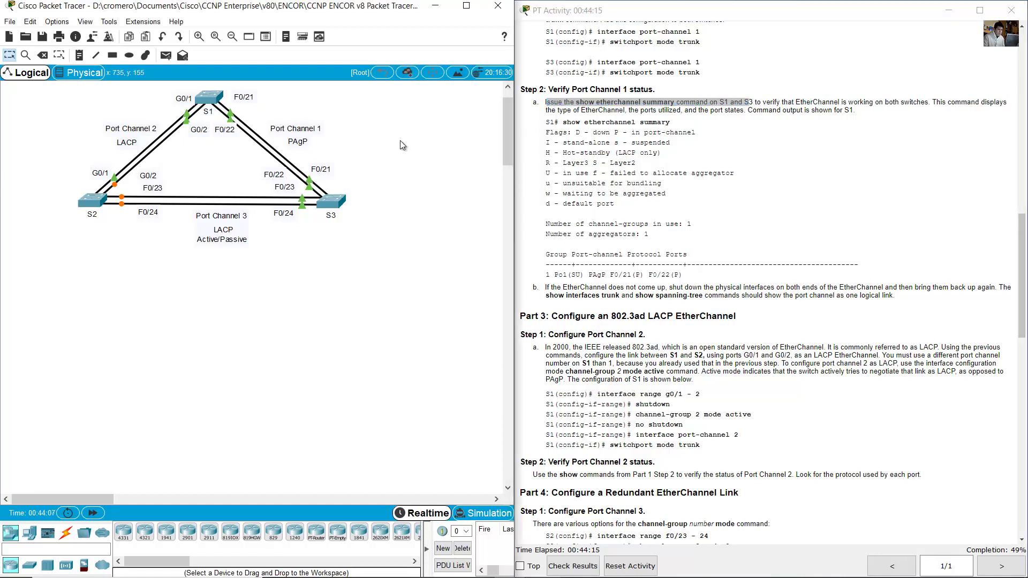
- Leave configuration mode on S1 and run show etherchannel summary
{"action": "left_click", "coordinate": [209, 97]}
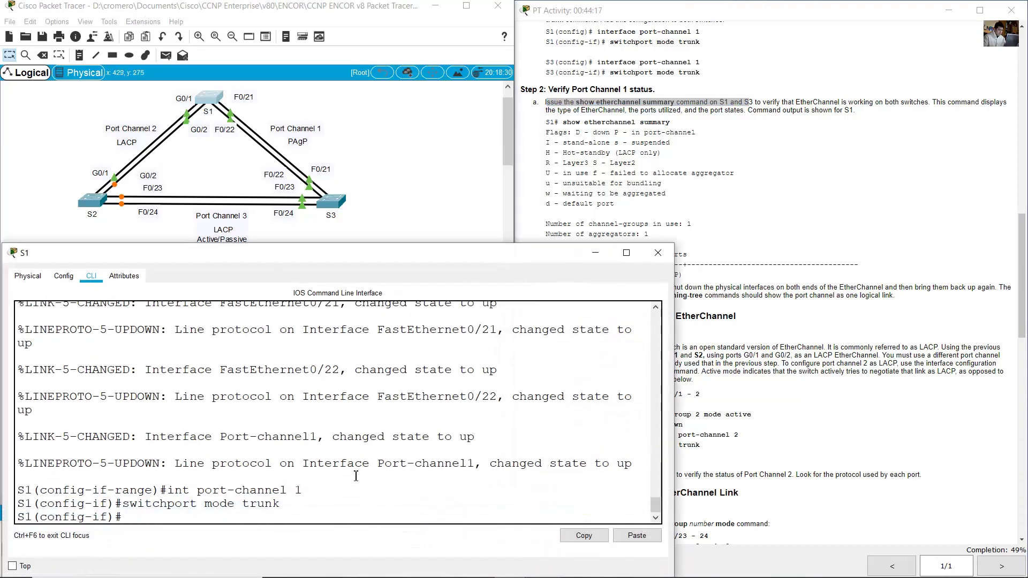
{"action": "type", "text": "end"}
{"action": "key", "text": "Return"}
{"action": "key", "text": "Return"}
{"action": "type", "text": "show ethe"}
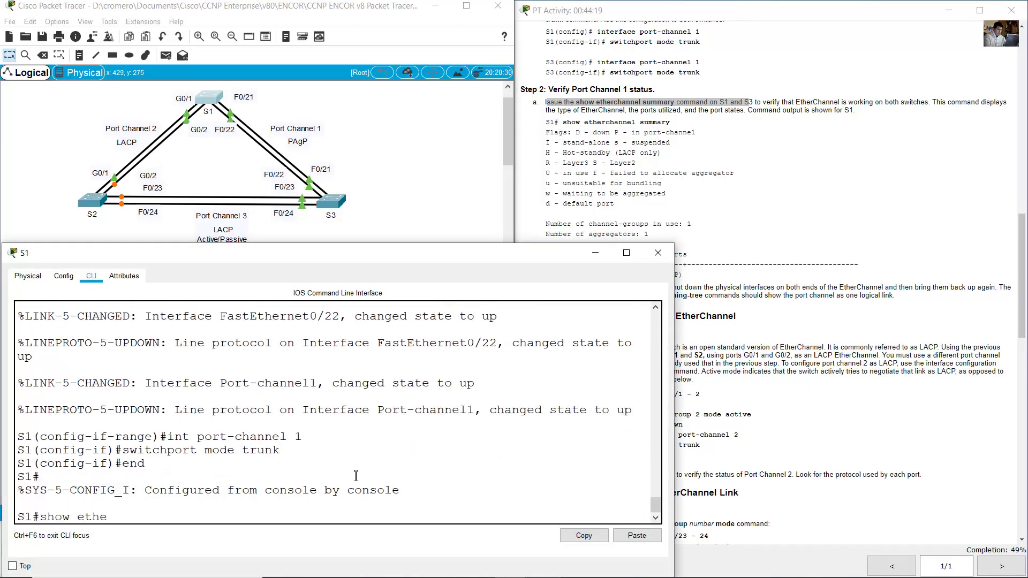
{"action": "type", "text": "rchannel summary"}
{"action": "key", "text": "Return"}
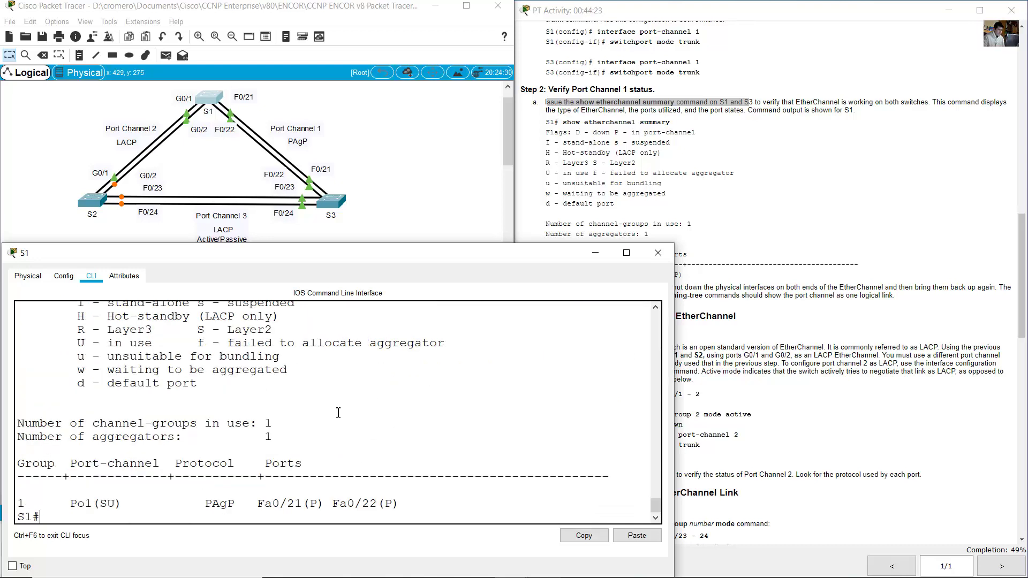
- Compare the status flags of the port channel in S1's EtherChannel summary with the flag legend
{"action": "left_click_drag", "start_coordinate": [70, 504], "coordinate": [94, 503]}
{"action": "left_click_drag", "start_coordinate": [103, 502], "coordinate": [114, 502]}
{"action": "scroll", "coordinate": [182, 445], "scroll_direction": "up", "scroll_amount": 1}
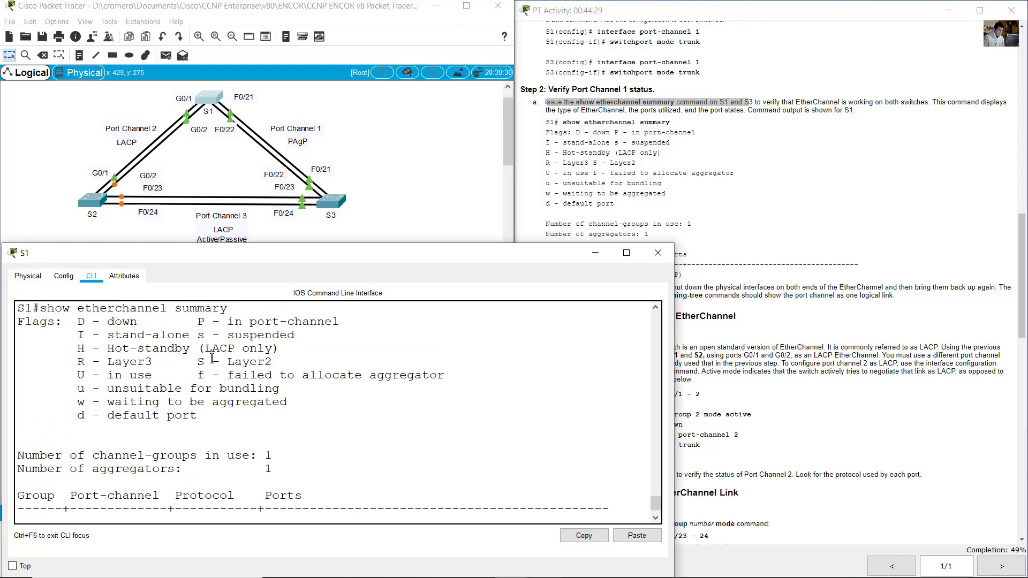
{"action": "left_click_drag", "start_coordinate": [199, 363], "coordinate": [277, 362]}
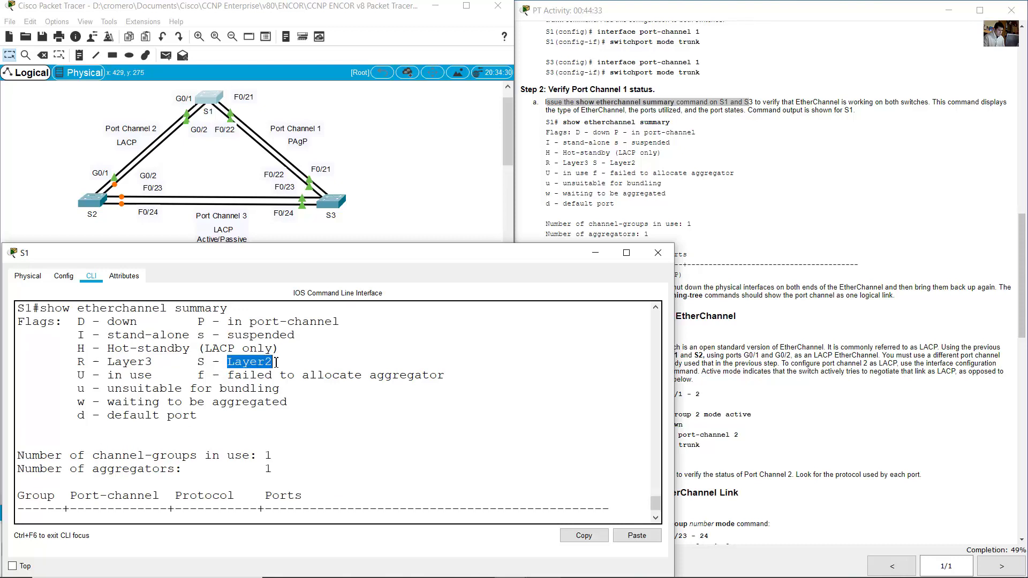
{"action": "scroll", "coordinate": [276, 362], "scroll_direction": "down", "scroll_amount": 1}
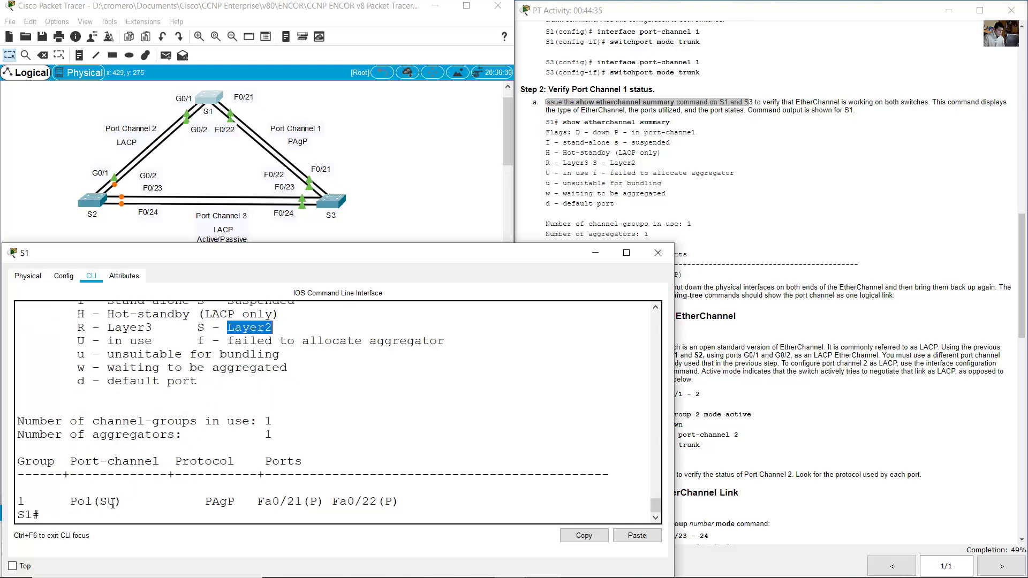
{"action": "left_click_drag", "start_coordinate": [108, 501], "coordinate": [118, 501]}
{"action": "scroll", "coordinate": [119, 501], "scroll_direction": "up", "scroll_amount": 2}
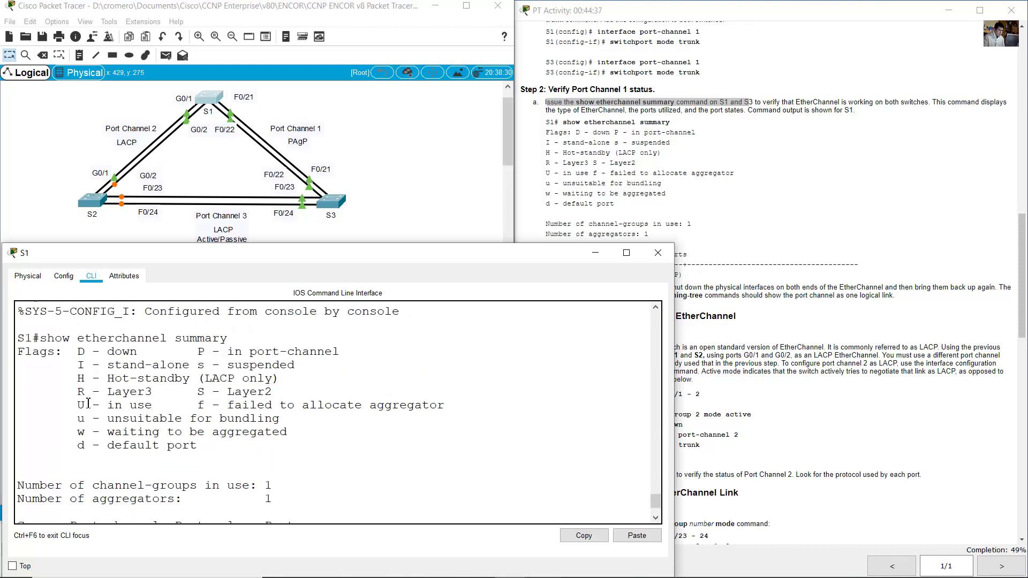
{"action": "left_click_drag", "start_coordinate": [83, 405], "coordinate": [153, 406]}
{"action": "scroll", "coordinate": [245, 428], "scroll_direction": "down", "scroll_amount": 2}
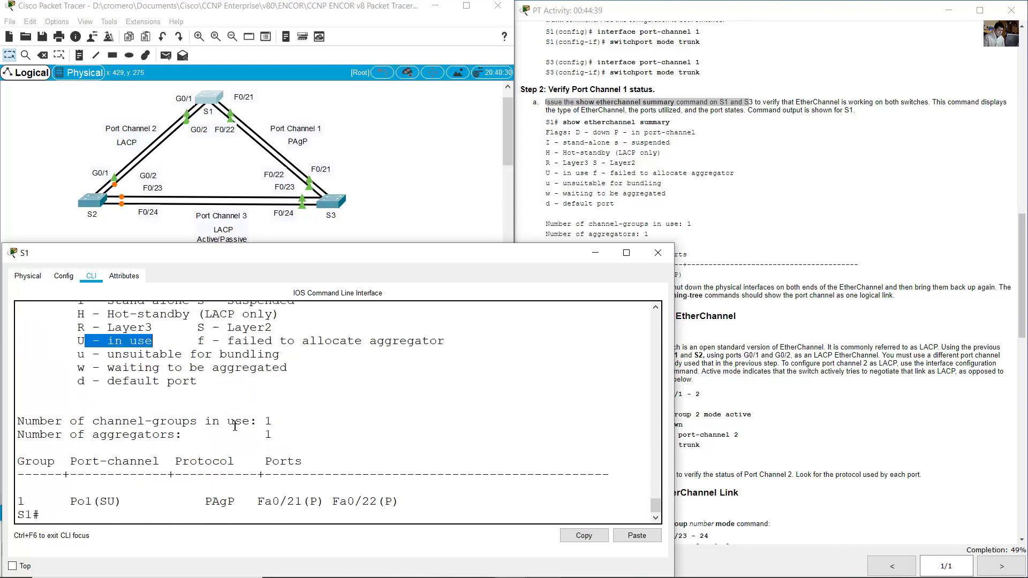
- Examine the protocol and the member ports' flags in S1's EtherChannel summary
{"action": "left_click", "coordinate": [209, 503]}
{"action": "left_click_drag", "start_coordinate": [175, 461], "coordinate": [219, 461]}
{"action": "left_click_drag", "start_coordinate": [206, 501], "coordinate": [381, 506]}
{"action": "left_click", "coordinate": [267, 500]}
{"action": "left_click", "coordinate": [388, 506]}
{"action": "scroll", "coordinate": [101, 398], "scroll_direction": "up", "scroll_amount": 2}
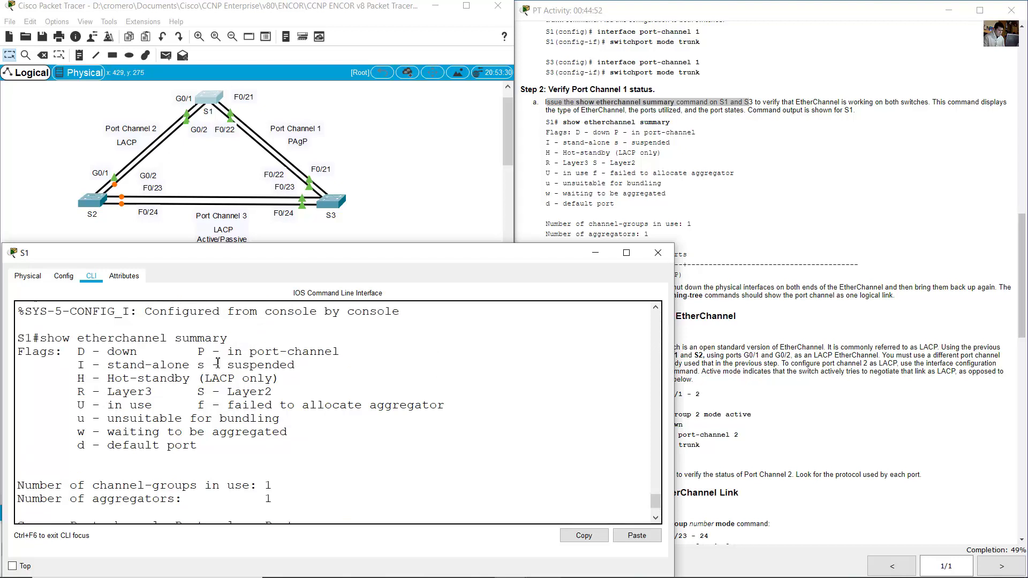
{"action": "left_click_drag", "start_coordinate": [198, 351], "coordinate": [339, 352]}
{"action": "scroll", "coordinate": [286, 498], "scroll_direction": "down", "scroll_amount": 2}
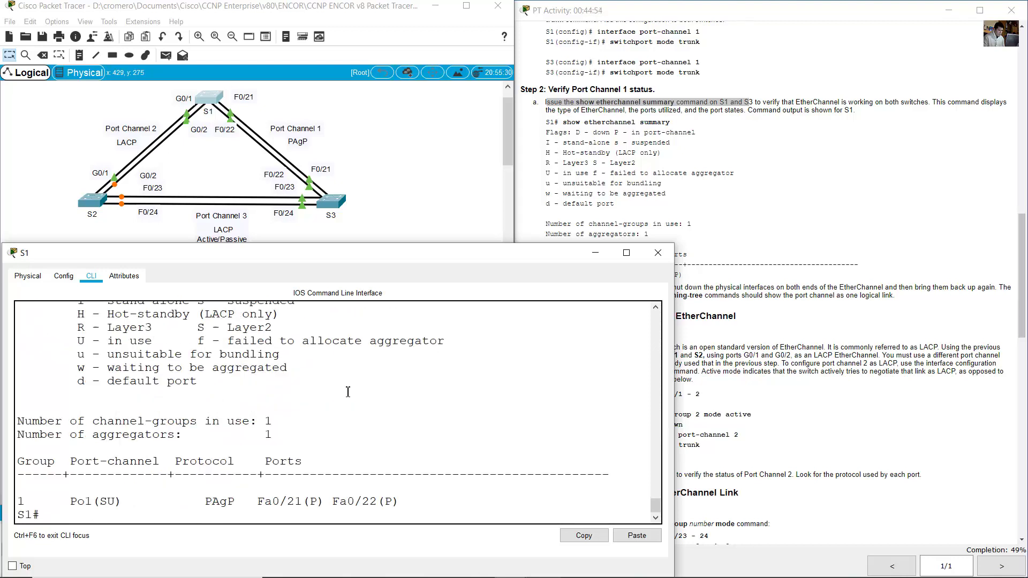
{"action": "left_click_drag", "start_coordinate": [286, 498], "coordinate": [373, 449]}
- Read the instruction on recovering a down EtherChannel and checking it with the trunk and spanning-tree show commands
{"action": "left_click", "coordinate": [748, 151]}
{"action": "left_click", "coordinate": [441, 200]}
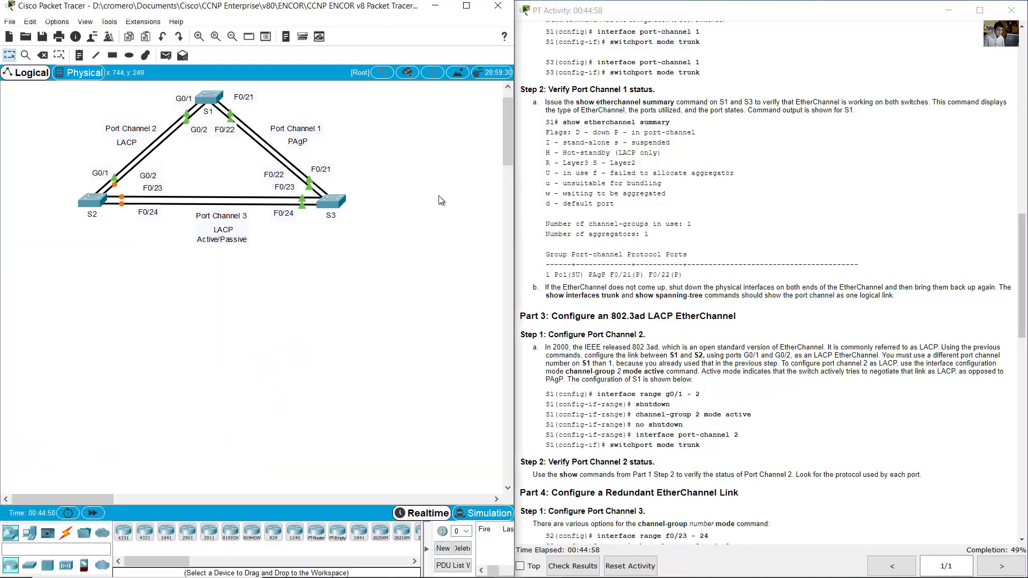
{"action": "left_click", "coordinate": [652, 196]}
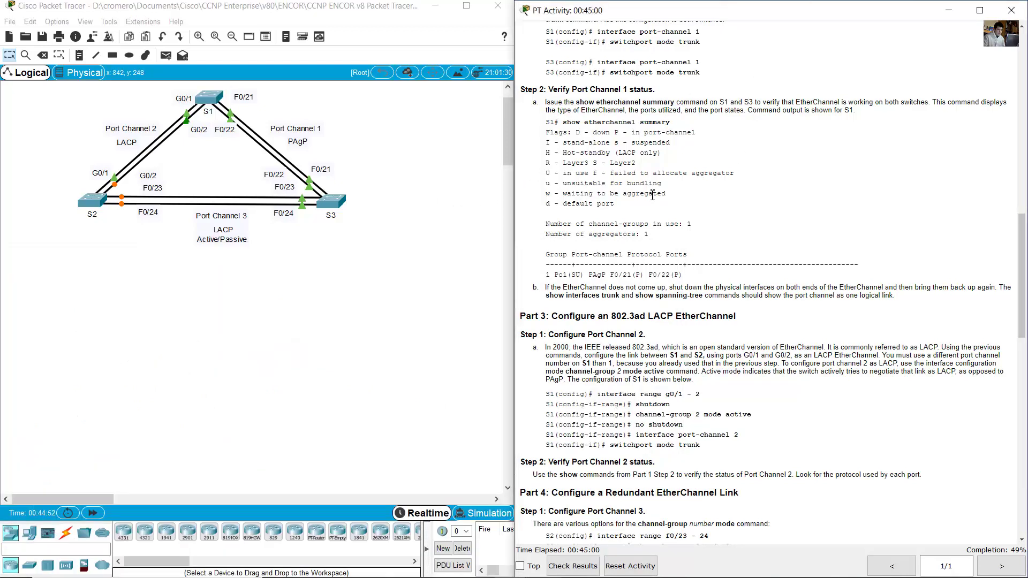
{"action": "scroll", "coordinate": [652, 196], "scroll_direction": "down", "scroll_amount": 4}
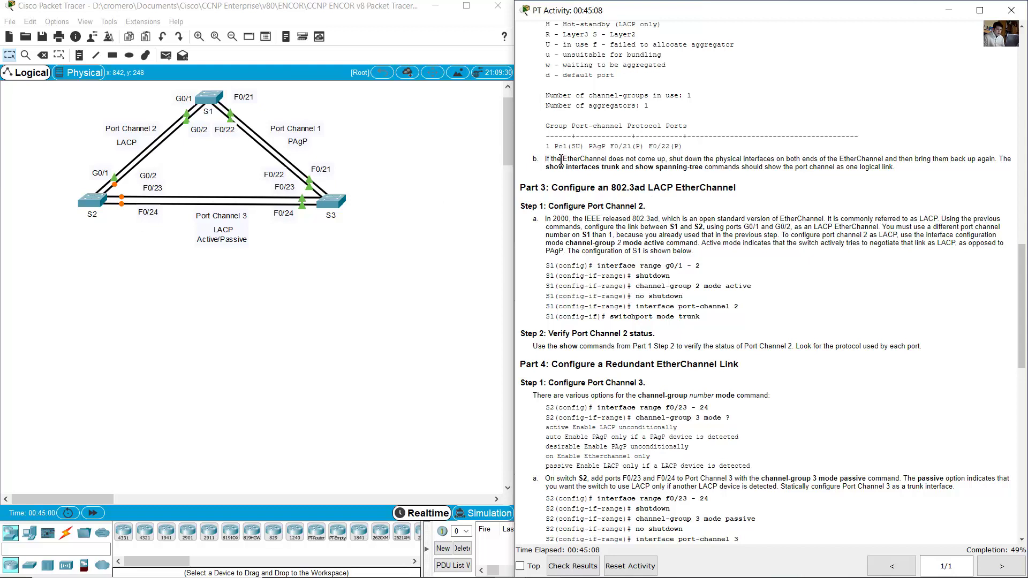
{"action": "left_click_drag", "start_coordinate": [546, 159], "coordinate": [896, 168]}
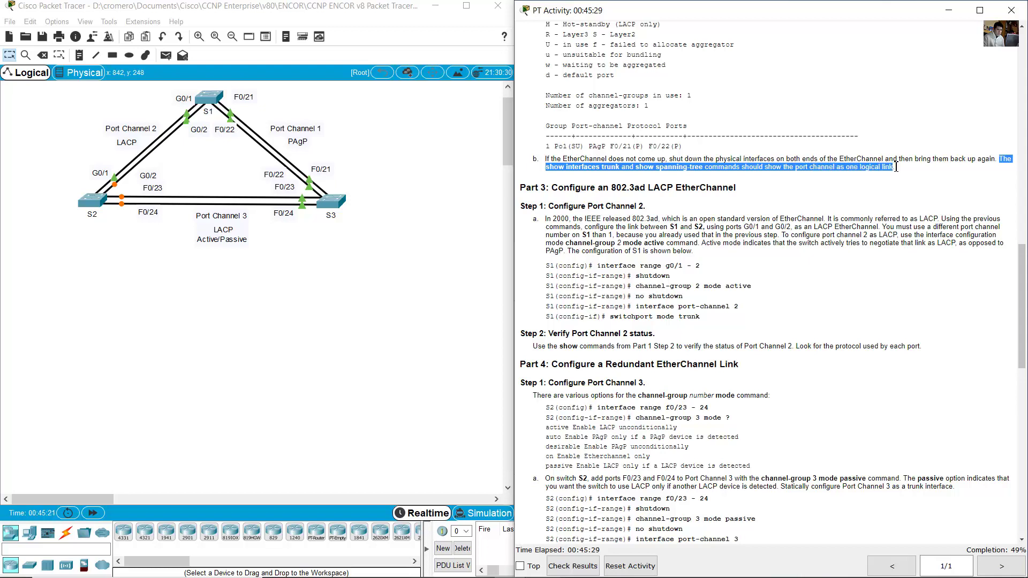
{"action": "left_click", "coordinate": [812, 203]}
- Run show interface trunk on S1 to check the port channel as a logical trunk link
{"action": "left_click", "coordinate": [217, 103]}
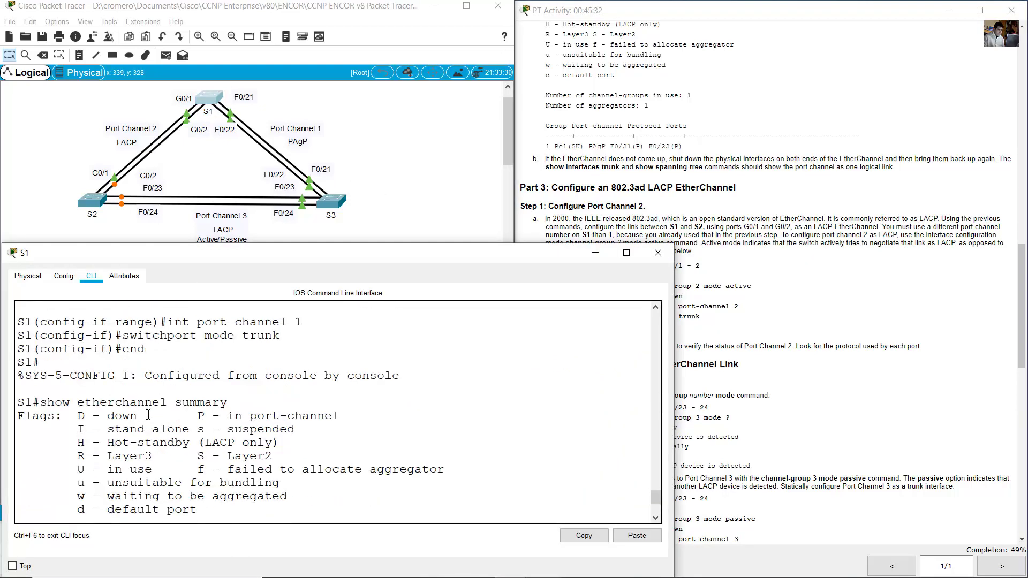
{"action": "key", "text": "Up"}
{"action": "key", "text": "Up"}
{"action": "key", "text": "Up"}
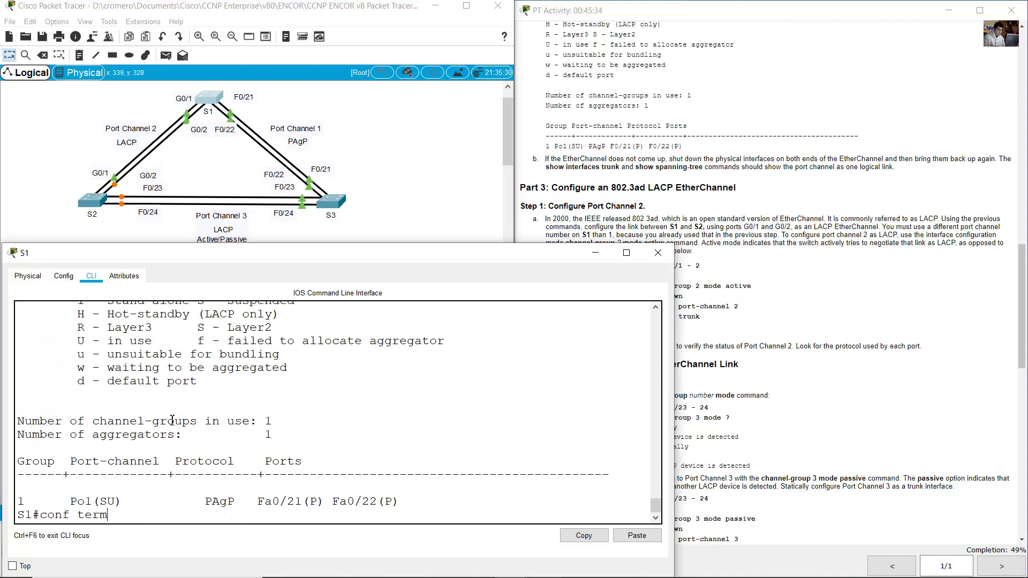
{"action": "key", "text": "Down"}
{"action": "key", "text": "Down"}
{"action": "key", "text": "Down"}
{"action": "key", "text": "Up"}
{"action": "key", "text": "Up"}
{"action": "key", "text": "Up"}
{"action": "key", "text": "Return"}
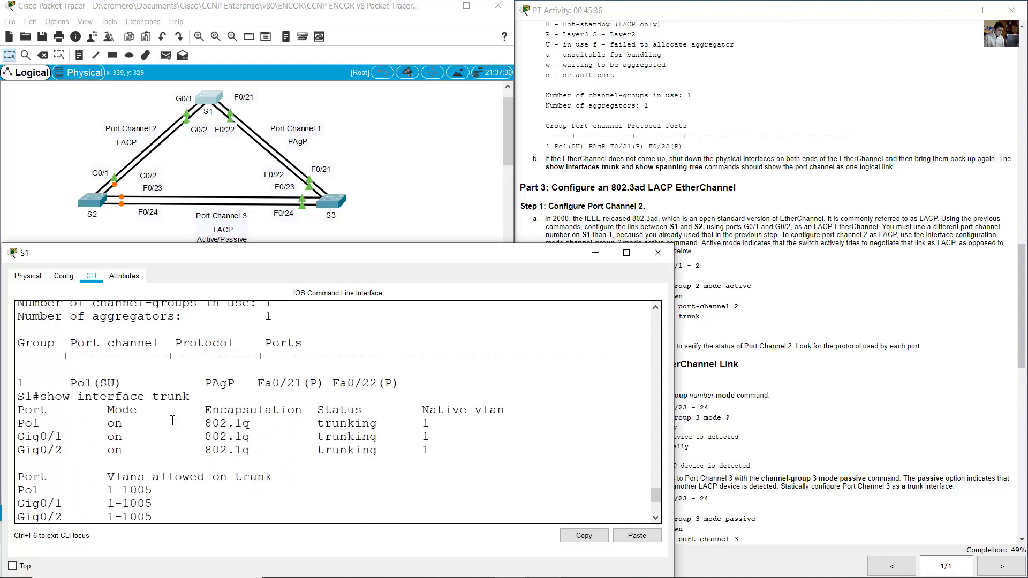
- Check the Port Channel 1 entry in the trunk tables of S1 and S3, running show interfaces trunk on S3
{"action": "left_click_drag", "start_coordinate": [20, 424], "coordinate": [462, 423]}
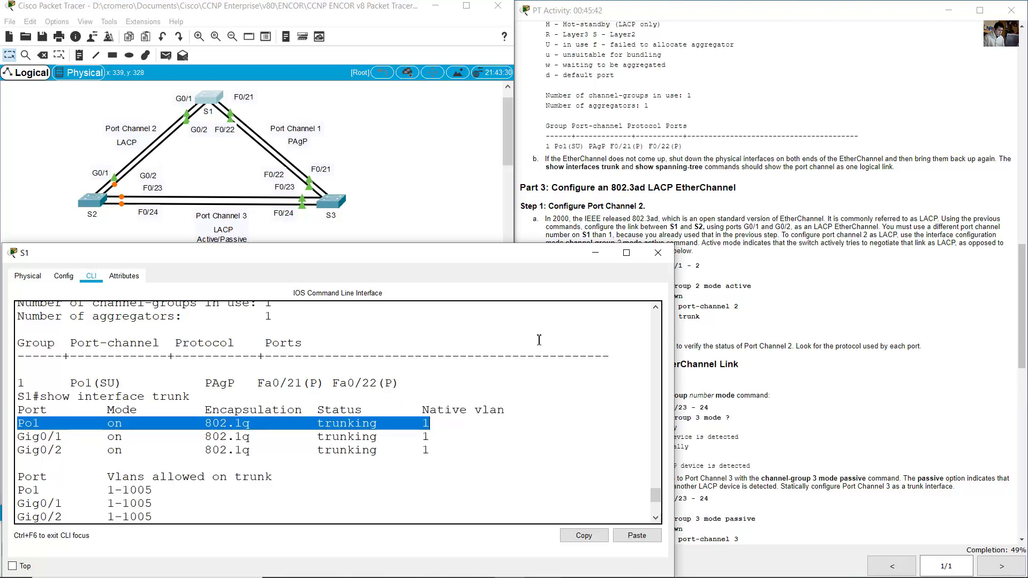
{"action": "left_click", "coordinate": [319, 204]}
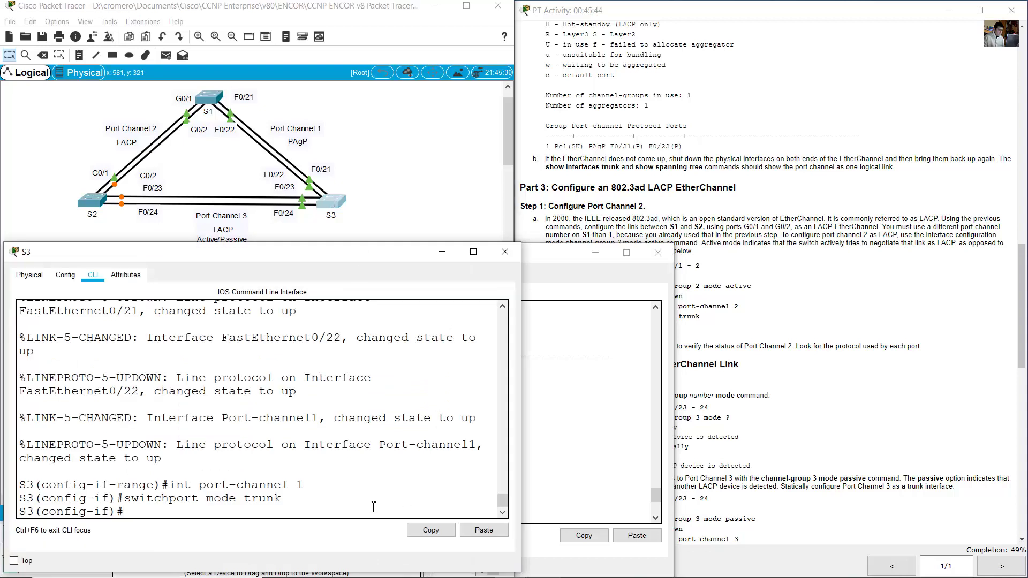
{"action": "type", "text": "end"}
{"action": "key", "text": "Return"}
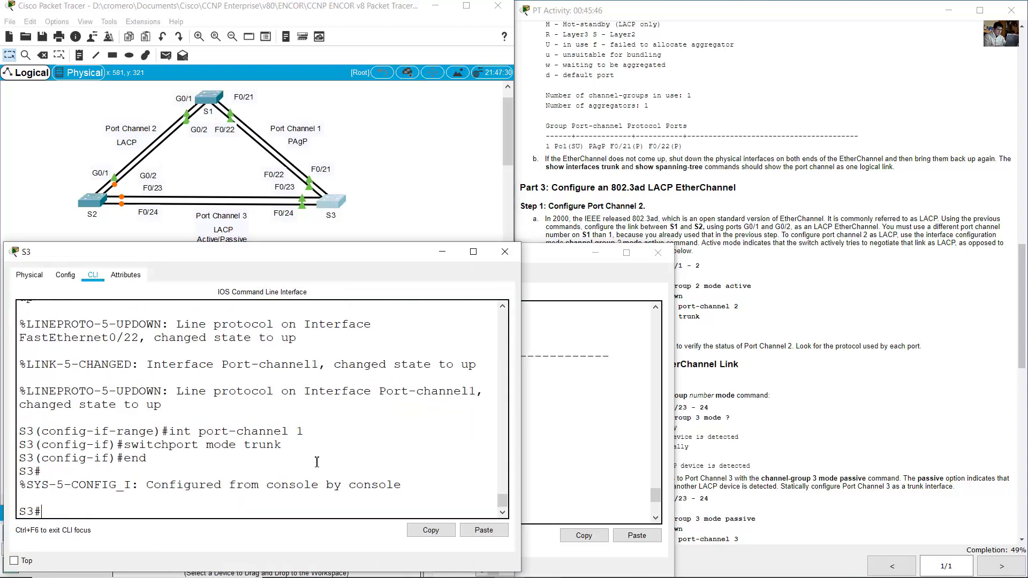
{"action": "key", "text": "Up"}
{"action": "key", "text": "Return"}
{"action": "scroll", "coordinate": [220, 439], "scroll_direction": "up", "scroll_amount": 3}
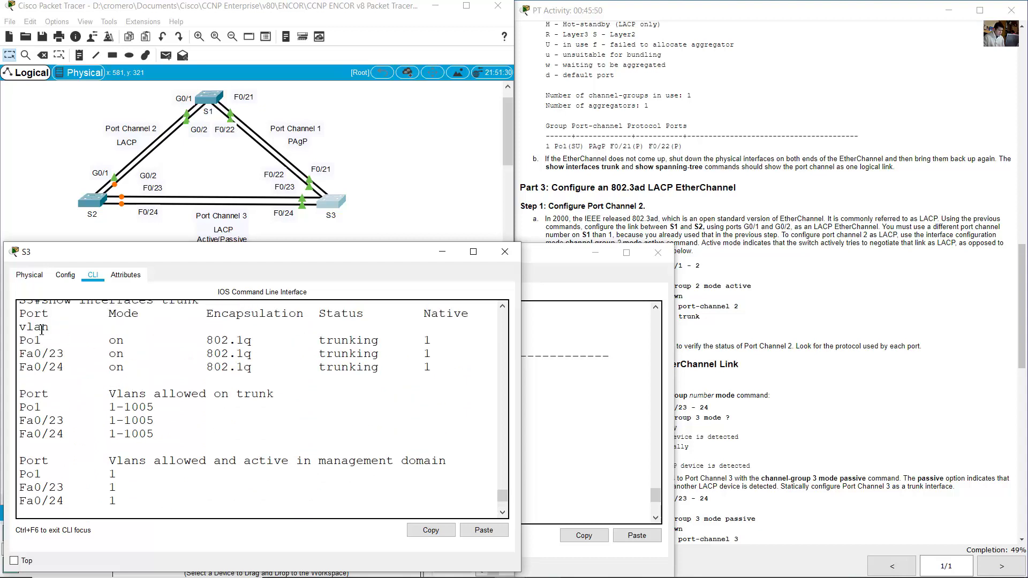
{"action": "left_click_drag", "start_coordinate": [41, 329], "coordinate": [182, 333]}
{"action": "left_click_drag", "start_coordinate": [473, 334], "coordinate": [463, 346]}
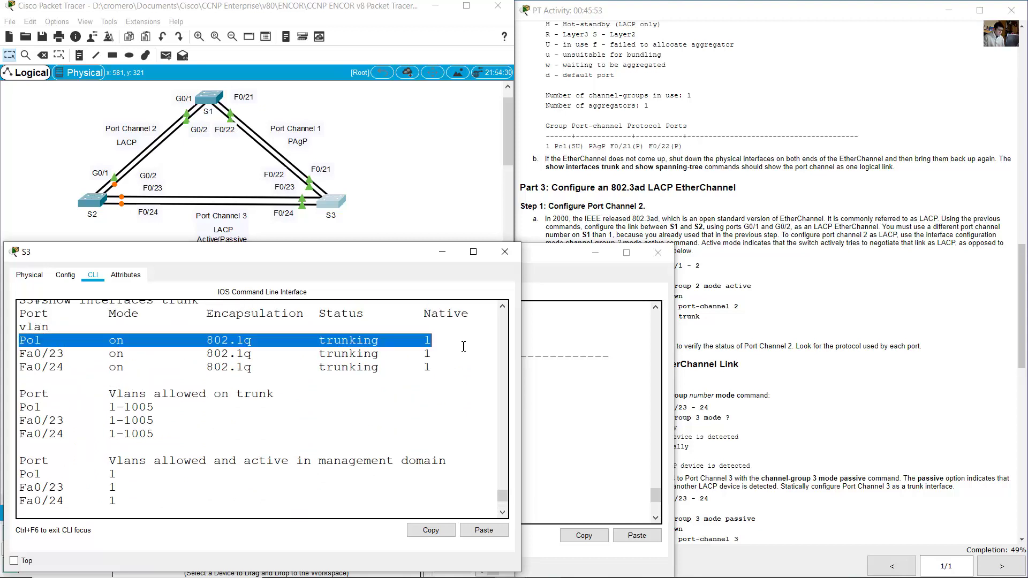
- Read Part 3 Step 1 of the instructions on configuring Port Channel 2 as LACP, including the S1 commands
{"action": "left_click", "coordinate": [442, 252]}
{"action": "left_click", "coordinate": [562, 241]}
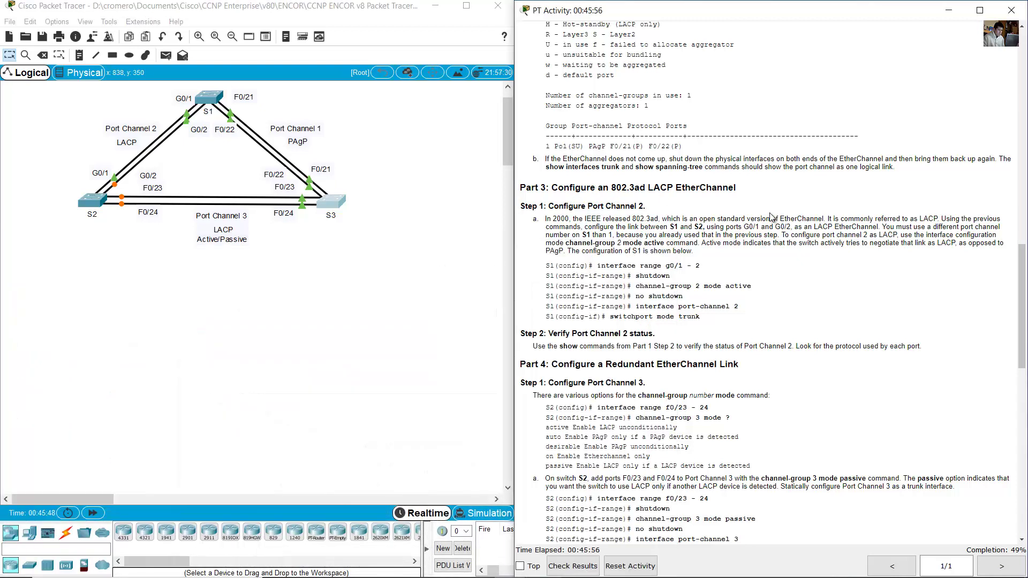
{"action": "scroll", "coordinate": [851, 236], "scroll_direction": "down", "scroll_amount": 4}
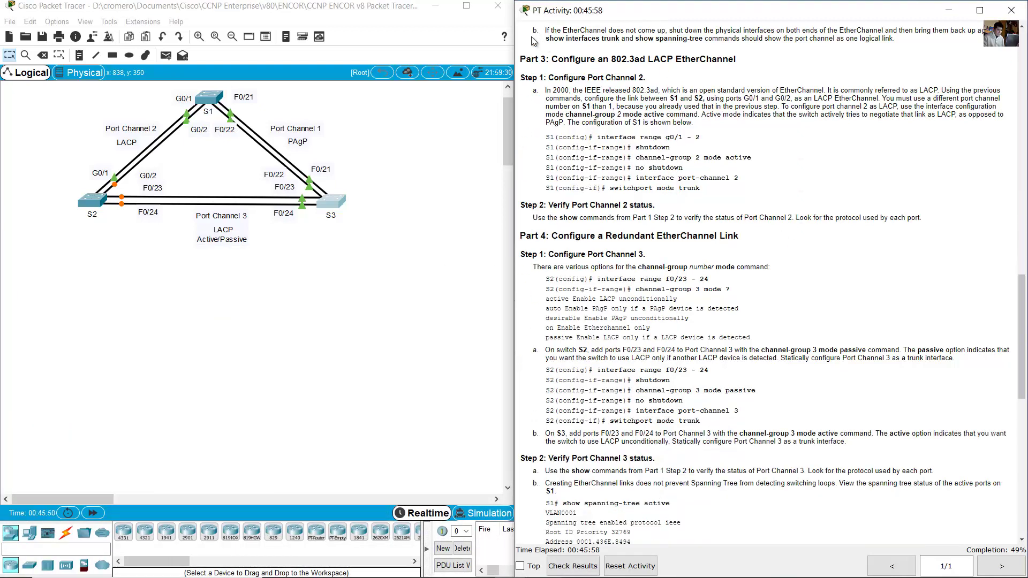
{"action": "left_click_drag", "start_coordinate": [551, 57], "coordinate": [737, 60]}
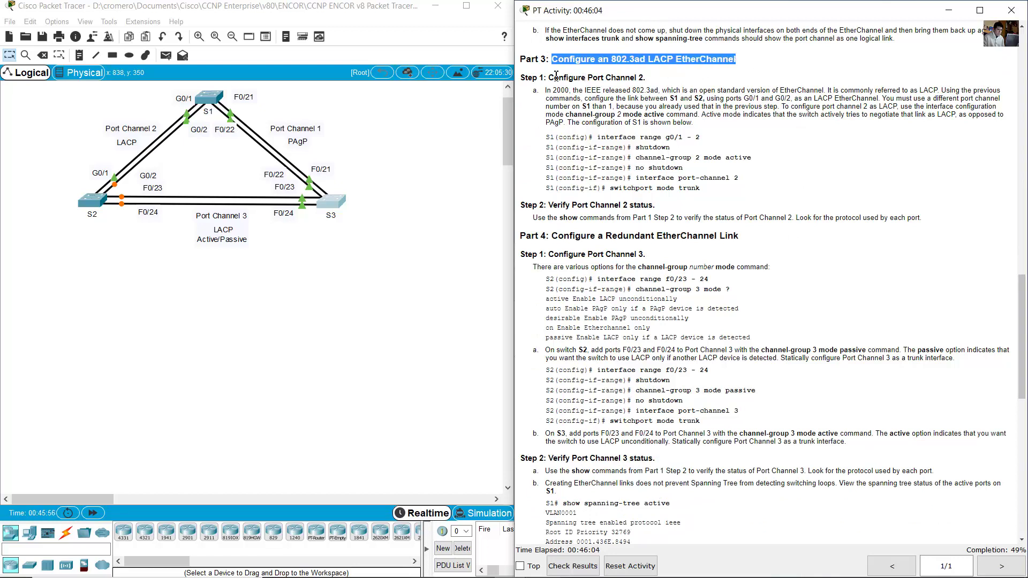
{"action": "left_click_drag", "start_coordinate": [554, 77], "coordinate": [645, 78]}
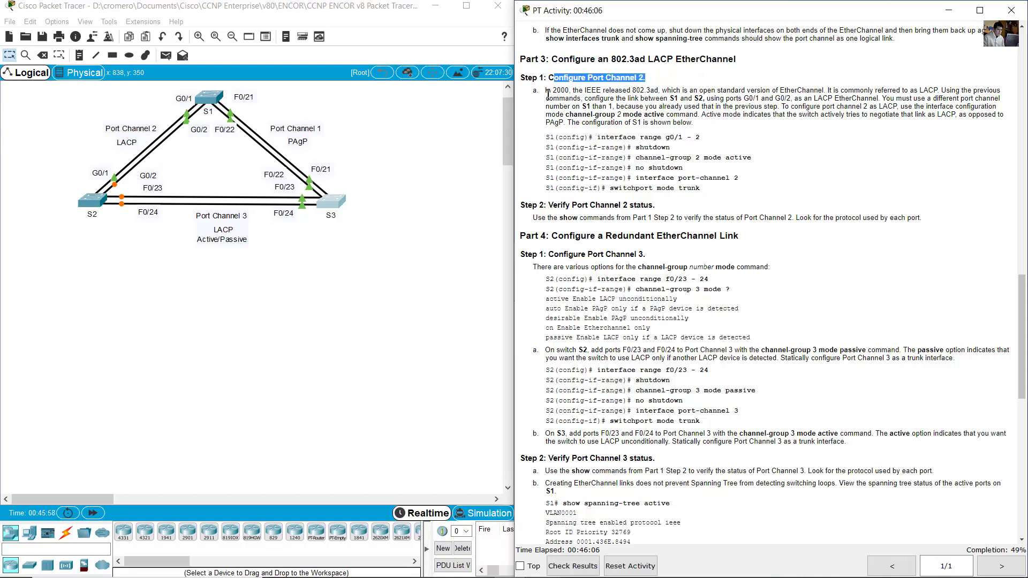
{"action": "left_click_drag", "start_coordinate": [547, 95], "coordinate": [880, 98]}
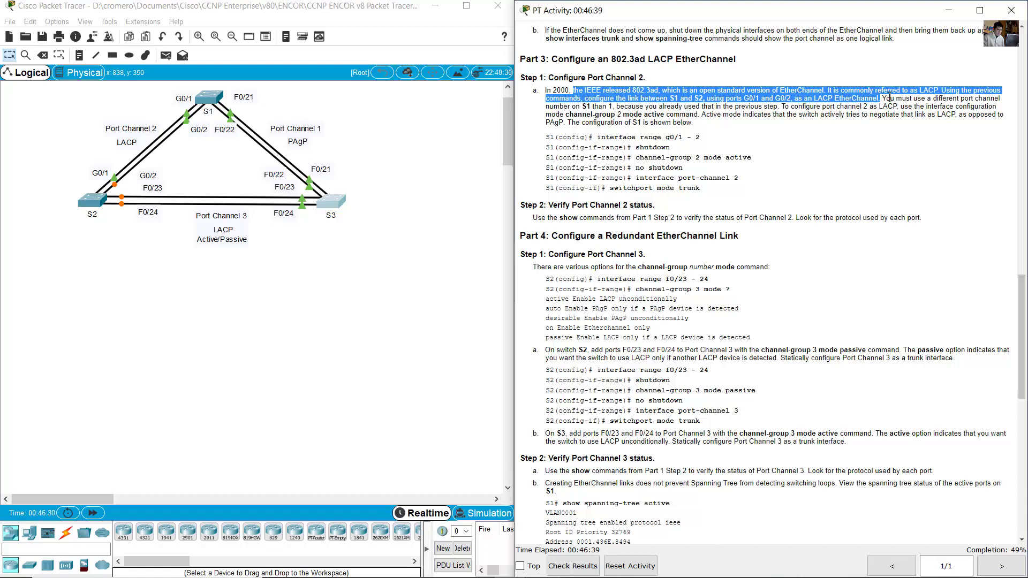
{"action": "left_click_drag", "start_coordinate": [889, 98], "coordinate": [695, 127]}
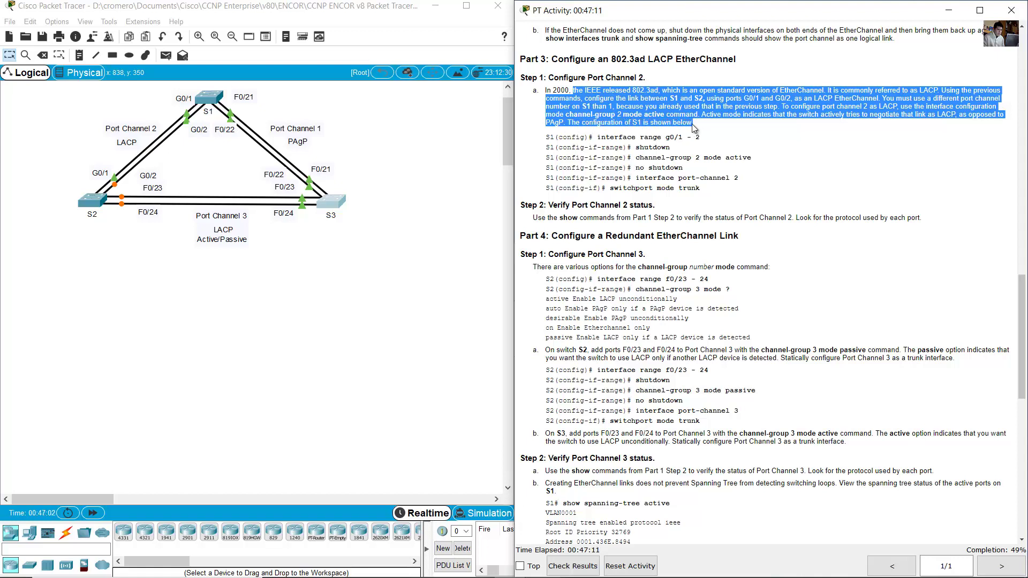
{"action": "left_click_drag", "start_coordinate": [549, 138], "coordinate": [700, 189]}
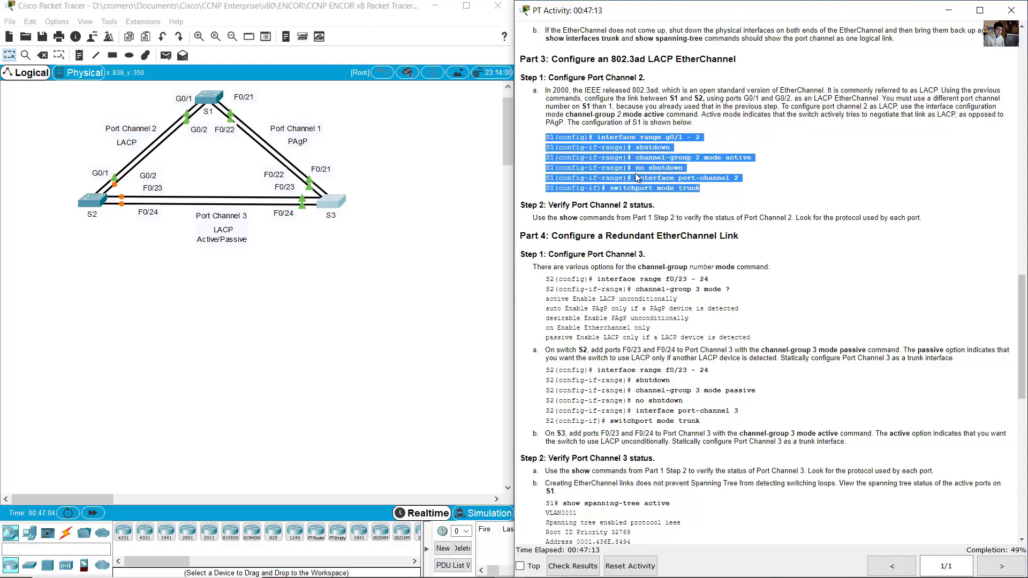
- On S1, enter configuration mode for interface range g0/1-2 and shut down both ports
{"action": "left_click", "coordinate": [362, 129]}
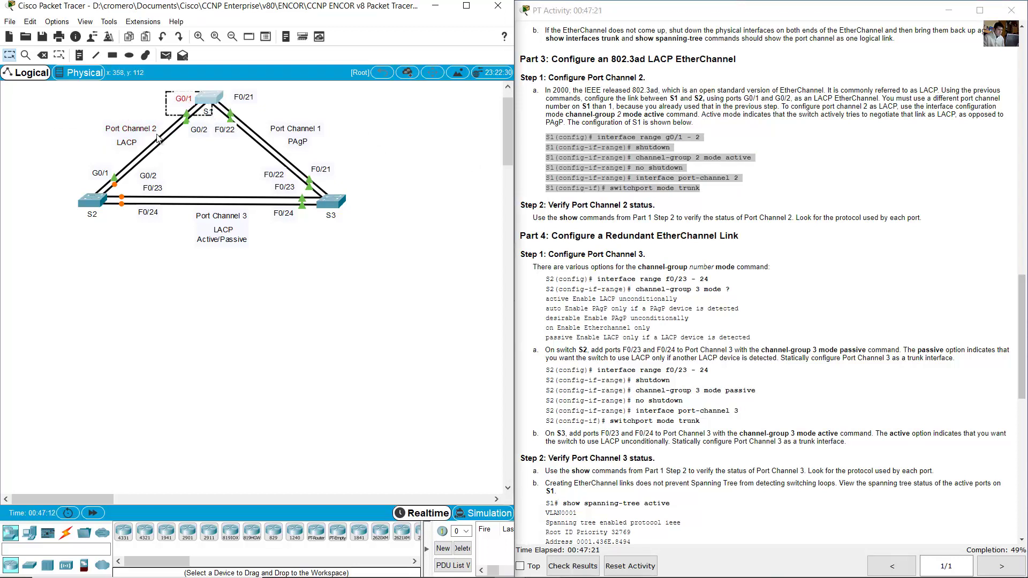
{"action": "left_click_drag", "start_coordinate": [48, 173], "coordinate": [85, 220]}
{"action": "left_click", "coordinate": [208, 98]}
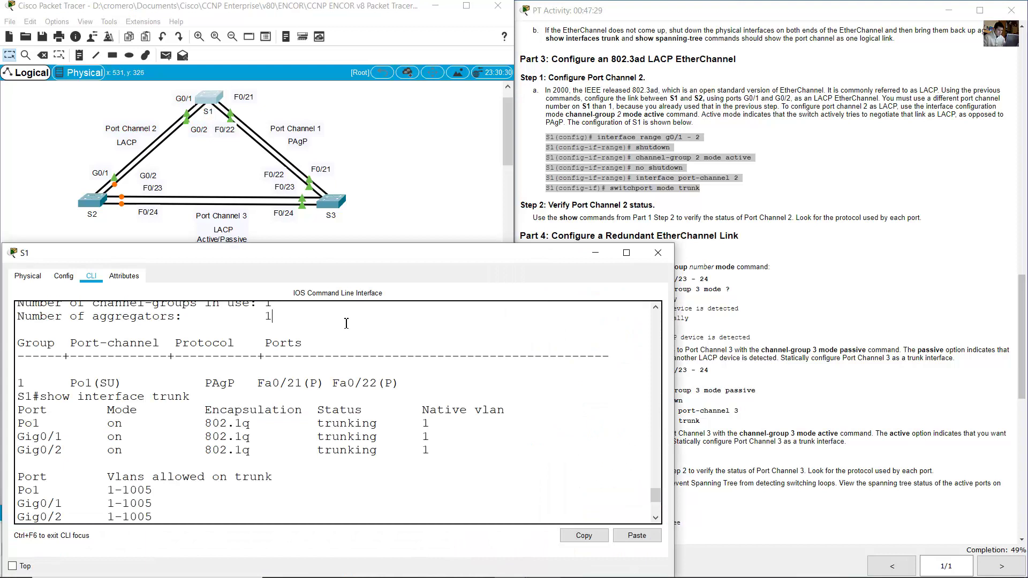
{"action": "type", "text": "conf term"}
{"action": "key", "text": "Return"}
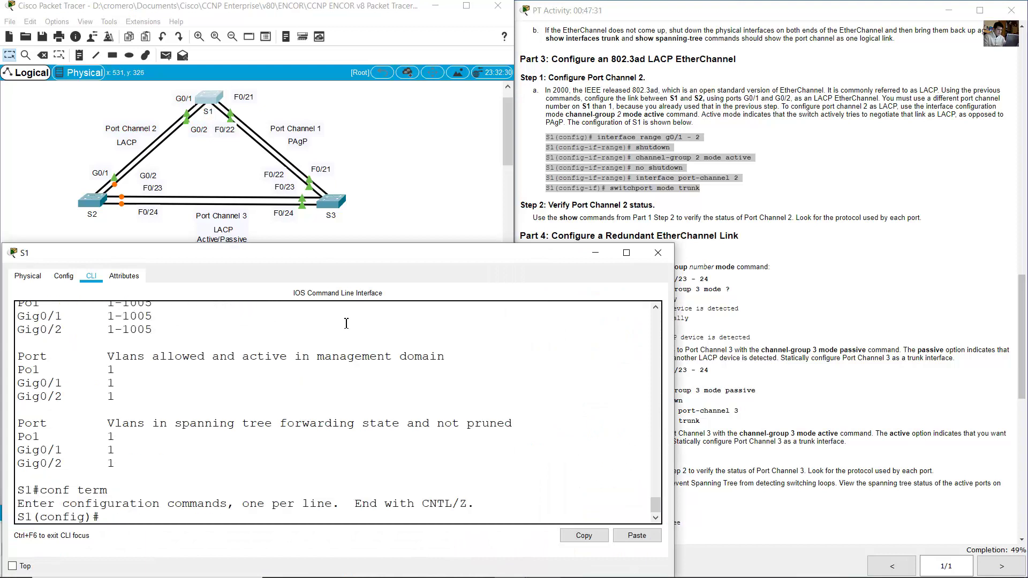
{"action": "type", "text": "int range g0/1-2"}
{"action": "key", "text": "Return"}
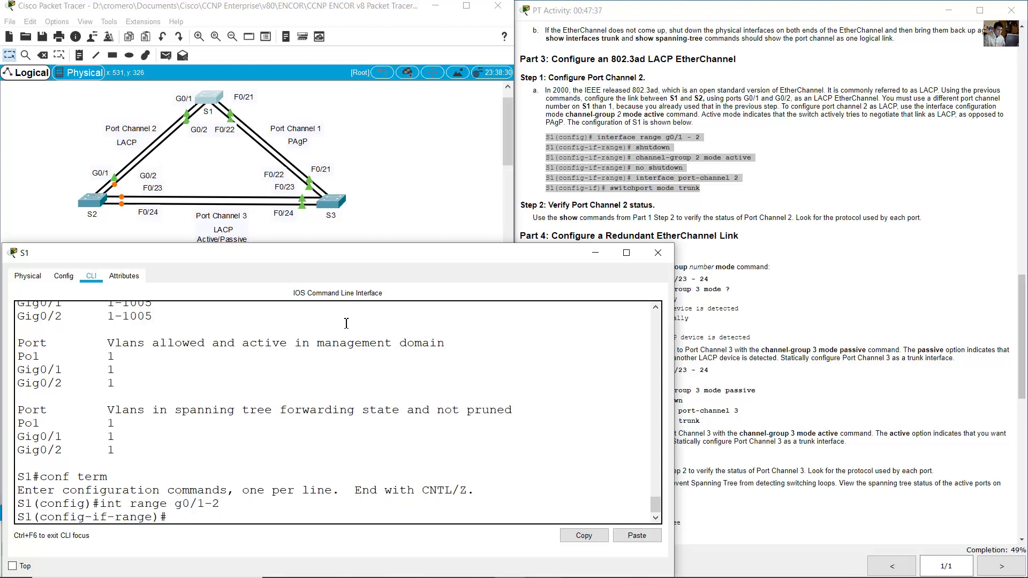
{"action": "type", "text": "shutdown"}
{"action": "key", "text": "Return"}
{"action": "key", "text": "Return"}
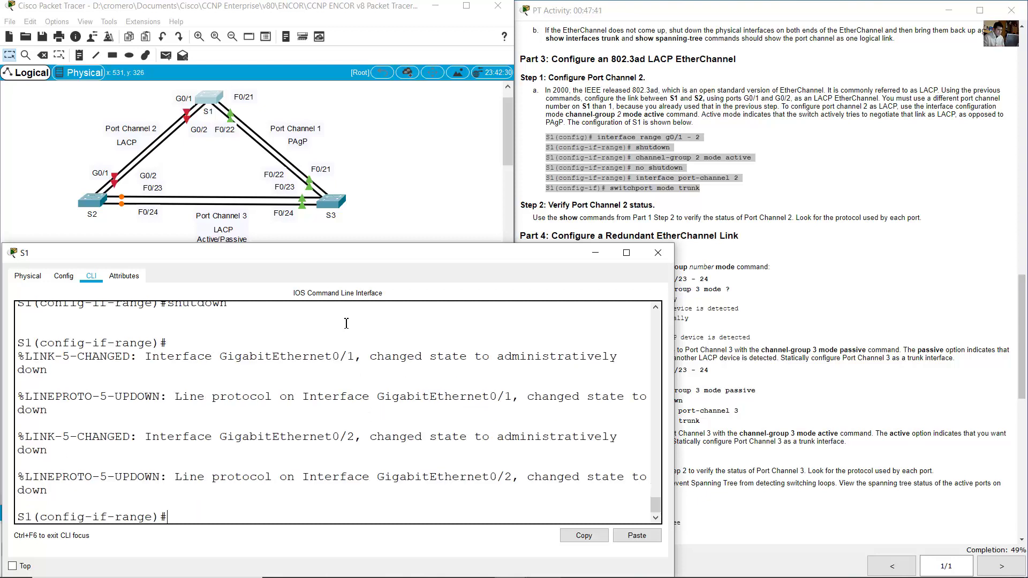
- Assign S1's G0/1 and G0/2 ports to channel group 2 in active mode
{"action": "type", "text": "channl-"}
{"action": "key", "text": "BackSpace"}
{"action": "type", "text": "l-group 2 m"}
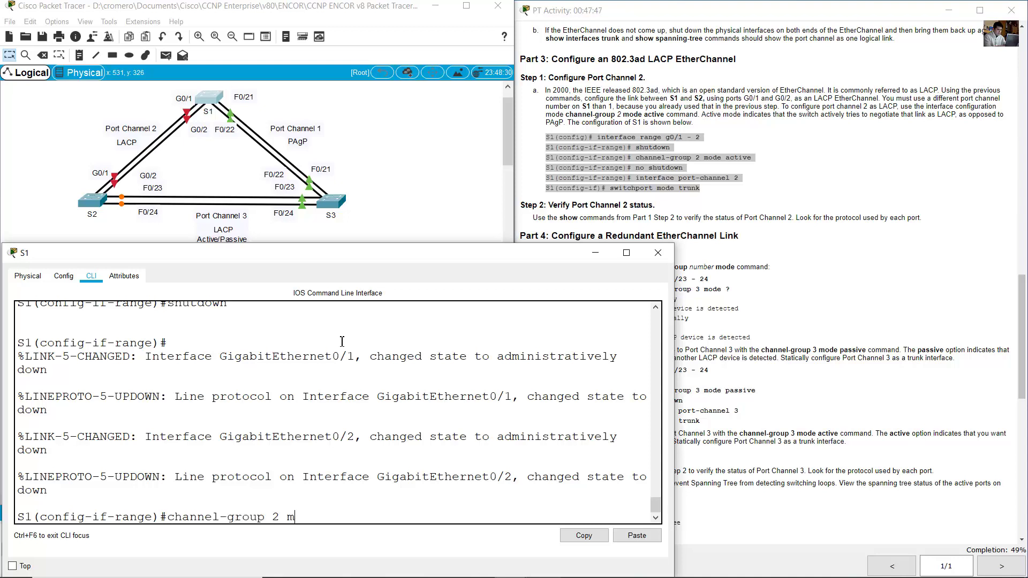
{"action": "type", "text": "ode active"}
{"action": "key", "text": "Return"}
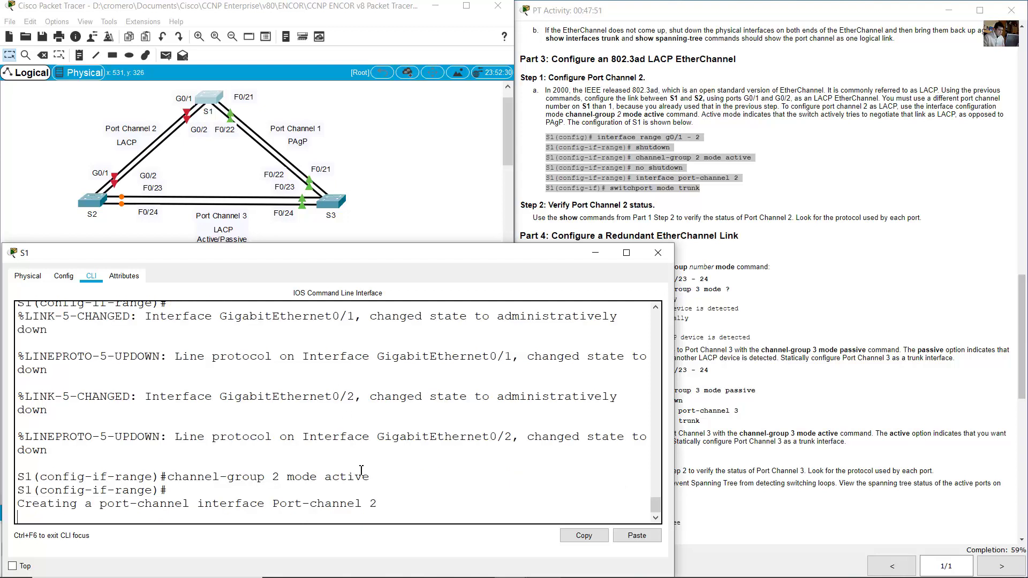
- Review the group number, mode and port-channel creation message of the channel-group command on S1
{"action": "left_click_drag", "start_coordinate": [332, 477], "coordinate": [372, 478]}
{"action": "left_click_drag", "start_coordinate": [263, 477], "coordinate": [285, 477]}
{"action": "left_click", "coordinate": [320, 491]}
{"action": "left_click_drag", "start_coordinate": [199, 504], "coordinate": [389, 504]}
{"action": "left_click", "coordinate": [401, 505]}
{"action": "key", "text": "Return"}
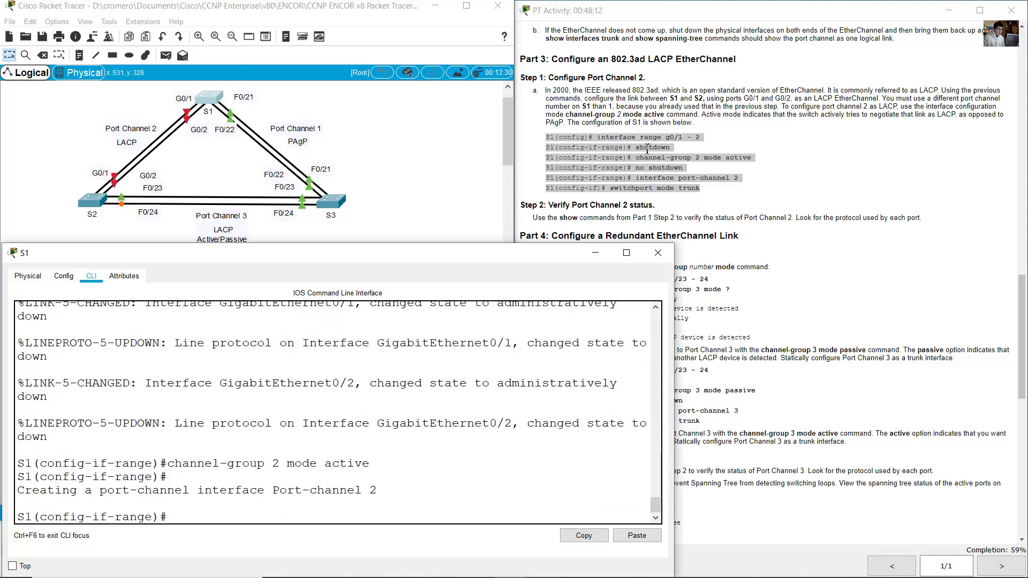
- Review the Port Channel 2 command listing and locate the matching G0/1 and G0/2 ports on S2
{"action": "left_click", "coordinate": [647, 150]}
{"action": "left_click_drag", "start_coordinate": [606, 141], "coordinate": [675, 188]}
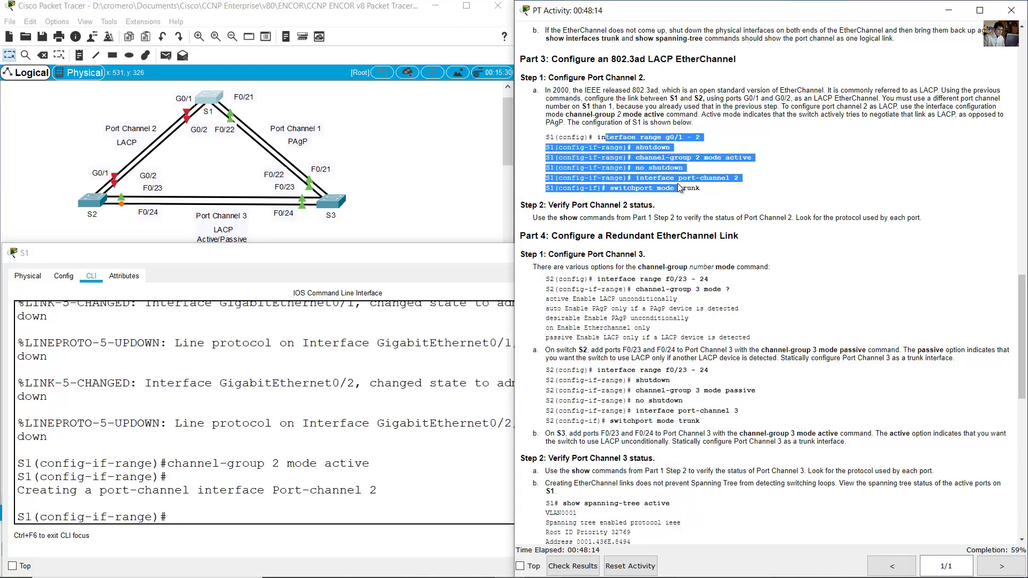
{"action": "left_click", "coordinate": [63, 176]}
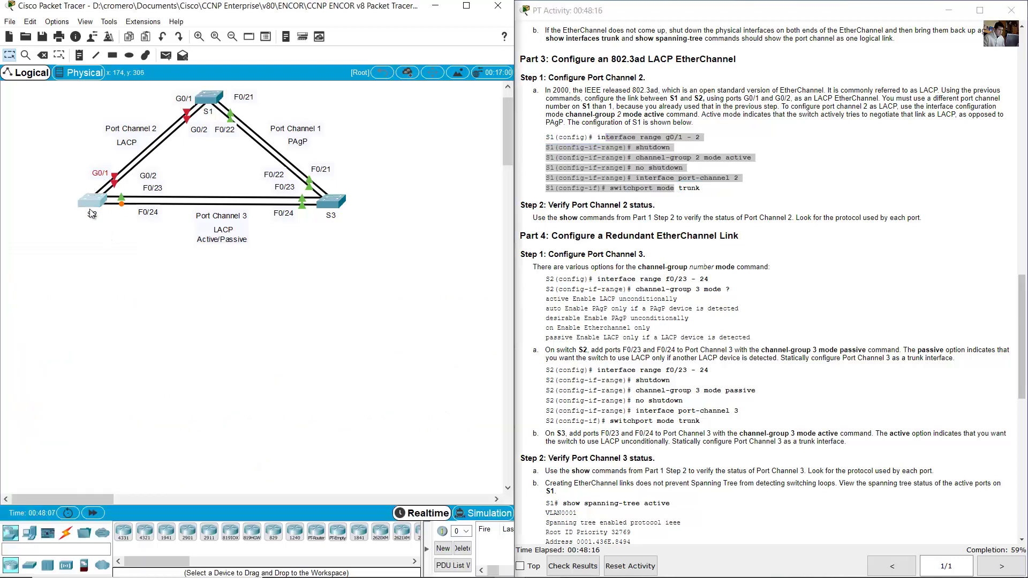
{"action": "left_click_drag", "start_coordinate": [69, 163], "coordinate": [152, 187]}
- Open S2's command line and enter configuration mode for interface range g0/1-2
{"action": "left_click", "coordinate": [89, 200]}
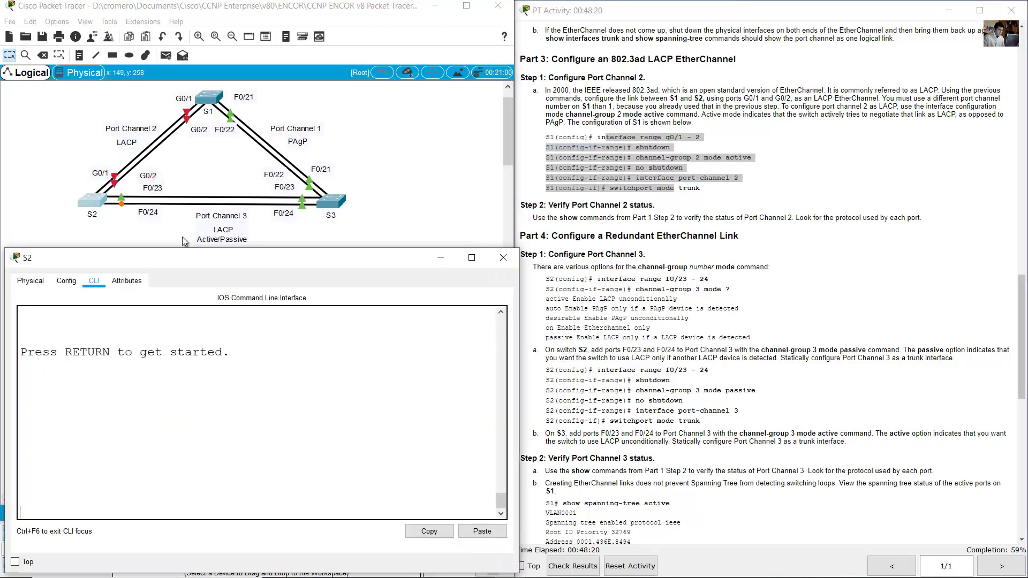
{"action": "type", "text": "en"}
{"action": "key", "text": "Return"}
{"action": "type", "text": "con"}
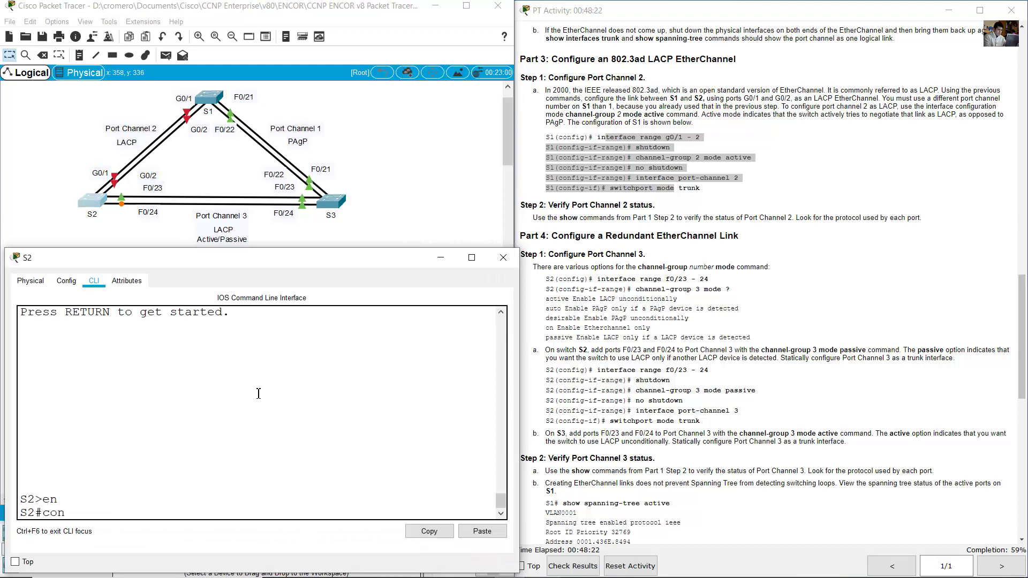
{"action": "type", "text": "f term"}
{"action": "key", "text": "Return"}
{"action": "type", "text": "int range "}
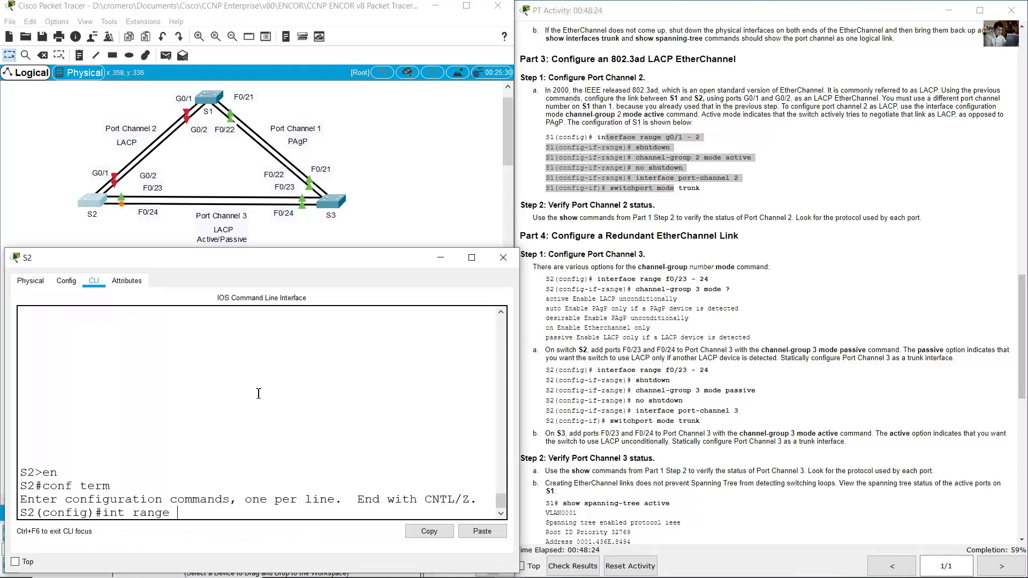
{"action": "type", "text": "g0/1-2"}
{"action": "key", "text": "Return"}
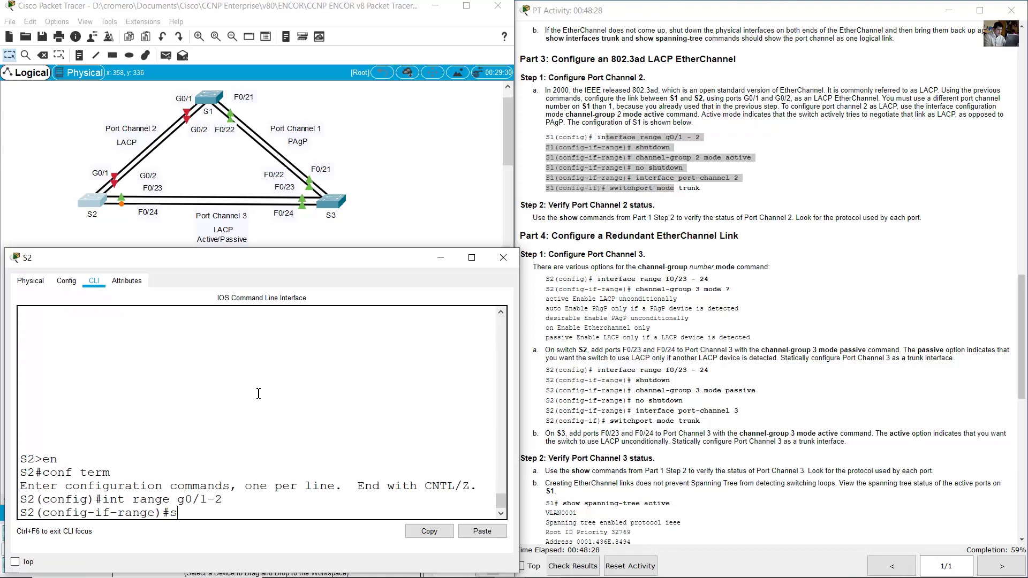
- Shut down S2's G0/1 and G0/2 ports
{"action": "type", "text": "s"}
{"action": "key", "text": "BackSpace"}
{"action": "type", "text": "shu"}
{"action": "key", "text": "BackSpace"}
{"action": "key", "text": "BackSpace"}
{"action": "key", "text": "BackSpace"}
{"action": "type", "text": "shutdown"}
{"action": "key", "text": "Return"}
- Begin the channel-group command for S2's G0/1 and G0/2 ports
{"action": "type", "text": "channel"}
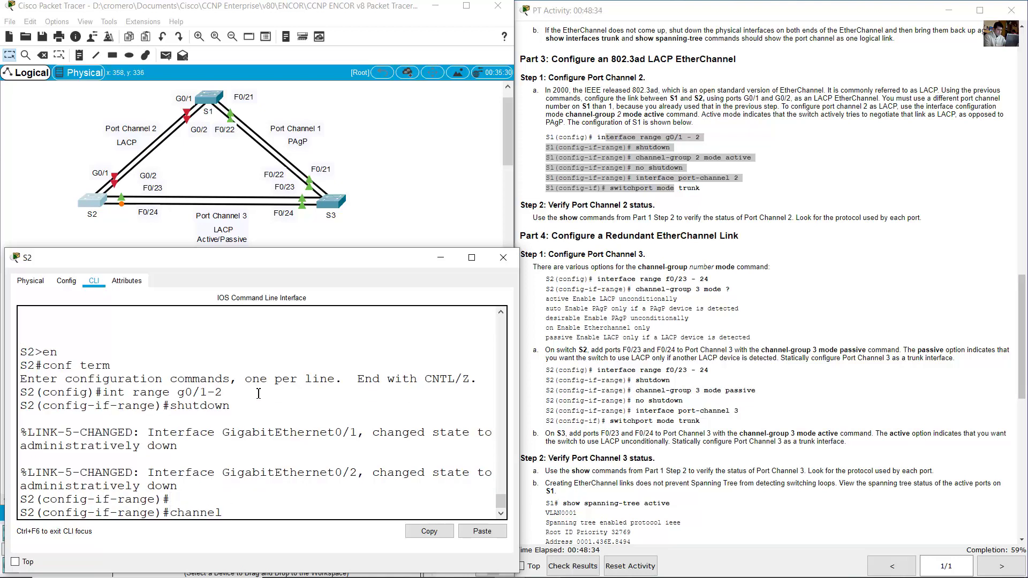
- Assign S2's interfaces G0/1-2 to EtherChannel group 2 in LACP active mode
{"action": "type", "text": "-grp"}
{"action": "type", "text": "up"}
{"action": "type", "text": " 2 mode active"}
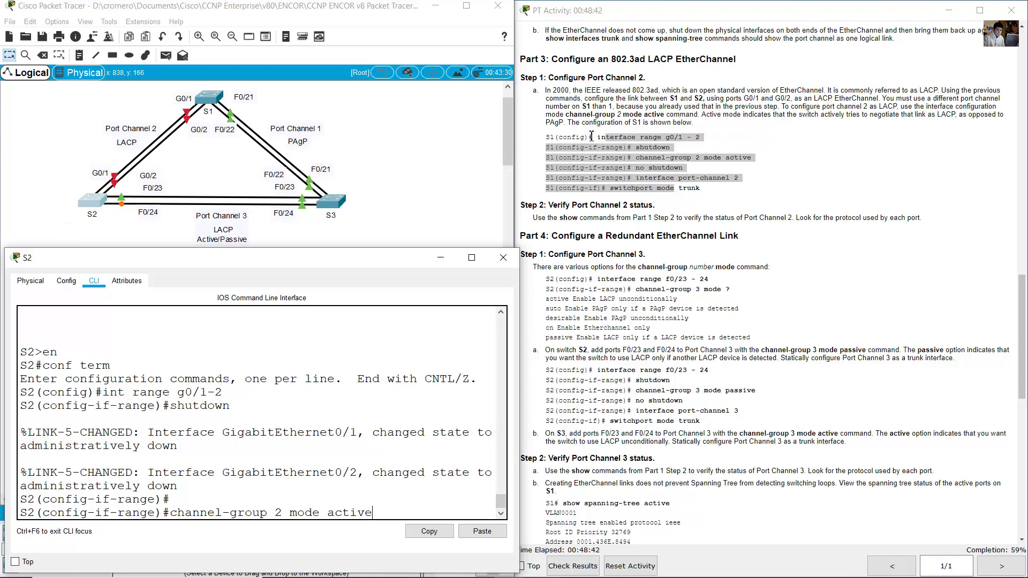
{"action": "left_click", "coordinate": [728, 123]}
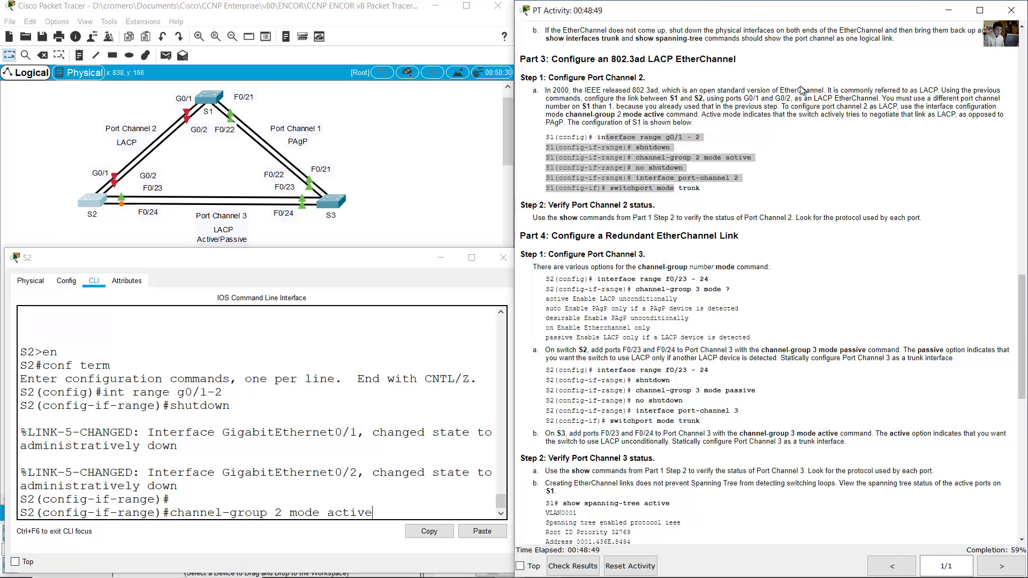
{"action": "left_click_drag", "start_coordinate": [710, 115], "coordinate": [960, 116]}
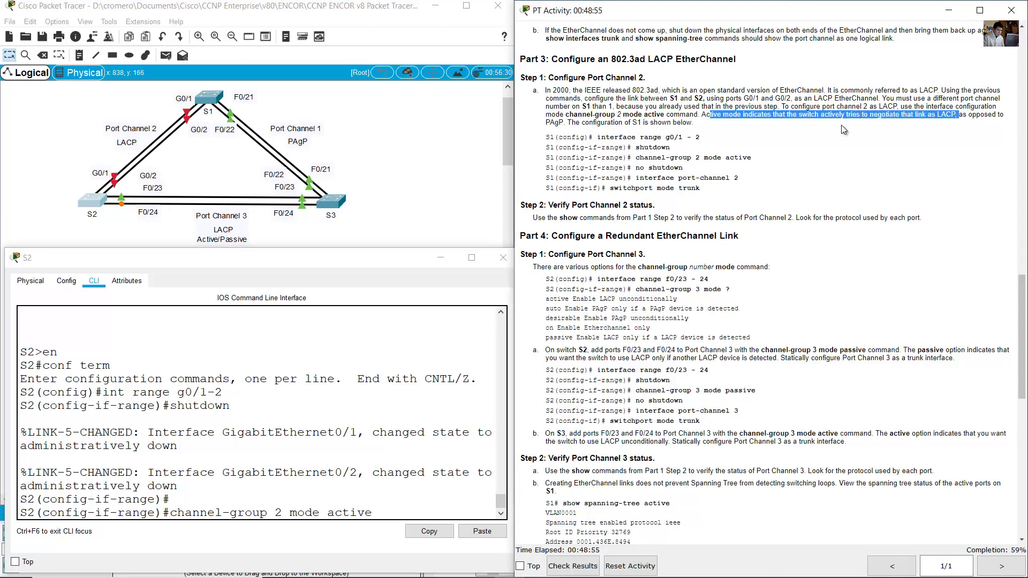
{"action": "left_click", "coordinate": [184, 515]}
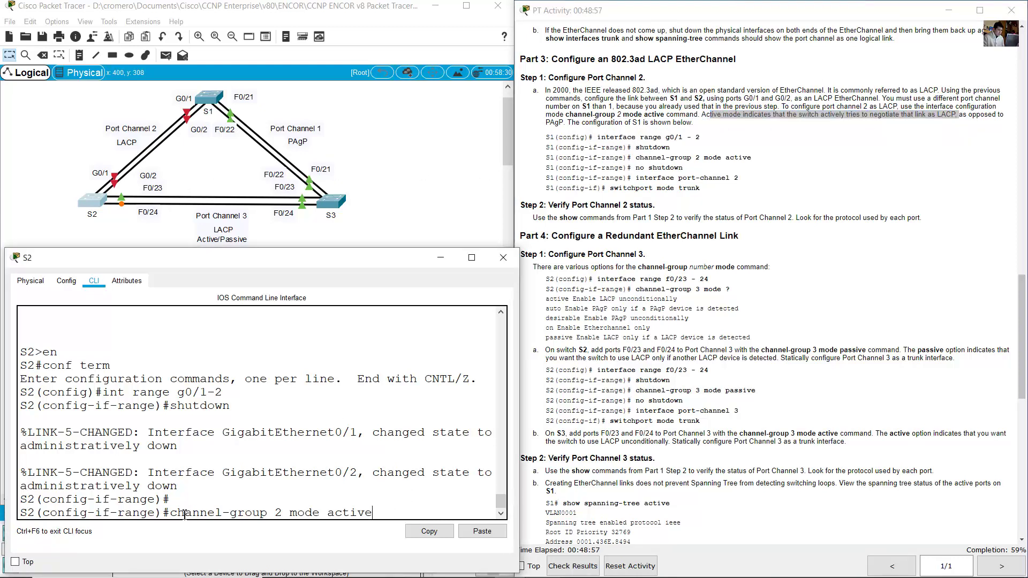
{"action": "left_click_drag", "start_coordinate": [184, 515], "coordinate": [378, 513]}
{"action": "key", "text": "Return"}
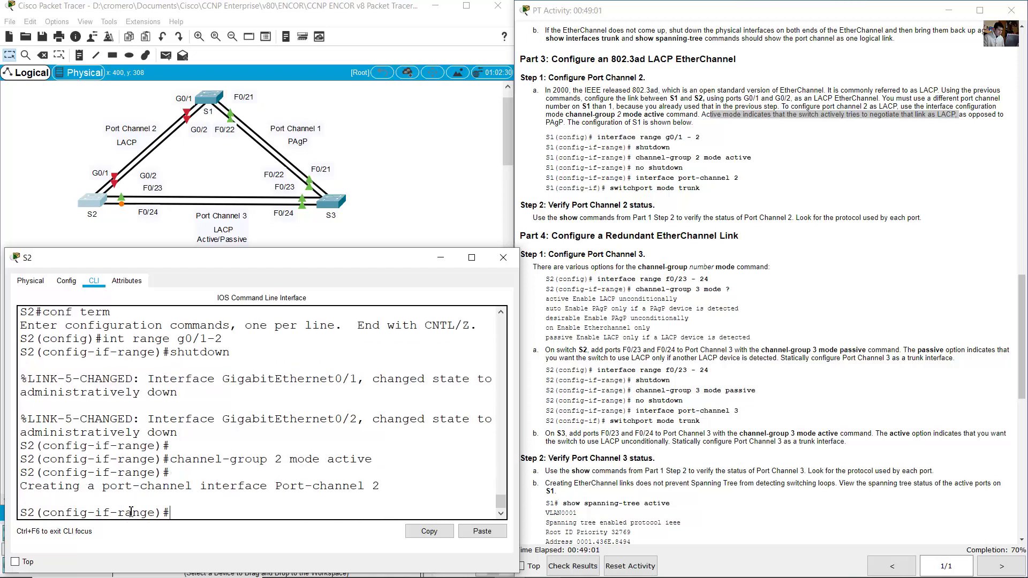
{"action": "left_click_drag", "start_coordinate": [76, 489], "coordinate": [406, 485]}
- Bring the G0/1-2 interface range on S1 back up with no shutdown
{"action": "left_click", "coordinate": [214, 104]}
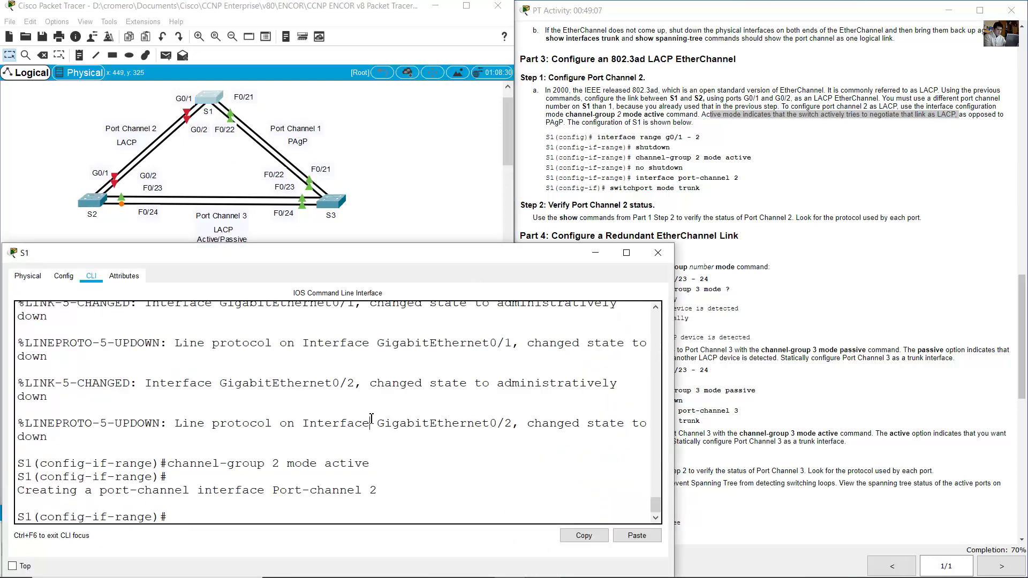
{"action": "type", "text": "no shutdown"}
{"action": "key", "text": "Return"}
{"action": "key", "text": "Return"}
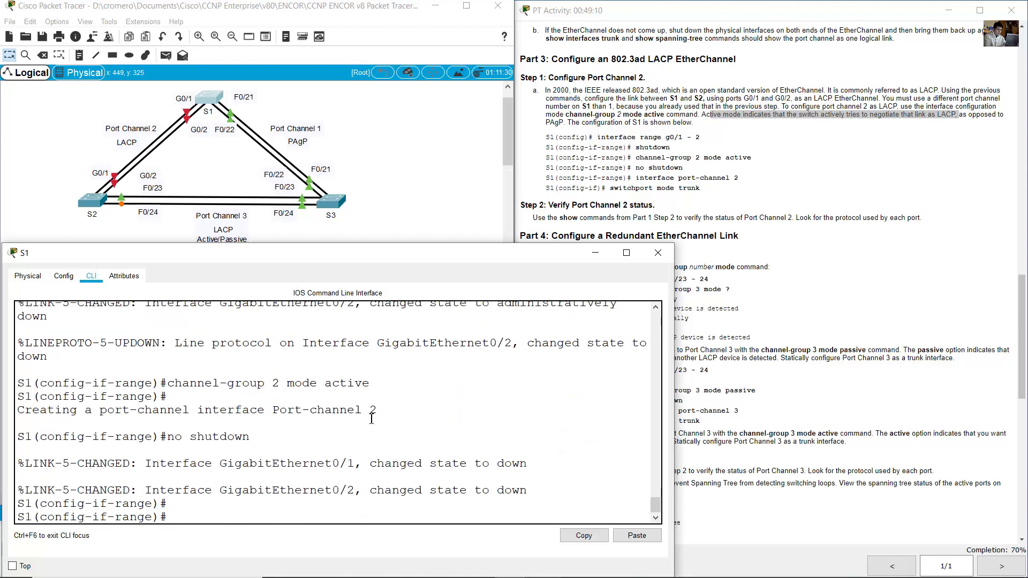
- Bring the G0/1-2 interface range on S2 back up with no shutdown
{"action": "left_click", "coordinate": [100, 198]}
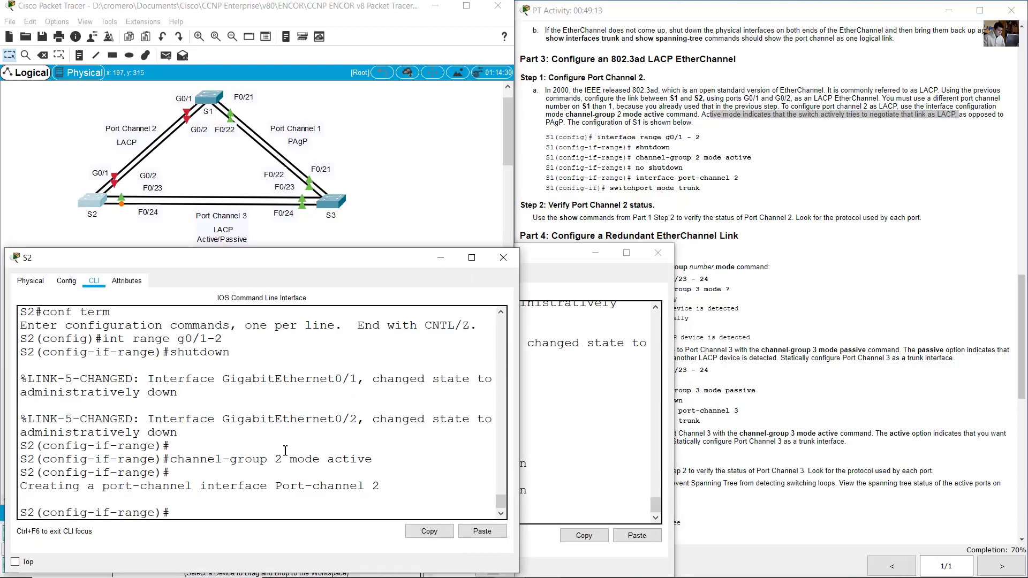
{"action": "type", "text": "no shutdown"}
{"action": "key", "text": "Return"}
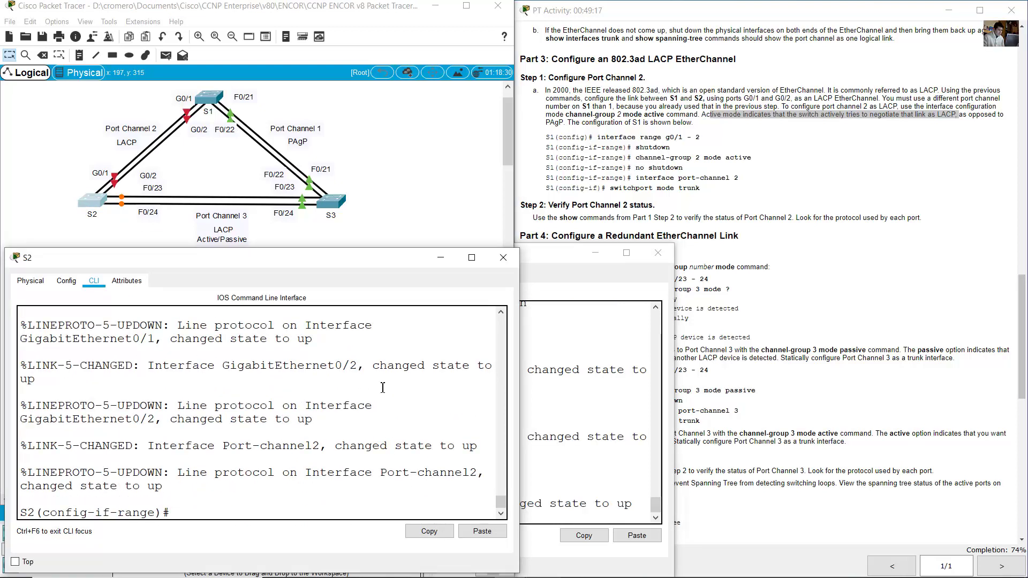
- On S1, enter interface port-channel 2 and set its switchport mode to trunk
{"action": "left_click", "coordinate": [654, 176]}
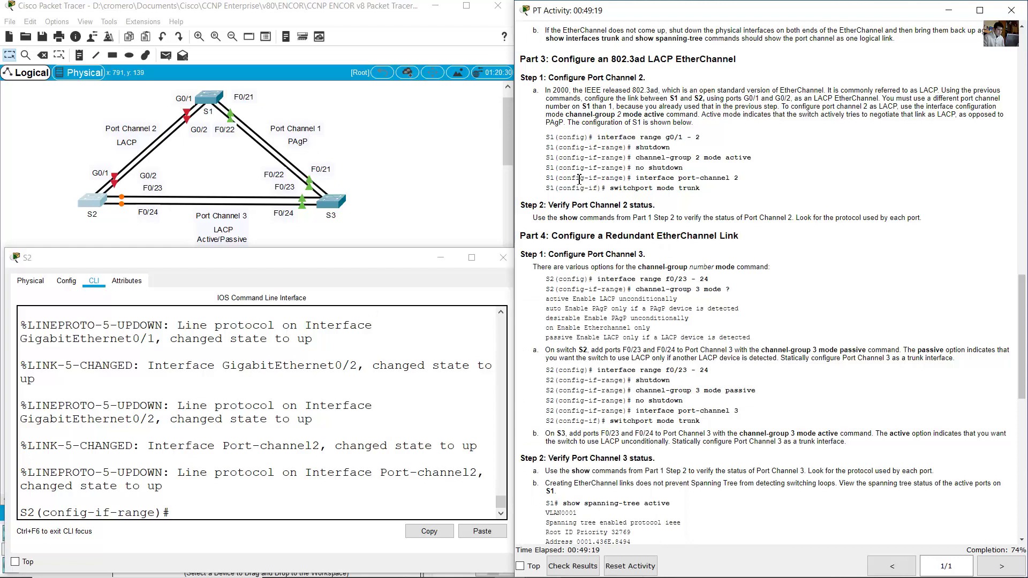
{"action": "left_click_drag", "start_coordinate": [560, 177], "coordinate": [717, 192]}
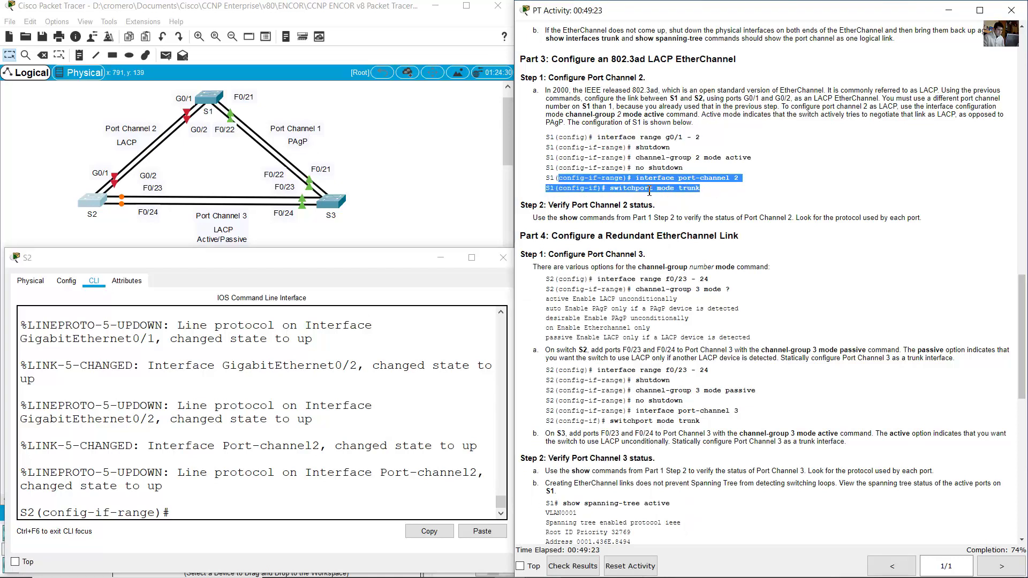
{"action": "left_click", "coordinate": [208, 96]}
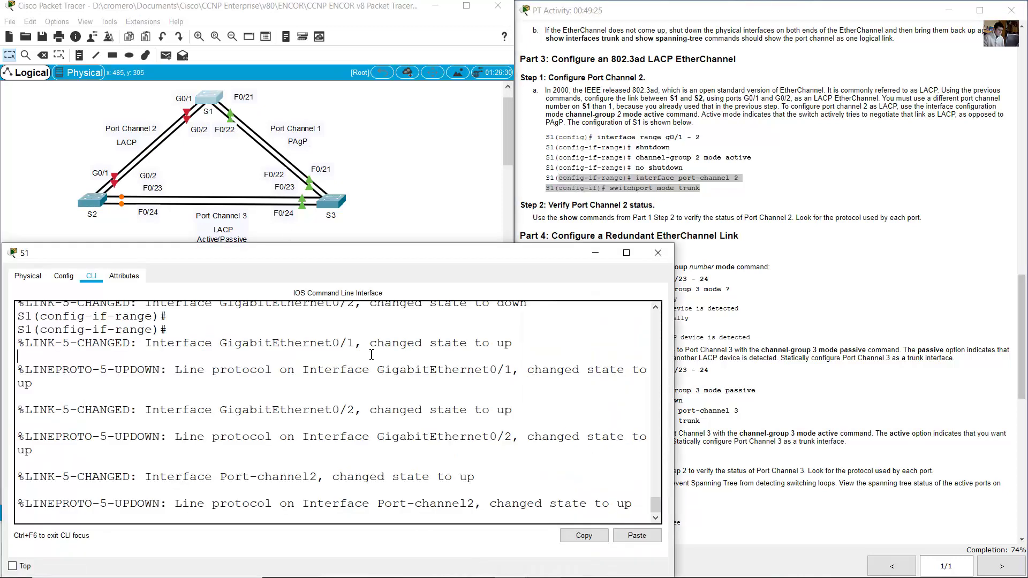
{"action": "type", "text": "int rpot"}
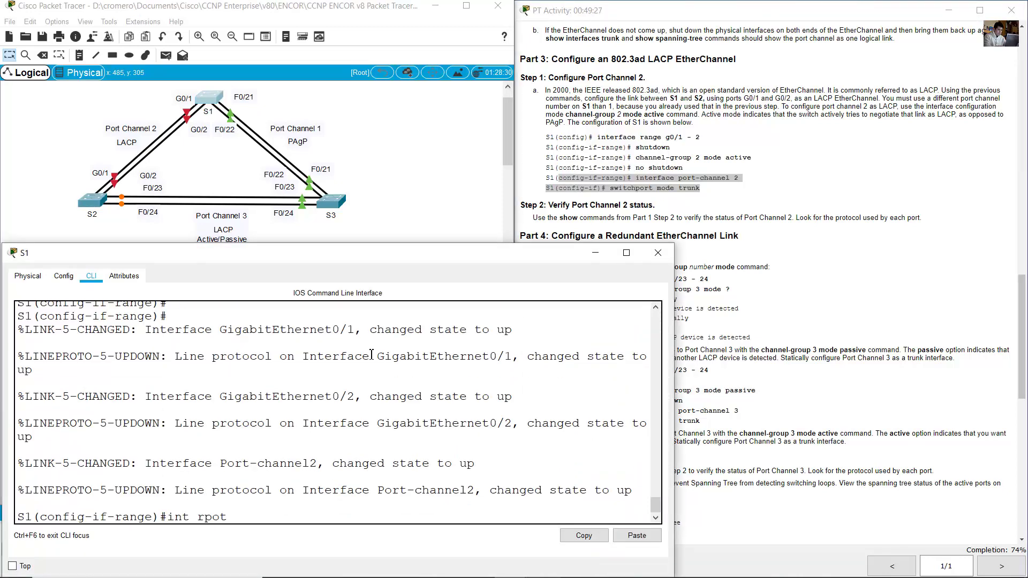
{"action": "key", "text": "BackSpace"}
{"action": "key", "text": "BackSpace"}
{"action": "key", "text": "BackSpace"}
{"action": "type", "text": "prot"}
{"action": "type", "text": "ort-channel"}
{"action": "type", "text": " 2"}
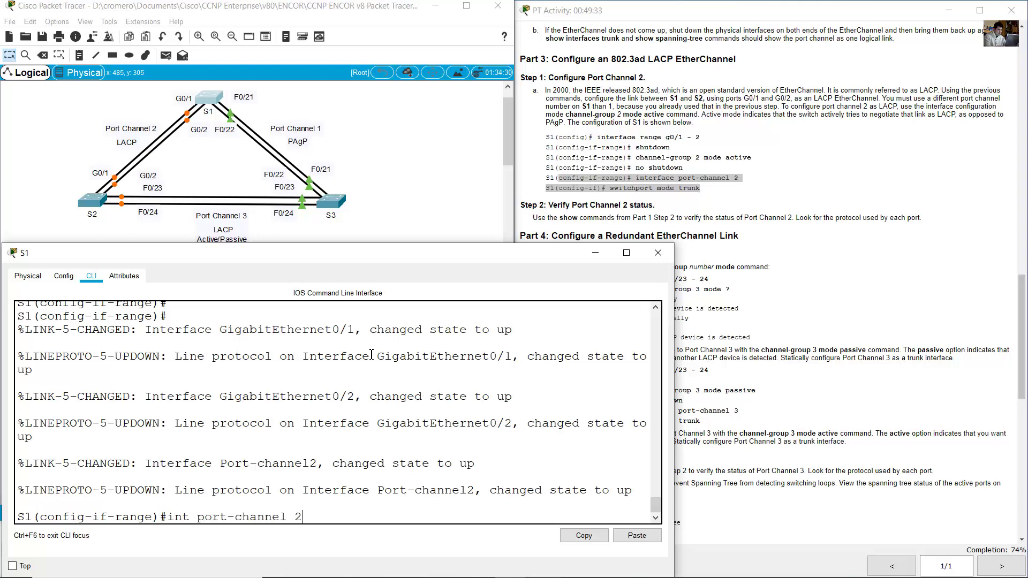
{"action": "key", "text": "Return"}
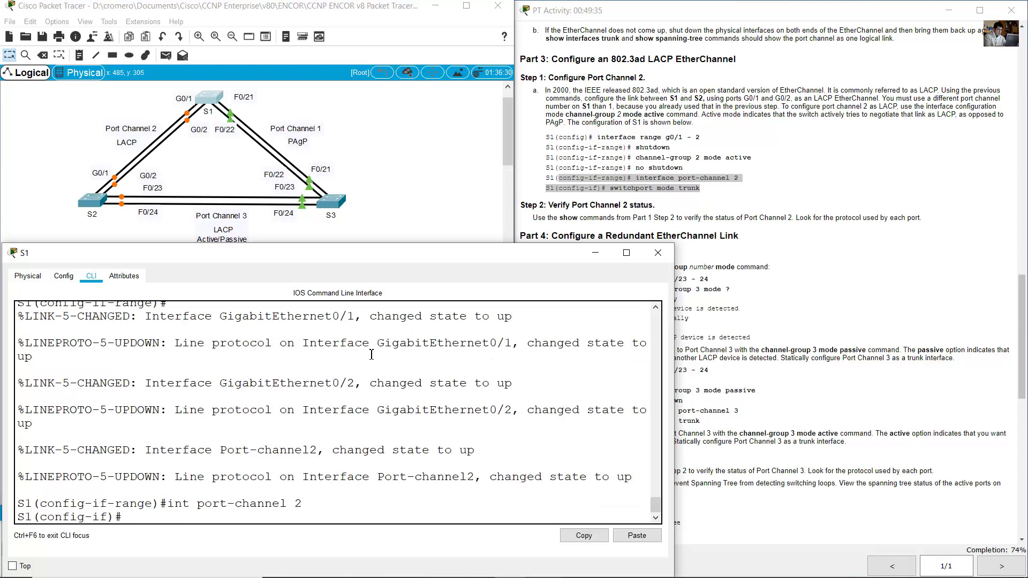
{"action": "type", "text": "switchport mode trunk"}
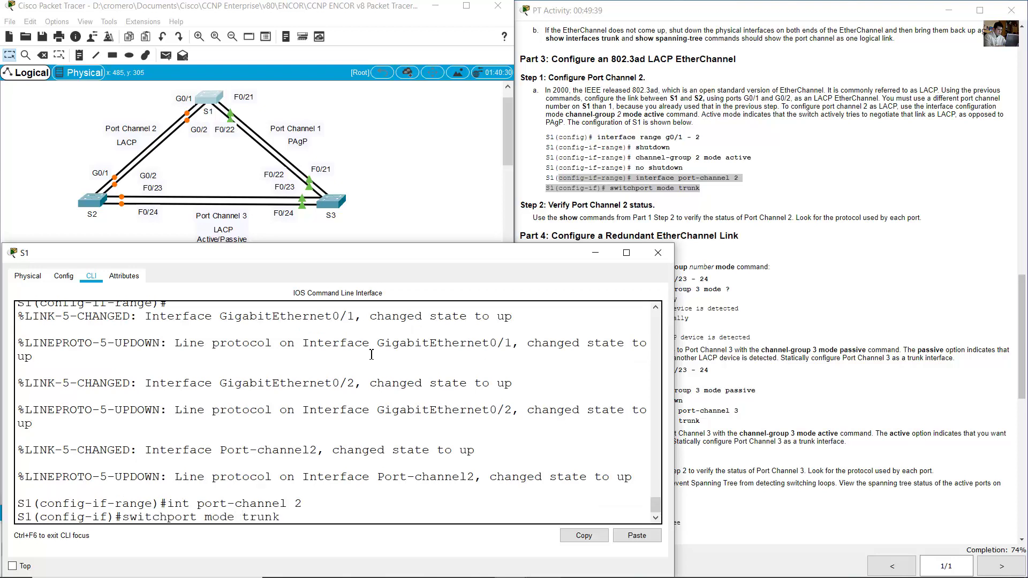
{"action": "key", "text": "Return"}
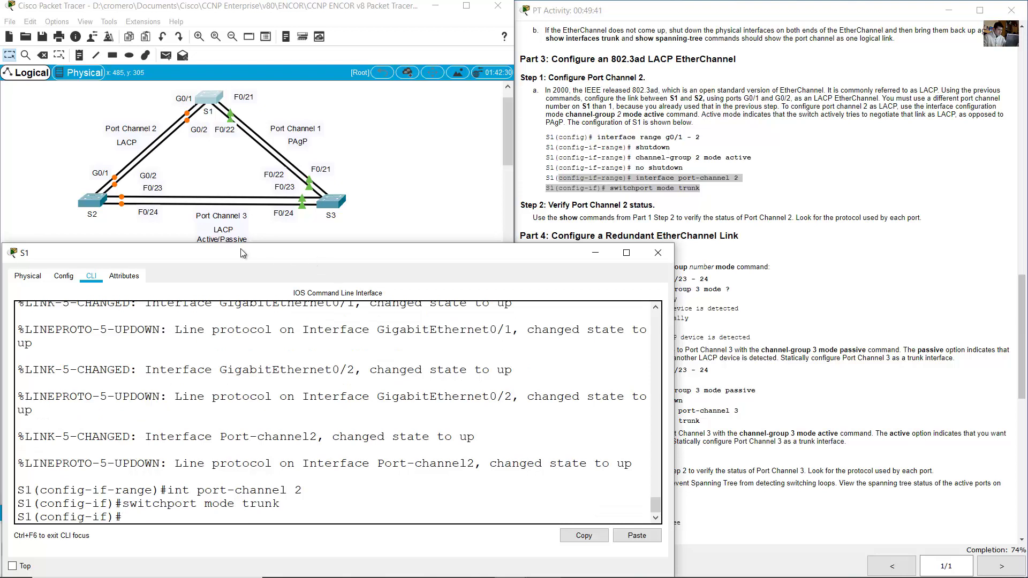
- On S2, enter interface port-channel 2 and set its switchport mode to trunk
{"action": "left_click", "coordinate": [92, 201]}
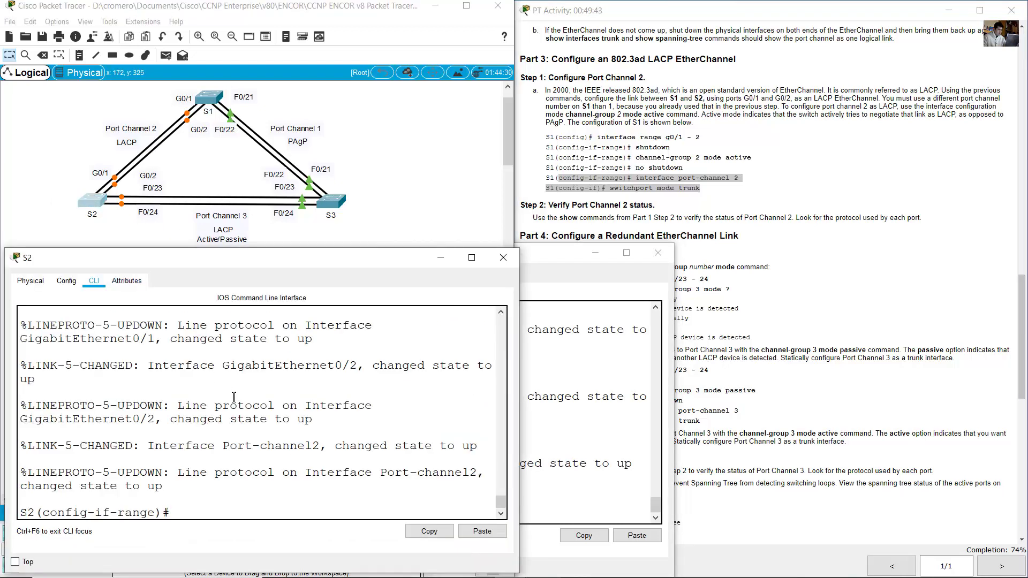
{"action": "type", "text": "int port-channel 2"}
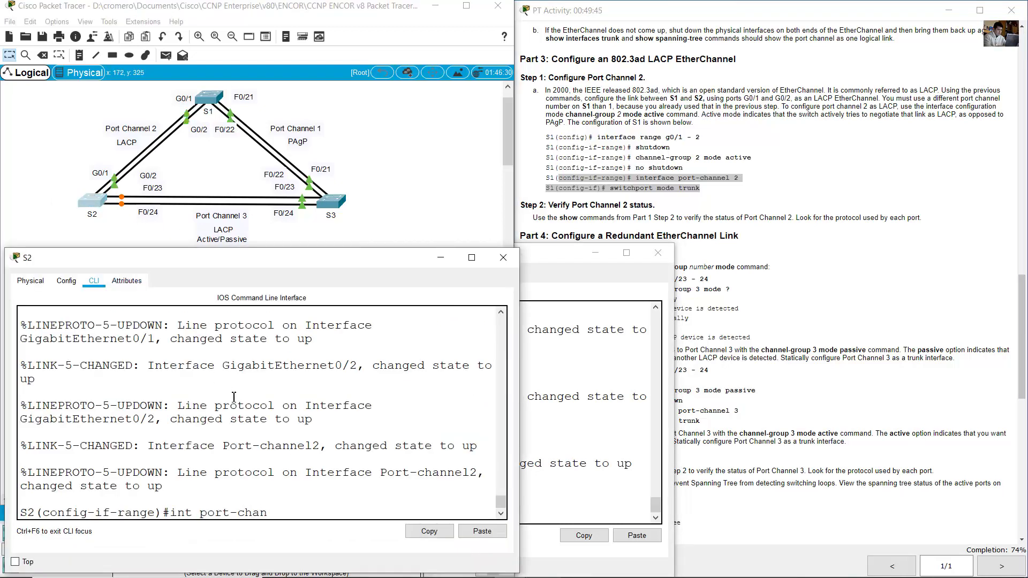
{"action": "key", "text": "Return"}
{"action": "type", "text": "swi"}
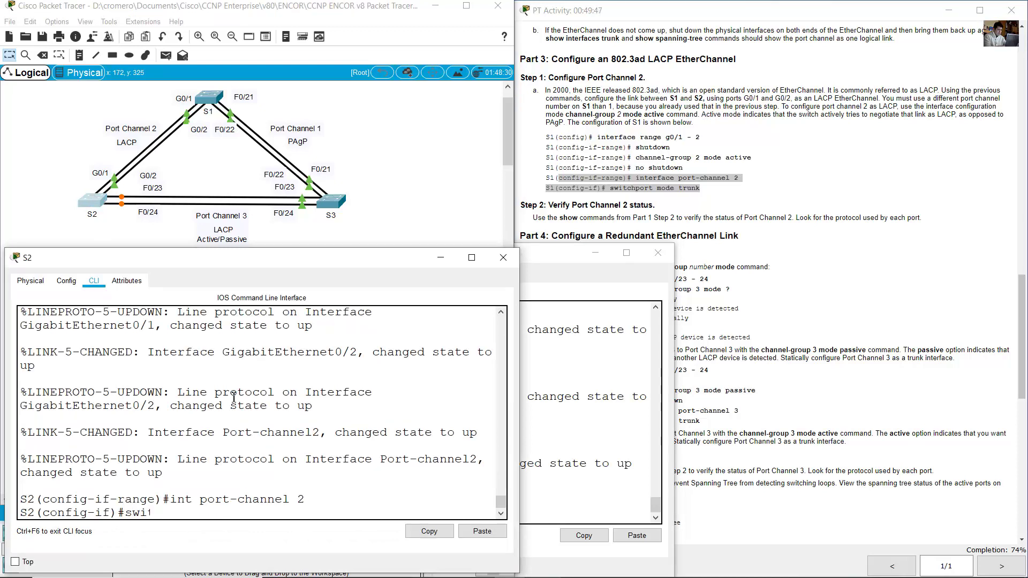
{"action": "type", "text": "tchport mode trunk"}
{"action": "key", "text": "Return"}
- Leave configuration mode on S1 and run show etherchannel summary to verify Port Channel 2
{"action": "left_click", "coordinate": [687, 303]}
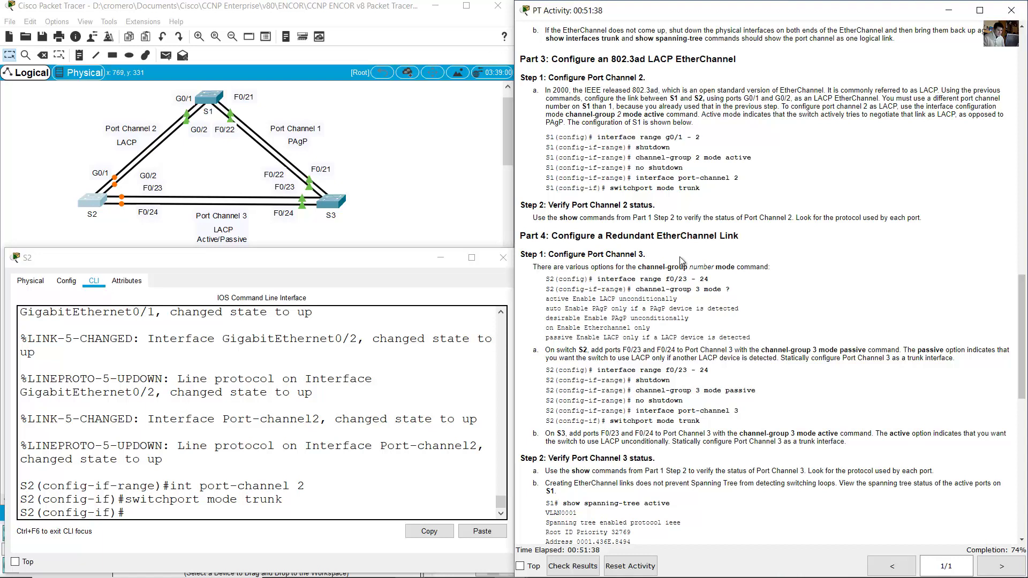
{"action": "scroll", "coordinate": [666, 228], "scroll_direction": "down", "scroll_amount": 1}
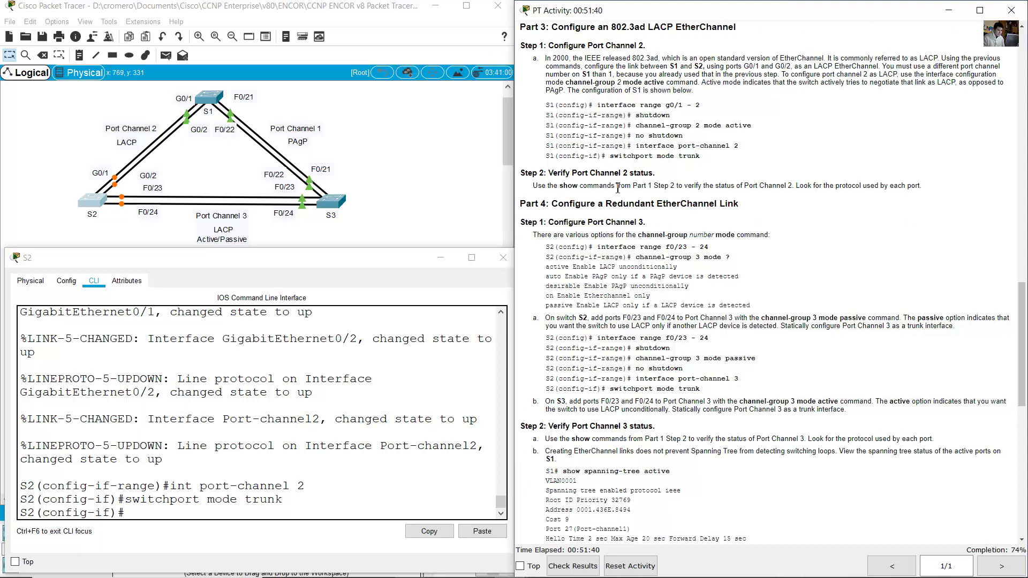
{"action": "left_click_drag", "start_coordinate": [557, 174], "coordinate": [658, 171]}
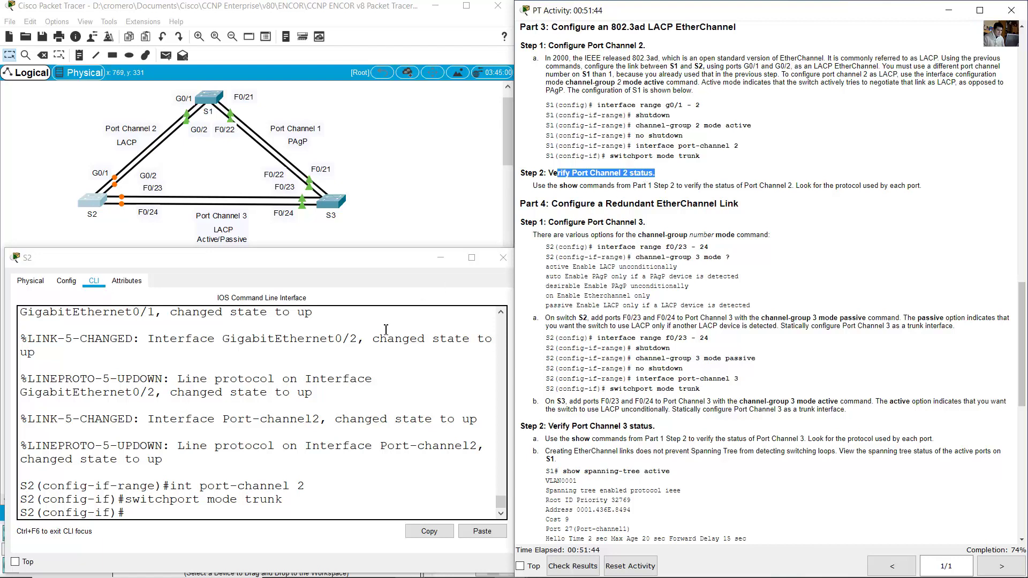
{"action": "left_click", "coordinate": [227, 162]}
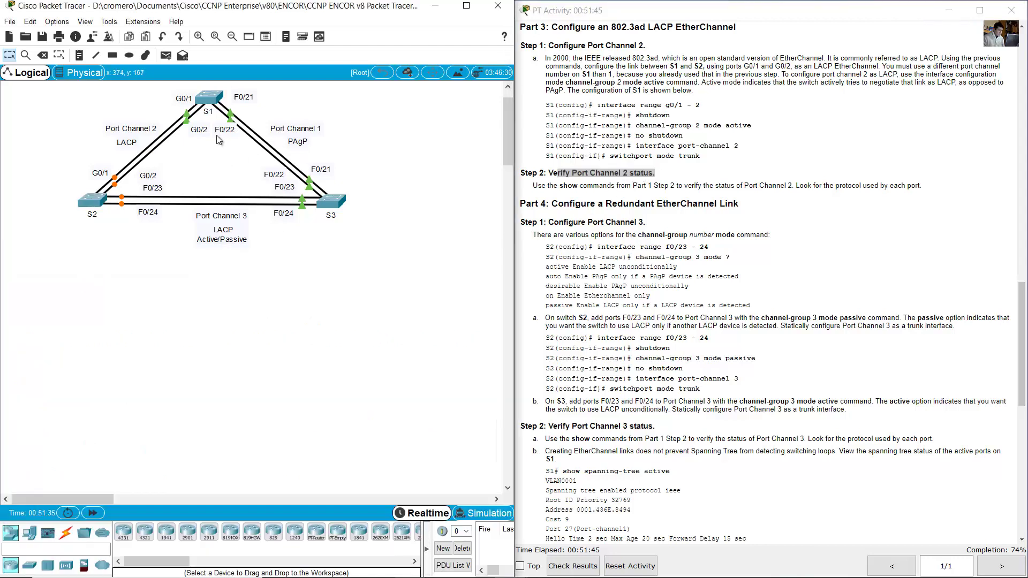
{"action": "left_click", "coordinate": [205, 98]}
{"action": "type", "text": "end"}
{"action": "key", "text": "Return"}
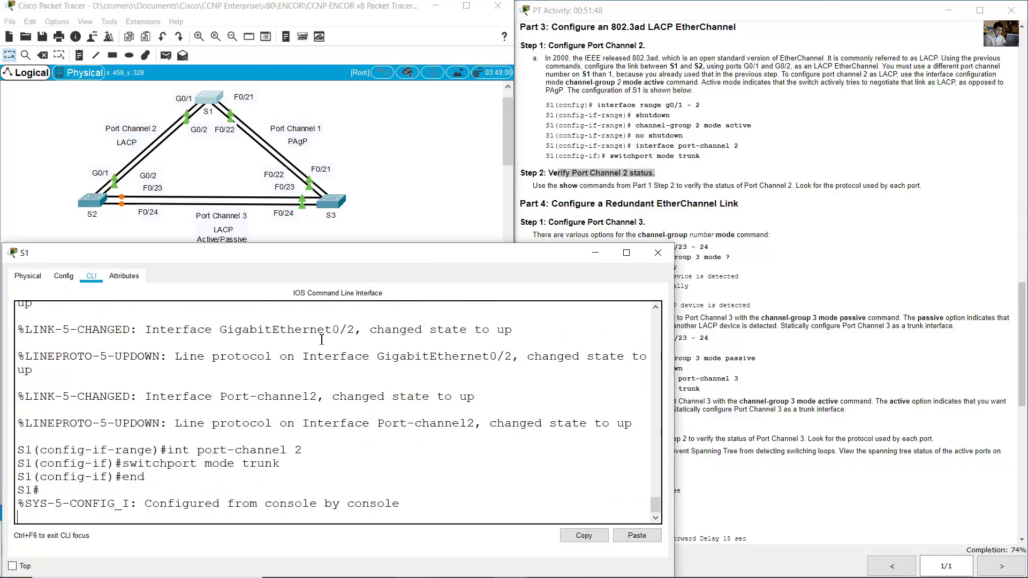
{"action": "type", "text": "show interface trunk"}
{"action": "key", "text": "Up"}
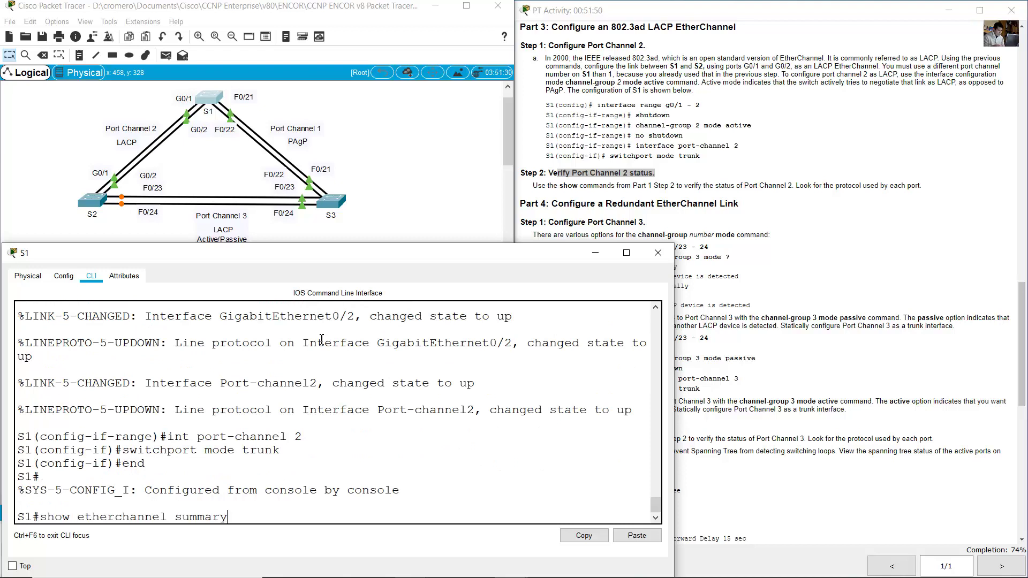
{"action": "key", "text": "Return"}
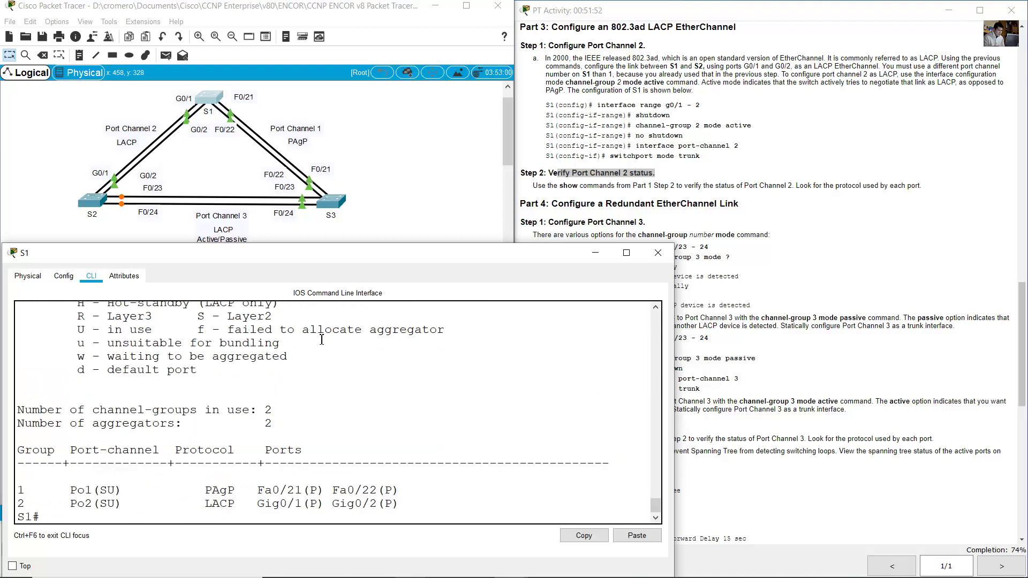
- Examine the S1 summary's port-channel entries, protocols and member ports, and look up the P flag in the legend
{"action": "left_click_drag", "start_coordinate": [22, 492], "coordinate": [402, 491]}
{"action": "left_click", "coordinate": [213, 481]}
{"action": "left_click_drag", "start_coordinate": [25, 503], "coordinate": [116, 504]}
{"action": "double_click", "coordinate": [107, 508]}
{"action": "left_click", "coordinate": [228, 505]}
{"action": "left_click_drag", "start_coordinate": [206, 507], "coordinate": [407, 506]}
{"action": "scroll", "coordinate": [169, 364], "scroll_direction": "up", "scroll_amount": 3}
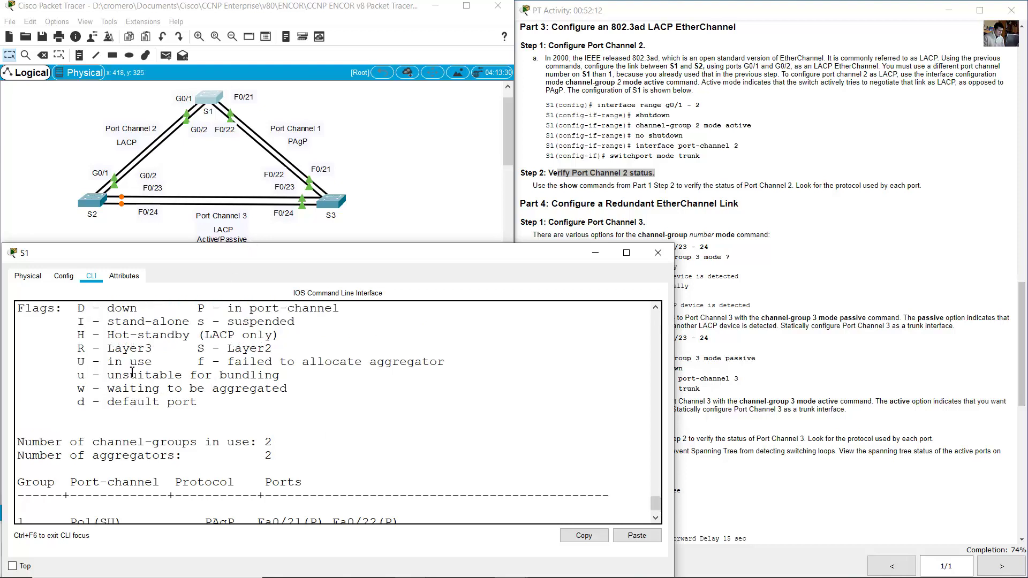
{"action": "left_click_drag", "start_coordinate": [197, 341], "coordinate": [368, 346]}
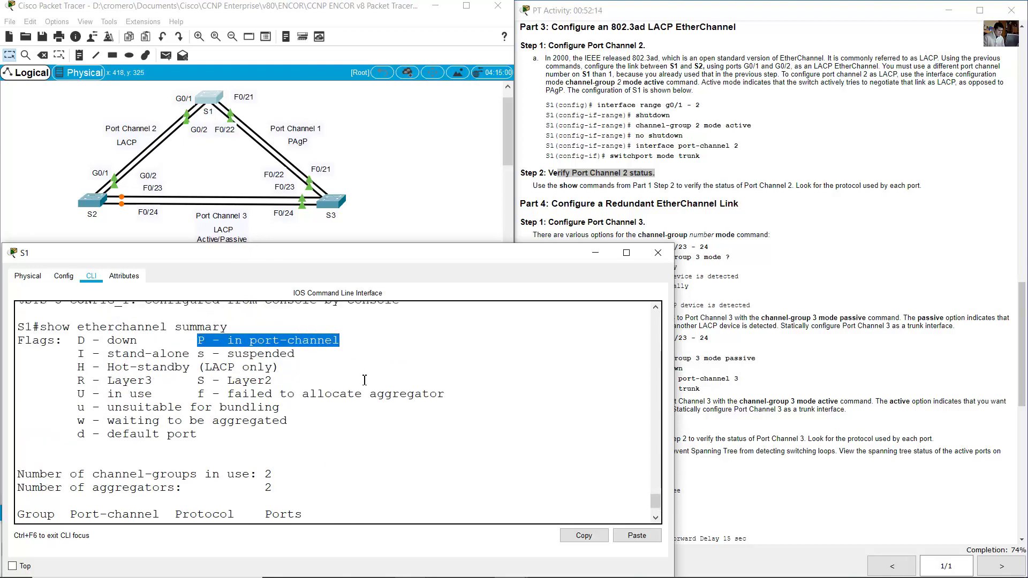
{"action": "scroll", "coordinate": [365, 380], "scroll_direction": "down", "scroll_amount": 3}
{"action": "left_click_drag", "start_coordinate": [403, 503], "coordinate": [189, 506]}
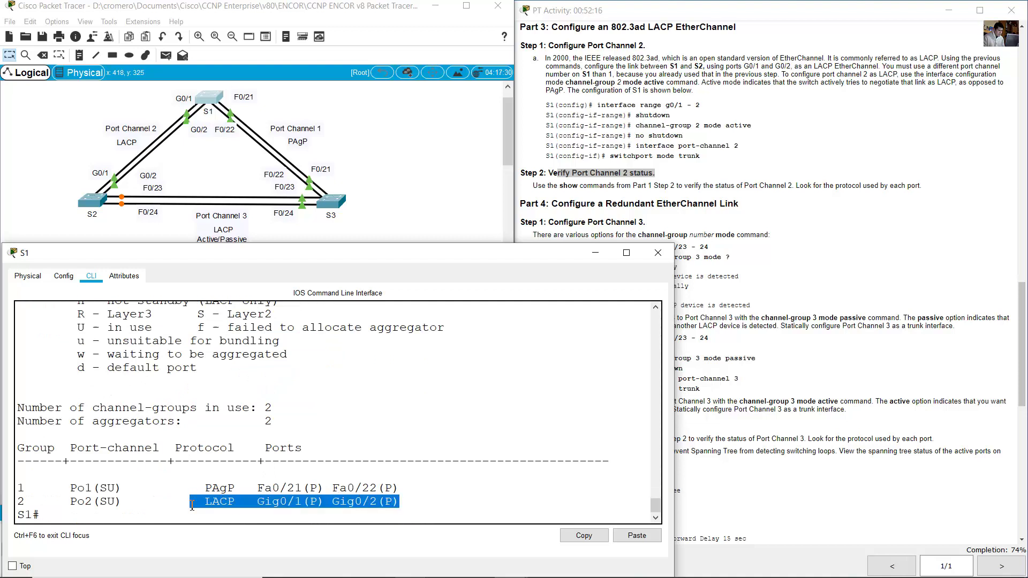
{"action": "left_click", "coordinate": [117, 509]}
- Leave configuration mode on S2 and run show etherchannel summary
{"action": "left_click", "coordinate": [92, 201]}
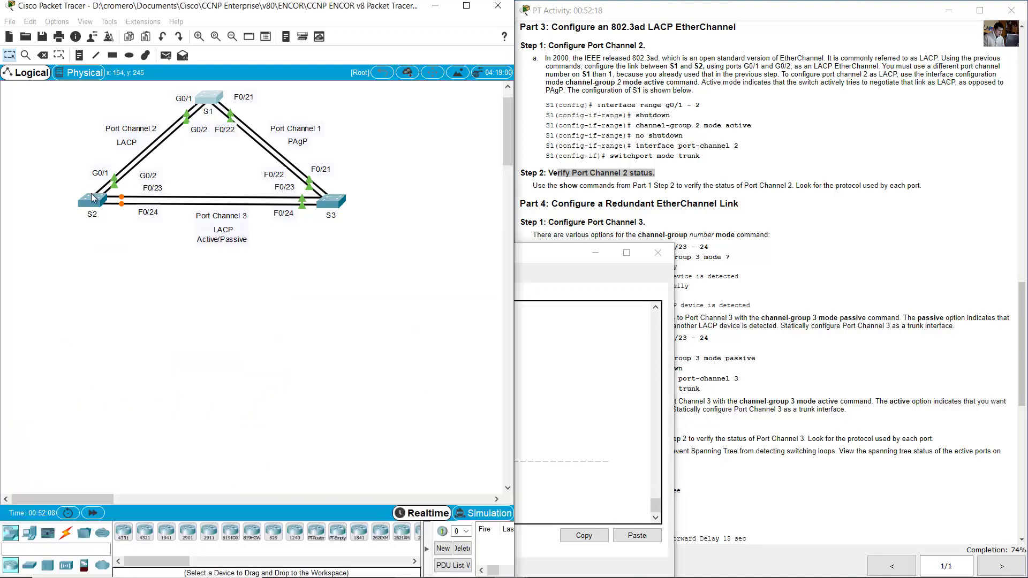
{"action": "type", "text": "end"}
{"action": "key", "text": "Return"}
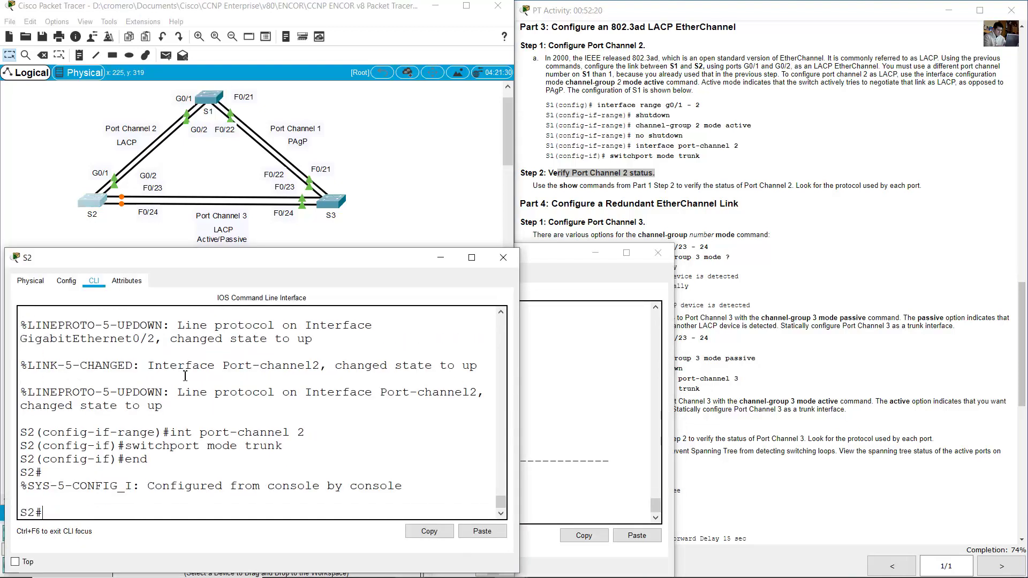
{"action": "type", "text": "show"}
{"action": "type", "text": " ehte"}
{"action": "key", "text": "BackSpace"}
{"action": "key", "text": "BackSpace"}
{"action": "type", "text": "therchannel summary"}
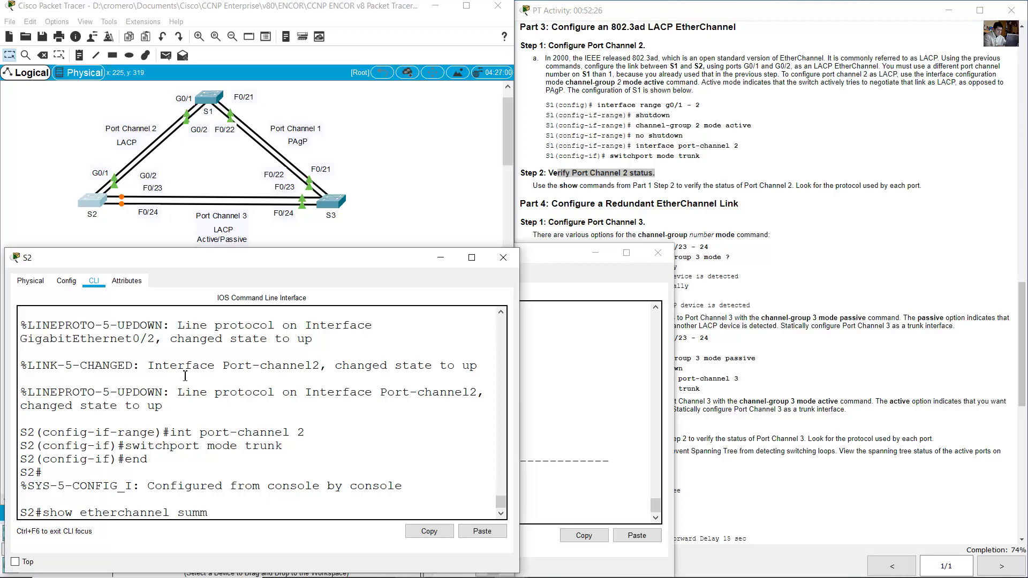
{"action": "key", "text": "Return"}
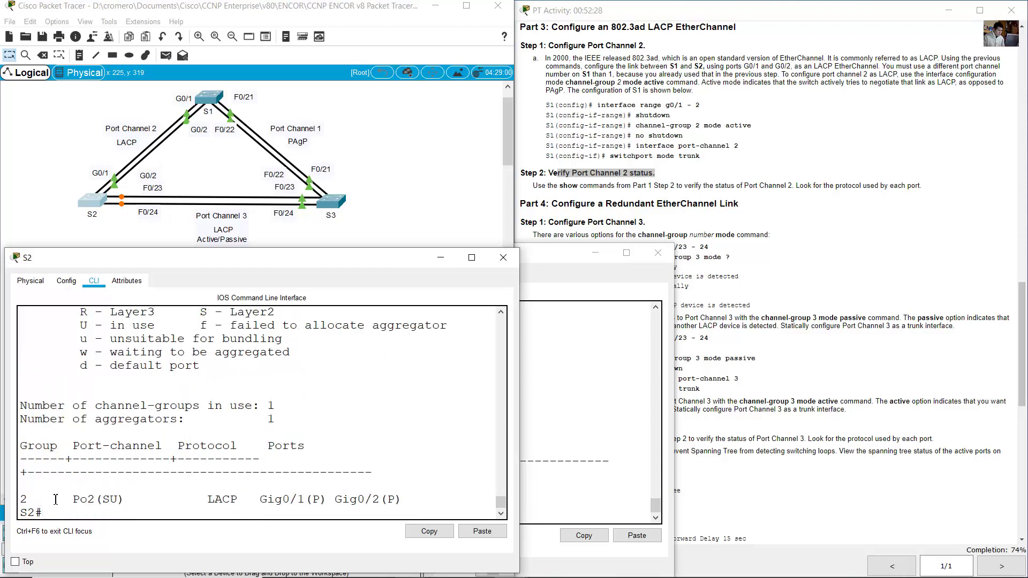
- Examine the group 2 row of the S2 summary for its port-channel status and member port flags
{"action": "left_click_drag", "start_coordinate": [56, 499], "coordinate": [114, 498]}
{"action": "left_click", "coordinate": [105, 498]}
{"action": "left_click_drag", "start_coordinate": [31, 499], "coordinate": [19, 499]}
{"action": "left_click_drag", "start_coordinate": [103, 499], "coordinate": [114, 498]}
{"action": "left_click_drag", "start_coordinate": [312, 499], "coordinate": [388, 498]}
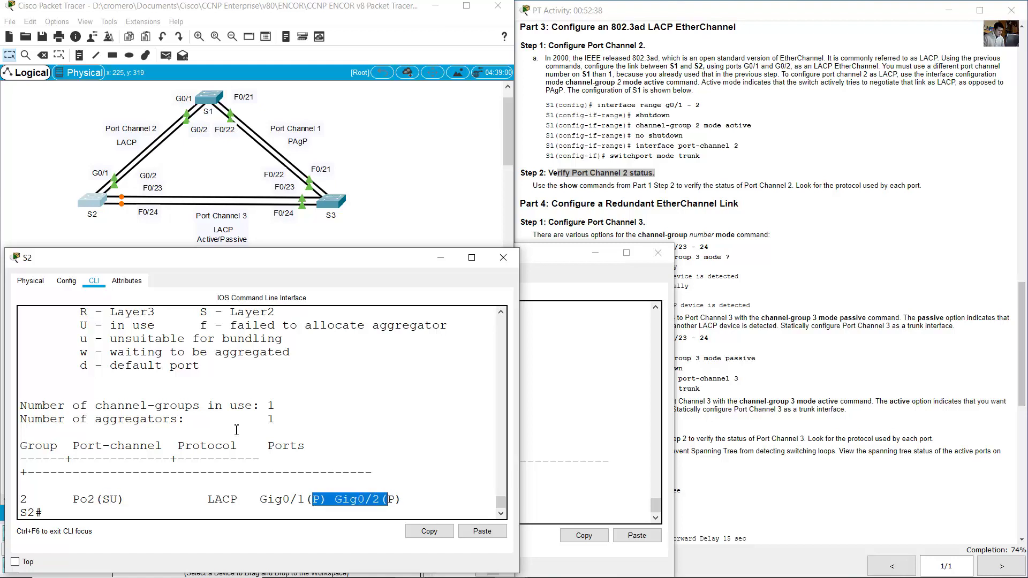
- Look up the P flag in the legend of the S2 EtherChannel summary
{"action": "scroll", "coordinate": [321, 455], "scroll_direction": "up", "scroll_amount": 3}
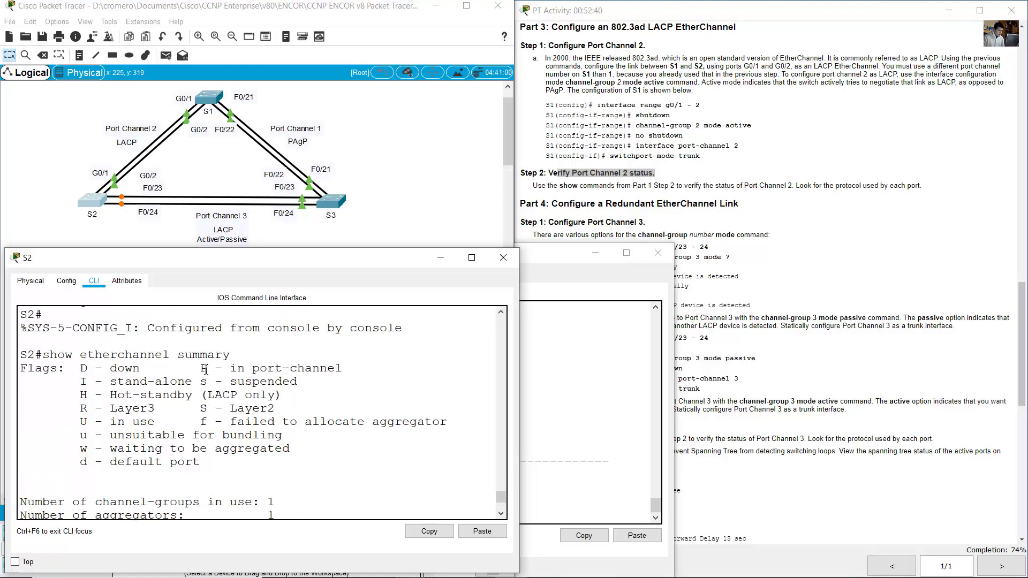
{"action": "left_click_drag", "start_coordinate": [224, 374], "coordinate": [364, 372]}
{"action": "scroll", "coordinate": [352, 445], "scroll_direction": "down", "scroll_amount": 3}
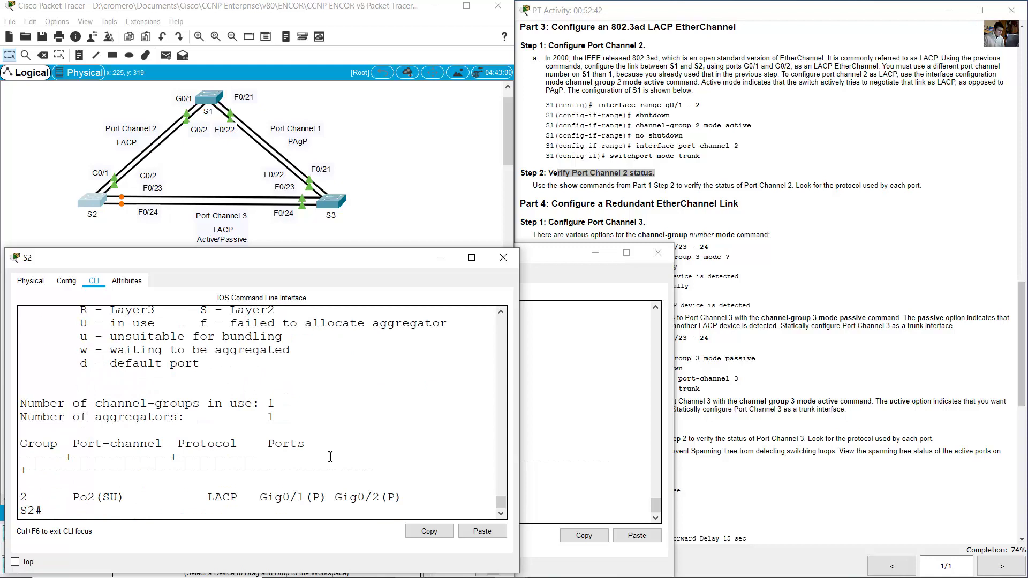
- Run show interface trunk on S2 and examine the Po2 row for its mode, encapsulation, status and native VLAN
{"action": "key", "text": "Up"}
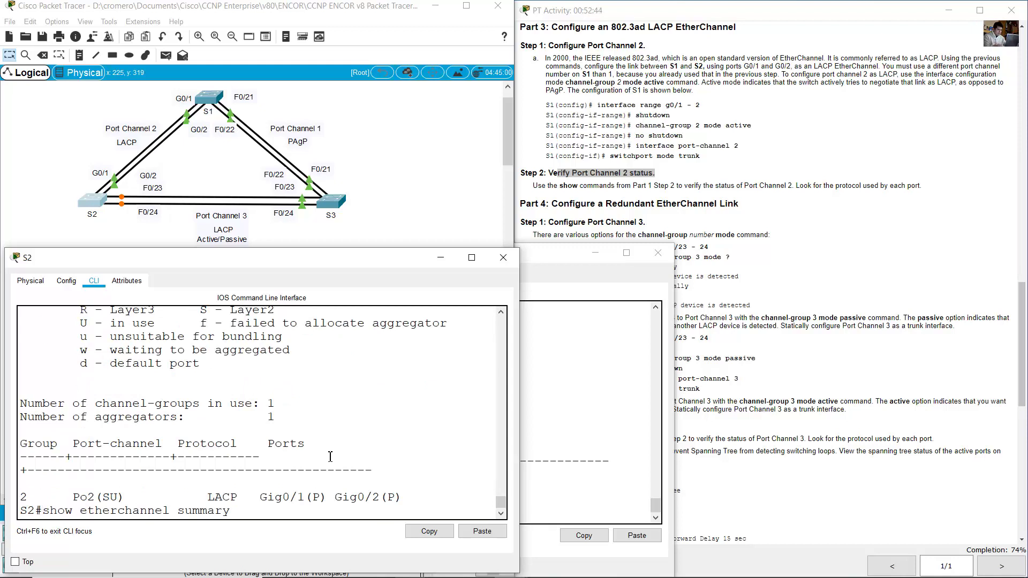
{"action": "key", "text": "BackSpace"}
{"action": "key", "text": "BackSpace"}
{"action": "key", "text": "BackSpace"}
{"action": "key", "text": "BackSpace"}
{"action": "key", "text": "BackSpace"}
{"action": "key", "text": "BackSpace"}
{"action": "key", "text": "BackSpace"}
{"action": "key", "text": "BackSpace"}
{"action": "key", "text": "BackSpace"}
{"action": "key", "text": "BackSpace"}
{"action": "key", "text": "BackSpace"}
{"action": "key", "text": "BackSpace"}
{"action": "key", "text": "BackSpace"}
{"action": "key", "text": "BackSpace"}
{"action": "key", "text": "BackSpace"}
{"action": "key", "text": "BackSpace"}
{"action": "key", "text": "BackSpace"}
{"action": "key", "text": "BackSpace"}
{"action": "key", "text": "BackSpace"}
{"action": "key", "text": "BackSpace"}
{"action": "type", "text": "interface trunk"}
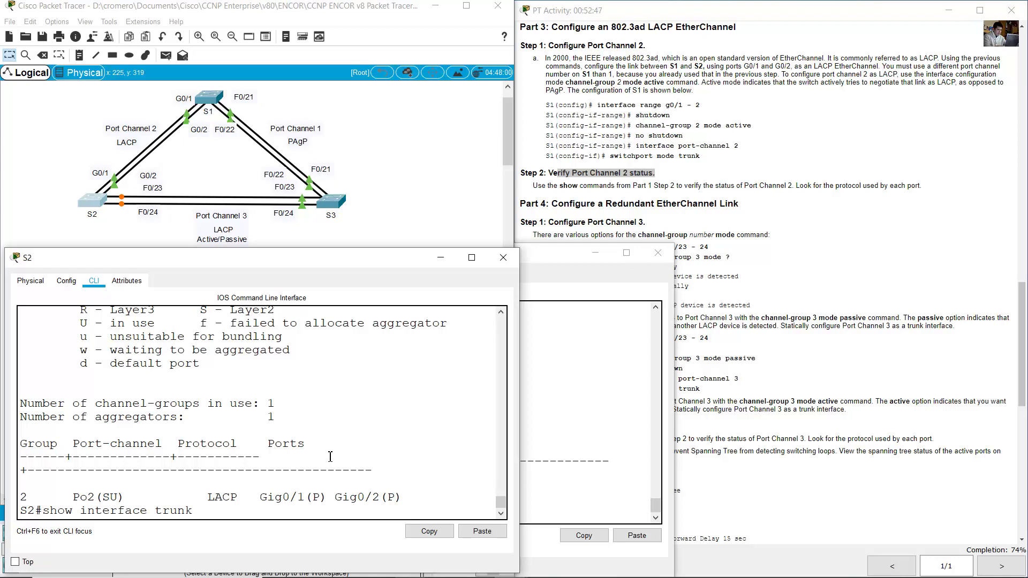
{"action": "key", "text": "Return"}
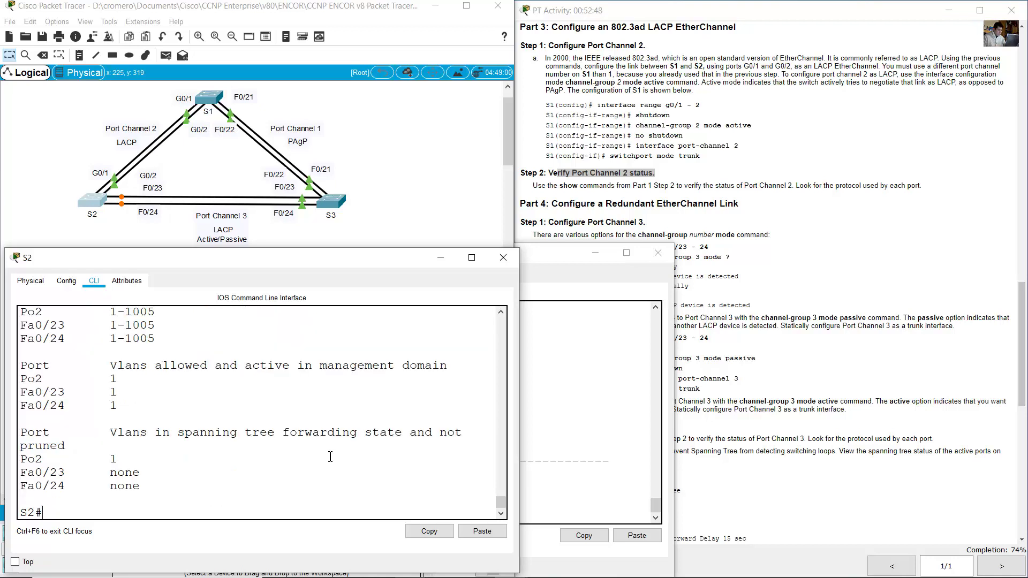
{"action": "scroll", "coordinate": [330, 456], "scroll_direction": "up", "scroll_amount": 4}
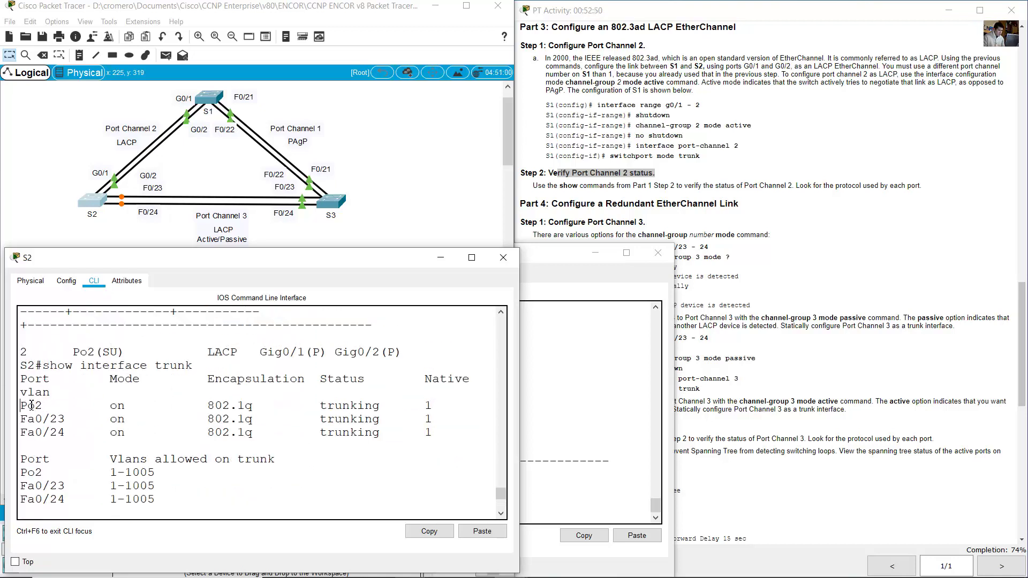
{"action": "left_click_drag", "start_coordinate": [31, 405], "coordinate": [436, 406]}
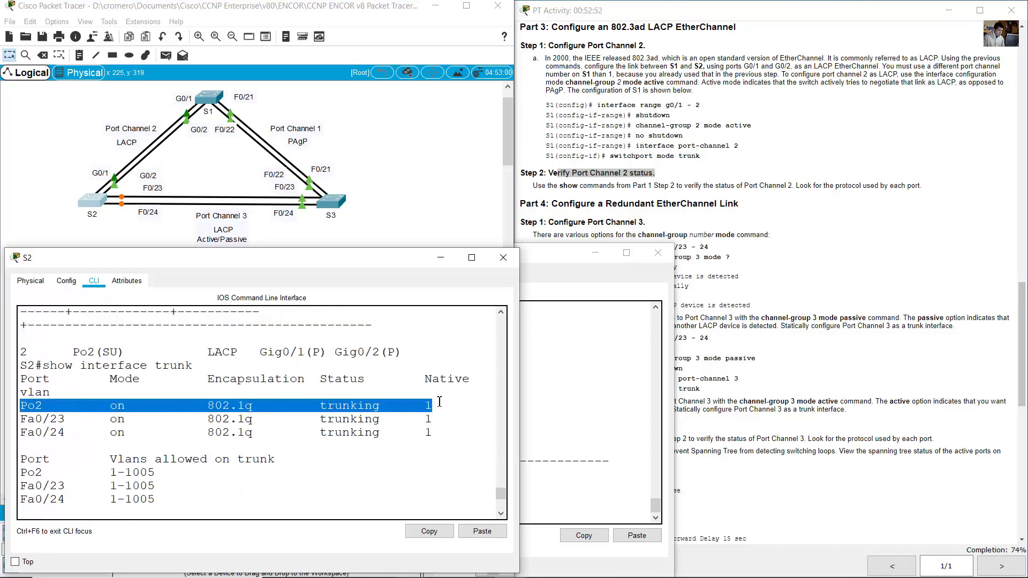
- Read the Part 4 Step 1 instructions for Port Channel 3 and locate the F0/23 and F0/24 links between S2 and S3
{"action": "left_click", "coordinate": [435, 211]}
{"action": "left_click", "coordinate": [705, 211]}
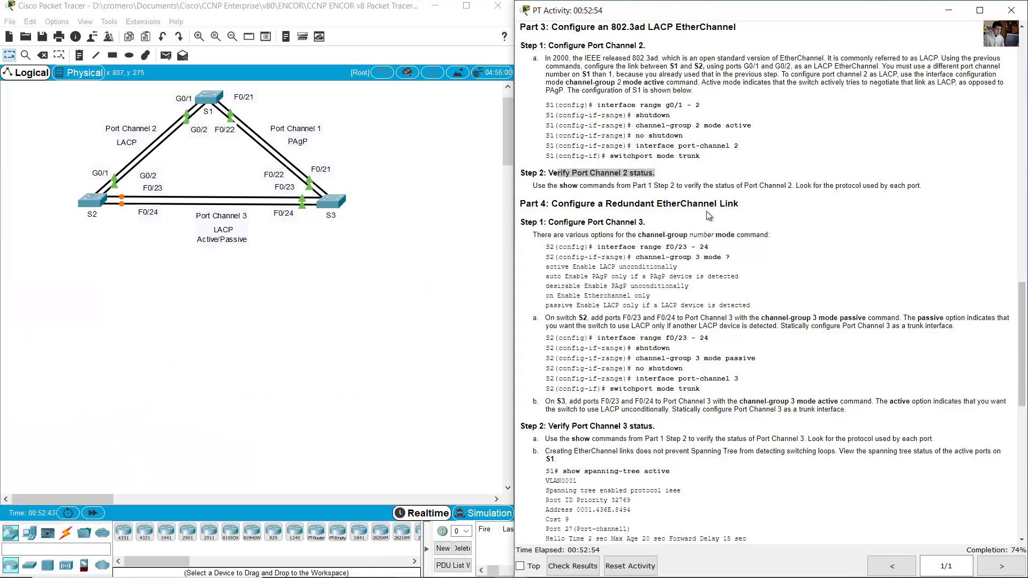
{"action": "left_click_drag", "start_coordinate": [564, 206], "coordinate": [747, 206]}
{"action": "scroll", "coordinate": [747, 206], "scroll_direction": "down", "scroll_amount": 1}
{"action": "scroll", "coordinate": [747, 206], "scroll_direction": "down", "scroll_amount": 2}
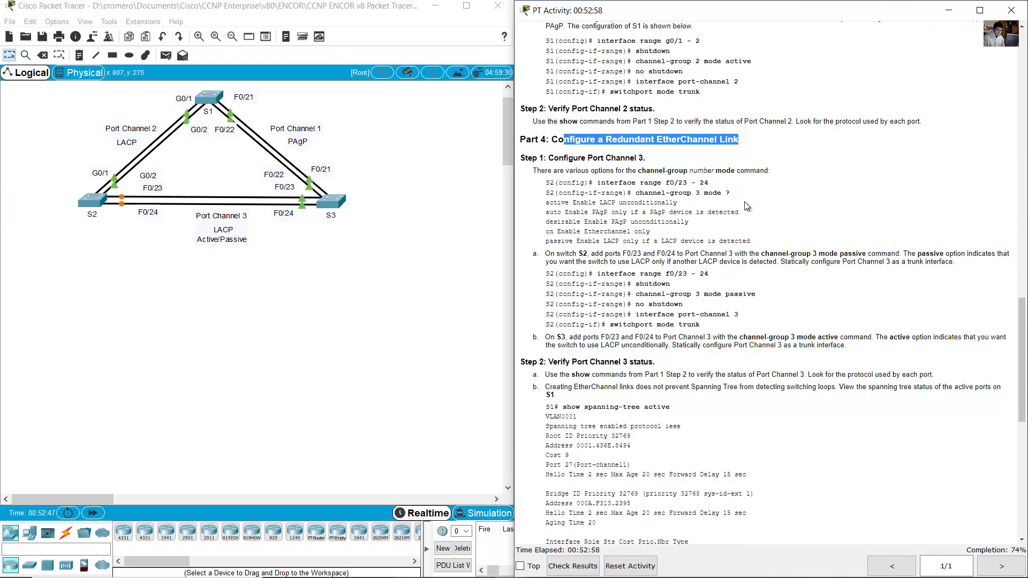
{"action": "left_click_drag", "start_coordinate": [554, 126], "coordinate": [664, 124]}
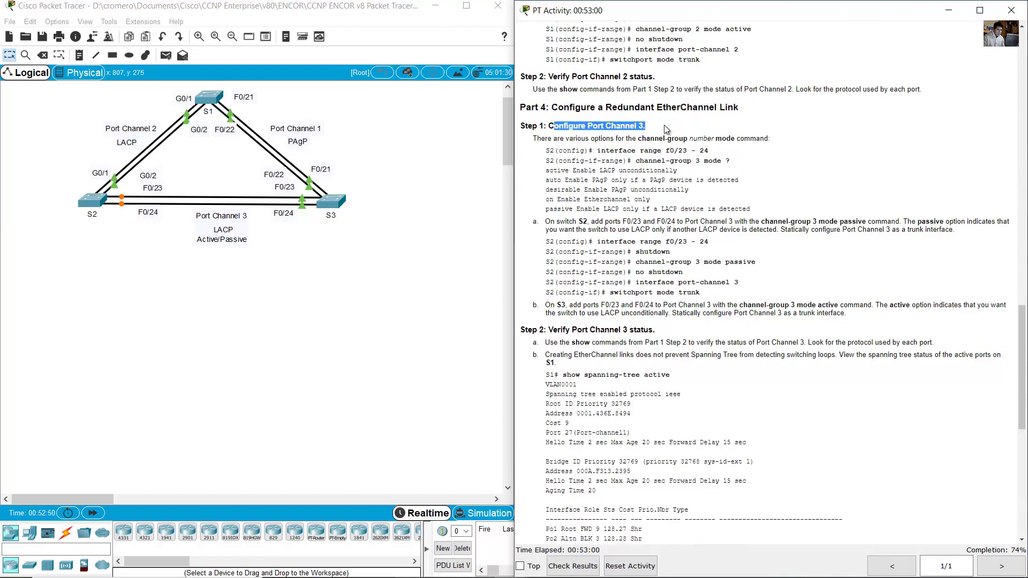
{"action": "left_click", "coordinate": [540, 142]}
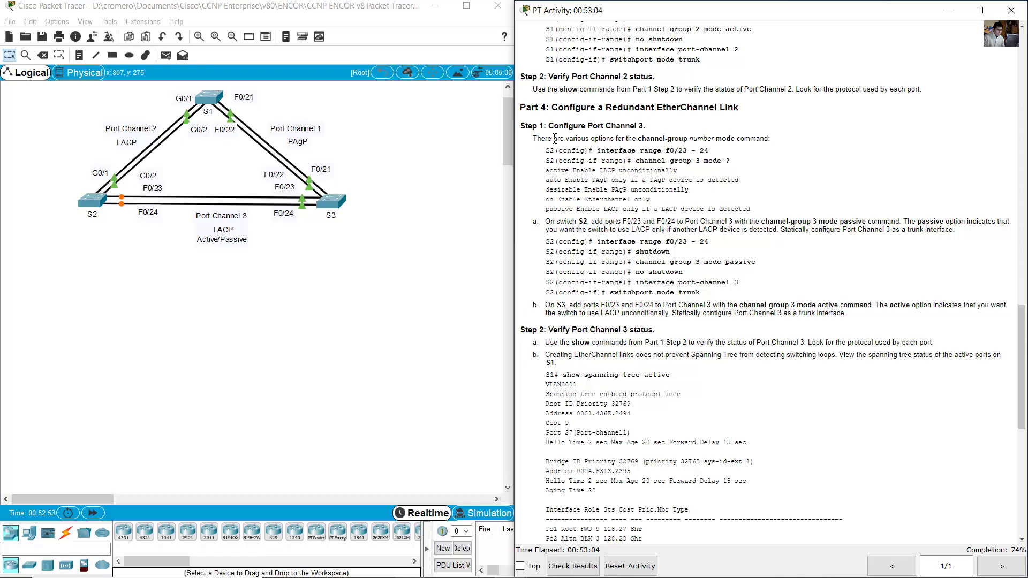
{"action": "left_click_drag", "start_coordinate": [537, 138], "coordinate": [775, 139]}
{"action": "left_click", "coordinate": [747, 153]}
{"action": "scroll", "coordinate": [747, 154], "scroll_direction": "down", "scroll_amount": 1}
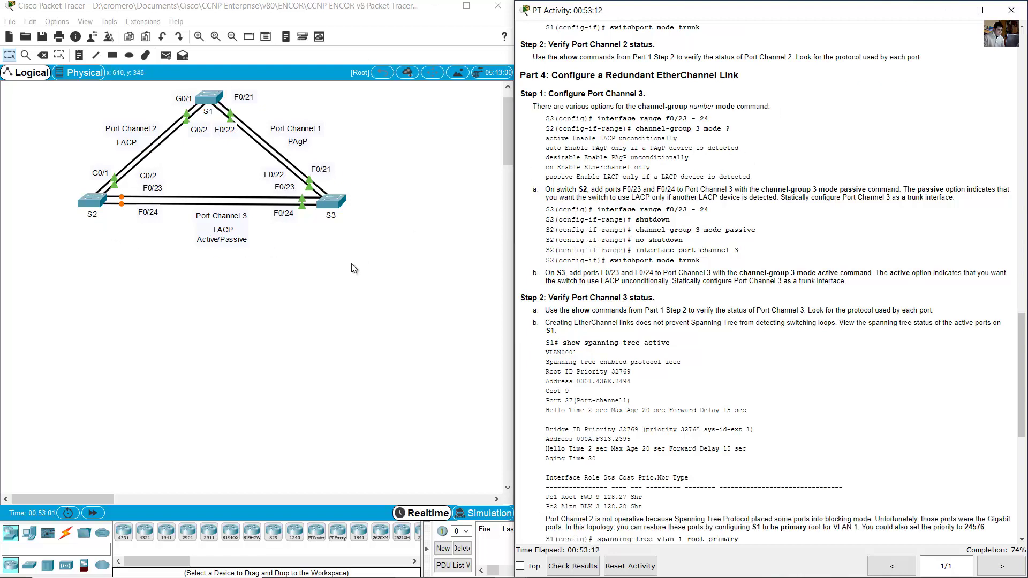
{"action": "left_click_drag", "start_coordinate": [220, 278], "coordinate": [180, 175]}
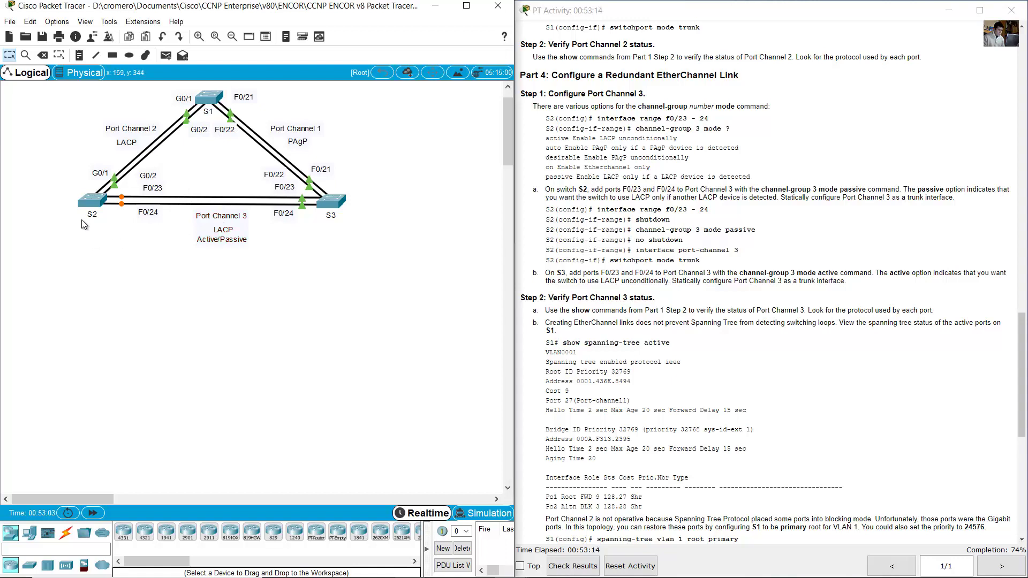
{"action": "left_click", "coordinate": [270, 217]}
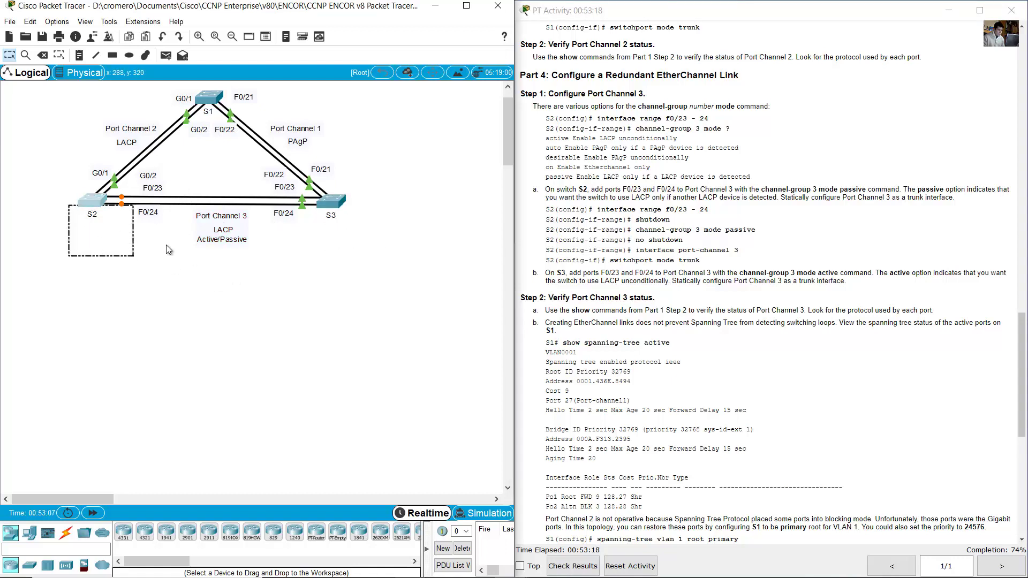
{"action": "left_click_drag", "start_coordinate": [160, 267], "coordinate": [136, 196]}
- Open the S2 command line, enter global configuration mode and select the interface range f0/23-24
{"action": "left_click", "coordinate": [98, 205]}
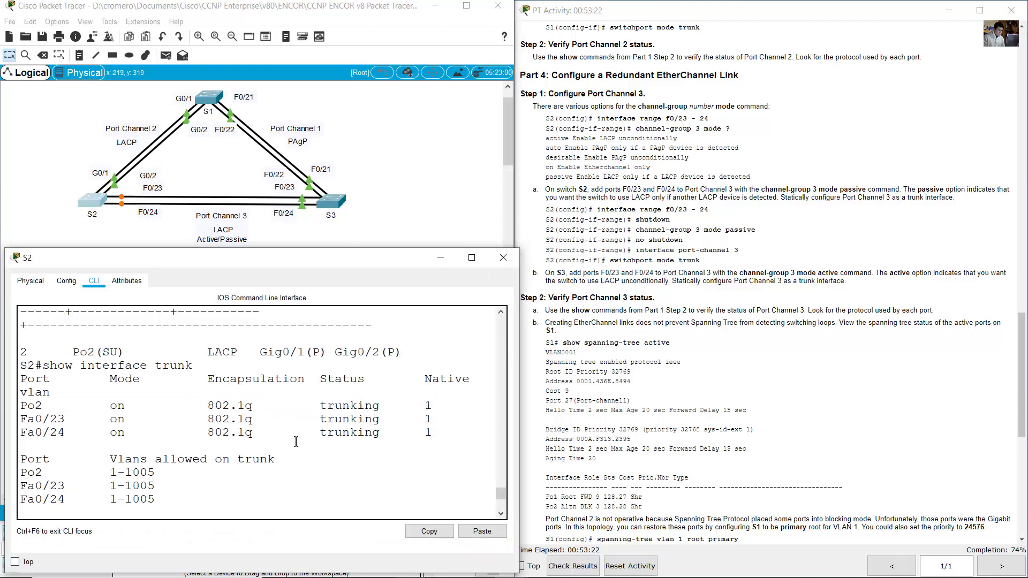
{"action": "key", "text": "Return"}
{"action": "type", "text": "conf term"}
{"action": "key", "text": "Return"}
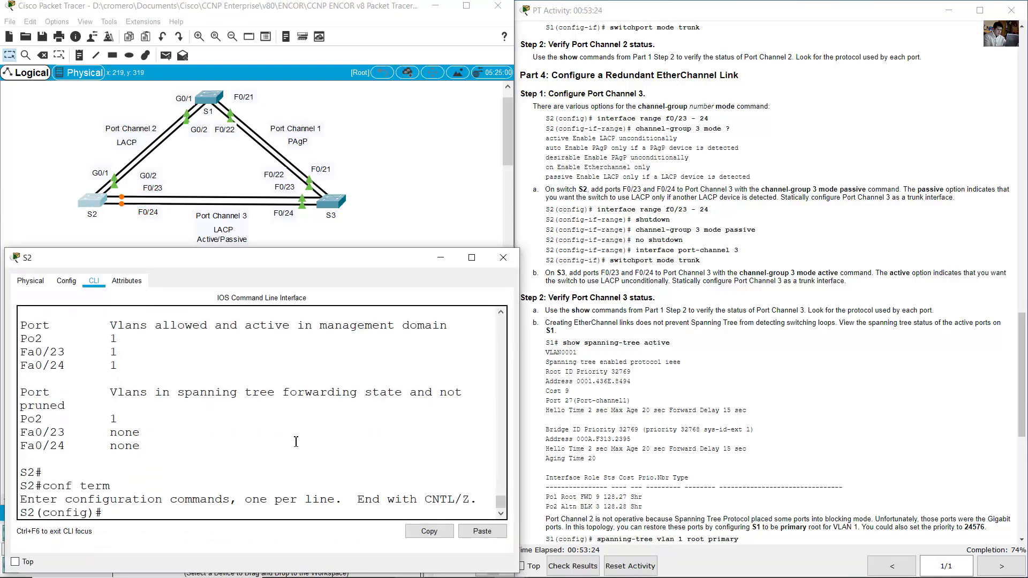
{"action": "type", "text": "int range f0/23-2"}
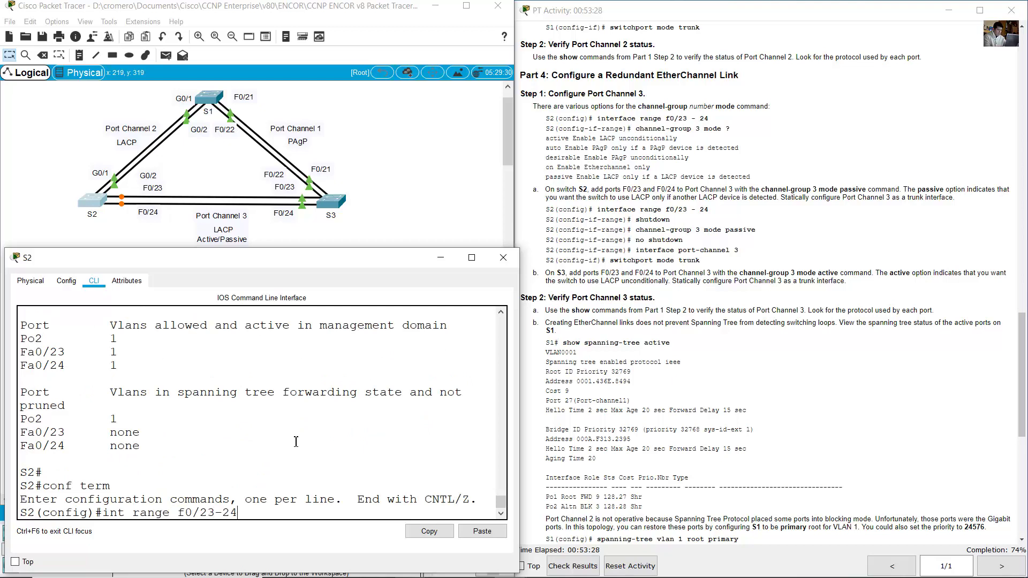
{"action": "type", "text": "4"}
{"action": "key", "text": "Return"}
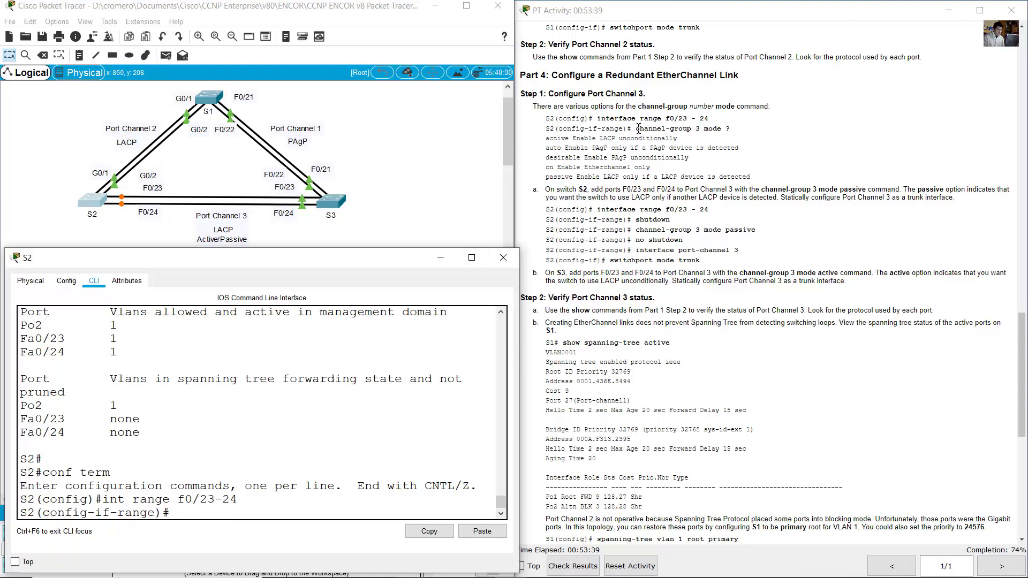
- List the available modes for channel-group 3 on S2 with channel-group 3 mode ?, following the lab instructions
{"action": "left_click_drag", "start_coordinate": [637, 129], "coordinate": [735, 134]}
{"action": "left_click", "coordinate": [729, 132]}
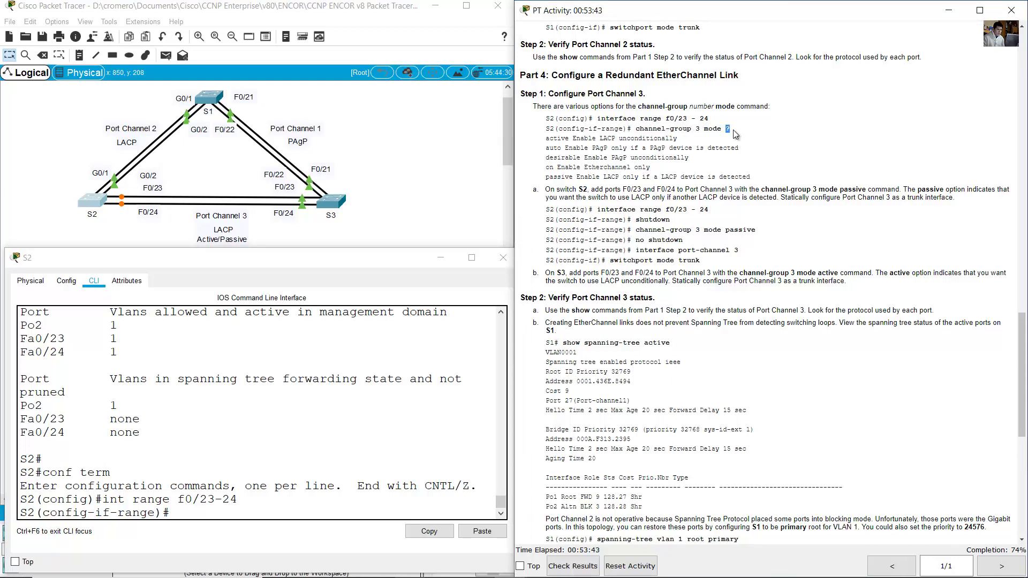
{"action": "left_click", "coordinate": [336, 477]}
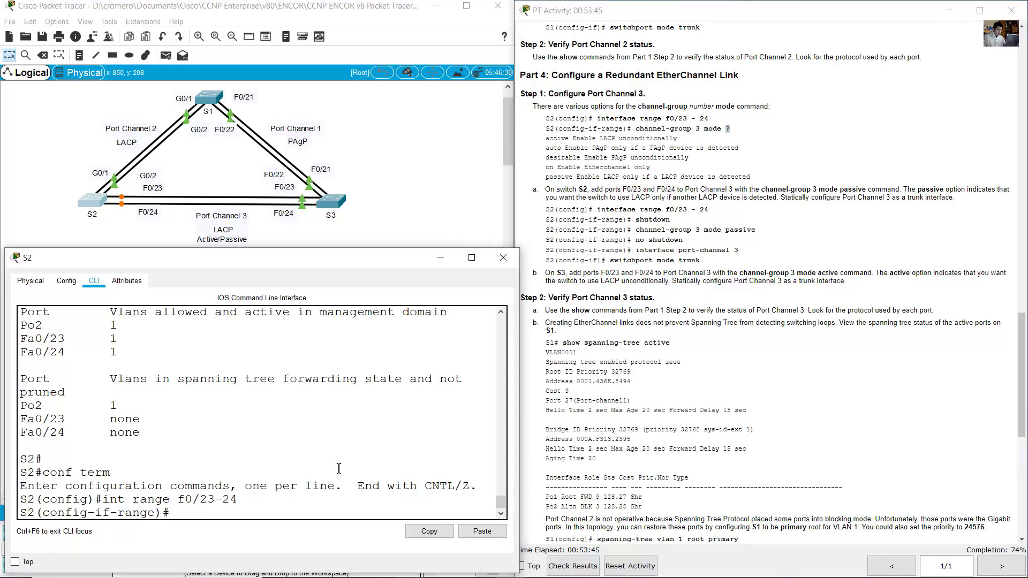
{"action": "type", "text": "channel-group 3 mode "}
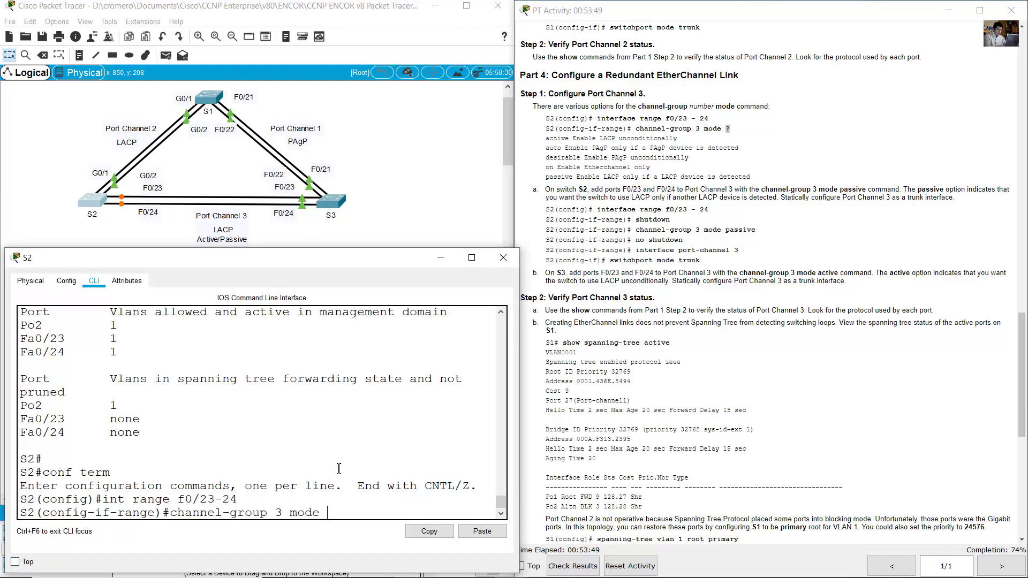
{"action": "type", "text": "?"}
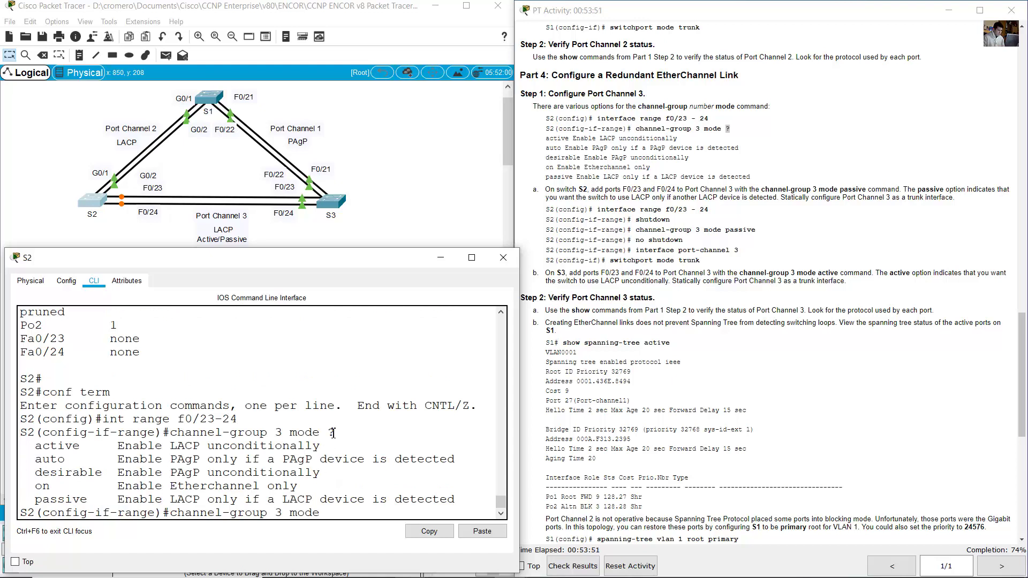
- Examine the descriptions of the active, passive, desirable, auto and on modes in the channel-group help output
{"action": "left_click_drag", "start_coordinate": [326, 433], "coordinate": [345, 433]}
{"action": "left_click_drag", "start_coordinate": [37, 446], "coordinate": [321, 447]}
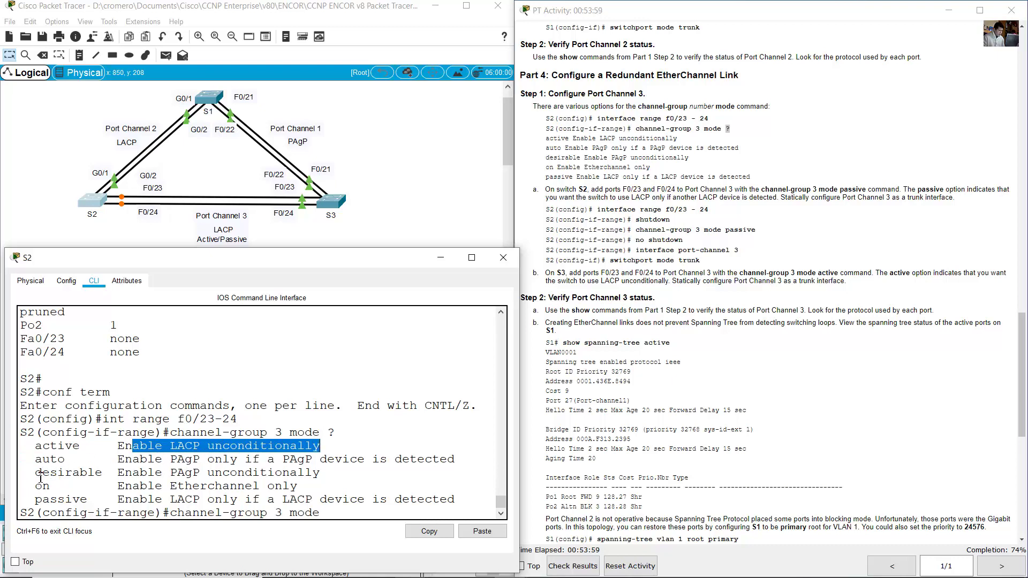
{"action": "left_click_drag", "start_coordinate": [35, 503], "coordinate": [458, 499]}
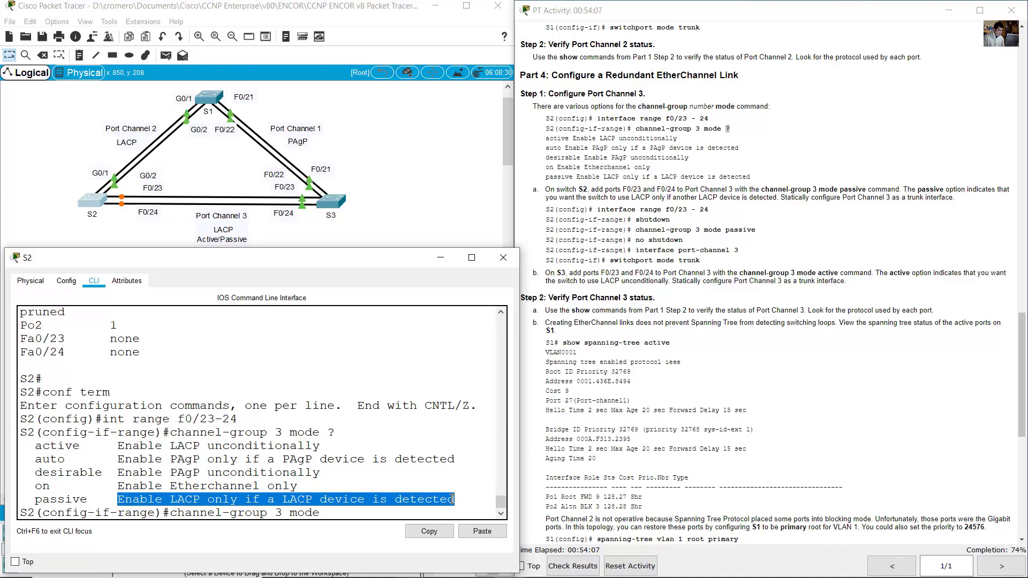
{"action": "left_click", "coordinate": [138, 456]}
{"action": "left_click_drag", "start_coordinate": [36, 473], "coordinate": [323, 472]}
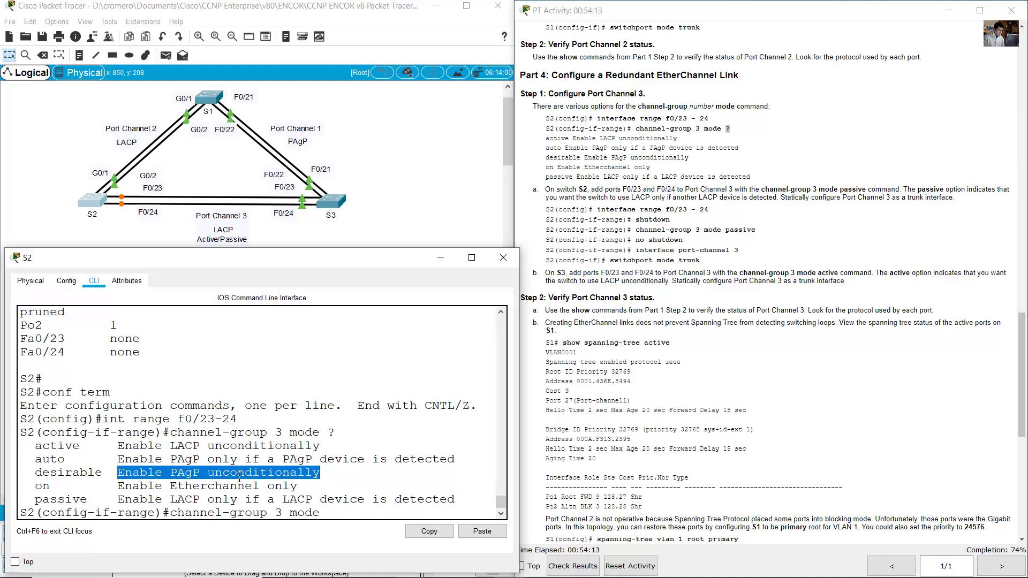
{"action": "left_click_drag", "start_coordinate": [35, 459], "coordinate": [459, 458]}
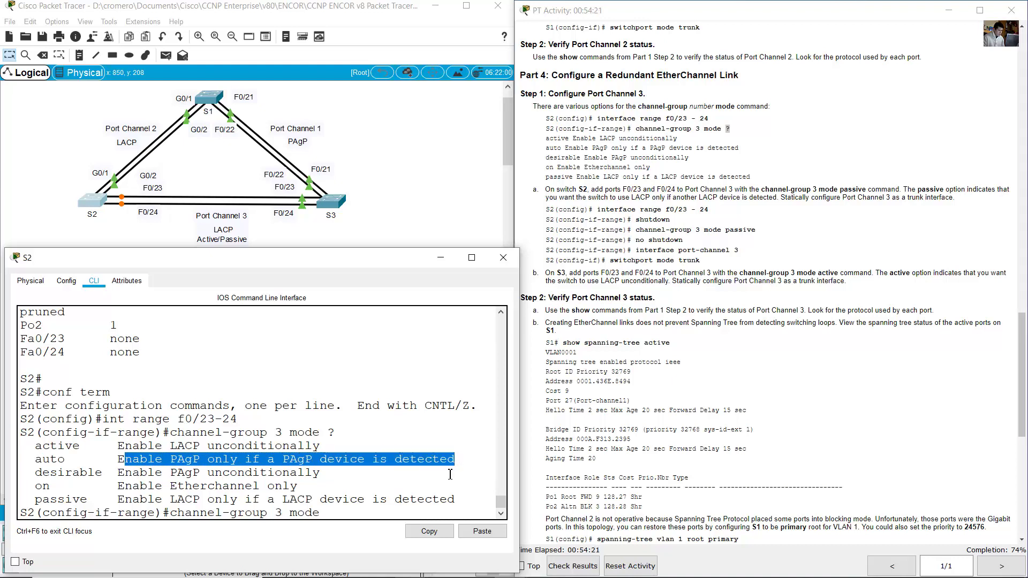
{"action": "left_click", "coordinate": [230, 480]}
{"action": "left_click_drag", "start_coordinate": [43, 488], "coordinate": [307, 485]}
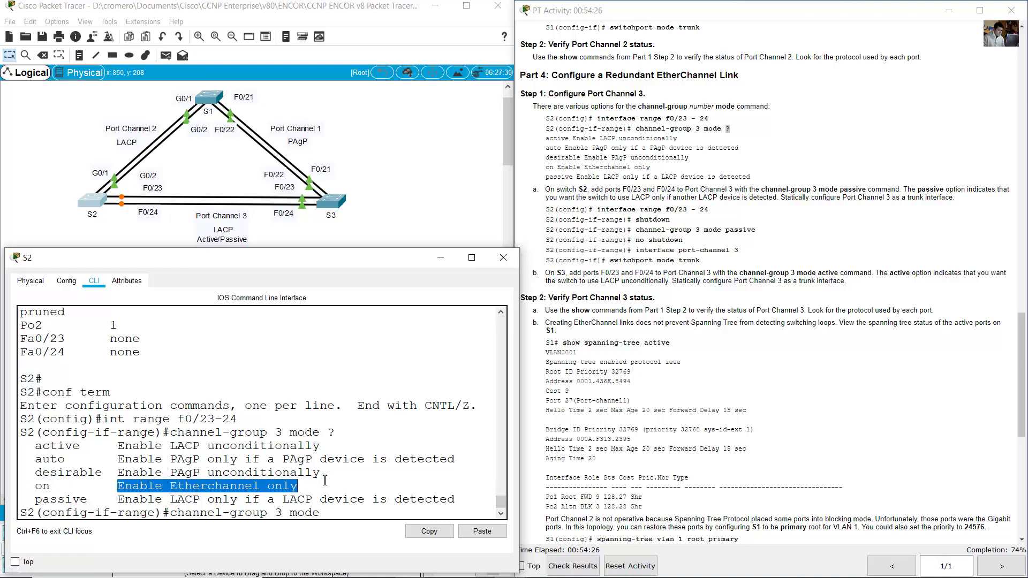
- Read the lab instruction on adding S2's F0/23 and F0/24 to Port Channel 3 in passive mode as a static trunk
{"action": "left_click", "coordinate": [709, 238]}
{"action": "scroll", "coordinate": [709, 238], "scroll_direction": "down", "scroll_amount": 2}
{"action": "left_click_drag", "start_coordinate": [550, 127], "coordinate": [954, 134]}
{"action": "left_click", "coordinate": [913, 142]}
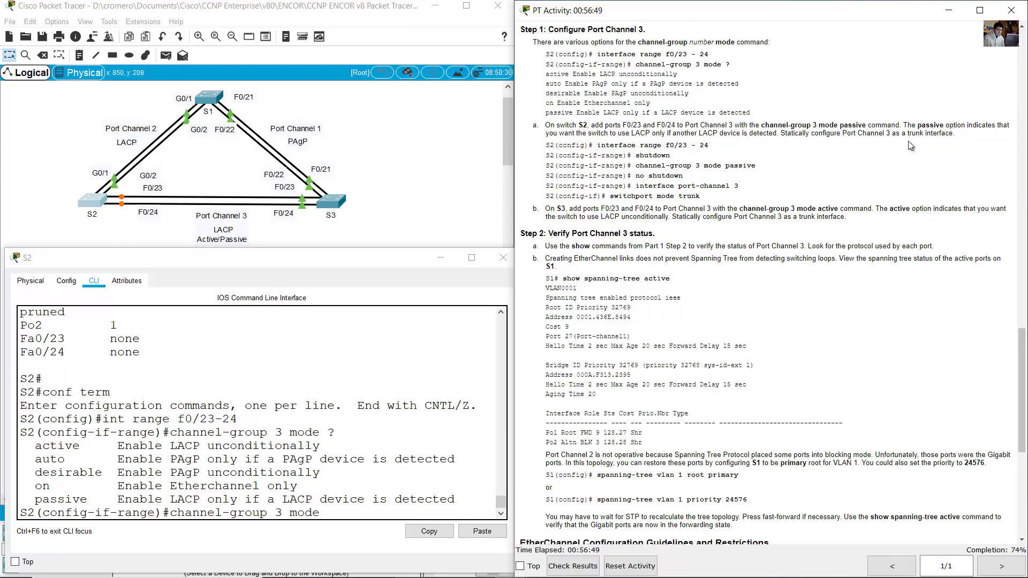
{"action": "left_click_drag", "start_coordinate": [788, 135], "coordinate": [951, 137]}
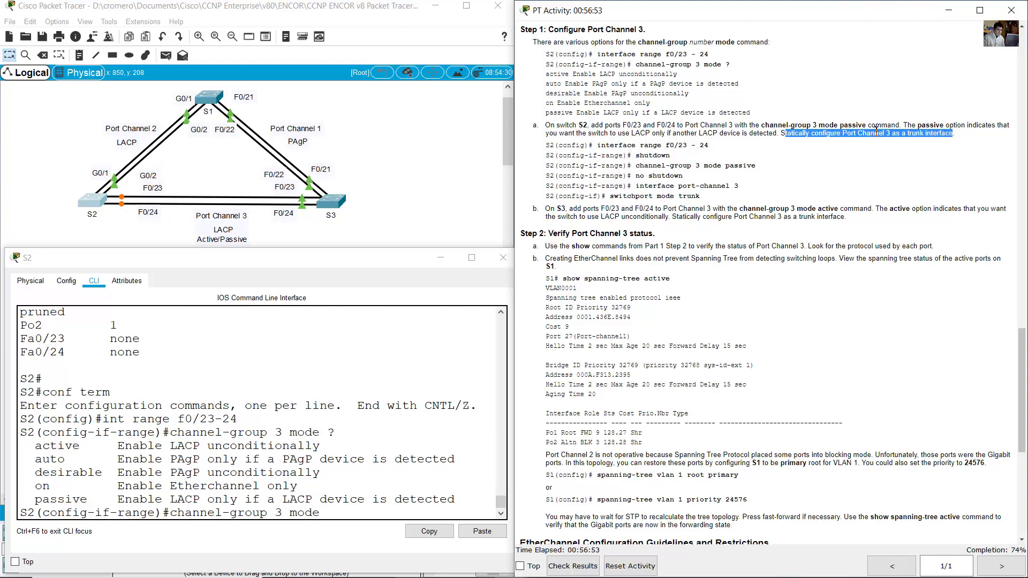
{"action": "left_click", "coordinate": [127, 231]}
{"action": "left_click_drag", "start_coordinate": [153, 243], "coordinate": [144, 193]}
- Review the S2 command-line history for the earlier port-channel and trunk configuration of the F0/23-24 and G0/1-2 interfaces
{"action": "left_click", "coordinate": [98, 206]}
{"action": "scroll", "coordinate": [327, 431], "scroll_direction": "up", "scroll_amount": 3}
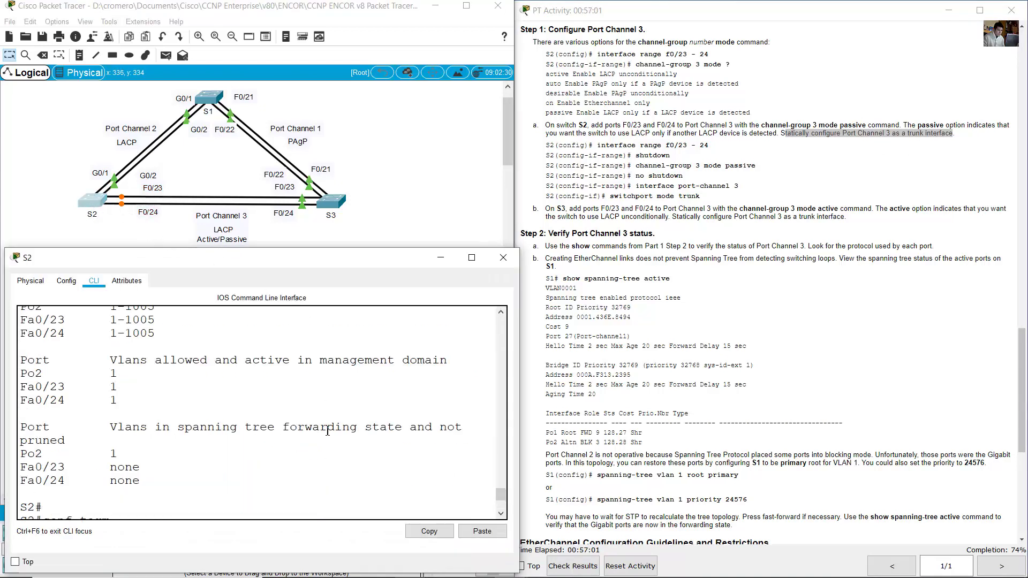
{"action": "scroll", "coordinate": [327, 430], "scroll_direction": "up", "scroll_amount": 10}
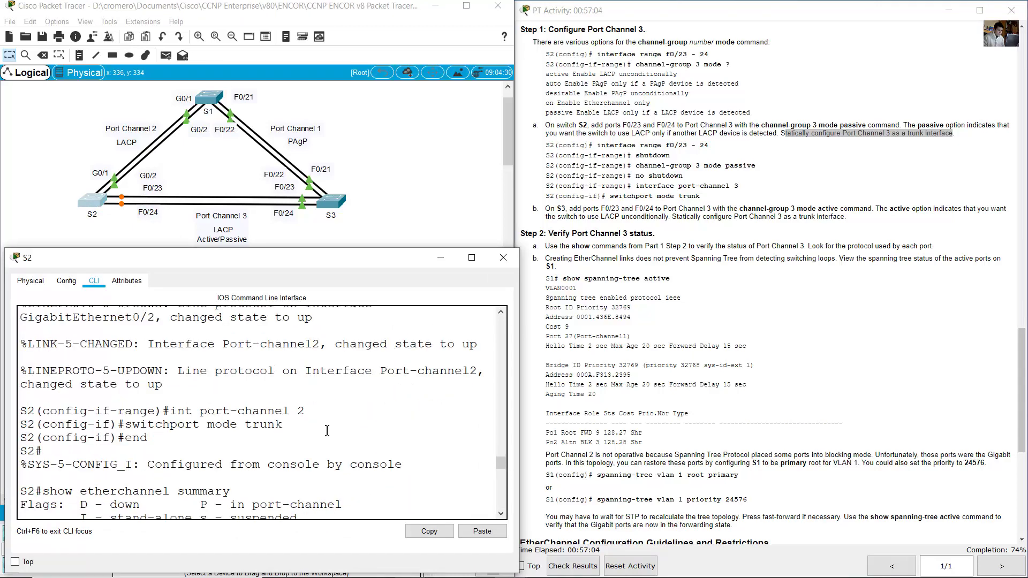
{"action": "scroll", "coordinate": [327, 431], "scroll_direction": "up", "scroll_amount": 10}
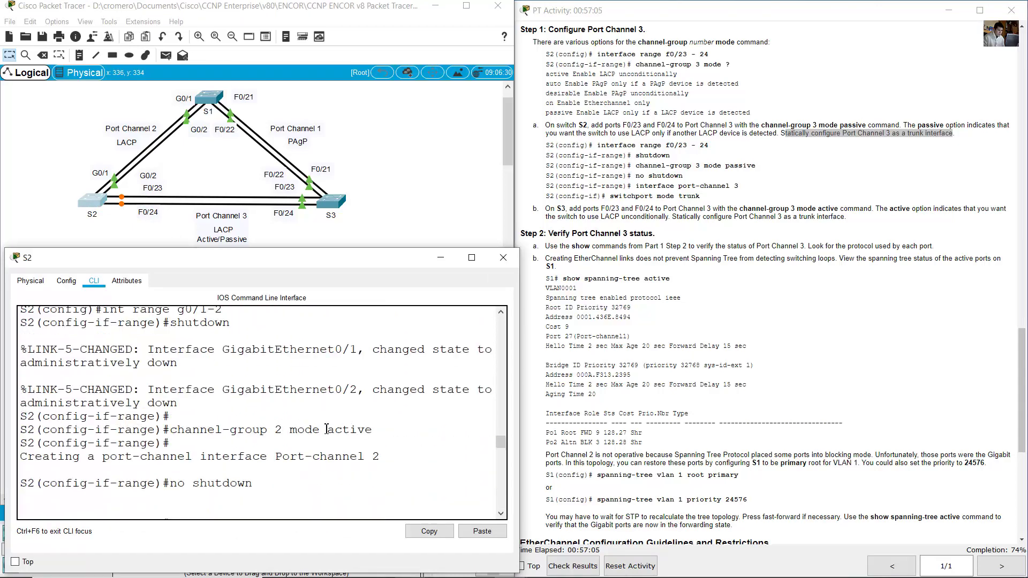
{"action": "scroll", "coordinate": [327, 429], "scroll_direction": "up", "scroll_amount": 10}
{"action": "scroll", "coordinate": [329, 426], "scroll_direction": "down", "scroll_amount": 8}
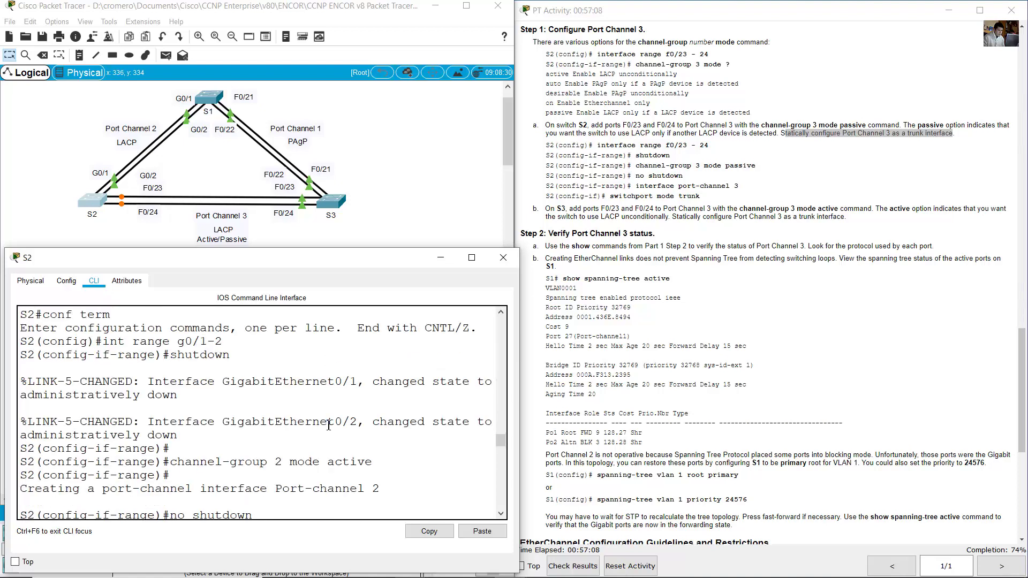
{"action": "scroll", "coordinate": [329, 426], "scroll_direction": "up", "scroll_amount": 2}
{"action": "scroll", "coordinate": [328, 425], "scroll_direction": "down", "scroll_amount": 2}
{"action": "scroll", "coordinate": [329, 425], "scroll_direction": "up", "scroll_amount": 10}
{"action": "scroll", "coordinate": [330, 425], "scroll_direction": "down", "scroll_amount": 12}
{"action": "scroll", "coordinate": [333, 425], "scroll_direction": "up", "scroll_amount": 1}
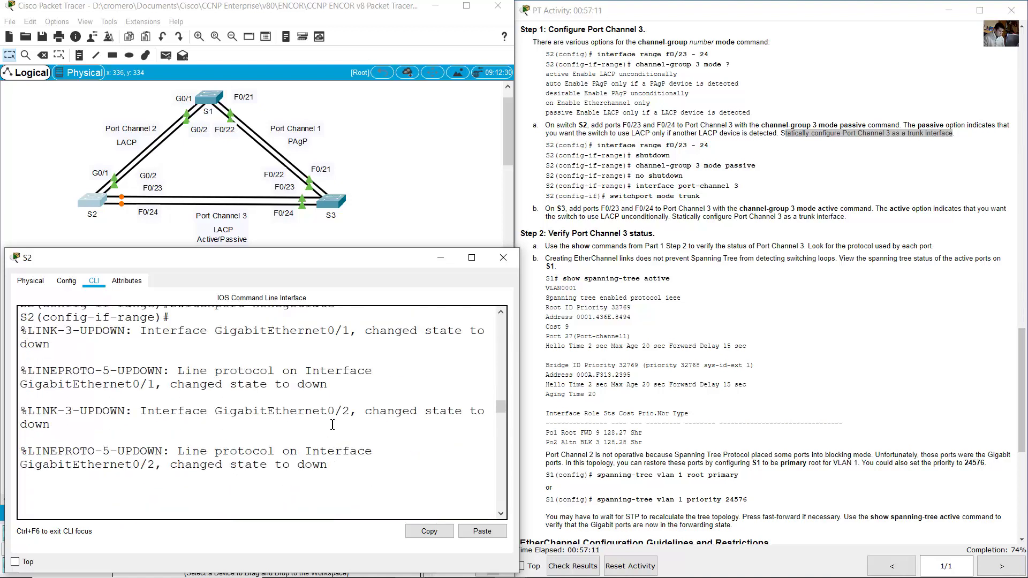
{"action": "scroll", "coordinate": [332, 424], "scroll_direction": "up", "scroll_amount": 6}
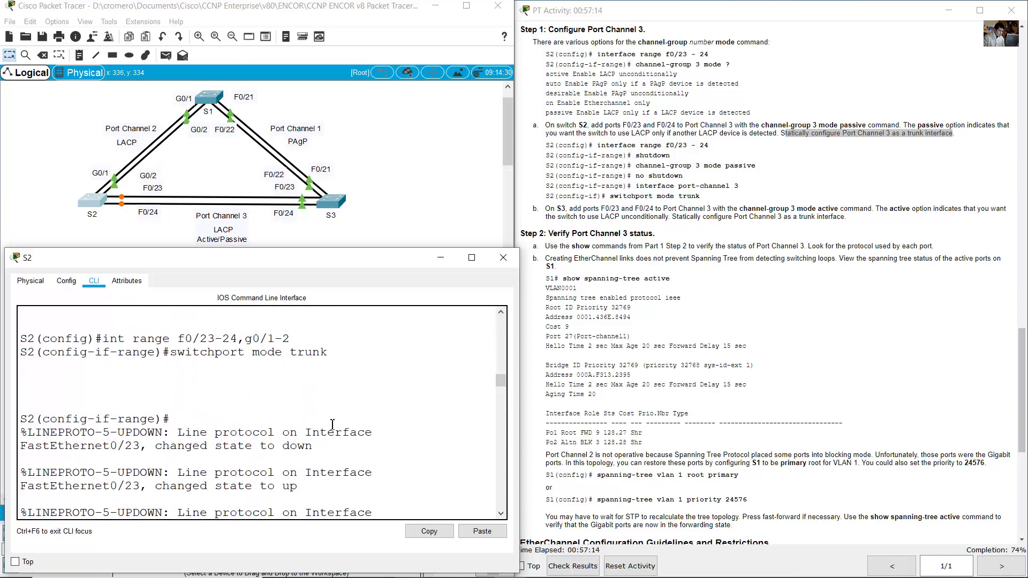
- Review S2's earlier switchport mode trunk command and compare the entered interface range F0/23-24 with the lab instructions
{"action": "scroll", "coordinate": [329, 424], "scroll_direction": "up", "scroll_amount": 1}
{"action": "left_click_drag", "start_coordinate": [174, 374], "coordinate": [327, 394]}
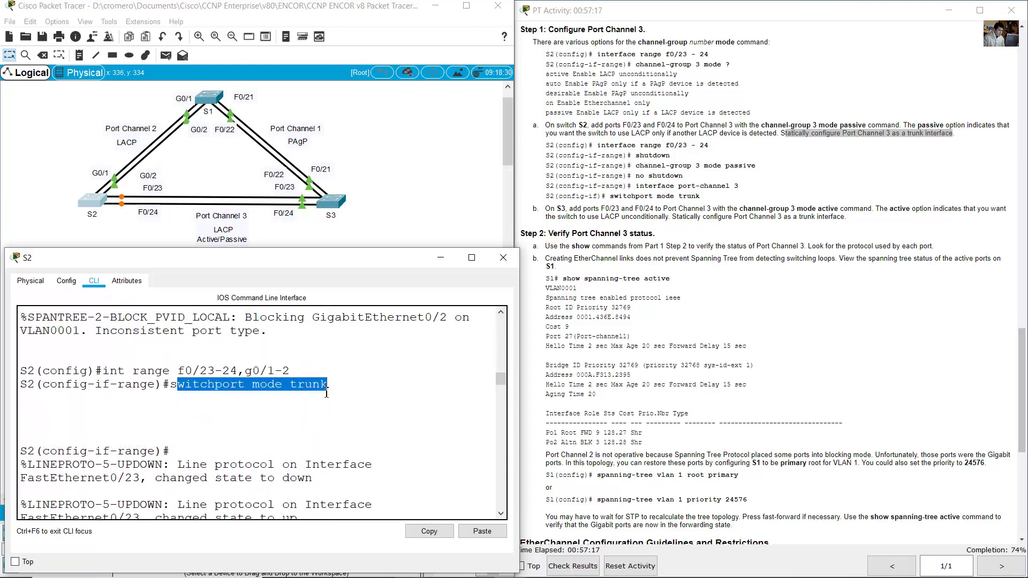
{"action": "left_click_drag", "start_coordinate": [502, 380], "coordinate": [504, 516]}
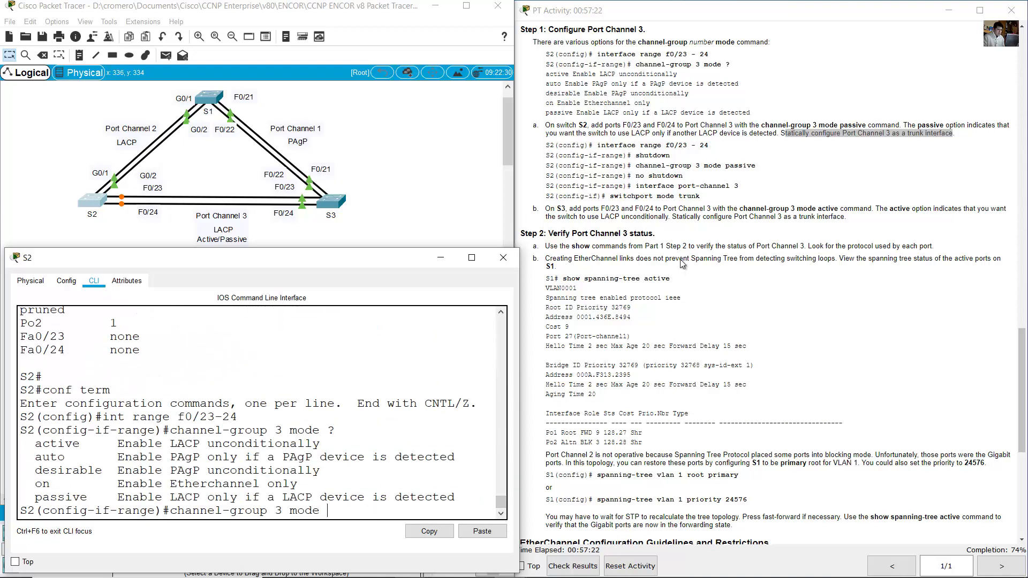
{"action": "left_click_drag", "start_coordinate": [601, 146], "coordinate": [709, 146]}
{"action": "left_click", "coordinate": [301, 409]}
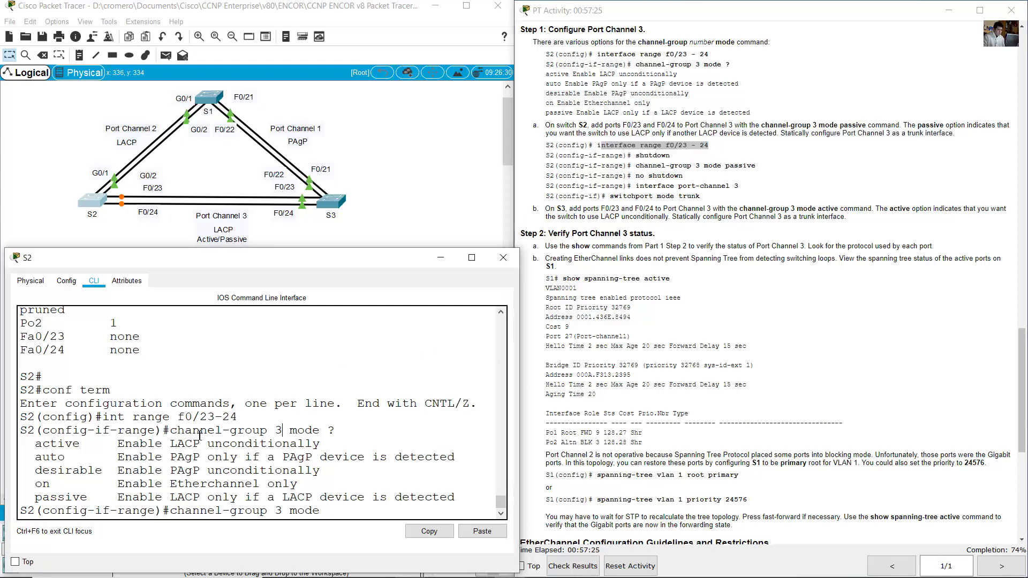
{"action": "left_click_drag", "start_coordinate": [104, 417], "coordinate": [237, 417]}
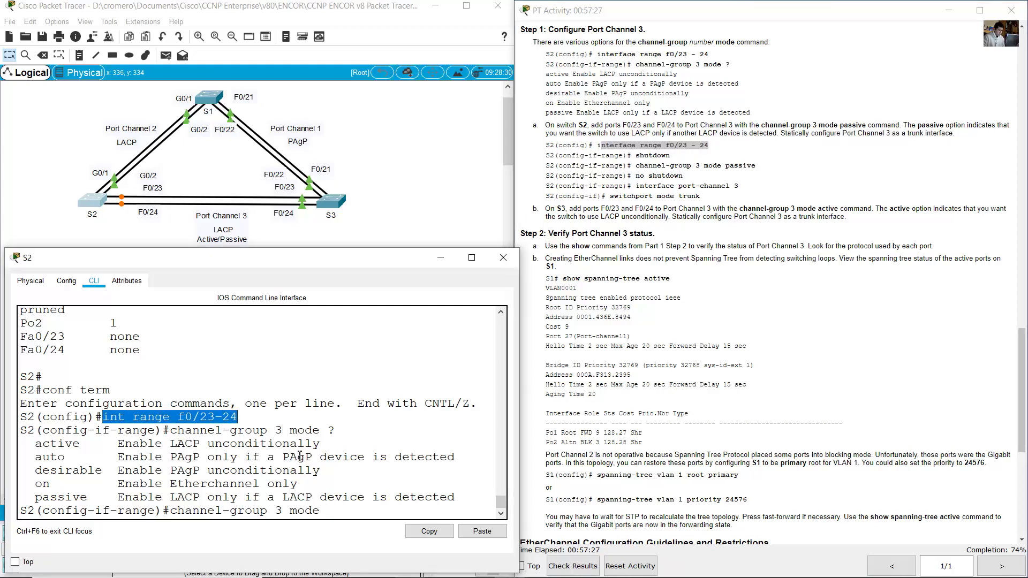
- Discard the unfinished channel-group command on S2 and shut down interfaces F0/23-24
{"action": "left_click", "coordinate": [352, 519]}
{"action": "key", "text": "BackSpace"}
{"action": "key", "text": "BackSpace"}
{"action": "key", "text": "BackSpace"}
{"action": "key", "text": "BackSpace"}
{"action": "key", "text": "BackSpace"}
{"action": "key", "text": "BackSpace"}
{"action": "key", "text": "BackSpace"}
{"action": "key", "text": "BackSpace"}
{"action": "key", "text": "BackSpace"}
{"action": "key", "text": "BackSpace"}
{"action": "key", "text": "BackSpace"}
{"action": "key", "text": "BackSpace"}
{"action": "key", "text": "BackSpace"}
{"action": "key", "text": "BackSpace"}
{"action": "key", "text": "BackSpace"}
{"action": "key", "text": "BackSpace"}
{"action": "key", "text": "BackSpace"}
{"action": "key", "text": "BackSpace"}
{"action": "key", "text": "BackSpace"}
{"action": "key", "text": "BackSpace"}
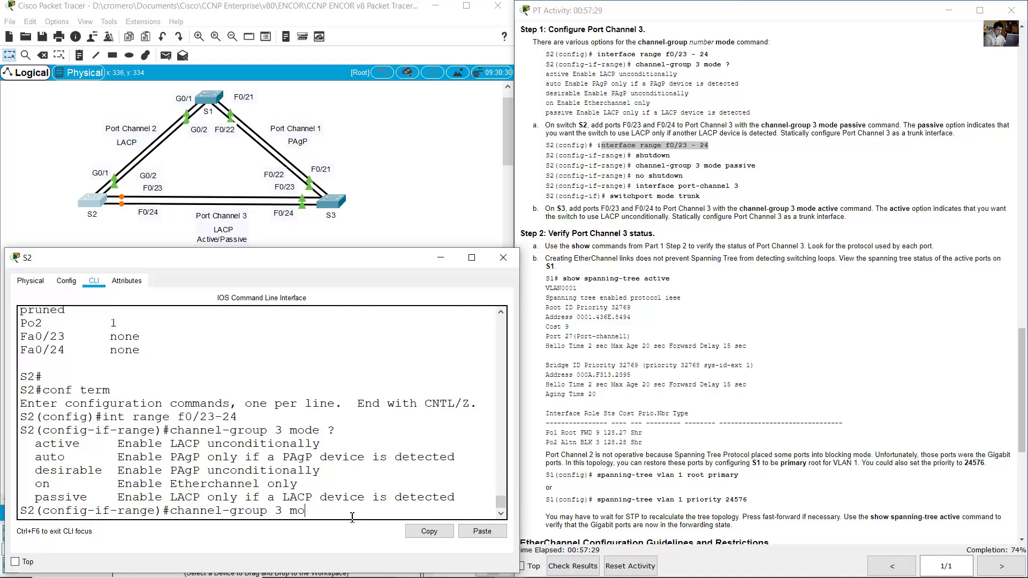
{"action": "type", "text": "shutdown"}
{"action": "key", "text": "Return"}
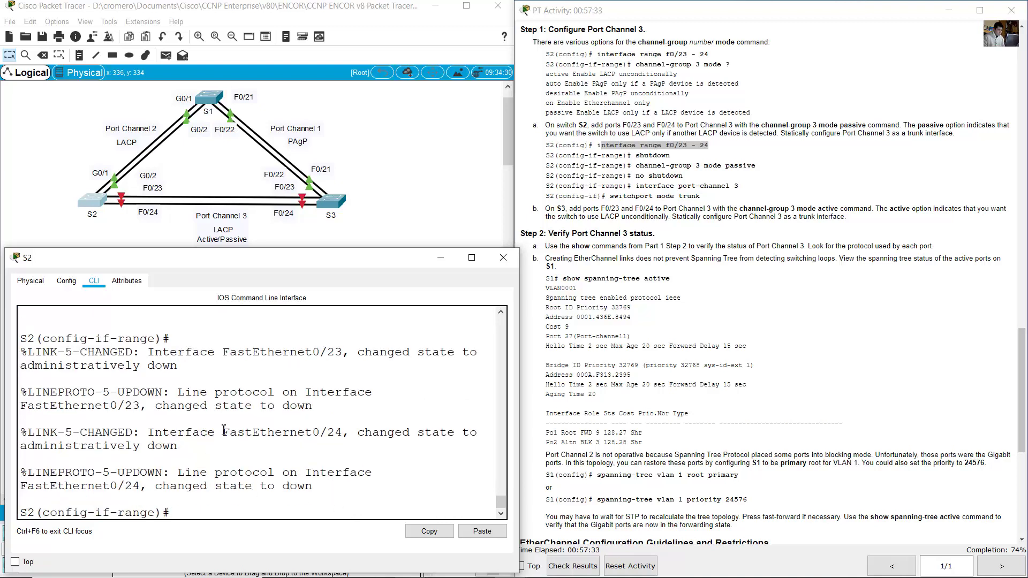
- Add S2's interfaces F0/23-24 to channel group 3 in passive mode
{"action": "left_click_drag", "start_coordinate": [638, 166], "coordinate": [758, 167]}
{"action": "left_click", "coordinate": [368, 407]}
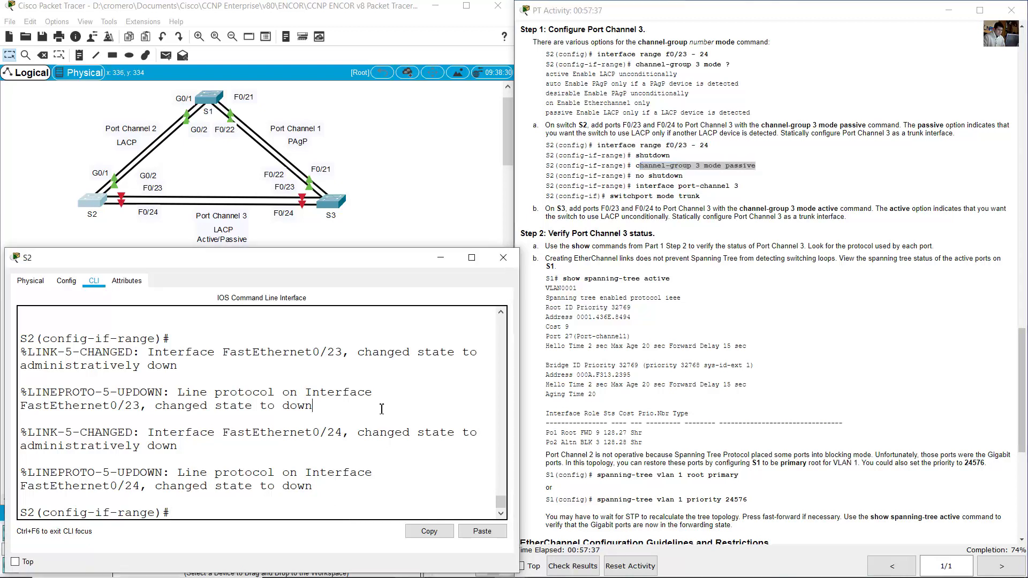
{"action": "type", "text": "channel-group 3 "}
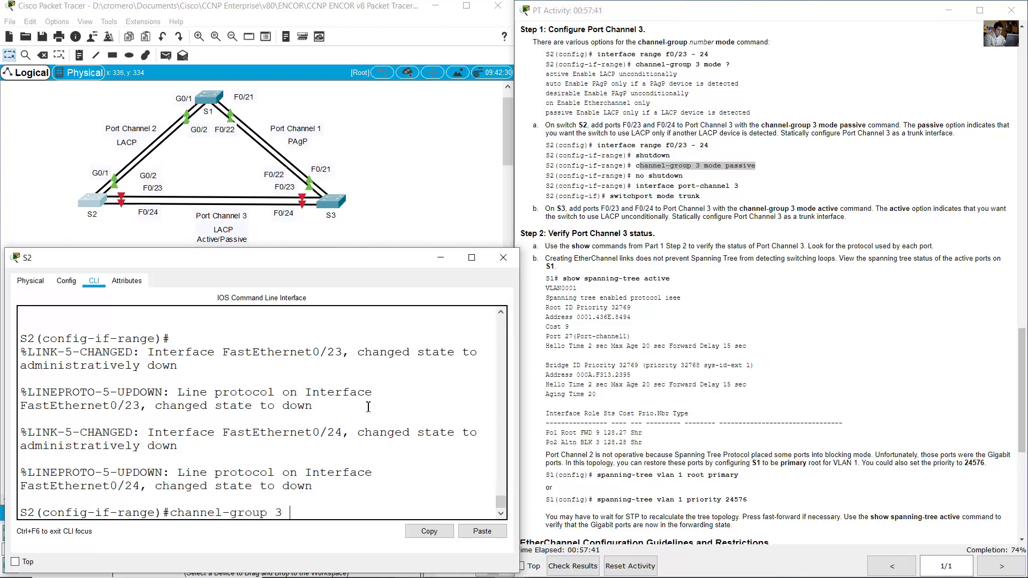
{"action": "type", "text": "mode passive"}
{"action": "key", "text": "Return"}
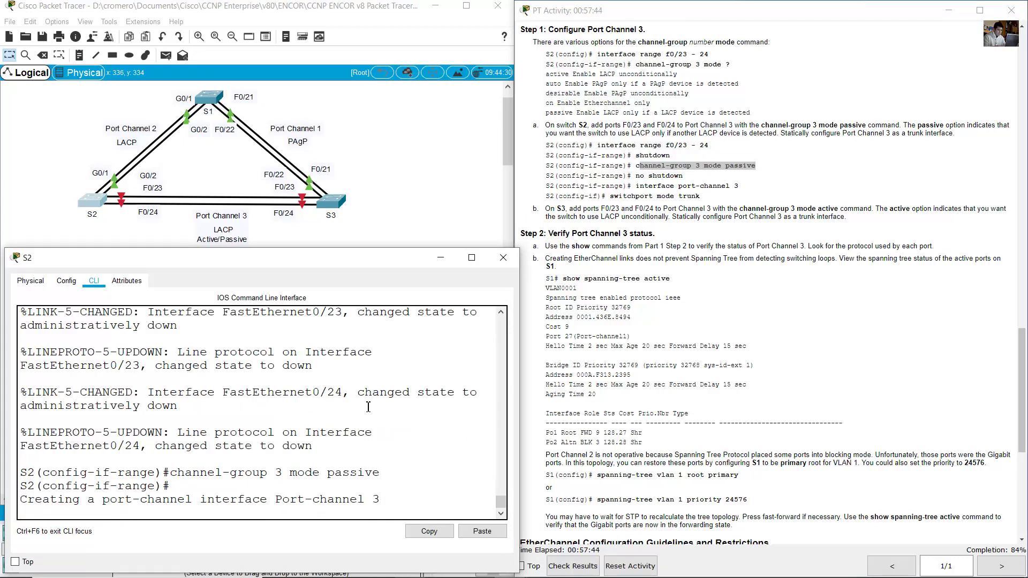
{"action": "key", "text": "Return"}
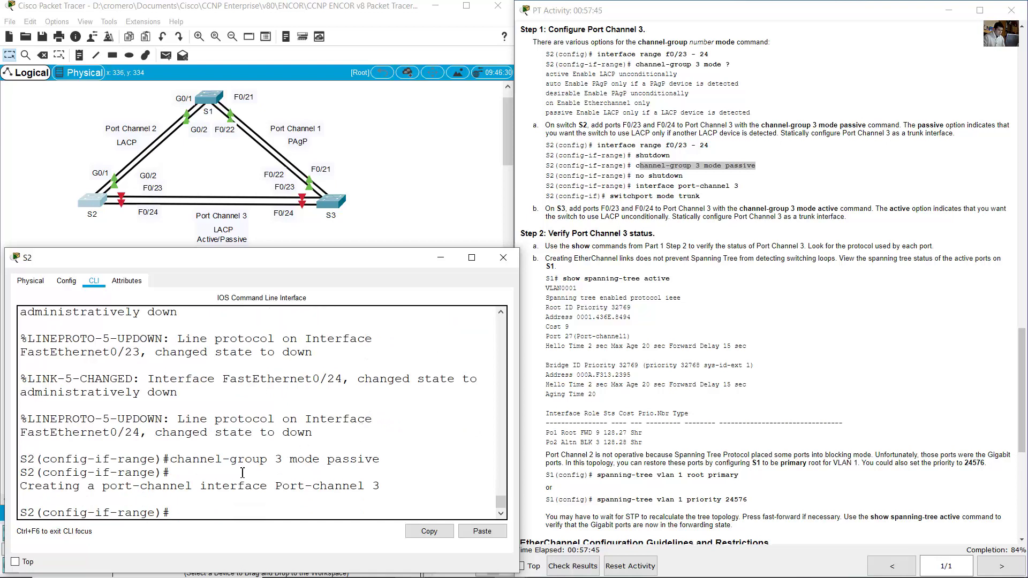
{"action": "left_click_drag", "start_coordinate": [191, 485], "coordinate": [361, 496]}
{"action": "left_click", "coordinate": [648, 175]}
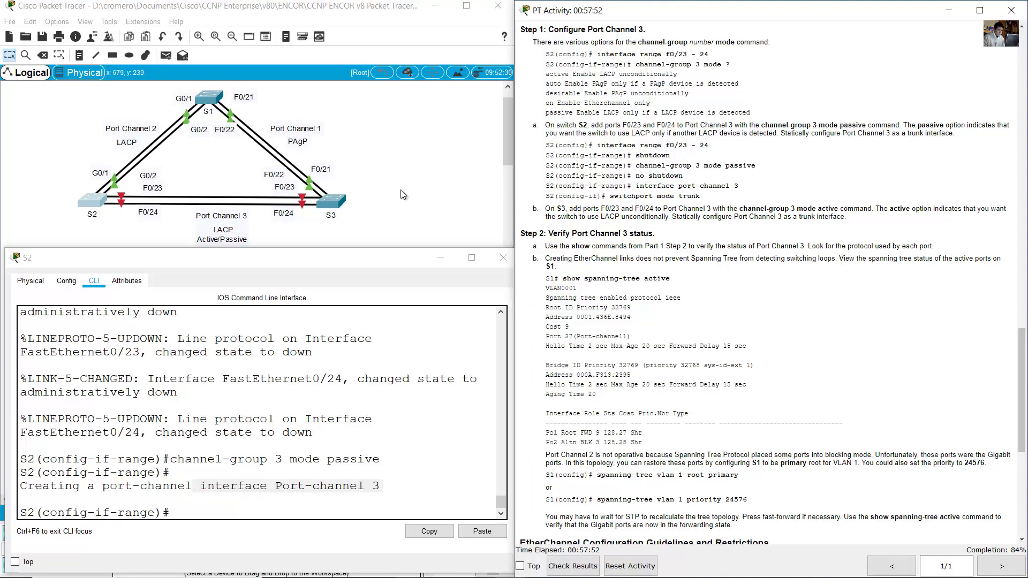
- Open S3's command line, widen its window, and enter configuration mode for interface range F0/23-24
{"action": "left_click", "coordinate": [370, 205]}
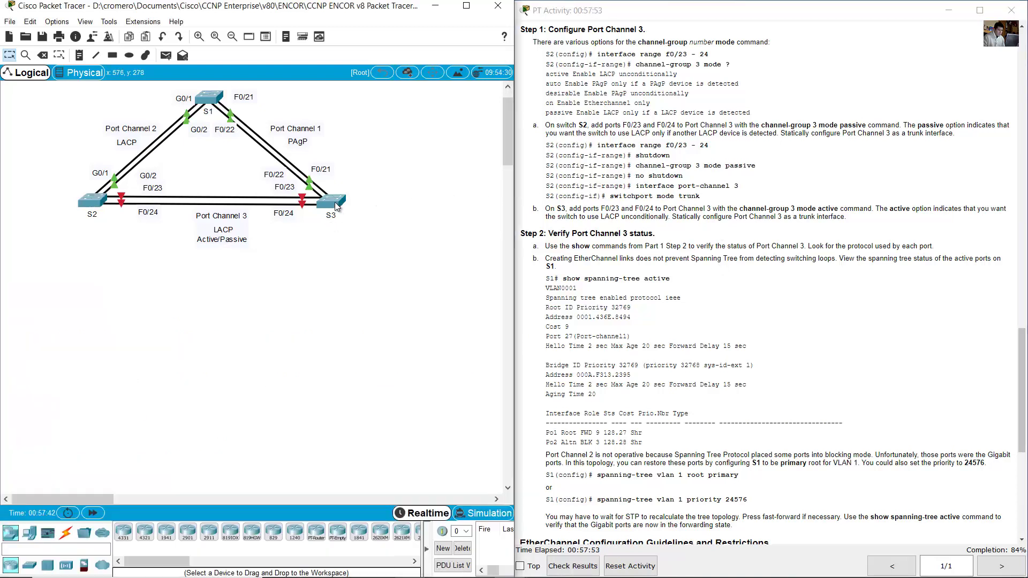
{"action": "left_click", "coordinate": [335, 203]}
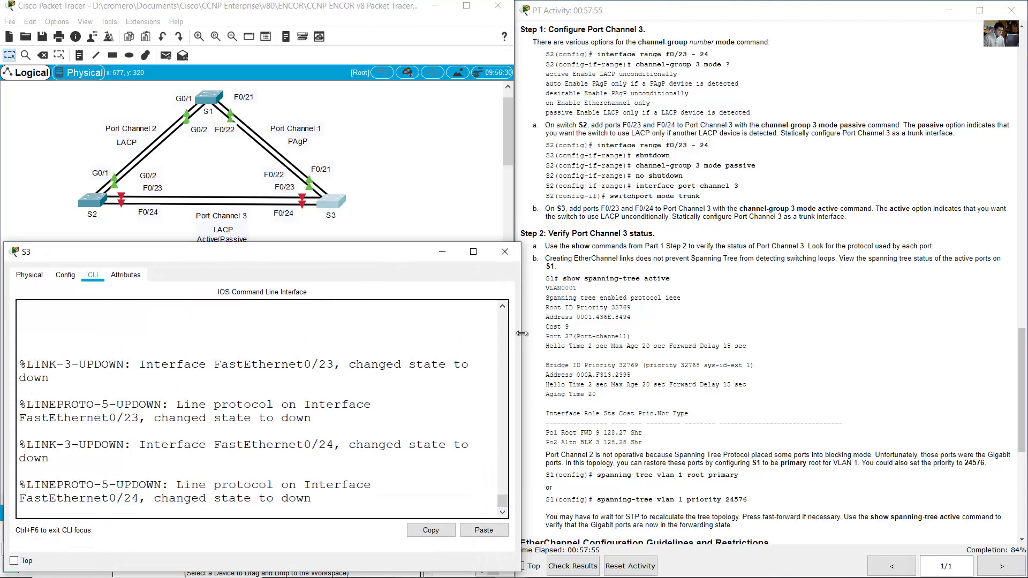
{"action": "left_click_drag", "start_coordinate": [522, 333], "coordinate": [557, 333]}
{"action": "left_click_drag", "start_coordinate": [281, 250], "coordinate": [276, 188]}
{"action": "left_click", "coordinate": [331, 201]}
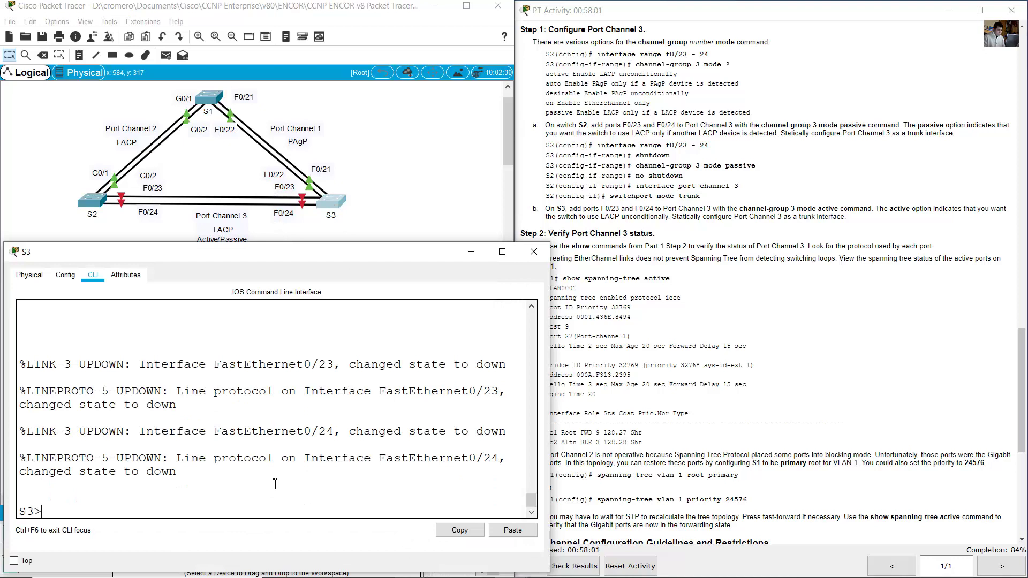
{"action": "type", "text": "en"}
{"action": "key", "text": "Return"}
{"action": "type", "text": "conf term"}
{"action": "key", "text": "Return"}
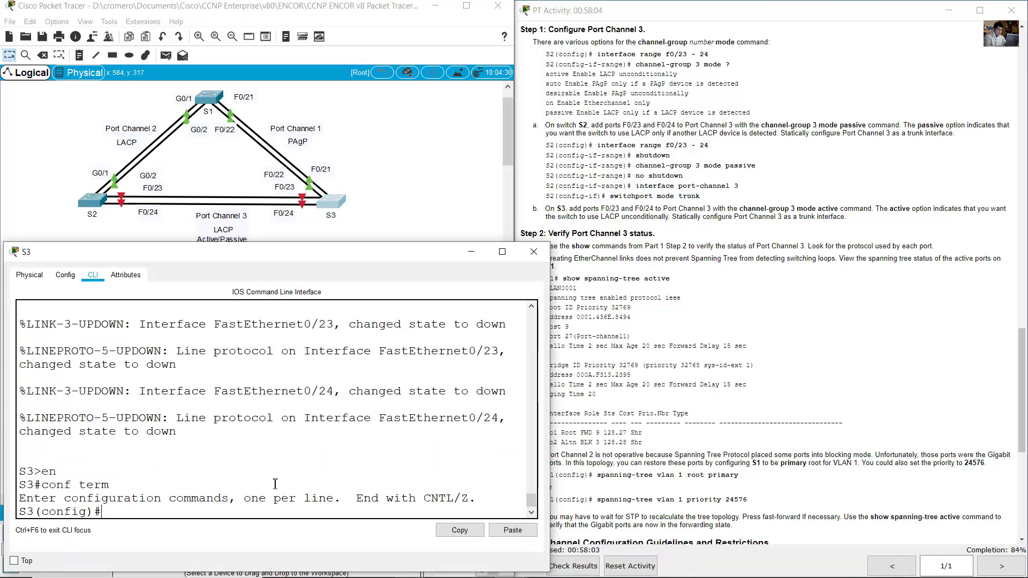
{"action": "type", "text": "int range f0/"}
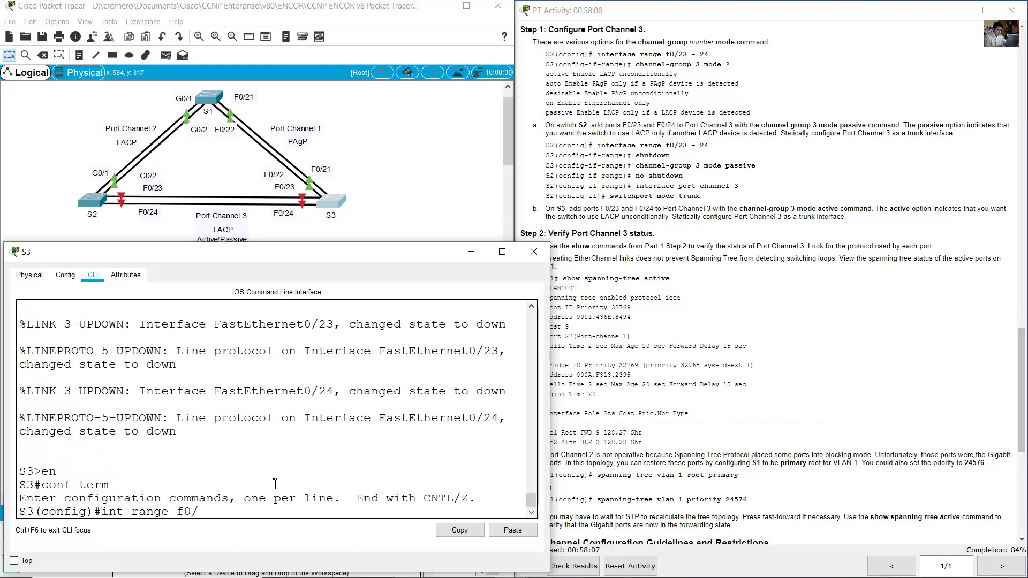
{"action": "type", "text": "23-24"}
{"action": "key", "text": "Return"}
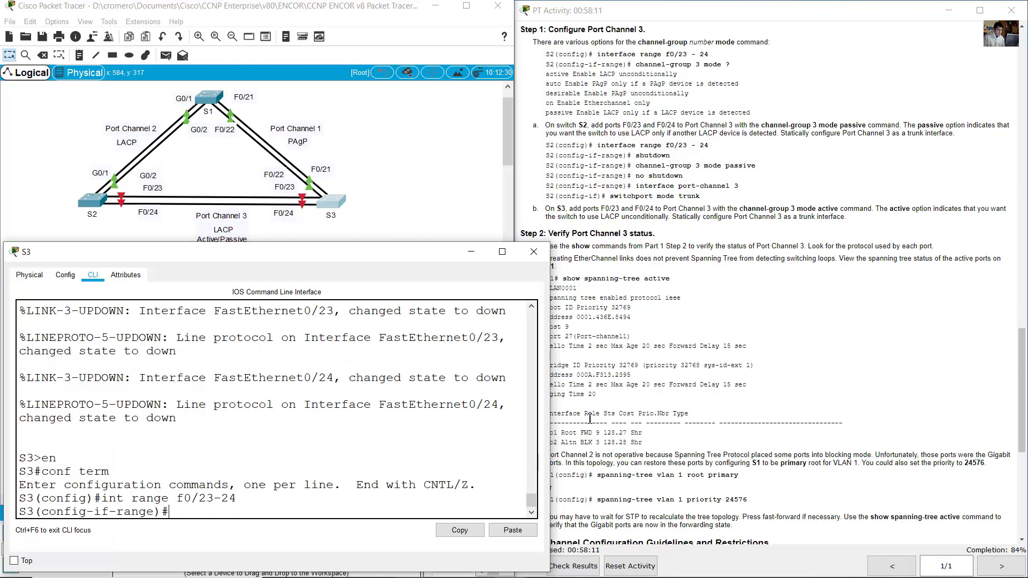
- Read the lab instruction on adding S3's F0/23 and F0/24 to Port Channel 3 and locate S2 and S3 in the topology
{"action": "left_click", "coordinate": [585, 232]}
{"action": "left_click_drag", "start_coordinate": [555, 209], "coordinate": [836, 220]}
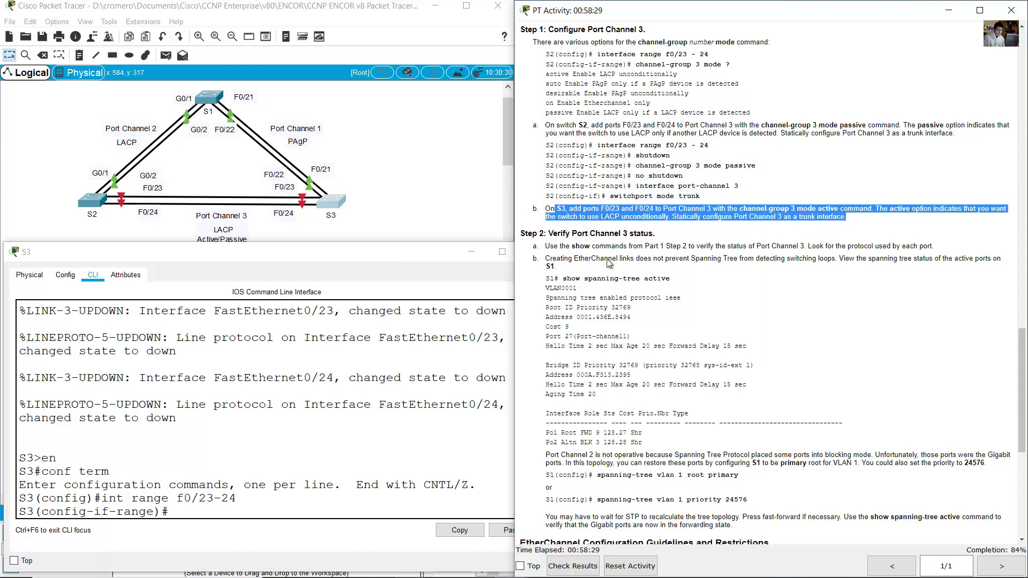
{"action": "left_click", "coordinate": [381, 215]}
{"action": "left_click_drag", "start_coordinate": [162, 270], "coordinate": [80, 207]}
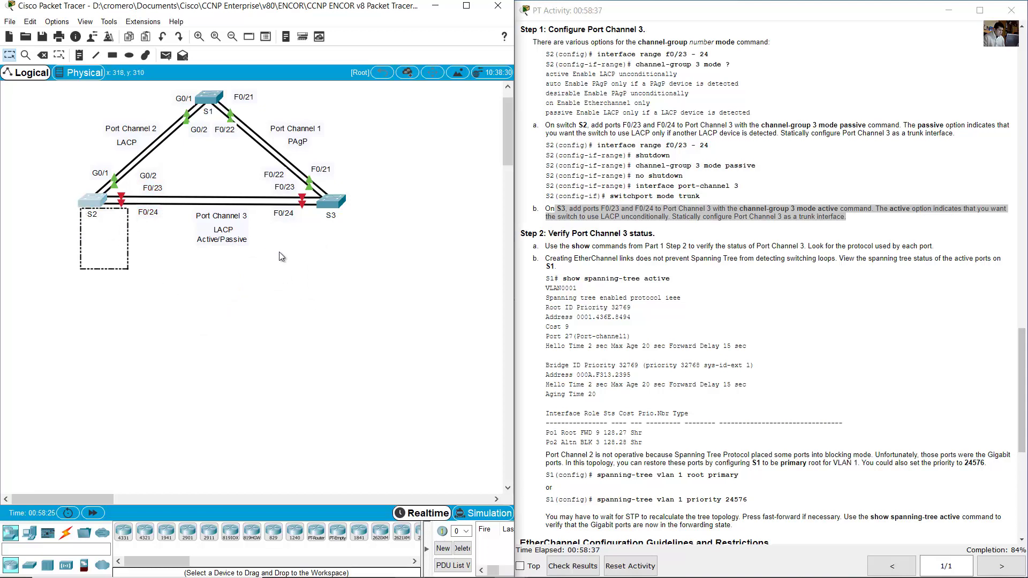
{"action": "left_click", "coordinate": [282, 257]}
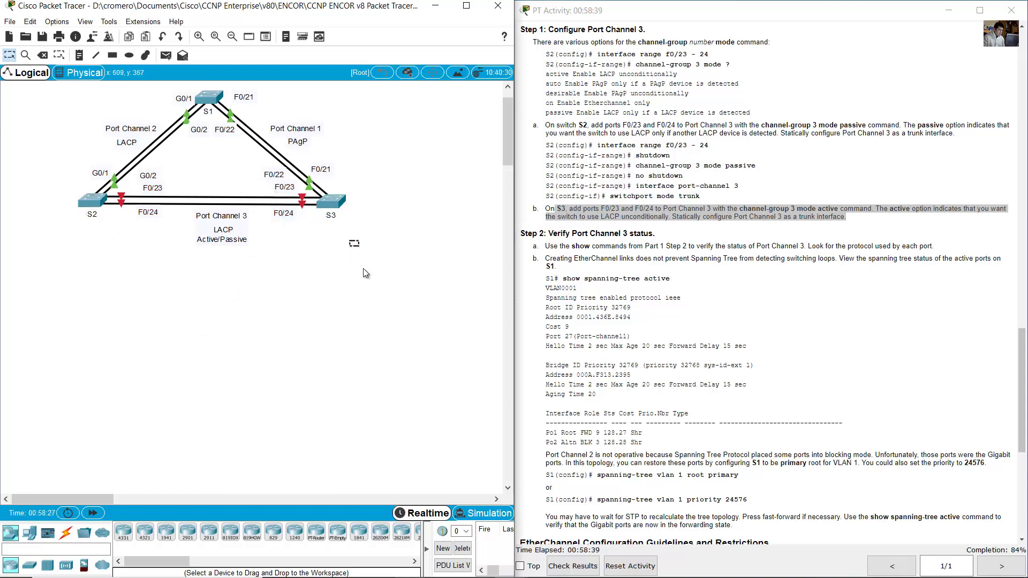
{"action": "left_click_drag", "start_coordinate": [363, 270], "coordinate": [317, 210]}
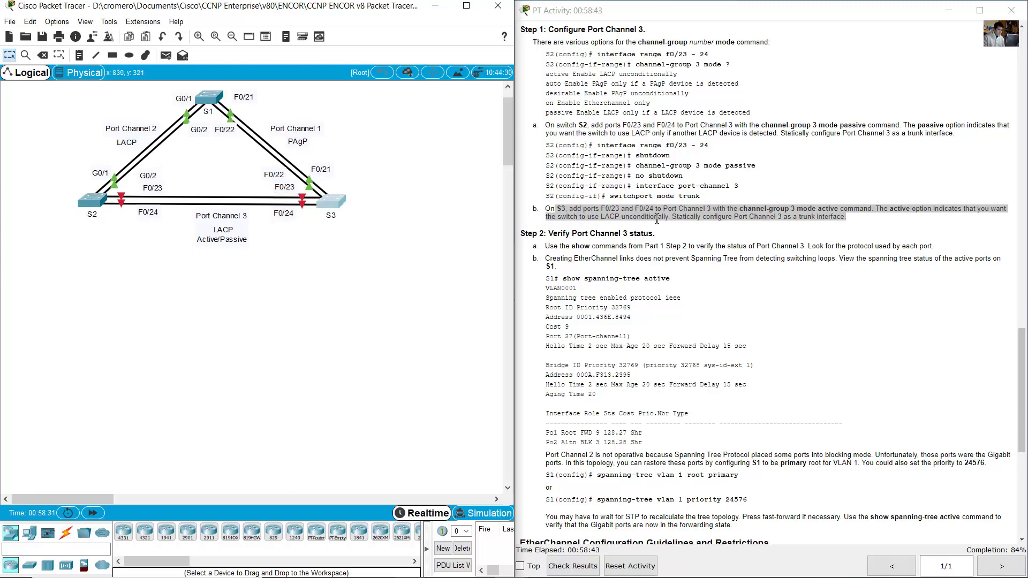
- Shut down S3's interfaces F0/23-24 and add them to channel group 3 in active mode
{"action": "left_click", "coordinate": [331, 201]}
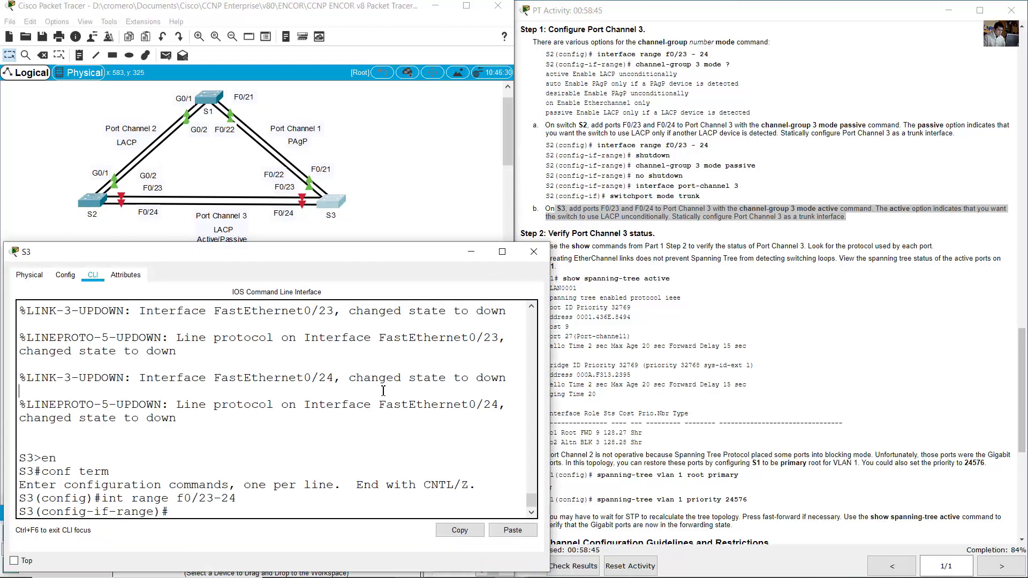
{"action": "type", "text": "shutdown"}
{"action": "key", "text": "Return"}
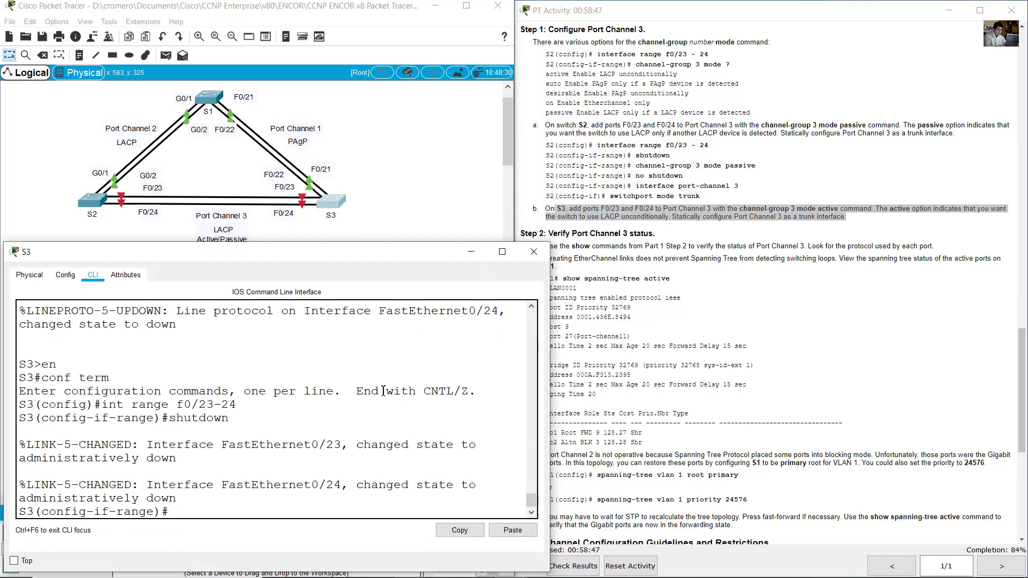
{"action": "type", "text": "channel-group 3 mode active"}
{"action": "key", "text": "Return"}
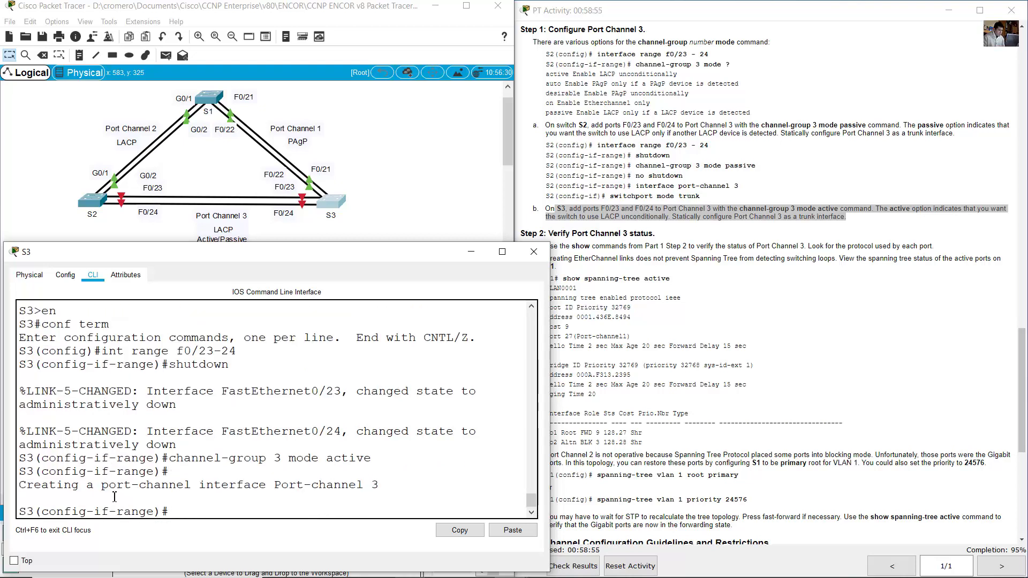
{"action": "left_click_drag", "start_coordinate": [114, 496], "coordinate": [375, 500]}
{"action": "left_click", "coordinate": [353, 509]}
- Re-enable interfaces F0/23-24 on S2 with no shutdown
{"action": "left_click", "coordinate": [410, 188]}
{"action": "left_click", "coordinate": [95, 208]}
{"action": "left_click", "coordinate": [192, 441]}
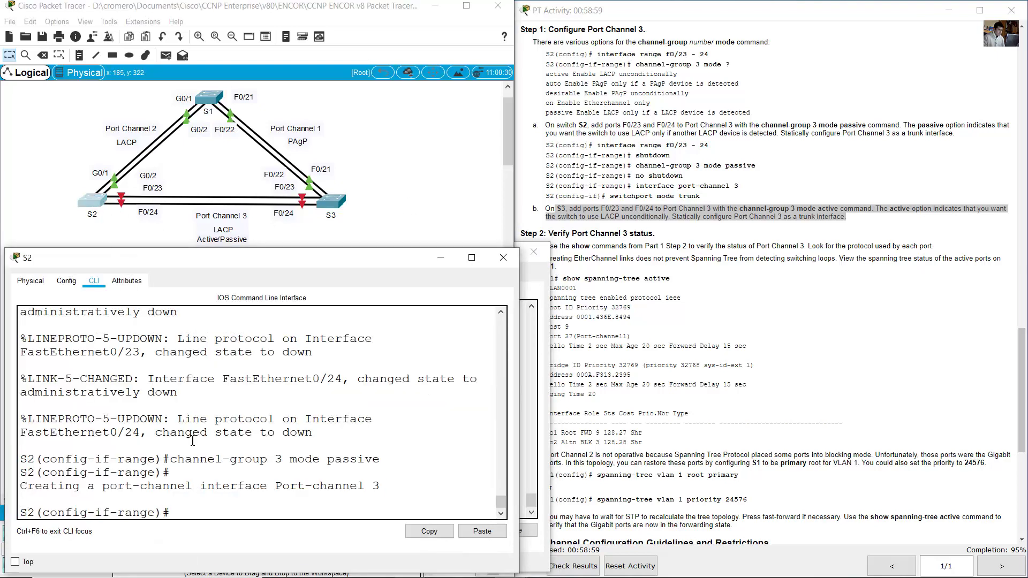
{"action": "type", "text": "no shutdown"}
{"action": "key", "text": "Return"}
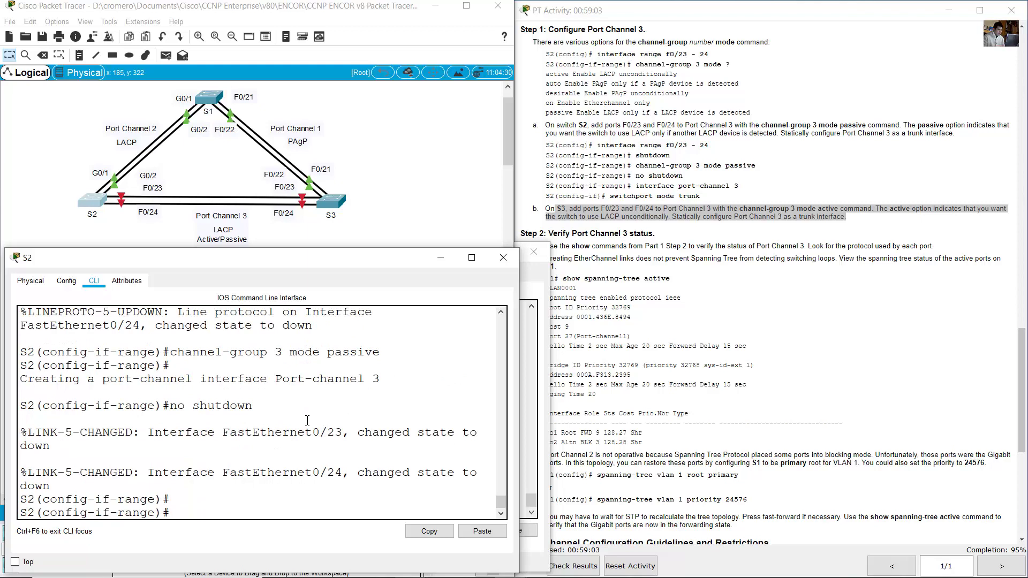
- Re-enable interfaces F0/23-24 on S3 with no shutdown
{"action": "left_click", "coordinate": [330, 202]}
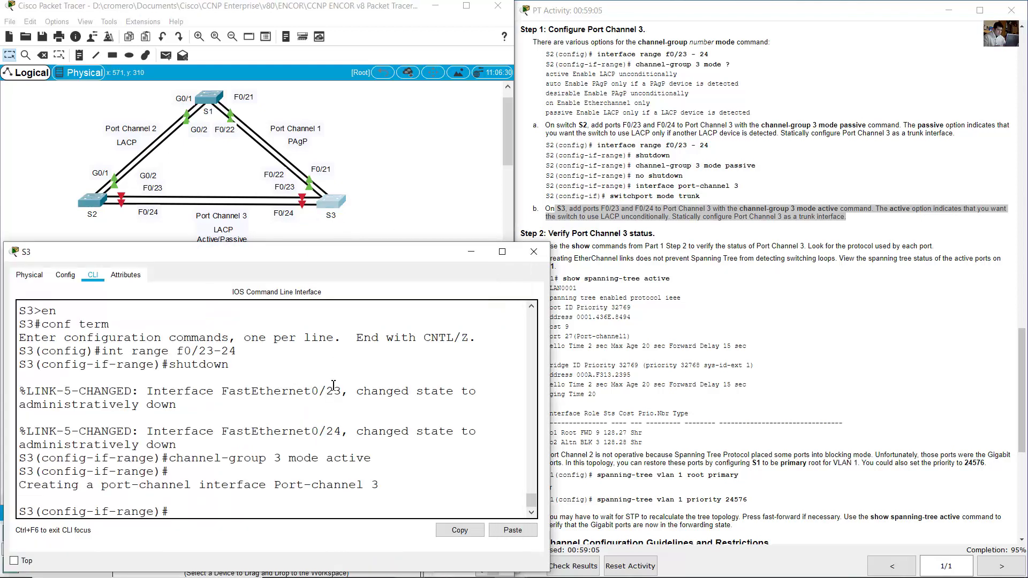
{"action": "type", "text": "no shutdown"}
{"action": "key", "text": "Return"}
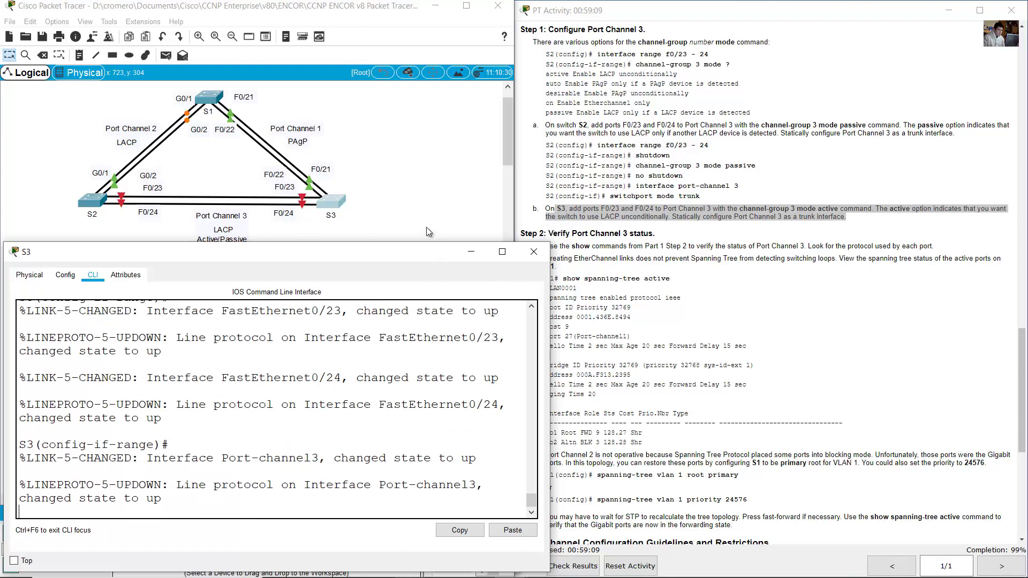
- Following the lab instructions, configure interface port-channel 3 on S2 with switchport mode trunk
{"action": "left_click", "coordinate": [621, 223]}
{"action": "left_click_drag", "start_coordinate": [569, 186], "coordinate": [750, 190]}
{"action": "left_click", "coordinate": [708, 188]}
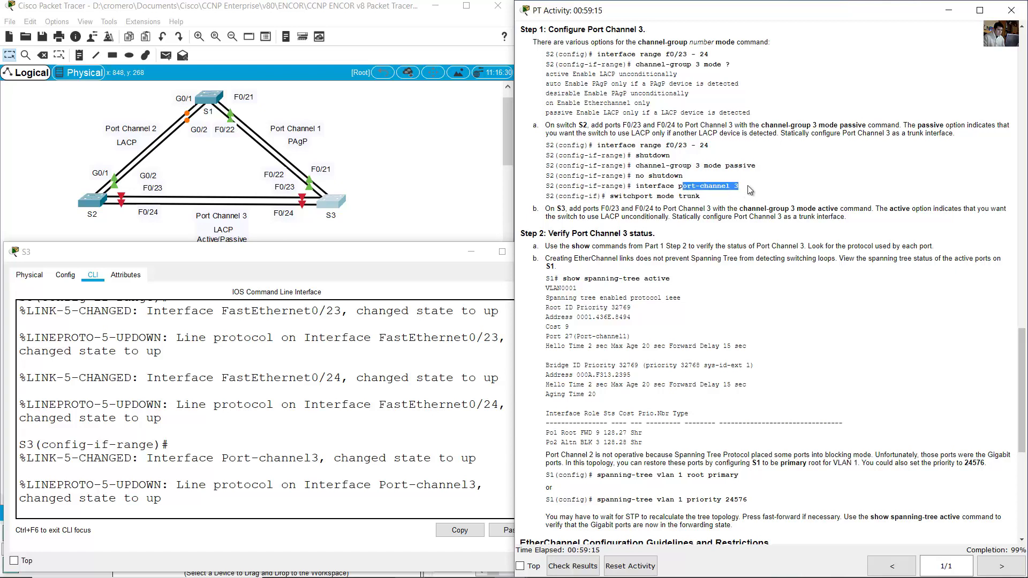
{"action": "left_click", "coordinate": [102, 204]}
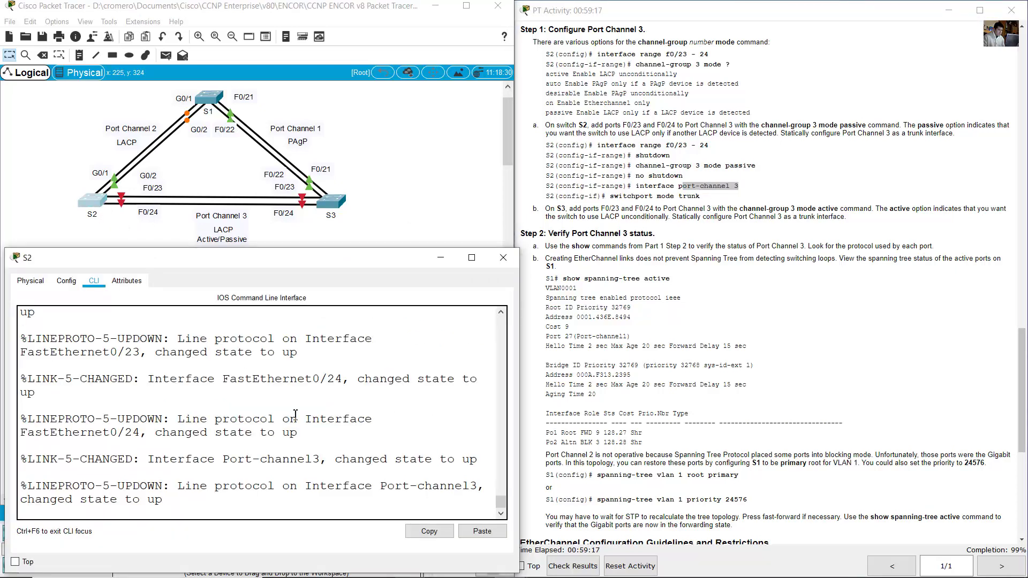
{"action": "key", "text": "Return"}
{"action": "type", "text": "int po"}
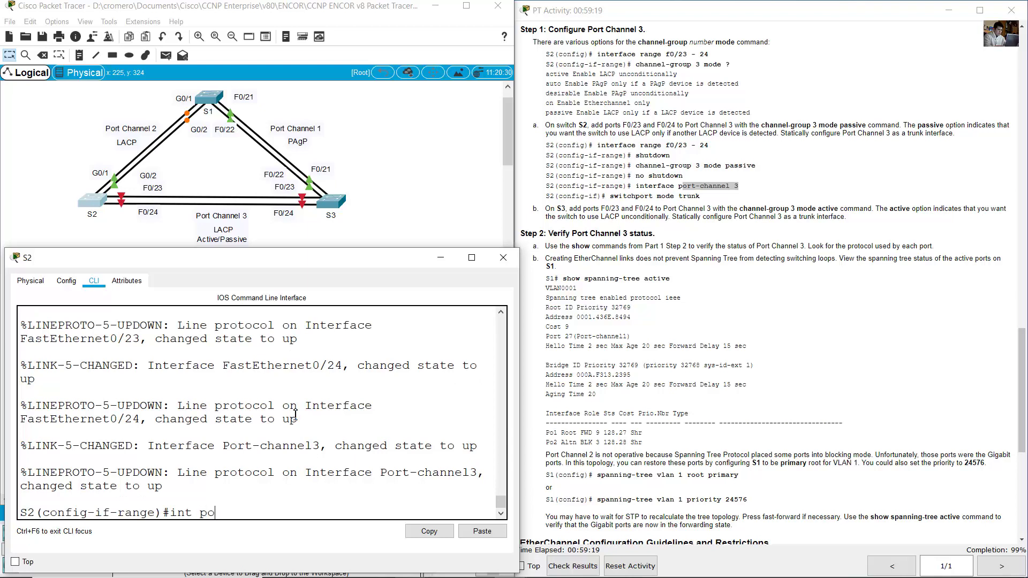
{"action": "type", "text": "rt-channel 3"}
{"action": "key", "text": "Return"}
{"action": "type", "text": "swi"}
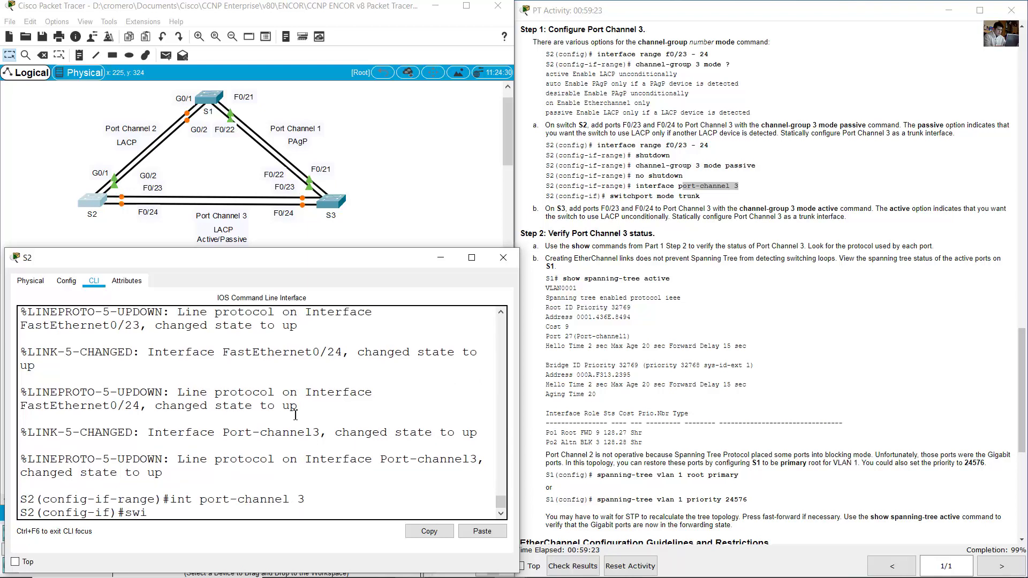
{"action": "type", "text": "tchport mode trunk"}
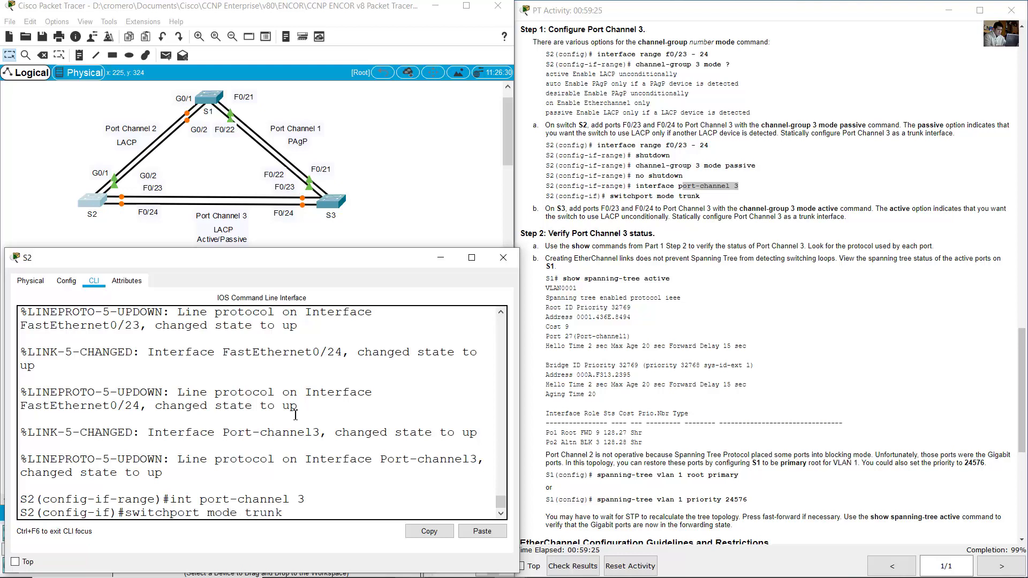
{"action": "key", "text": "Return"}
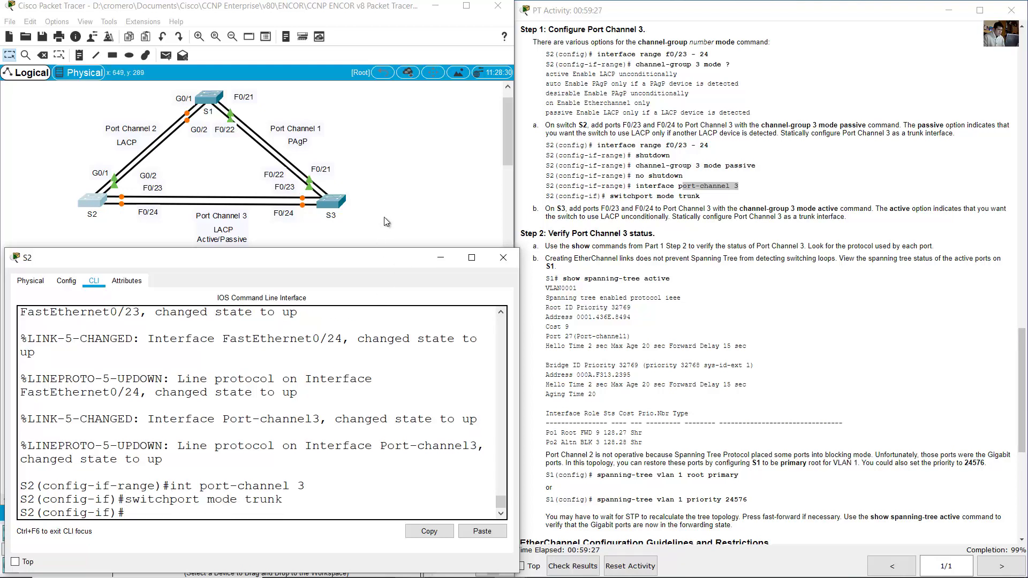
- On S3, configure interface port-channel 3 as a static trunk with switchport mode trunk
{"action": "left_click", "coordinate": [335, 202]}
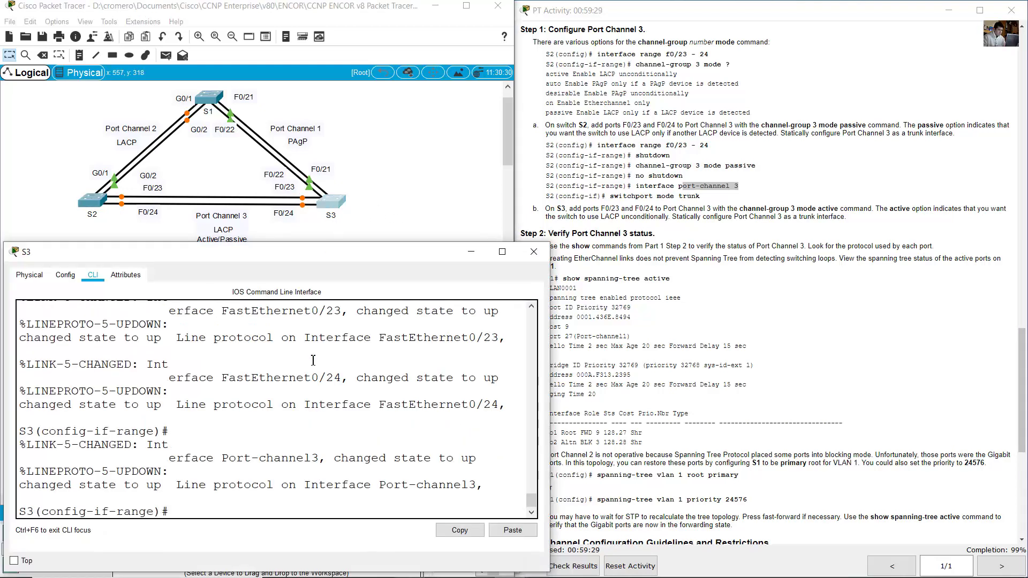
{"action": "type", "text": "int port-ch"}
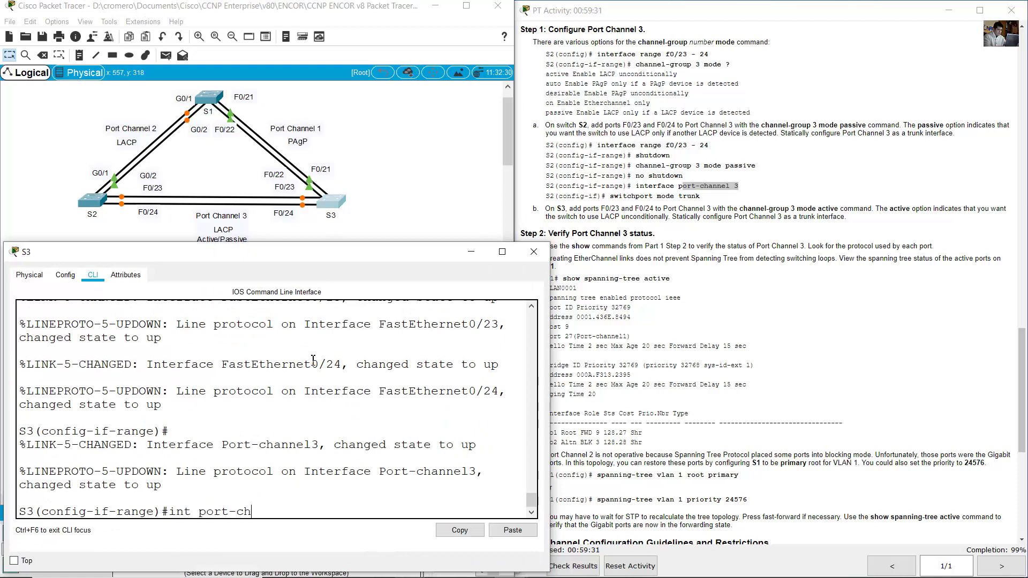
{"action": "type", "text": "annel 3"}
{"action": "key", "text": "Return"}
{"action": "type", "text": "sw"}
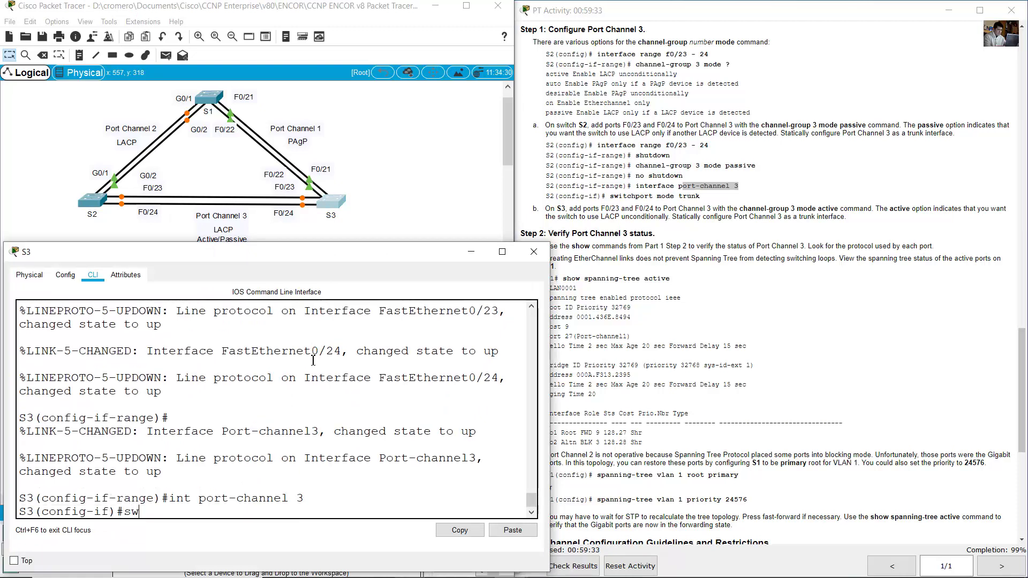
{"action": "type", "text": "itchport mode trunk"}
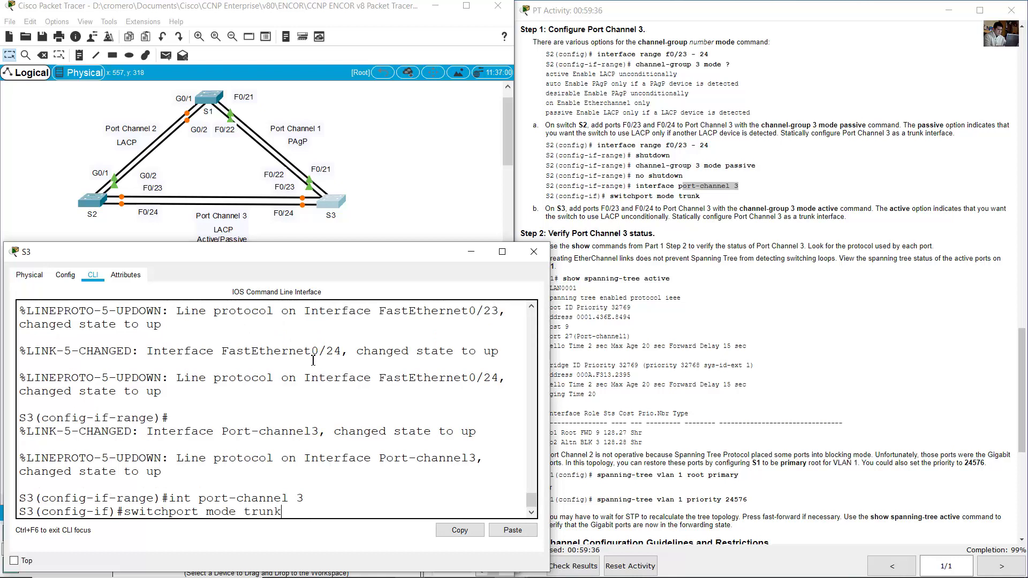
{"action": "key", "text": "Return"}
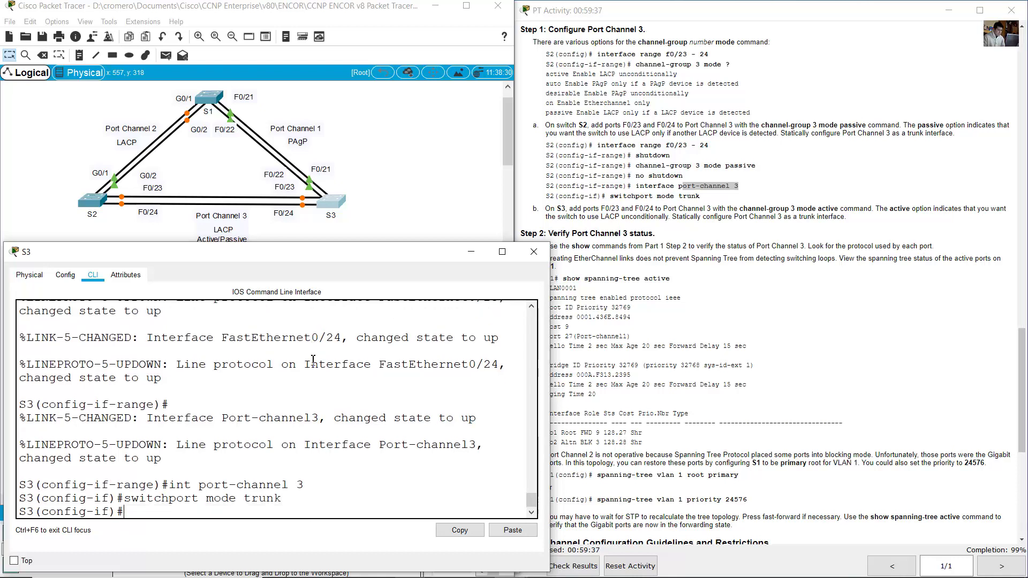
- Following Step 2 of the lab instructions, exit configuration mode on S2 and display its EtherChannel summary
{"action": "left_click", "coordinate": [425, 183]}
{"action": "left_click", "coordinate": [682, 190]}
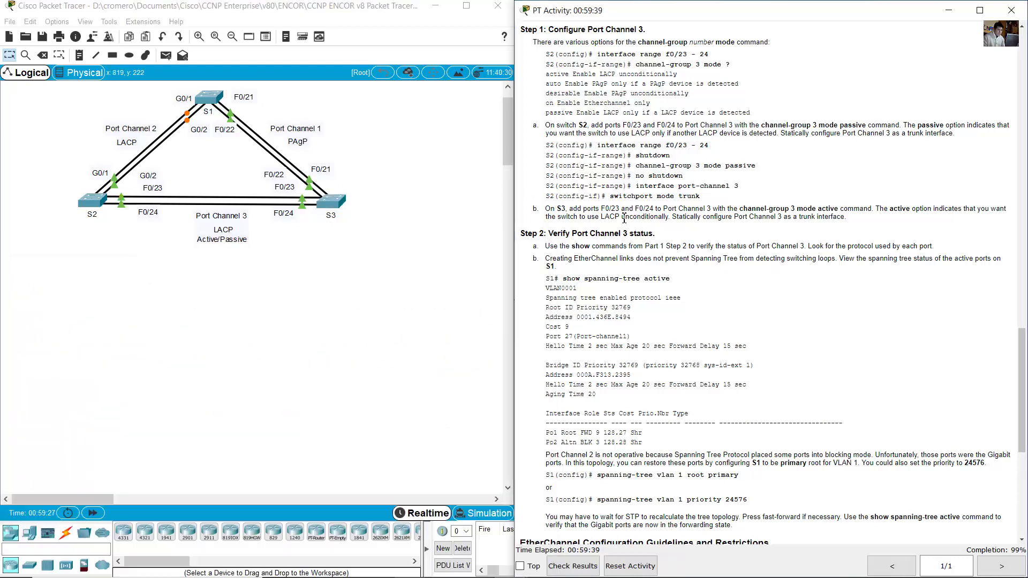
{"action": "left_click_drag", "start_coordinate": [679, 233], "coordinate": [563, 234]}
{"action": "scroll", "coordinate": [702, 231], "scroll_direction": "down", "scroll_amount": 4}
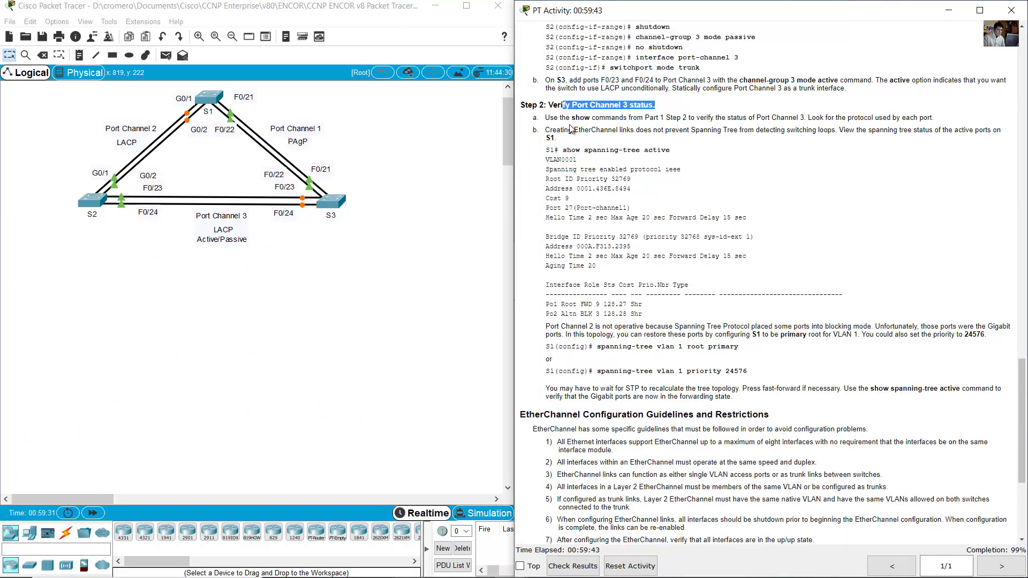
{"action": "left_click_drag", "start_coordinate": [566, 119], "coordinate": [660, 121]}
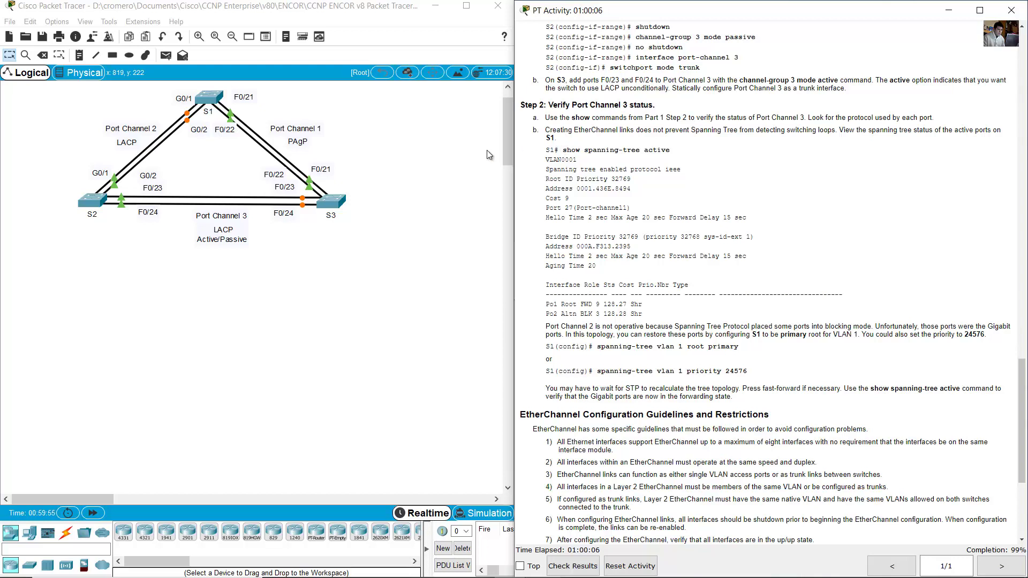
{"action": "left_click", "coordinate": [110, 214]}
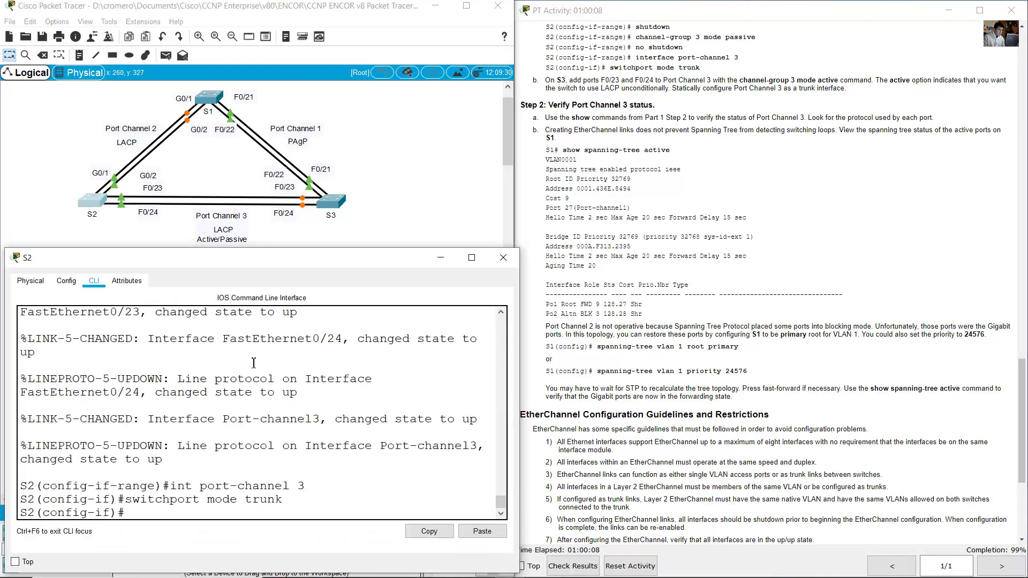
{"action": "type", "text": "end"}
{"action": "key", "text": "Return"}
{"action": "key", "text": "Return"}
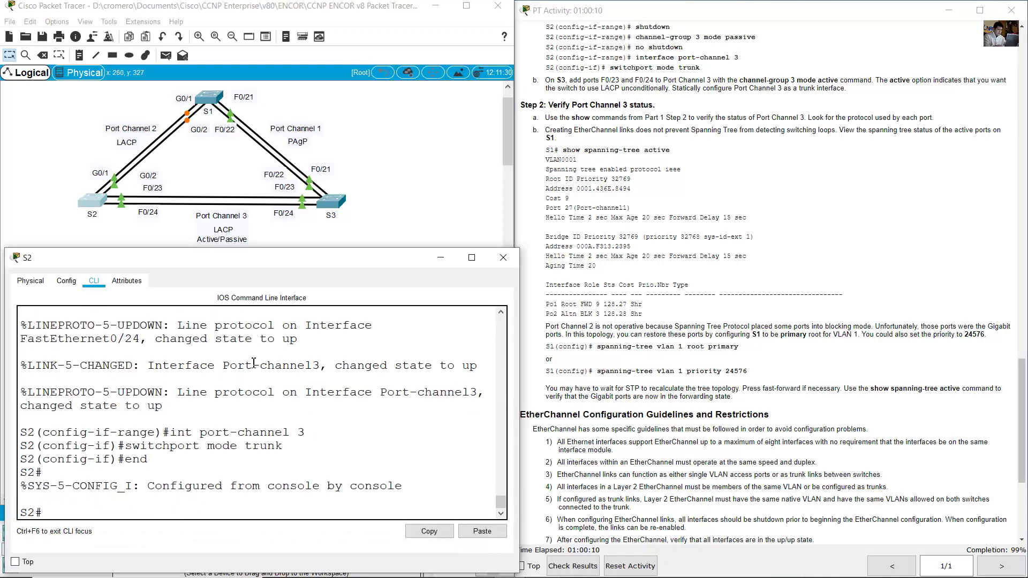
{"action": "key", "text": "Up"}
{"action": "key", "text": "Up"}
{"action": "key", "text": "Up"}
{"action": "key", "text": "Return"}
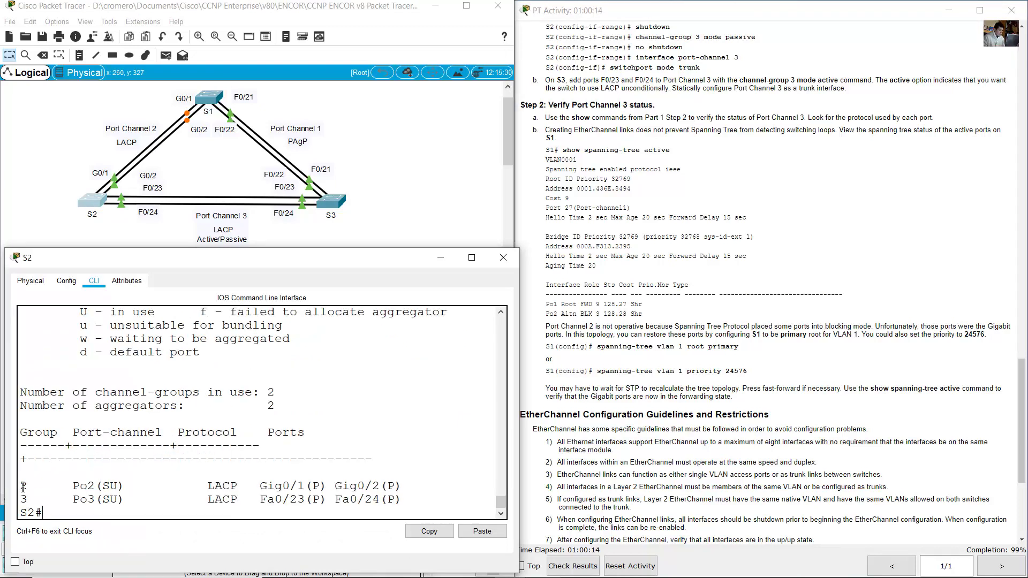
- Examine the Port-channel 2 and 3 entries in S2's summary, checking status flags against the legend, protocol and member ports
{"action": "left_click_drag", "start_coordinate": [23, 486], "coordinate": [354, 486]}
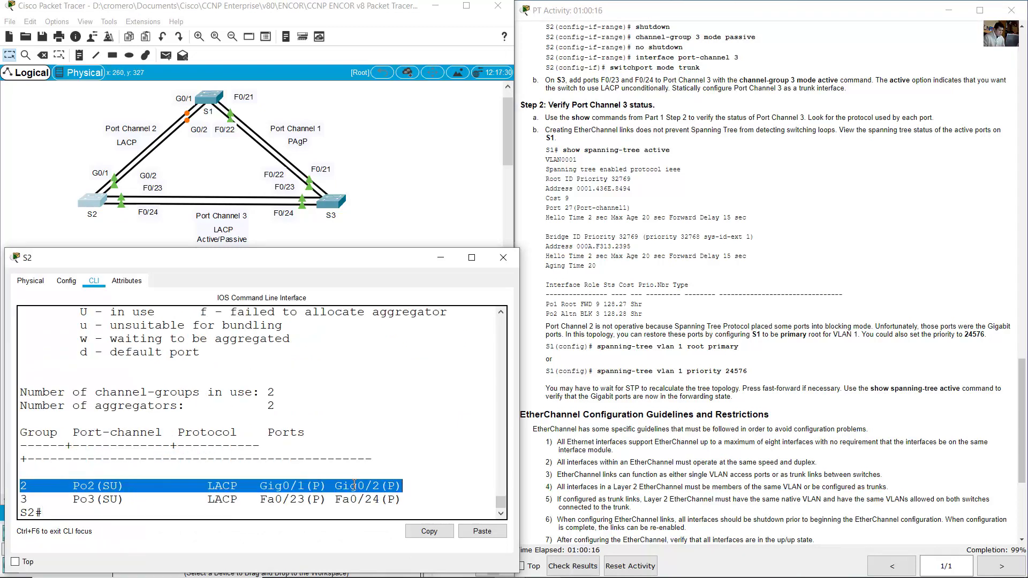
{"action": "left_click_drag", "start_coordinate": [26, 500], "coordinate": [429, 503]}
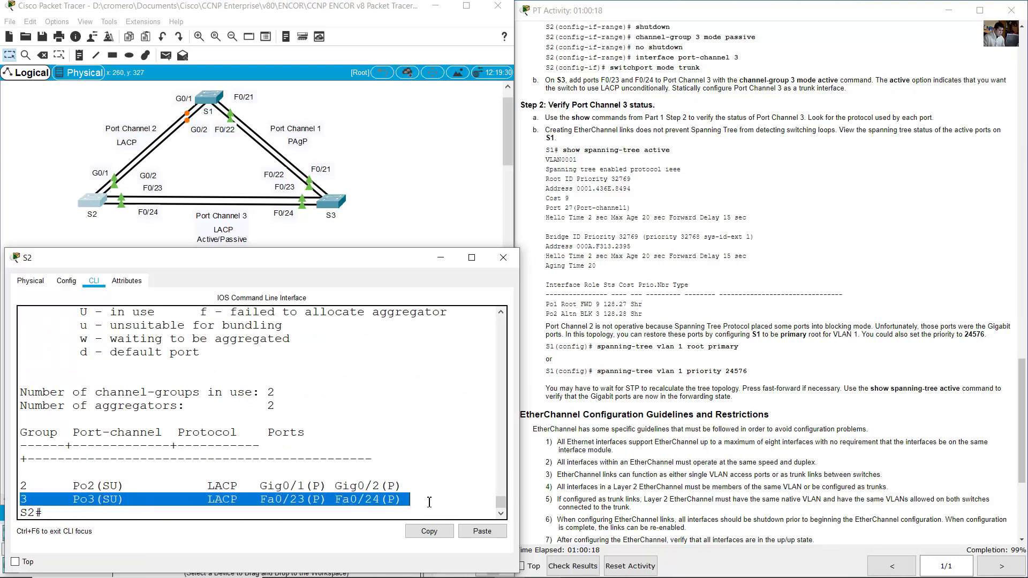
{"action": "left_click", "coordinate": [247, 502]}
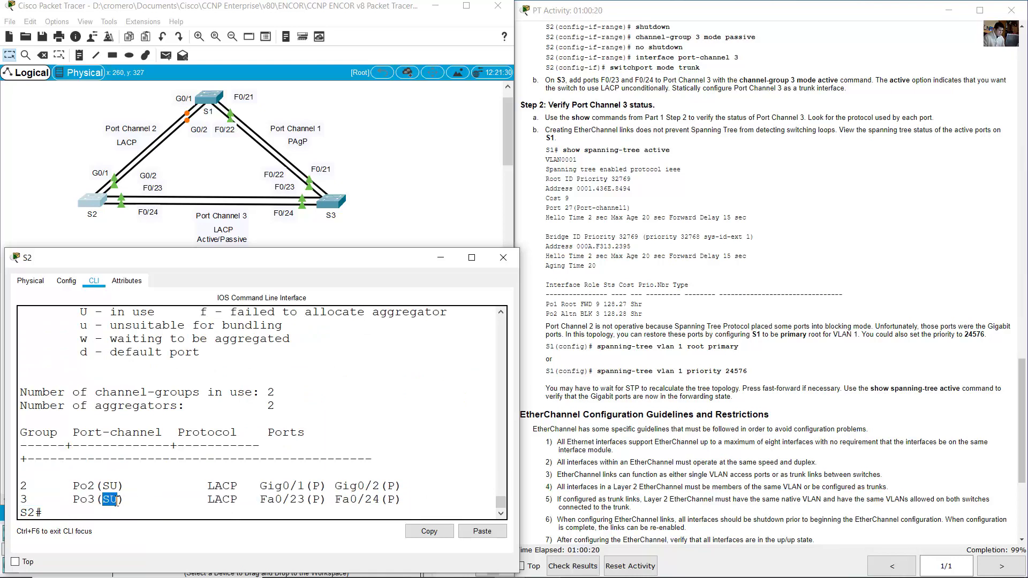
{"action": "double_click", "coordinate": [107, 501]}
{"action": "double_click", "coordinate": [317, 501]}
{"action": "scroll", "coordinate": [349, 448], "scroll_direction": "up", "scroll_amount": 2}
{"action": "left_click_drag", "start_coordinate": [234, 358], "coordinate": [352, 355]}
{"action": "scroll", "coordinate": [327, 476], "scroll_direction": "down", "scroll_amount": 2}
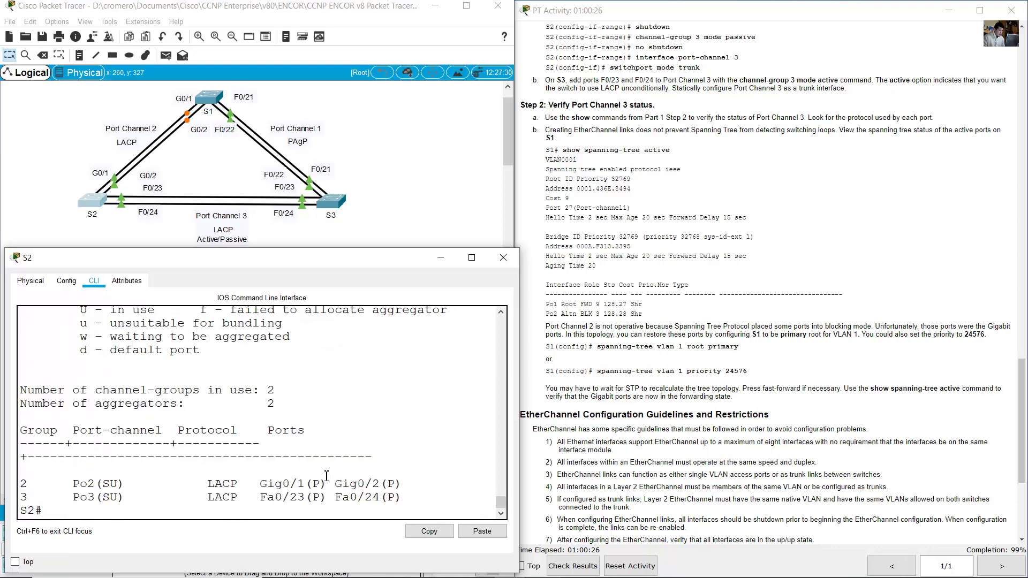
{"action": "left_click_drag", "start_coordinate": [208, 495], "coordinate": [240, 497]}
{"action": "left_click", "coordinate": [201, 514]}
- Exit configuration mode on S3 and run show etherchannel summary
{"action": "left_click", "coordinate": [333, 204]}
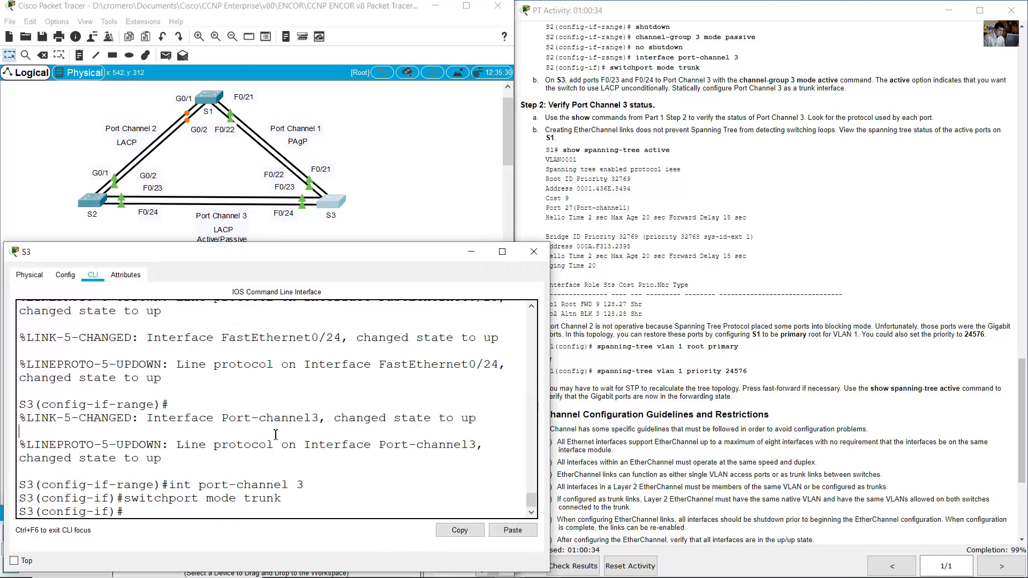
{"action": "type", "text": "end"}
{"action": "key", "text": "Return"}
{"action": "type", "text": "show w"}
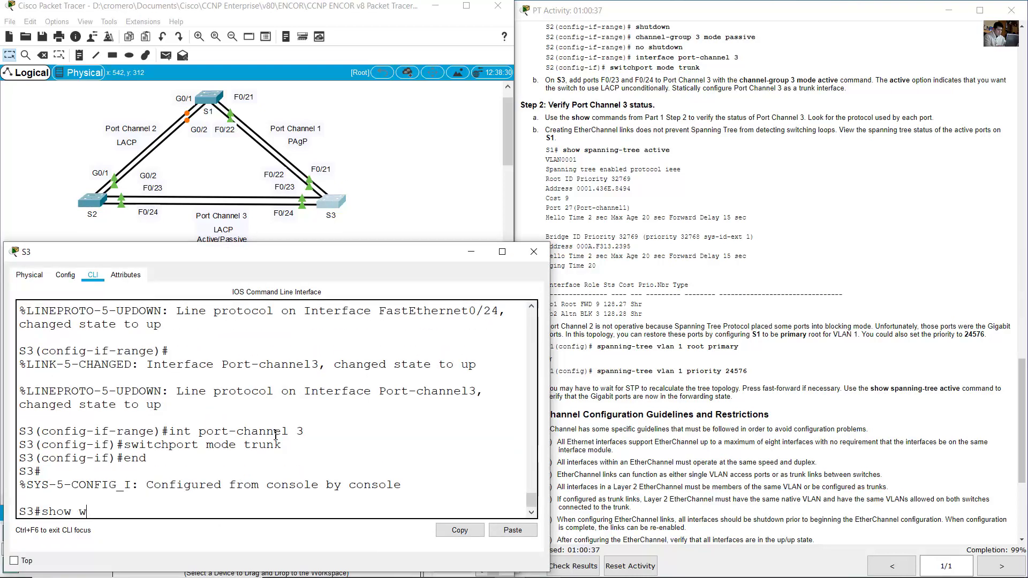
{"action": "key", "text": "BackSpace"}
{"action": "type", "text": "etherchannel summary"}
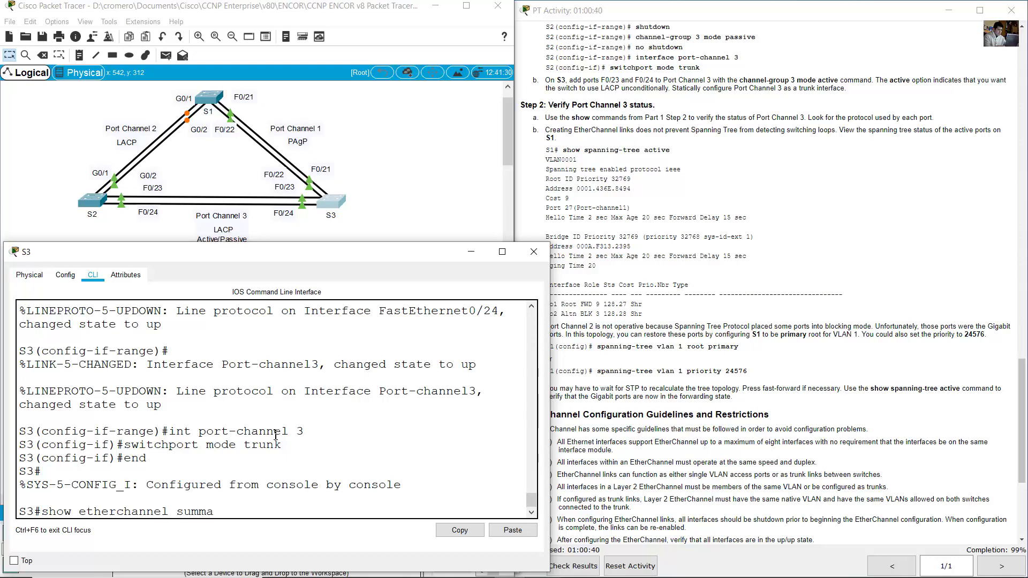
{"action": "key", "text": "Return"}
- Check Port-channel 3's status flags, protocol and member ports in S3's EtherChannel summary
{"action": "left_click_drag", "start_coordinate": [19, 498], "coordinate": [117, 498]}
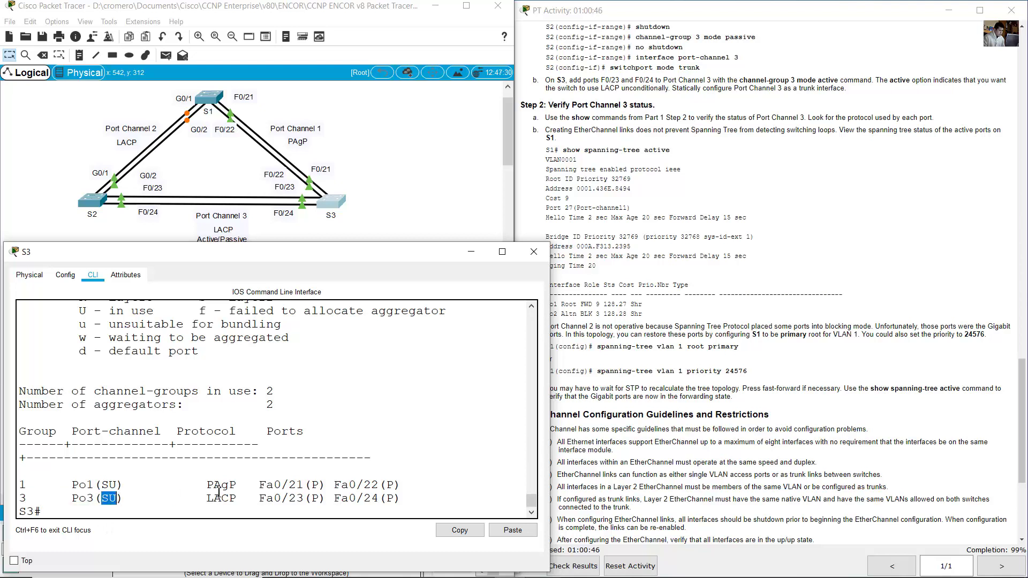
{"action": "left_click_drag", "start_coordinate": [207, 498], "coordinate": [236, 499]}
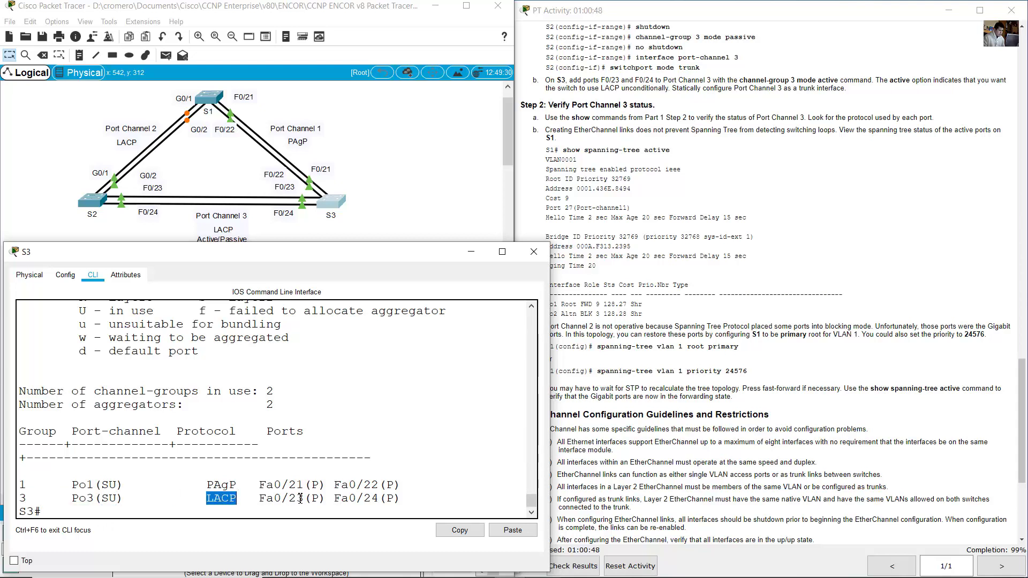
{"action": "left_click_drag", "start_coordinate": [311, 498], "coordinate": [319, 498]}
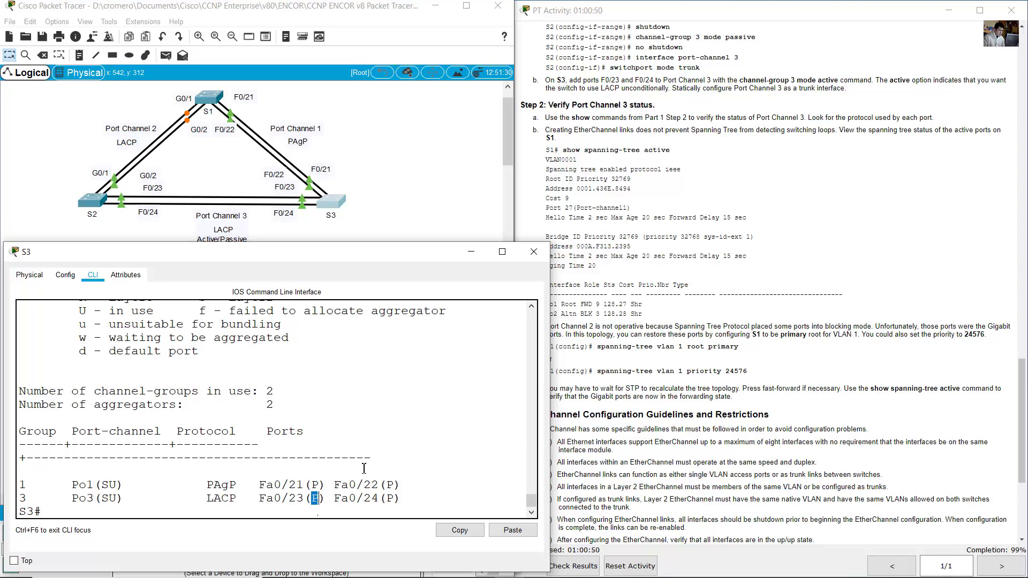
{"action": "scroll", "coordinate": [281, 371], "scroll_direction": "up", "scroll_amount": 3}
{"action": "scroll", "coordinate": [315, 355], "scroll_direction": "down", "scroll_amount": 3}
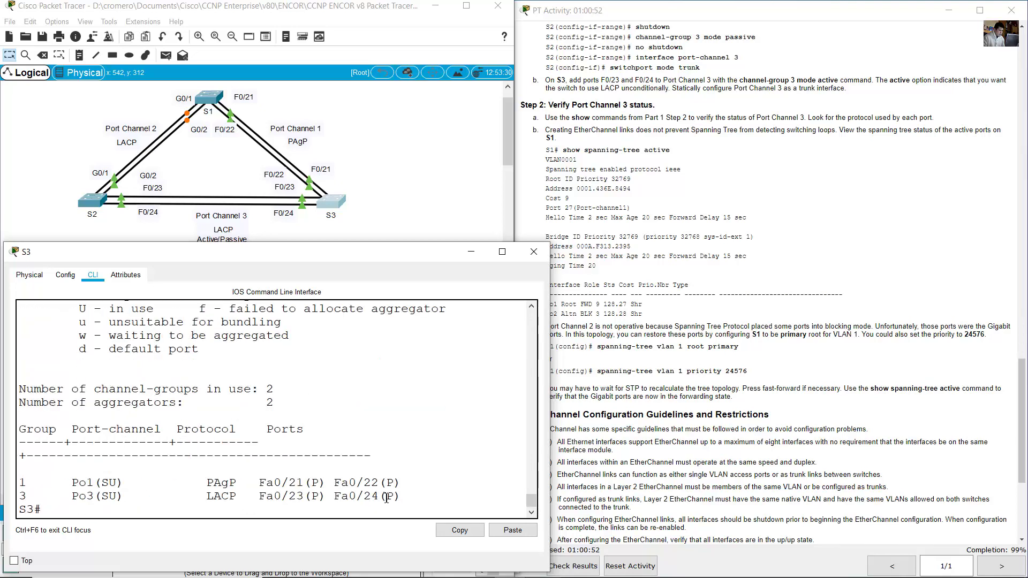
{"action": "left_click_drag", "start_coordinate": [395, 496], "coordinate": [266, 496]}
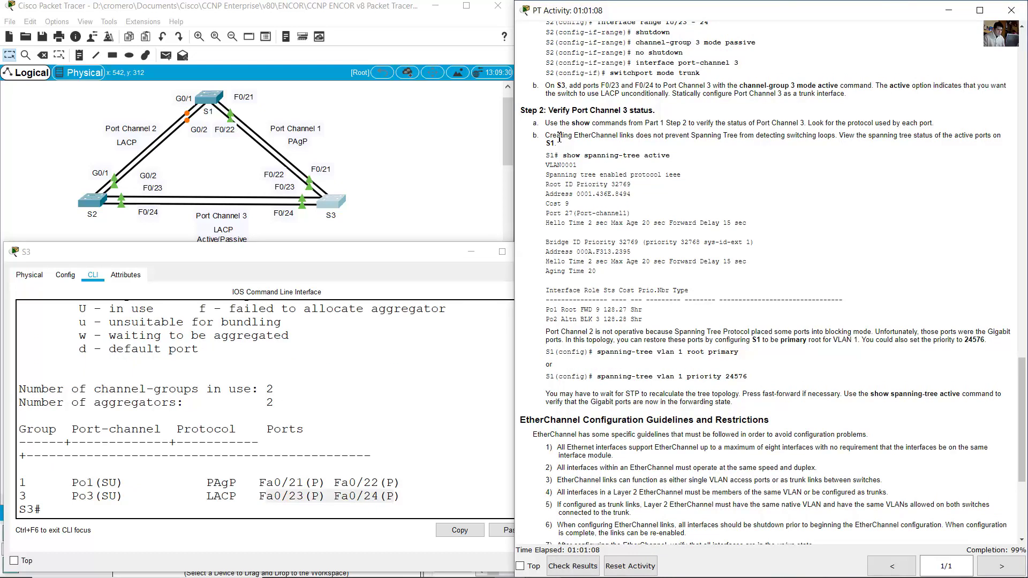
- Following the lab's Step 2b, run show spanning-tree active on S1
{"action": "left_click_drag", "start_coordinate": [545, 135], "coordinate": [586, 145]}
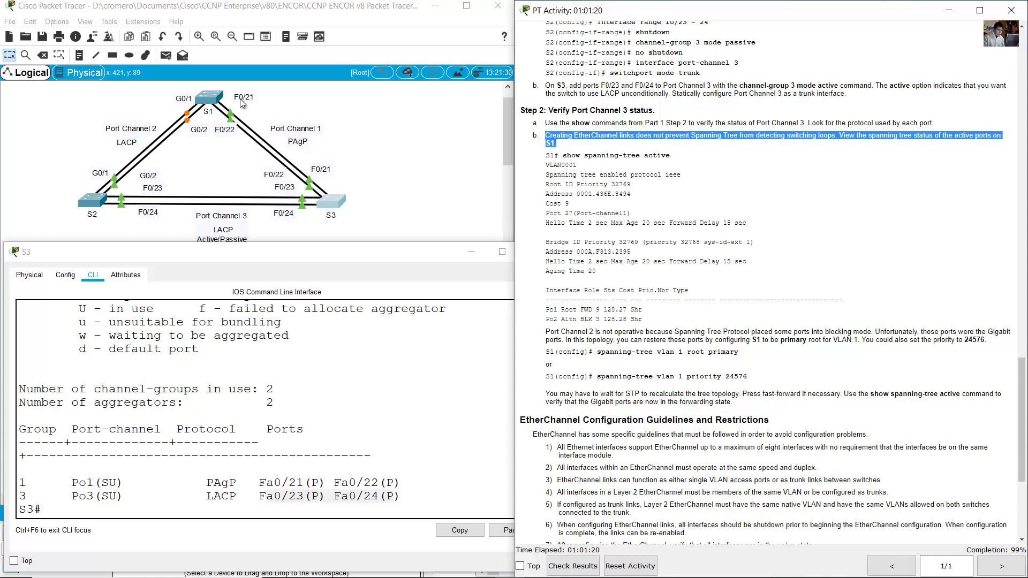
{"action": "left_click", "coordinate": [206, 98]}
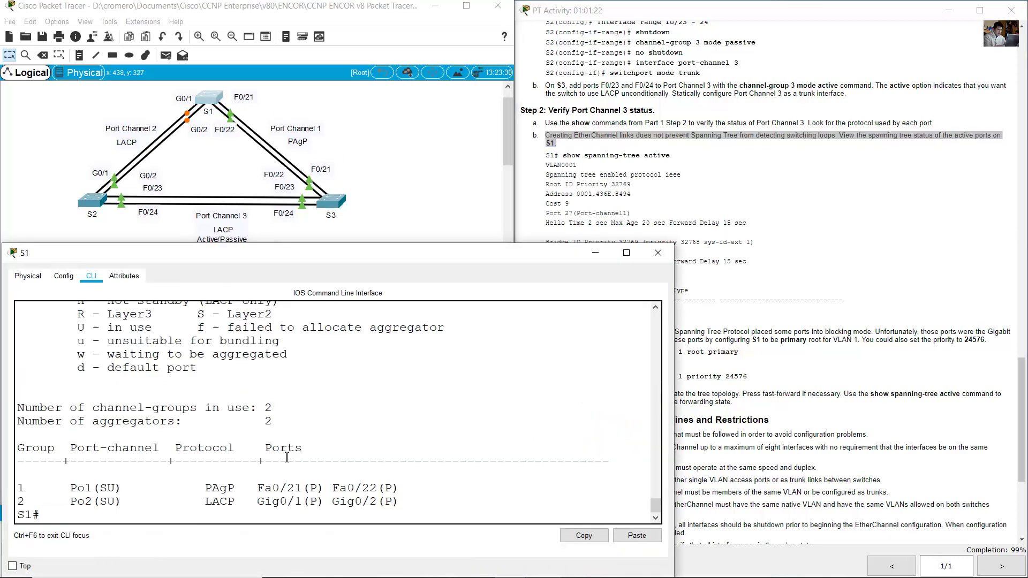
{"action": "type", "text": "show spann"}
{"action": "type", "text": "in-"}
{"action": "type", "text": "-tree acti"}
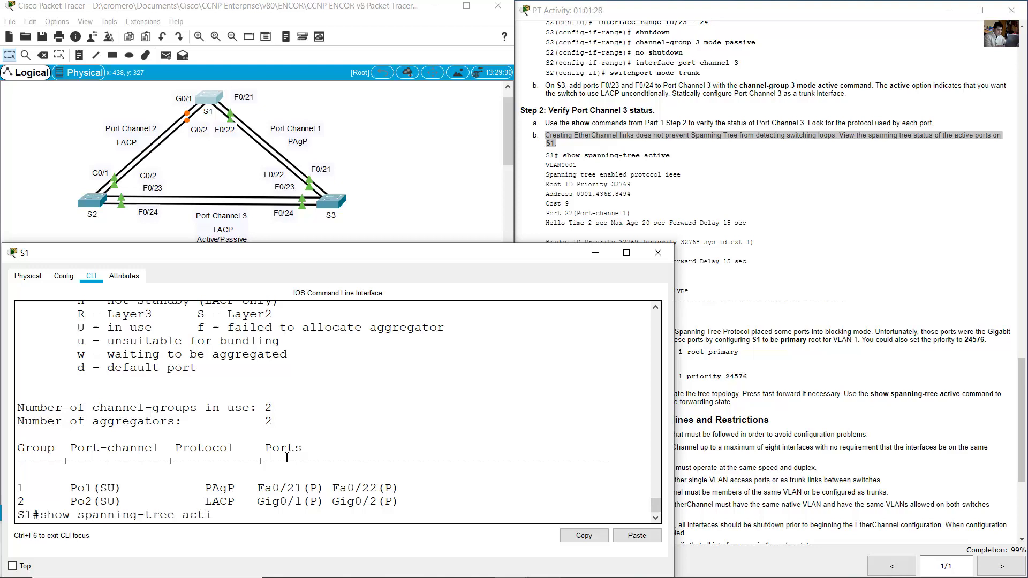
{"action": "type", "text": "ve"}
{"action": "key", "text": "Return"}
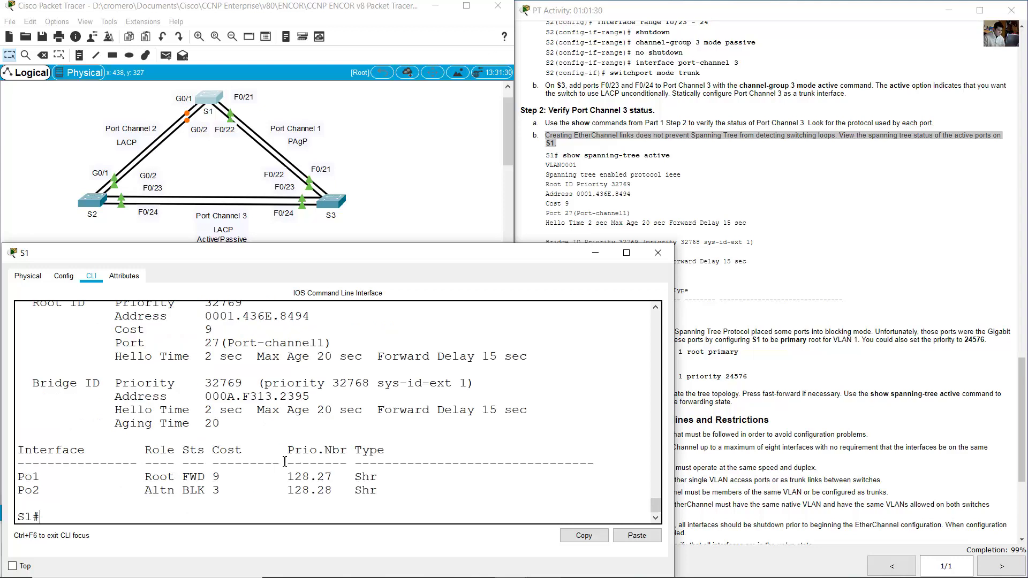
- Examine S1's spanning-tree output, comparing the roles and states of interfaces Po1 and Po2
{"action": "scroll", "coordinate": [233, 461], "scroll_direction": "up", "scroll_amount": 3}
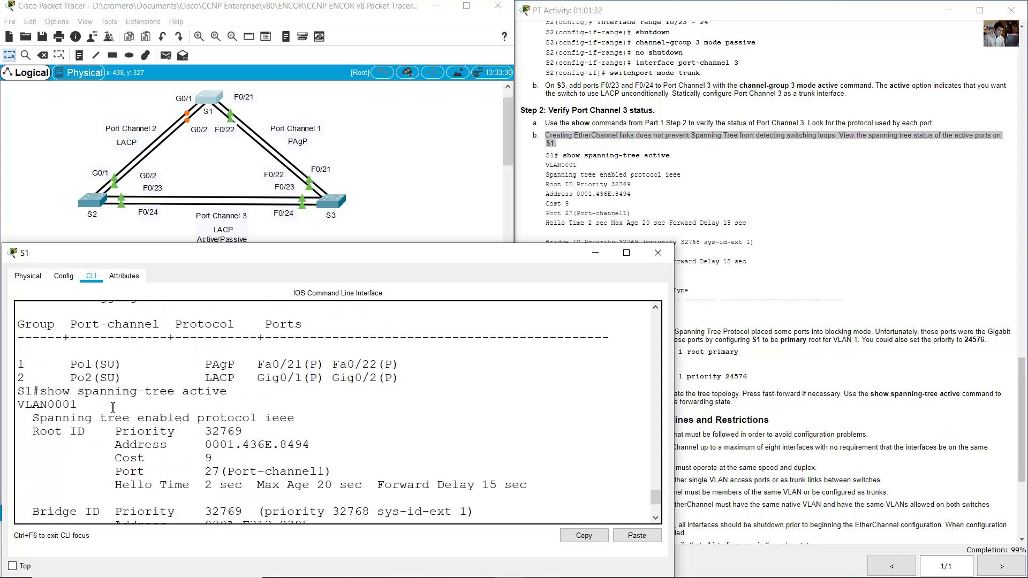
{"action": "left_click_drag", "start_coordinate": [43, 396], "coordinate": [233, 392]}
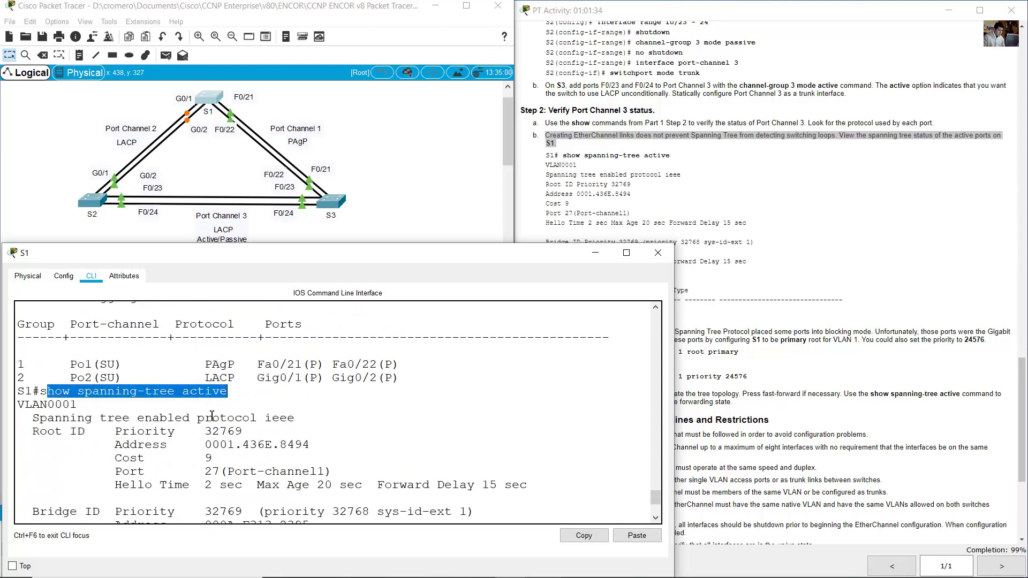
{"action": "left_click", "coordinate": [207, 426]}
{"action": "left_click_drag", "start_coordinate": [34, 478], "coordinate": [403, 489]}
{"action": "left_click", "coordinate": [177, 492]}
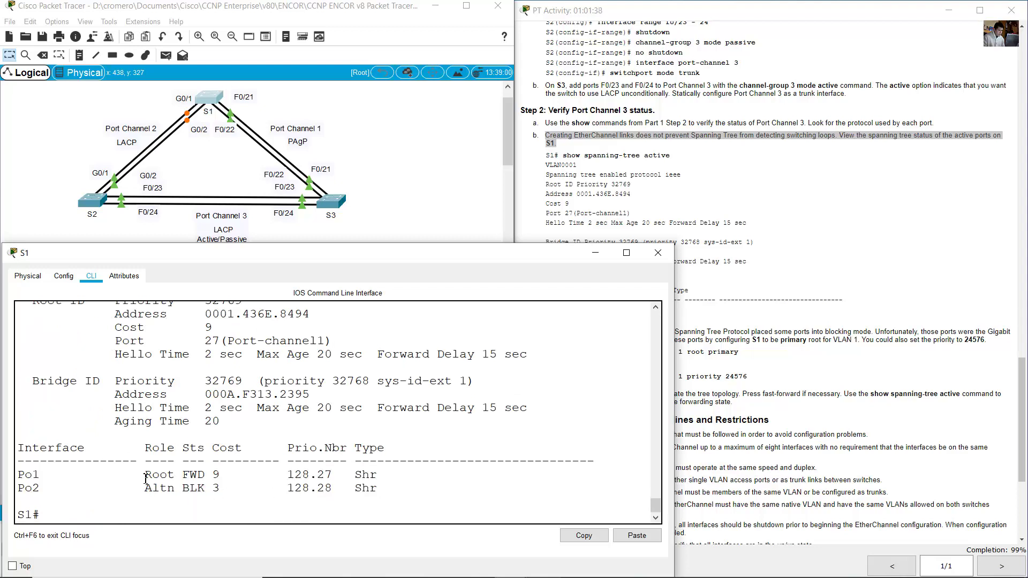
{"action": "double_click", "coordinate": [23, 475]}
{"action": "left_click_drag", "start_coordinate": [146, 474], "coordinate": [208, 474]}
{"action": "left_click_drag", "start_coordinate": [19, 488], "coordinate": [42, 489]}
{"action": "left_click_drag", "start_coordinate": [146, 488], "coordinate": [207, 487]}
{"action": "left_click", "coordinate": [265, 91]}
- Read the lab's explanation of restoring Port Channel 2 by making S1 primary root for VLAN 1 or setting priority 24576
{"action": "left_click", "coordinate": [744, 212]}
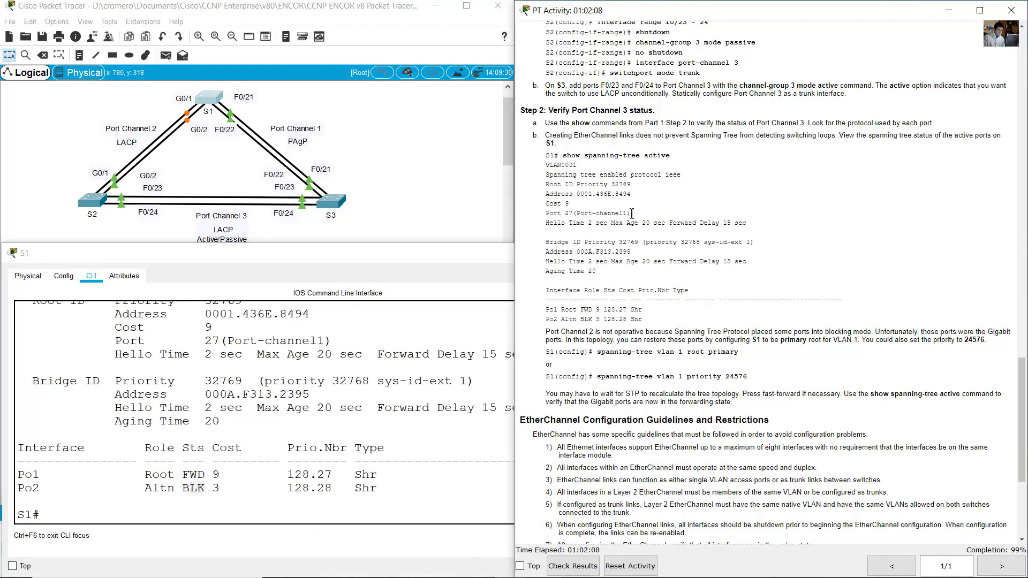
{"action": "scroll", "coordinate": [632, 213], "scroll_direction": "down", "scroll_amount": 6}
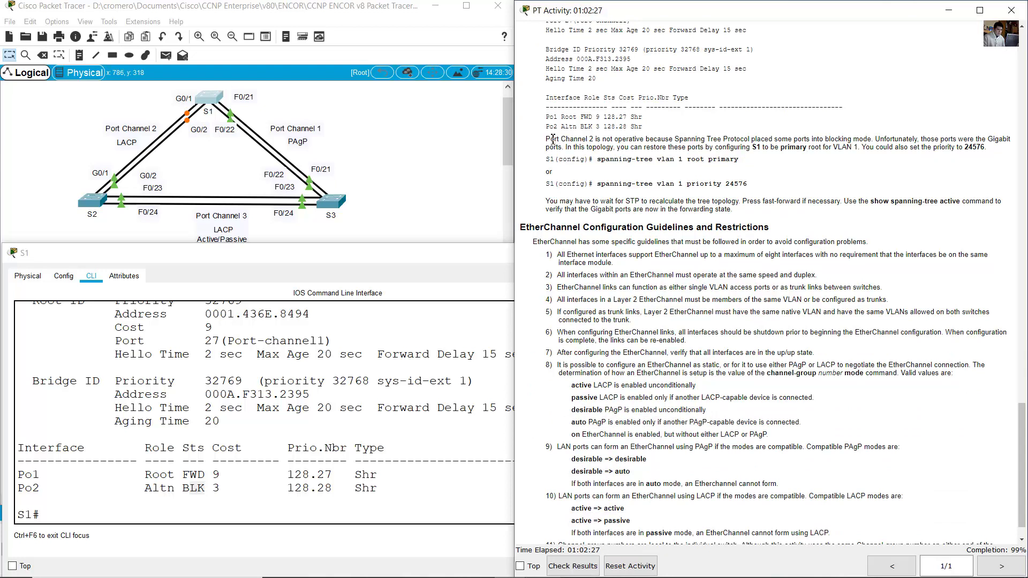
{"action": "left_click_drag", "start_coordinate": [551, 139], "coordinate": [862, 148]}
{"action": "left_click", "coordinate": [582, 151]}
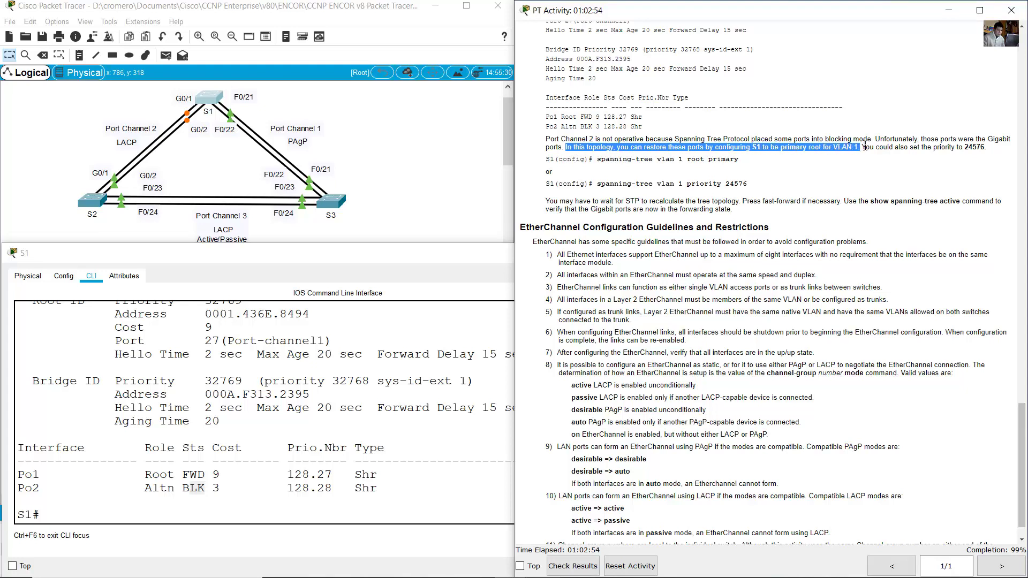
{"action": "left_click", "coordinate": [866, 147]}
{"action": "left_click_drag", "start_coordinate": [880, 150], "coordinate": [988, 149]}
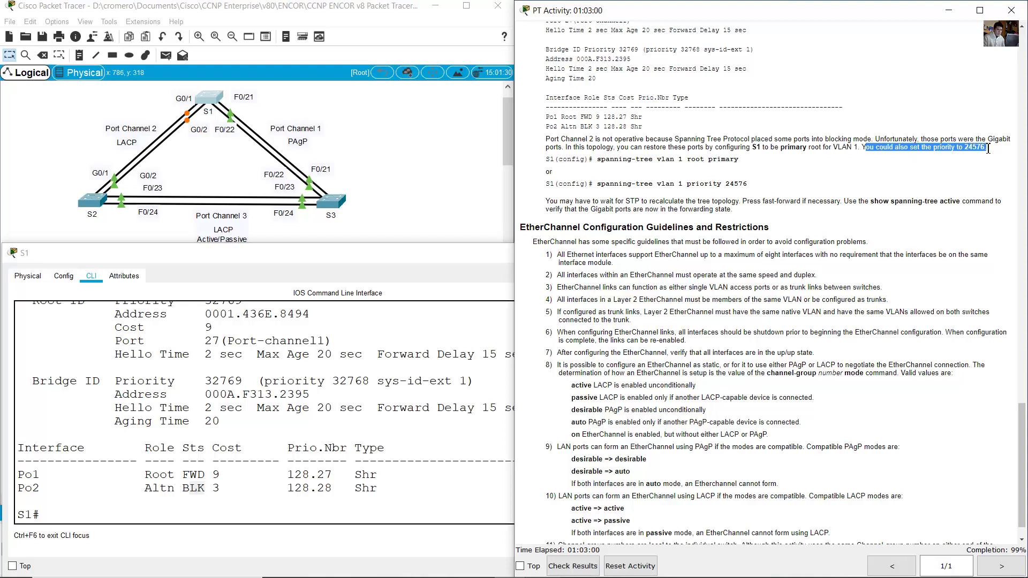
{"action": "left_click", "coordinate": [826, 149]}
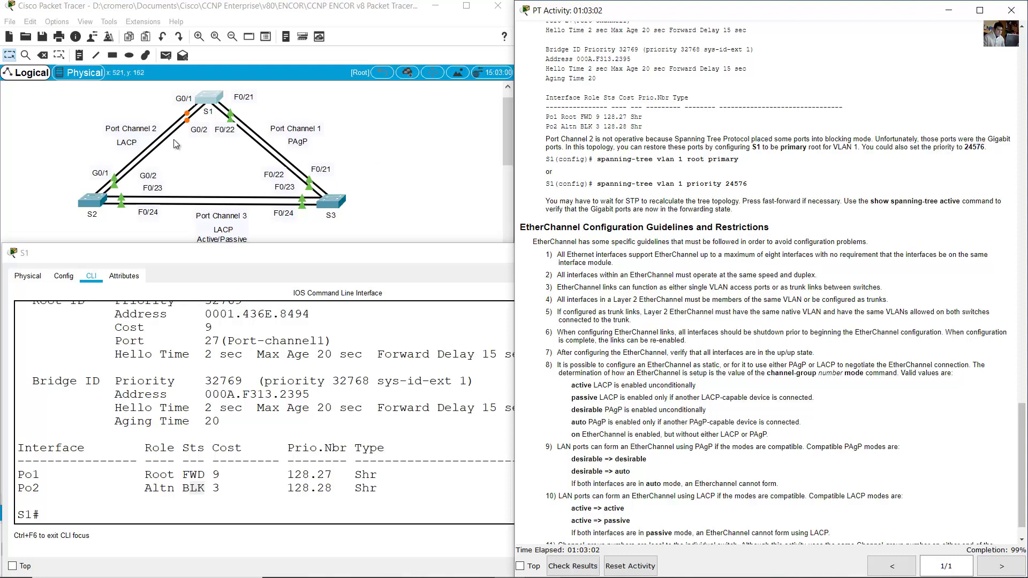
- Check the root ID and bridge ID details in S1's spanning-tree output for VLAN 1
{"action": "left_click", "coordinate": [220, 147]}
{"action": "left_click", "coordinate": [208, 102]}
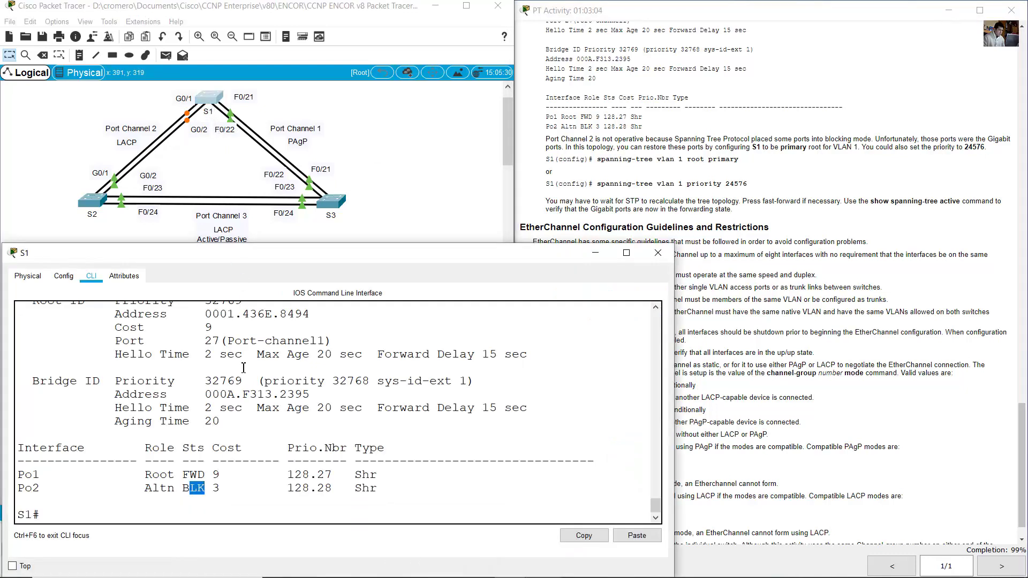
{"action": "scroll", "coordinate": [239, 370], "scroll_direction": "up", "scroll_amount": 1}
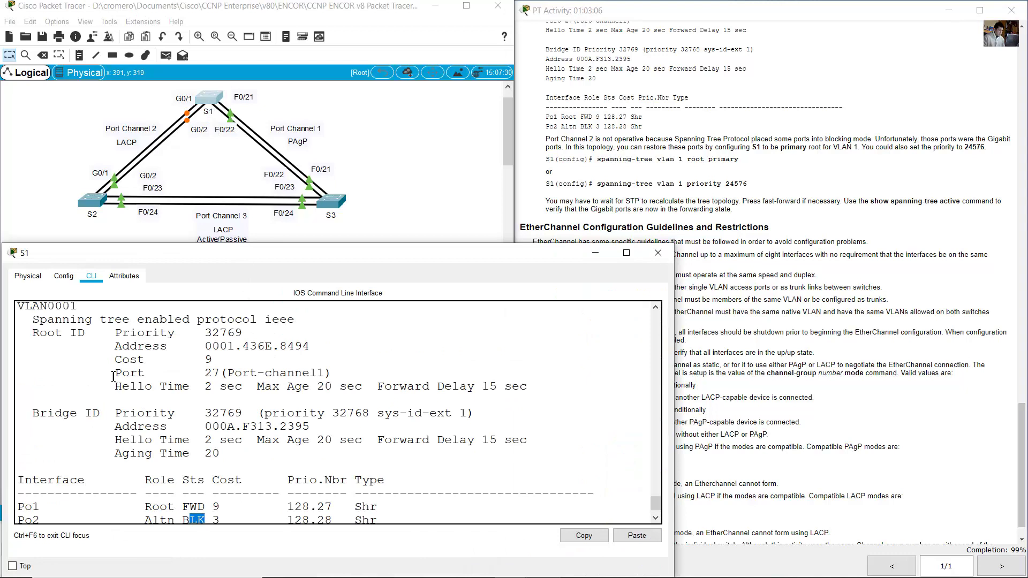
{"action": "scroll", "coordinate": [95, 368], "scroll_direction": "down", "scroll_amount": 1}
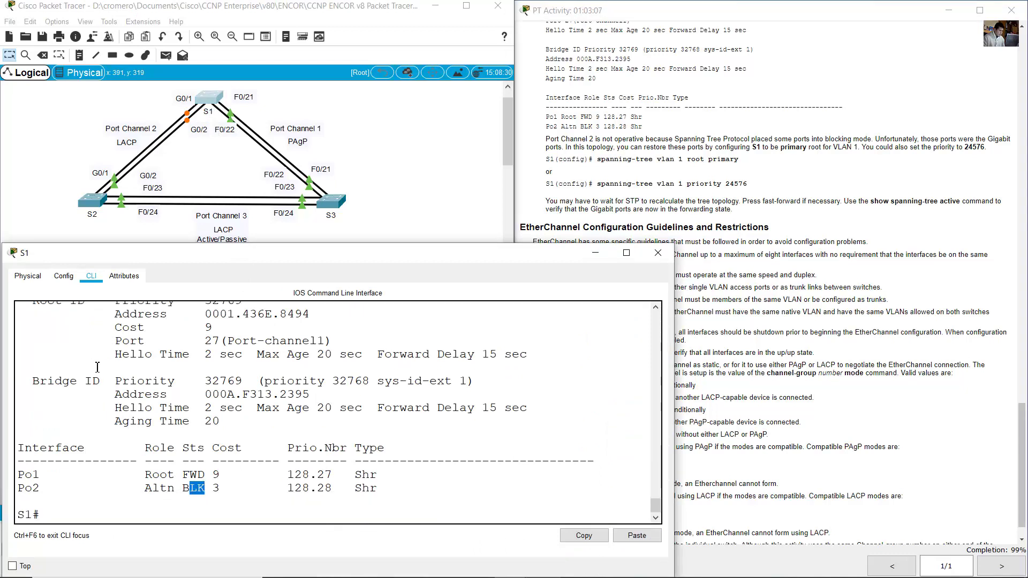
{"action": "left_click", "coordinate": [217, 160]}
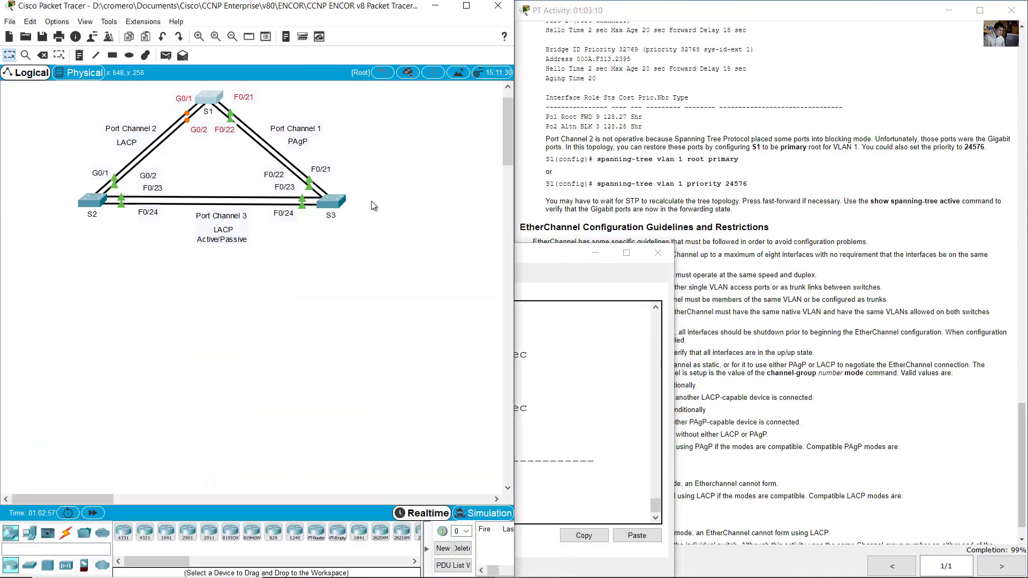
- Run show spanning-tree active on S3
{"action": "left_click", "coordinate": [334, 202]}
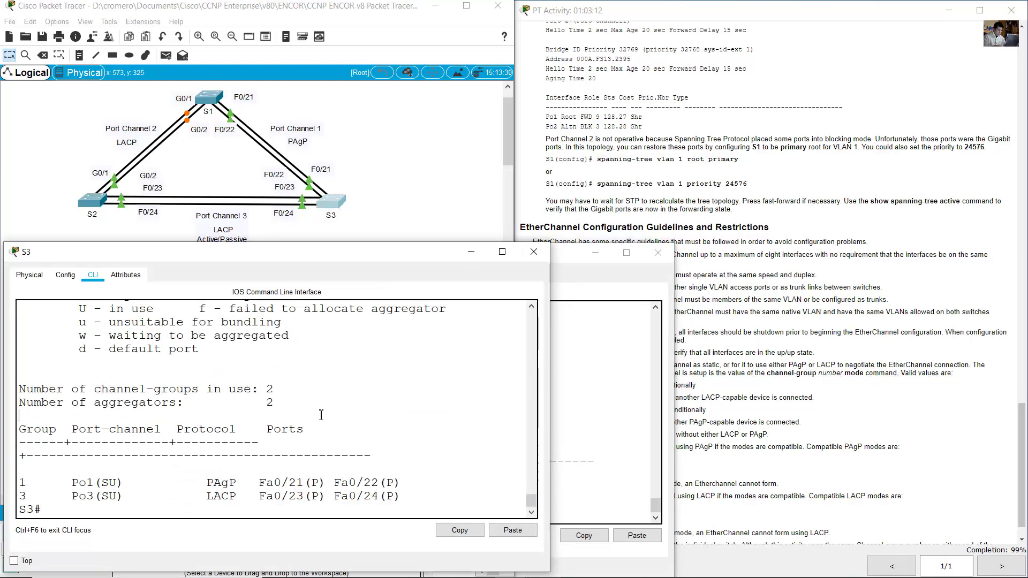
{"action": "type", "text": "show"}
{"action": "type", "text": " spani"}
{"action": "type", "text": "ning-"}
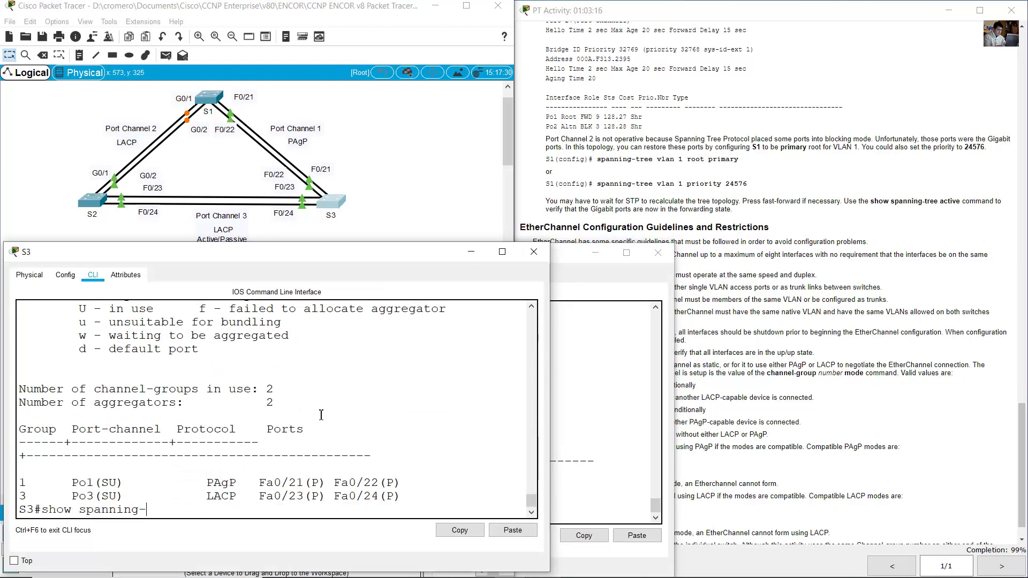
{"action": "type", "text": "tree active"}
{"action": "key", "text": "Return"}
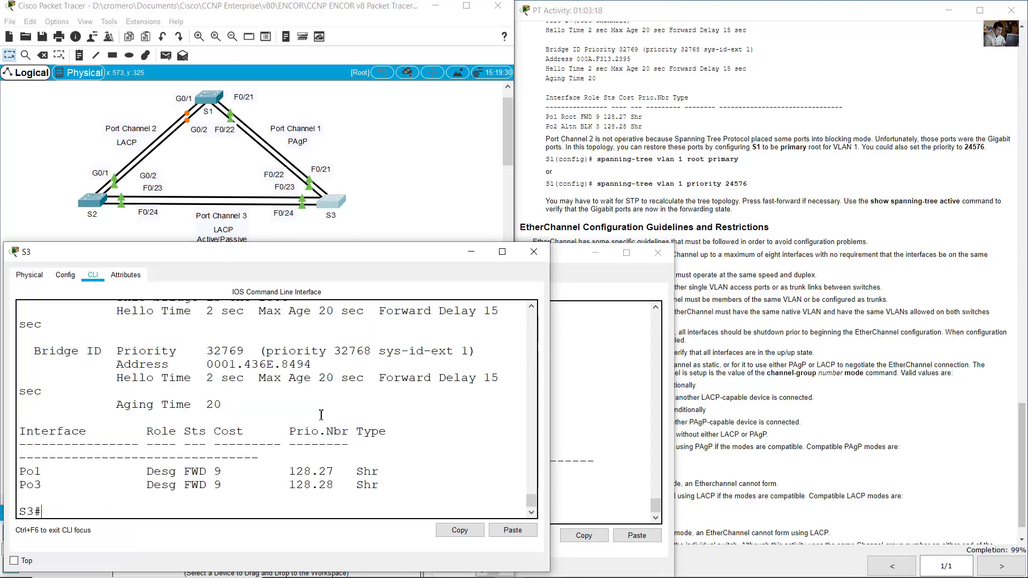
- Examine S3's spanning-tree output for the root bridge and the roles and states of Po1 and Po3, comparing them with the topology
{"action": "scroll", "coordinate": [311, 416], "scroll_direction": "up", "scroll_amount": 2}
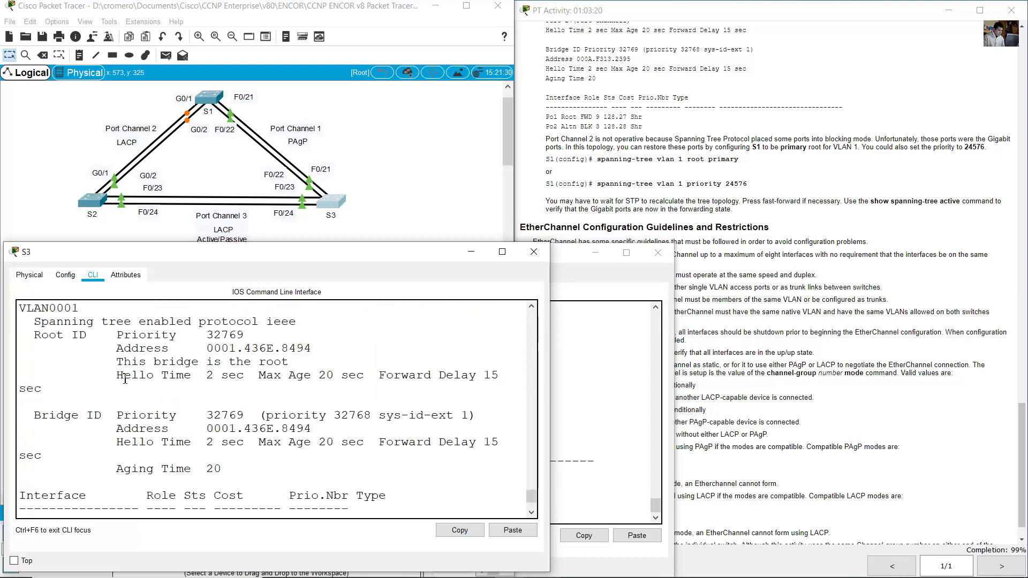
{"action": "left_click_drag", "start_coordinate": [135, 366], "coordinate": [289, 363]}
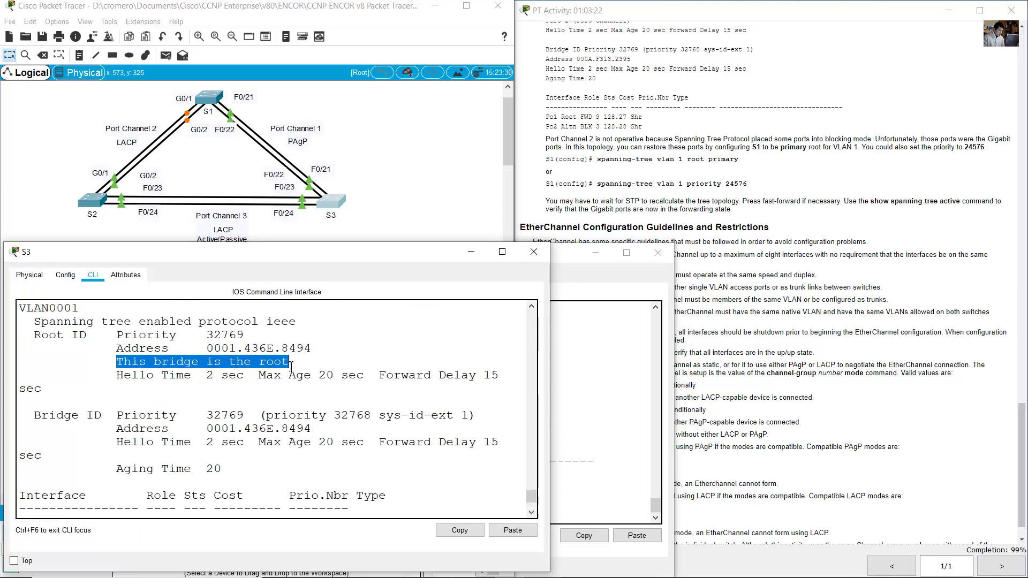
{"action": "scroll", "coordinate": [186, 391], "scroll_direction": "down", "scroll_amount": 2}
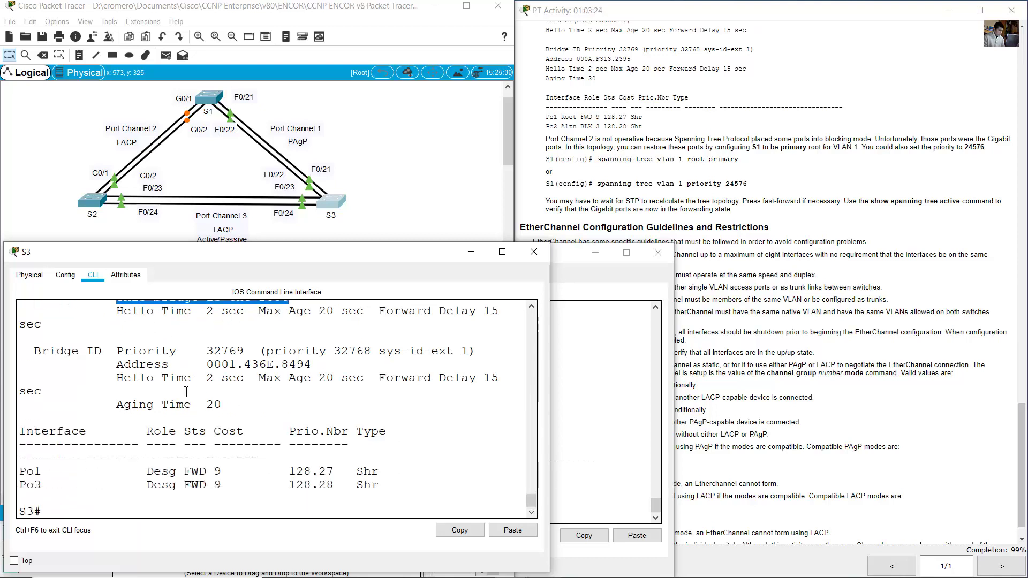
{"action": "left_click_drag", "start_coordinate": [27, 470], "coordinate": [326, 482]}
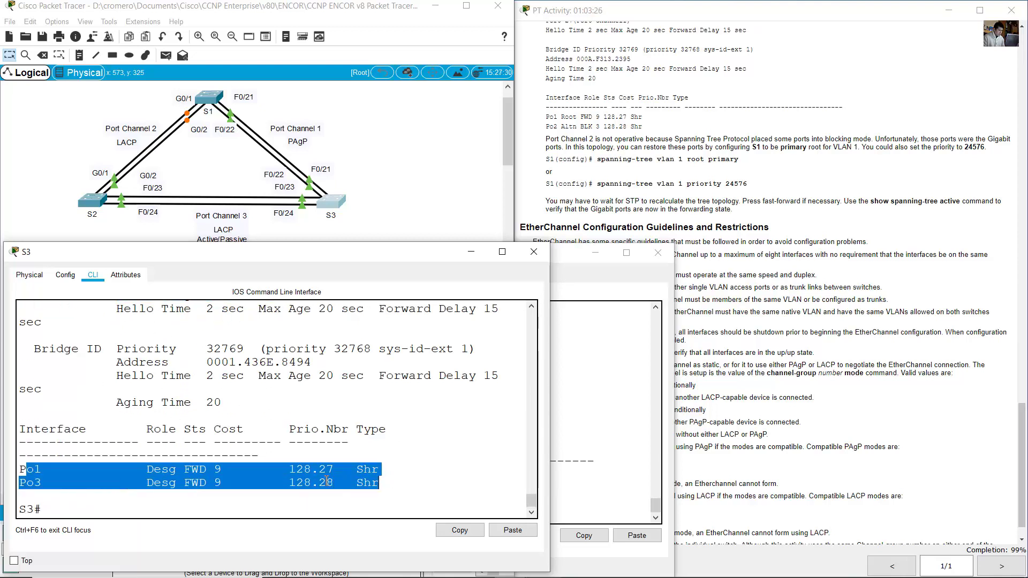
{"action": "left_click_drag", "start_coordinate": [19, 469], "coordinate": [387, 483]}
{"action": "left_click", "coordinate": [341, 176]}
{"action": "left_click_drag", "start_coordinate": [342, 146], "coordinate": [300, 235]}
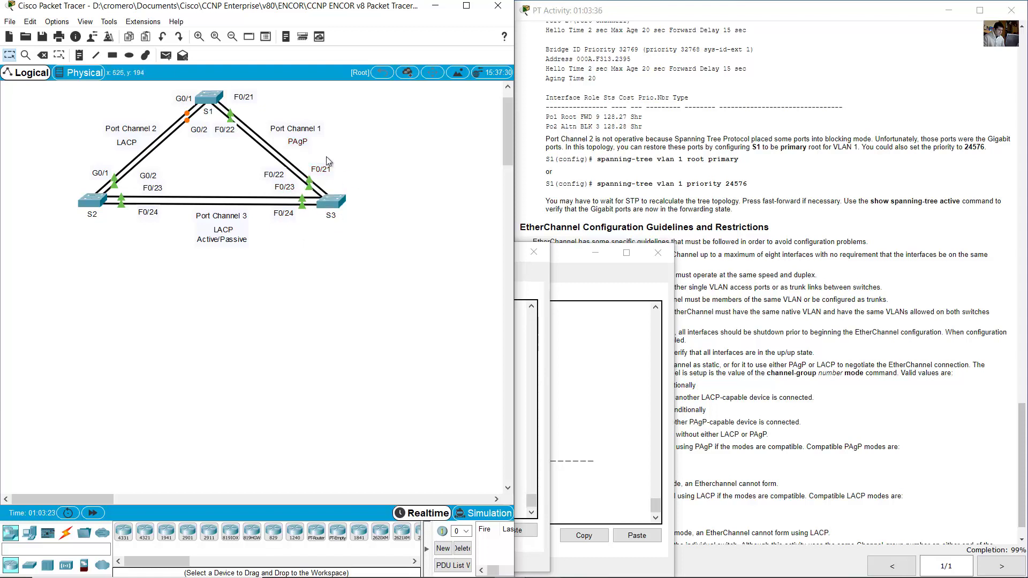
- Make S1 the primary root for VLAN 1 with spanning-tree vlan 1 root primary in global configuration mode
{"action": "left_click_drag", "start_coordinate": [219, 170], "coordinate": [216, 105]}
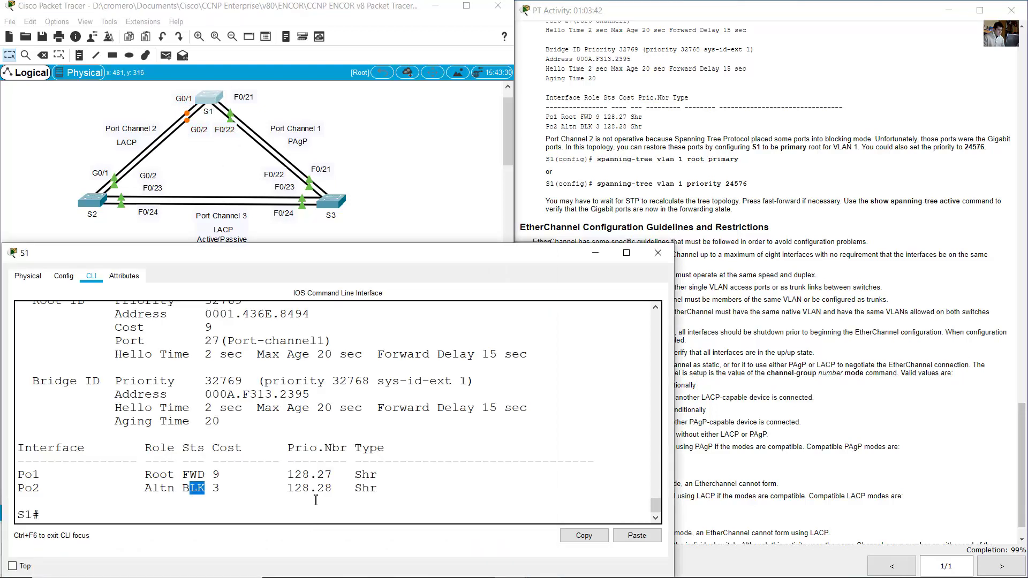
{"action": "left_click", "coordinate": [316, 500]}
{"action": "type", "text": "conf term"}
{"action": "key", "text": "Return"}
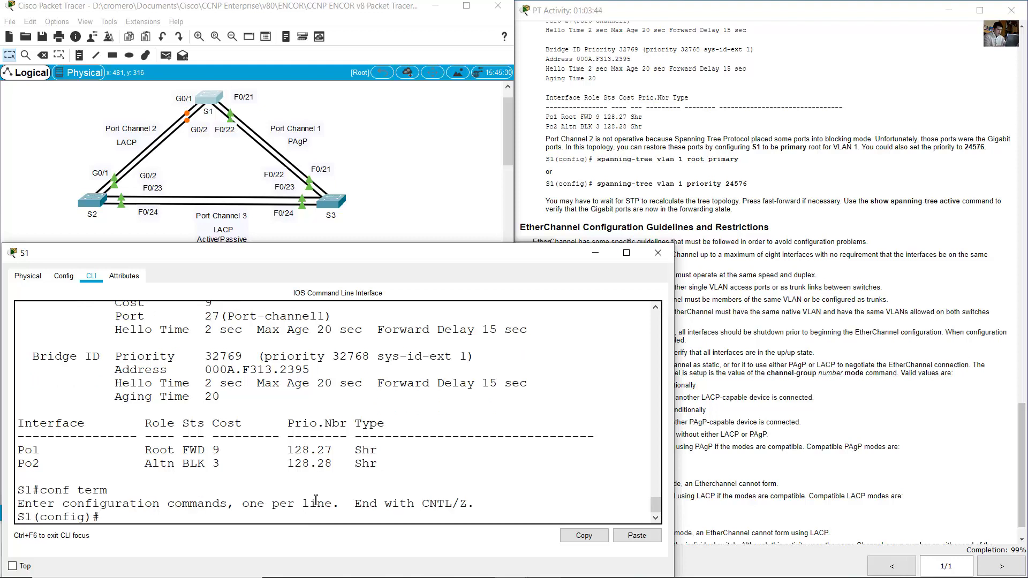
{"action": "type", "text": "spanning-tree vlan 1 root primary"}
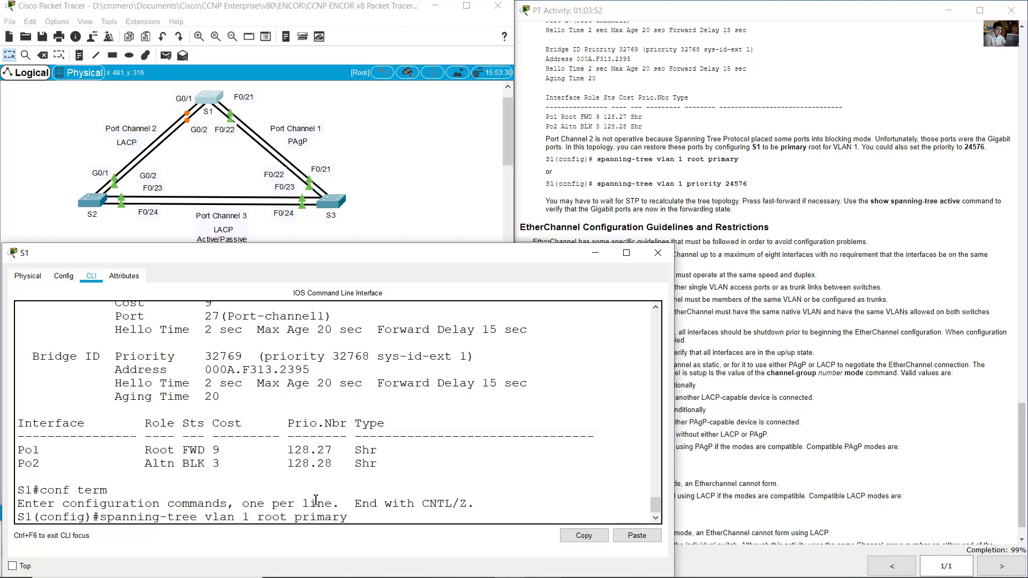
{"action": "key", "text": "Return"}
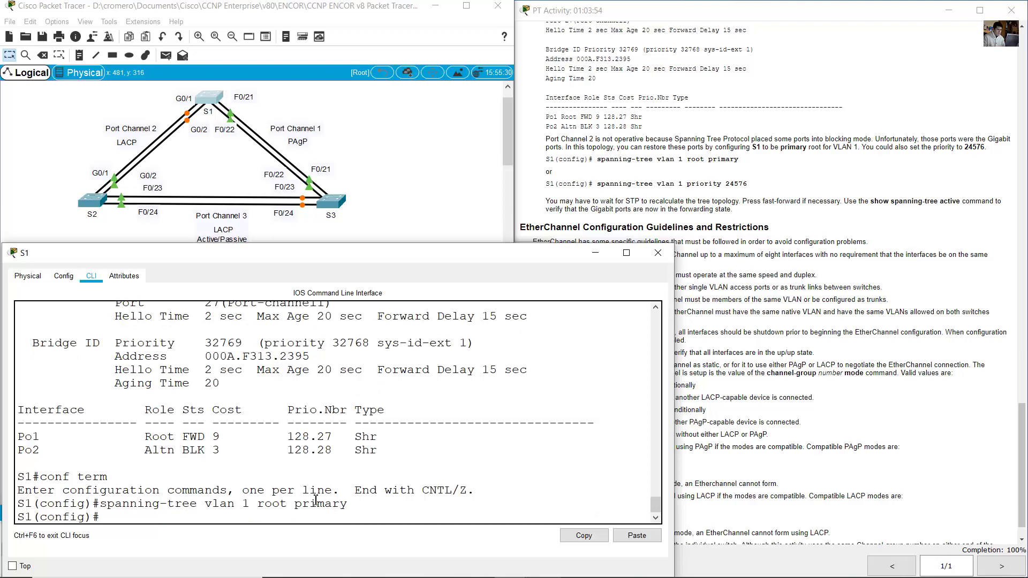
- Read the lab's alternative priority 24576 command and its notes on STP recalculation and verifying with show spanning-tree active
{"action": "left_click", "coordinate": [787, 196]}
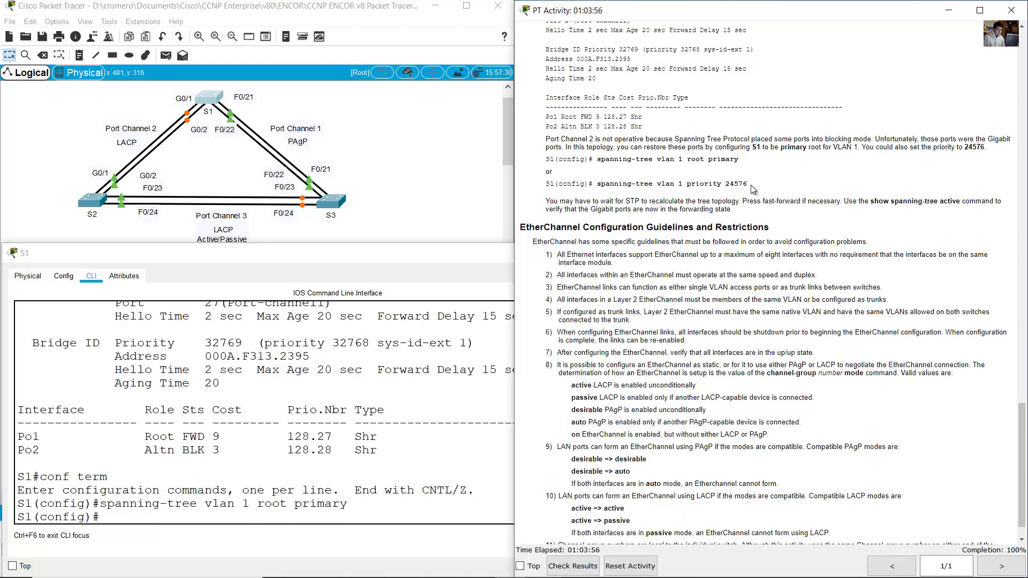
{"action": "left_click_drag", "start_coordinate": [719, 187], "coordinate": [750, 184]}
{"action": "left_click", "coordinate": [765, 186]}
{"action": "left_click", "coordinate": [692, 210]}
{"action": "left_click_drag", "start_coordinate": [546, 201], "coordinate": [742, 201]}
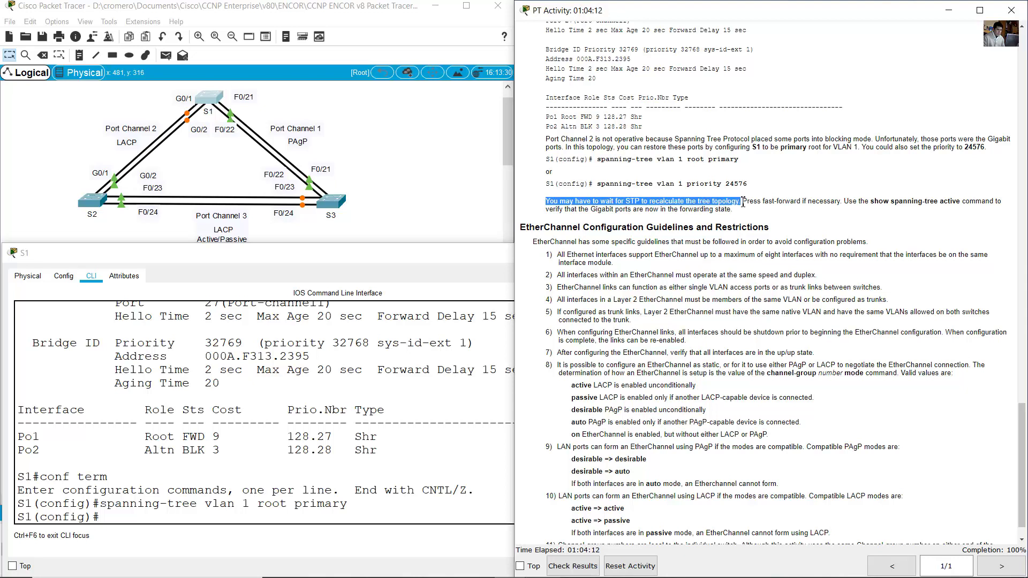
{"action": "left_click", "coordinate": [740, 202]}
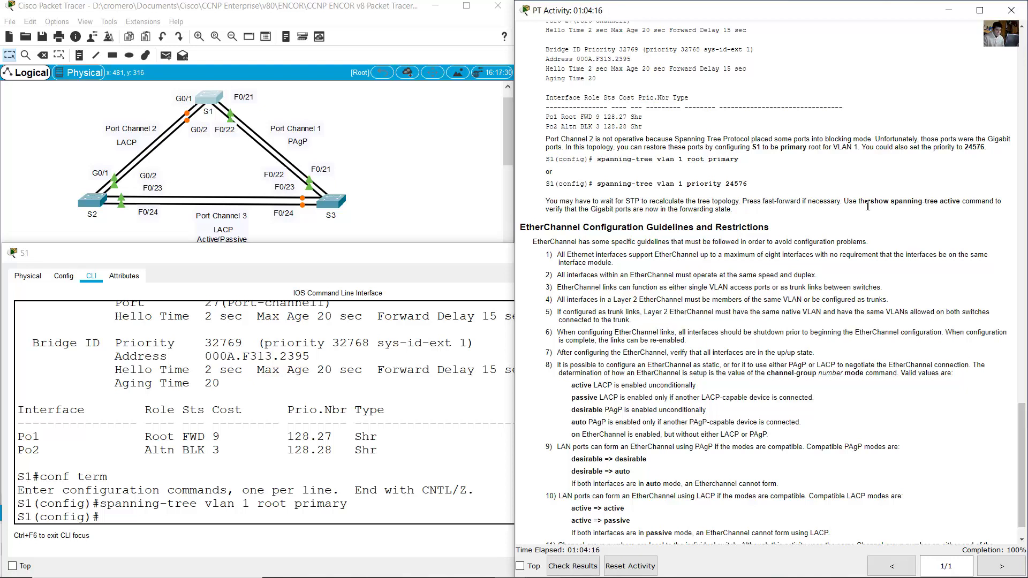
{"action": "left_click_drag", "start_coordinate": [852, 206], "coordinate": [1005, 206]}
- Check the link lights of the port channels in the topology, focusing on S1's ports
{"action": "left_click", "coordinate": [406, 188]}
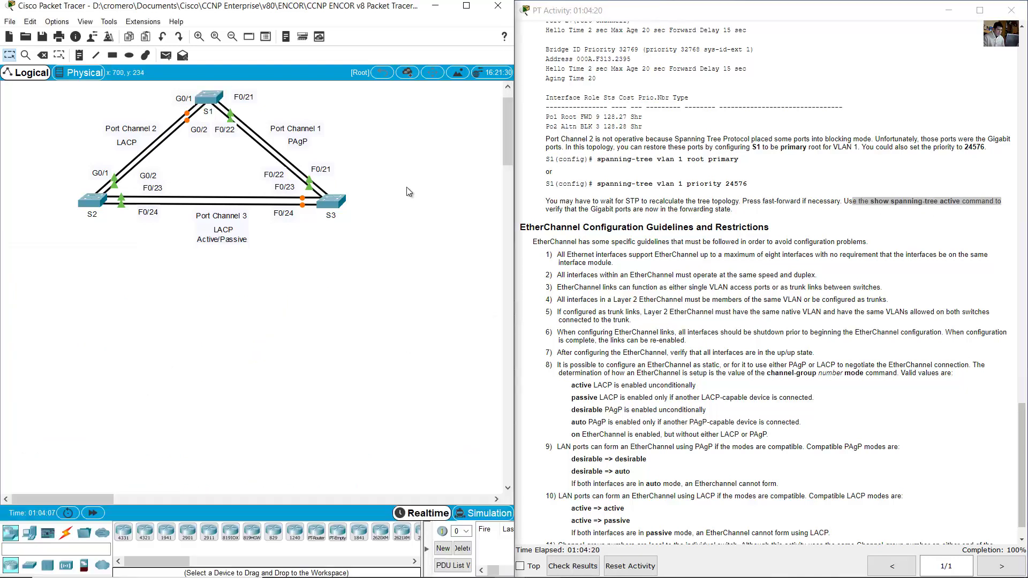
{"action": "left_click_drag", "start_coordinate": [410, 140], "coordinate": [68, 268]}
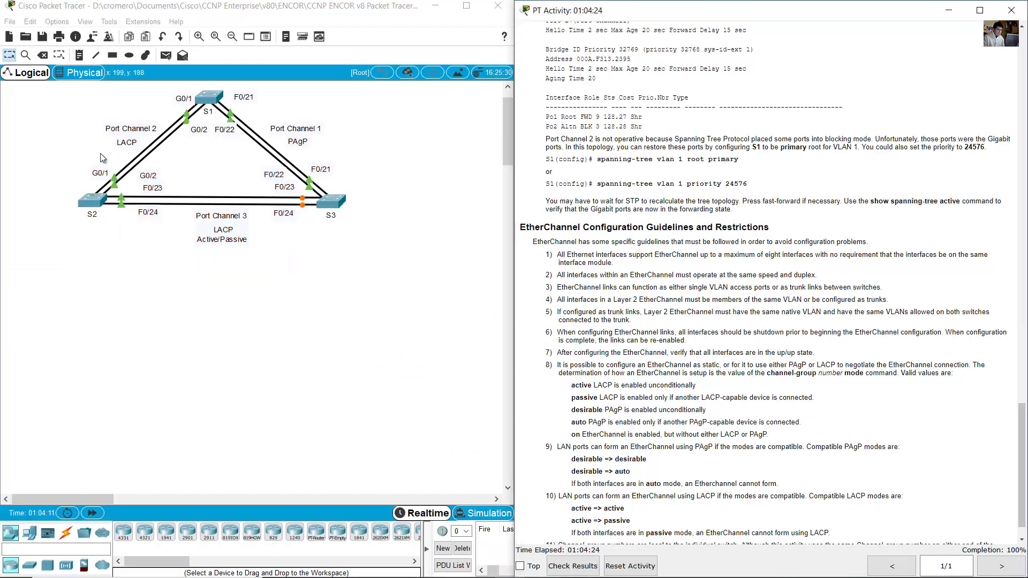
{"action": "left_click", "coordinate": [218, 152]}
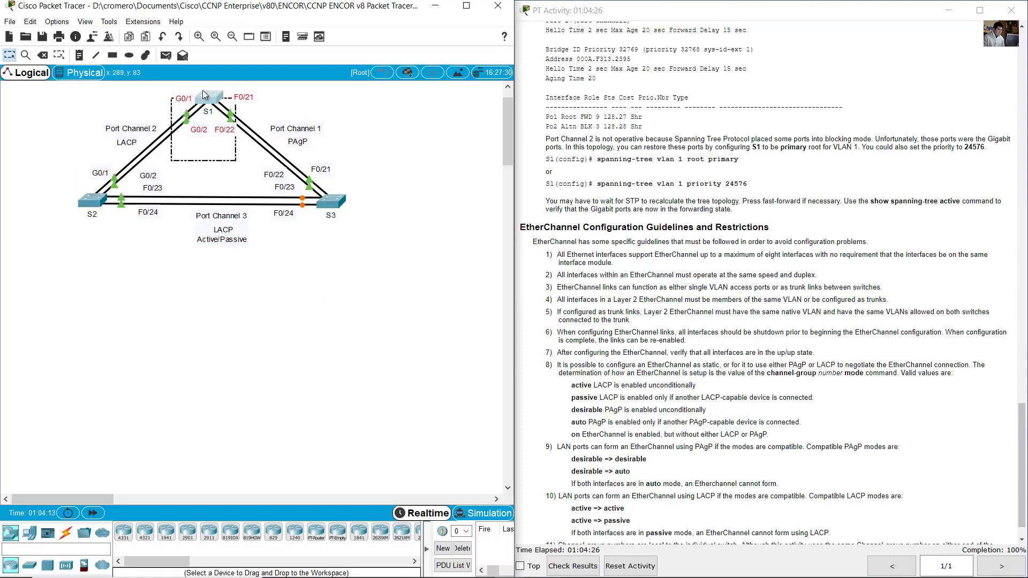
{"action": "left_click_drag", "start_coordinate": [273, 88], "coordinate": [168, 129]}
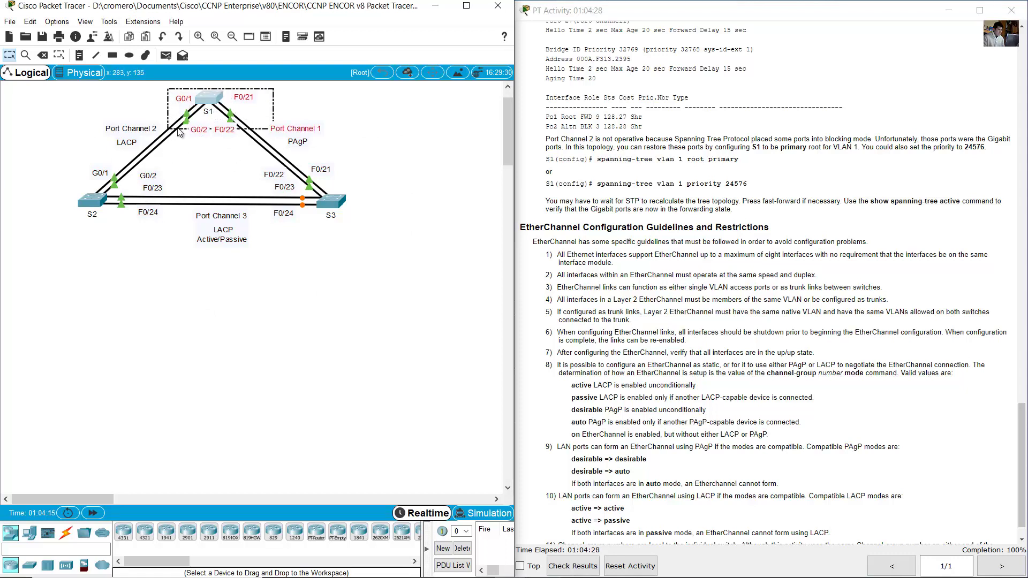
- Leave configuration mode on S1 and run show spanning-tree active
{"action": "left_click", "coordinate": [210, 98]}
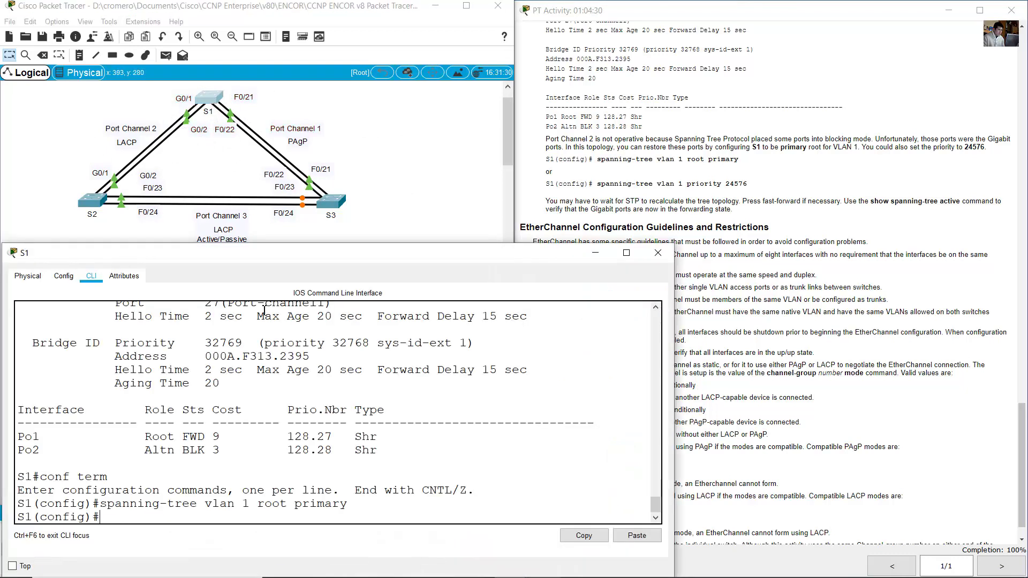
{"action": "type", "text": "end"}
{"action": "key", "text": "Return"}
{"action": "type", "text": "show spanning-tree active"}
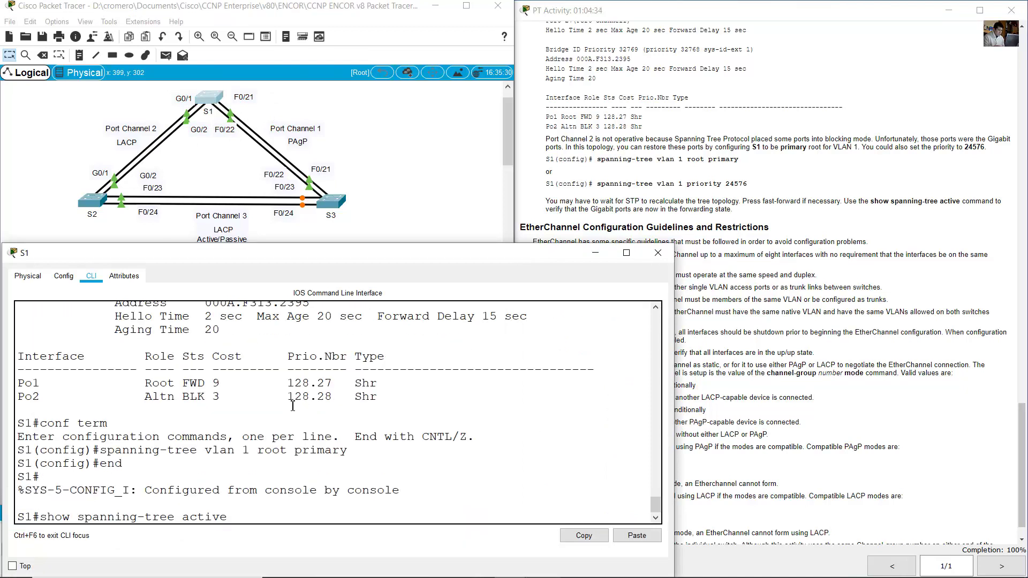
{"action": "key", "text": "Return"}
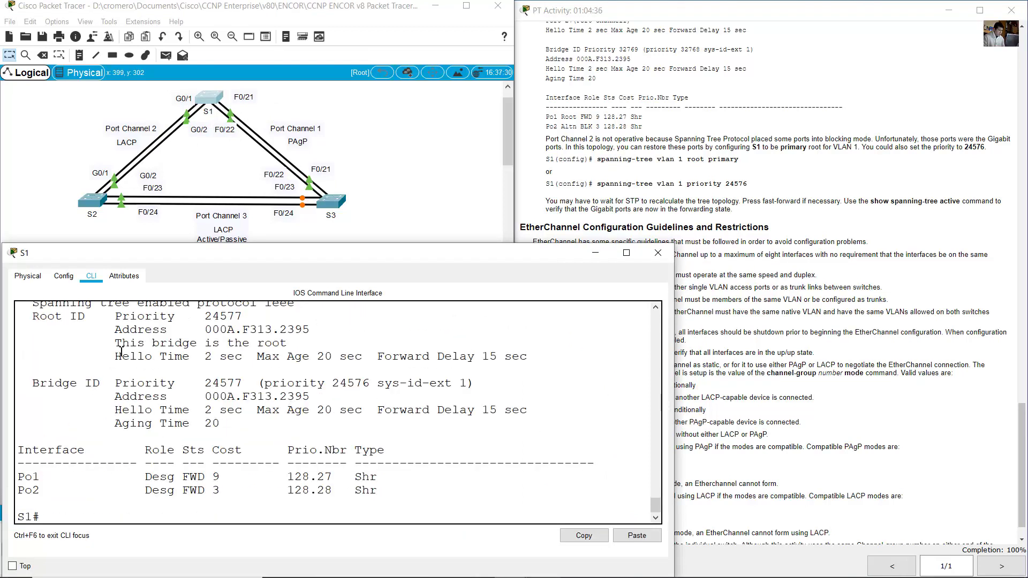
- Examine S1's new spanning-tree output for the root bridge and the roles and states of Po1 and Po2
{"action": "left_click_drag", "start_coordinate": [124, 346], "coordinate": [286, 344]}
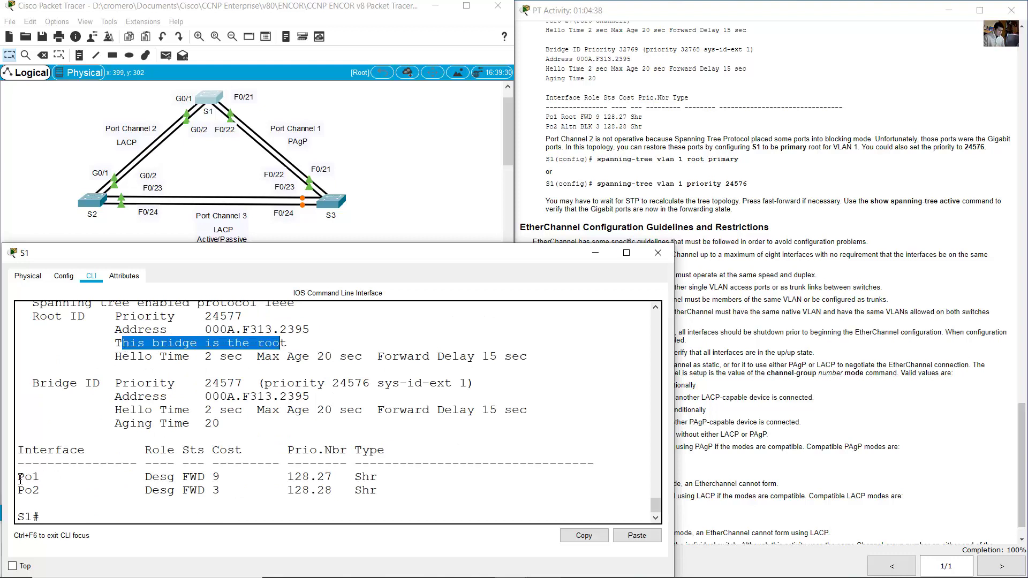
{"action": "left_click_drag", "start_coordinate": [20, 479], "coordinate": [374, 495]}
{"action": "left_click", "coordinate": [152, 483]}
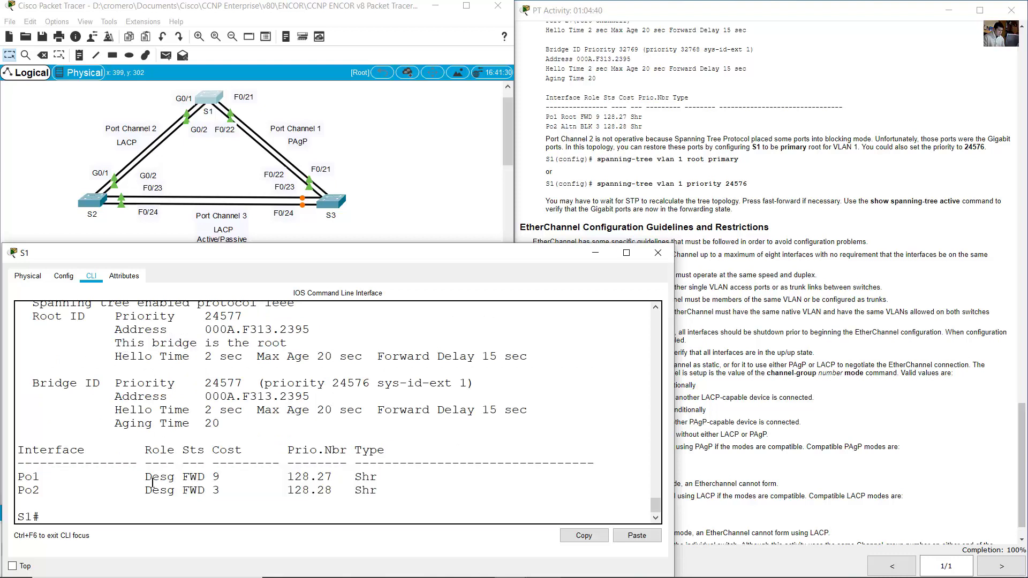
{"action": "left_click_drag", "start_coordinate": [149, 474], "coordinate": [205, 491]}
{"action": "left_click", "coordinate": [152, 490]}
- Compare the link lights on S1's ports with those of Port Channel 3 in the topology
{"action": "left_click", "coordinate": [274, 91]}
{"action": "left_click_drag", "start_coordinate": [281, 91], "coordinate": [165, 134]}
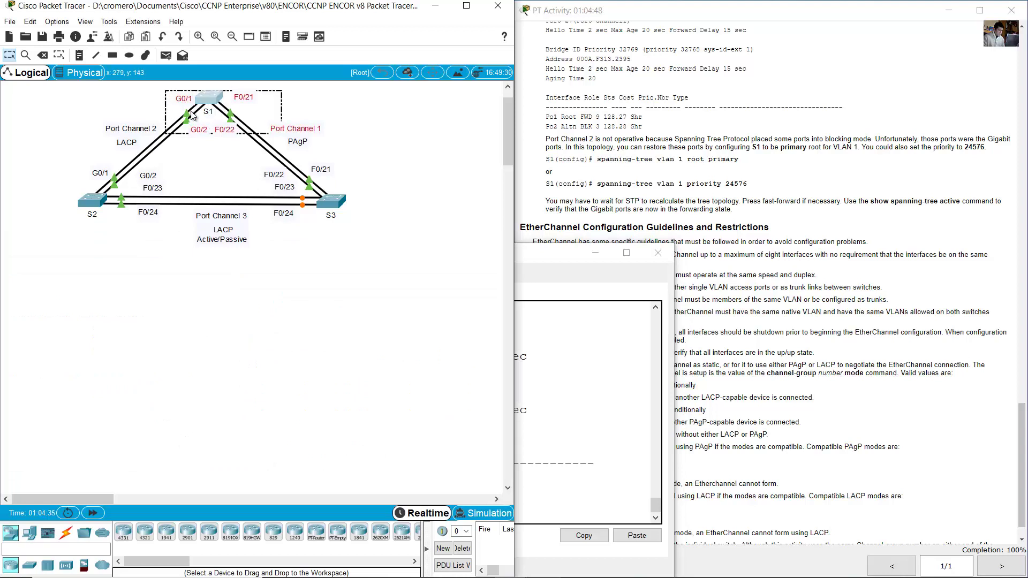
{"action": "left_click", "coordinate": [229, 119]}
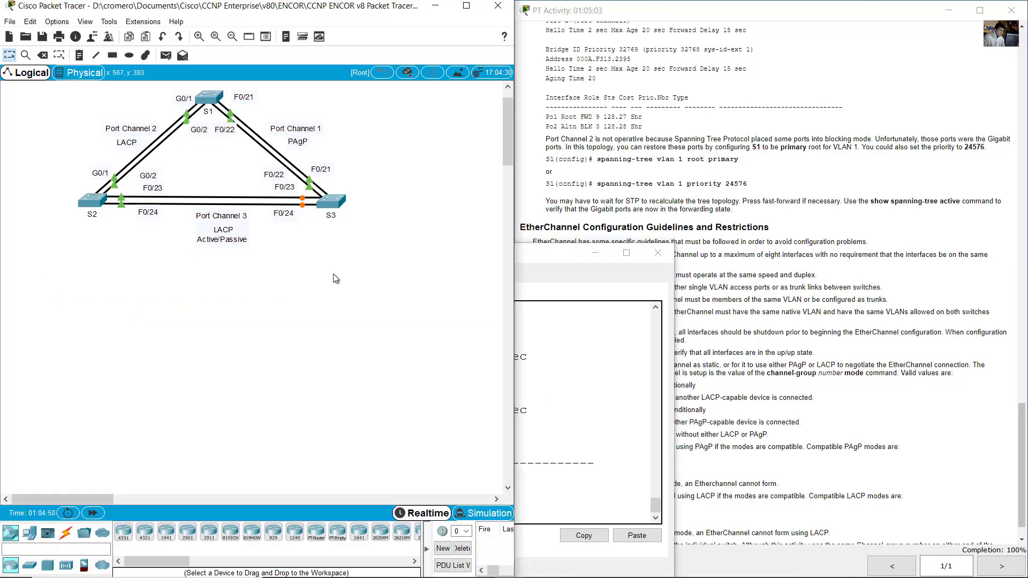
{"action": "left_click_drag", "start_coordinate": [306, 255], "coordinate": [181, 200]}
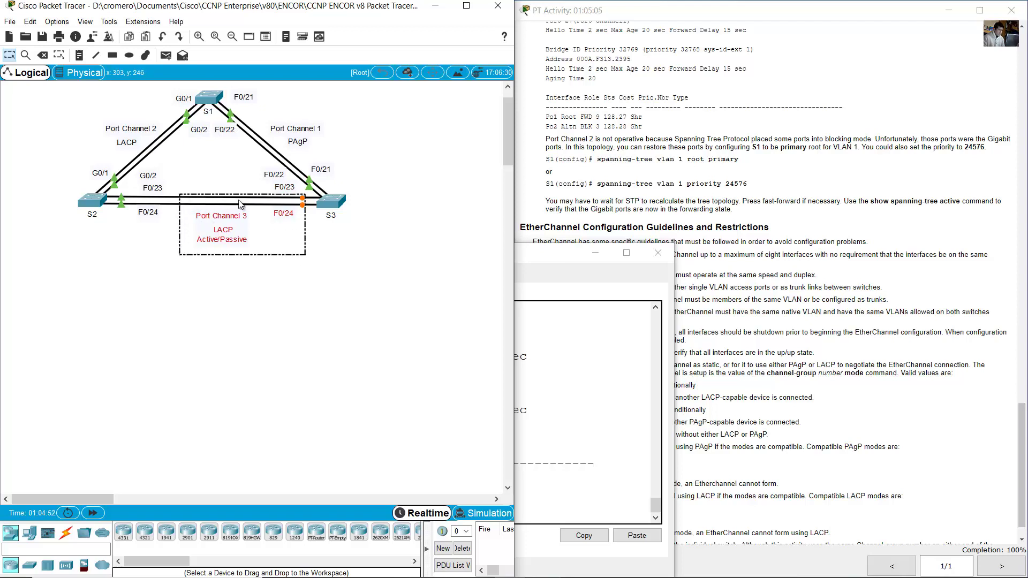
{"action": "left_click", "coordinate": [276, 219]}
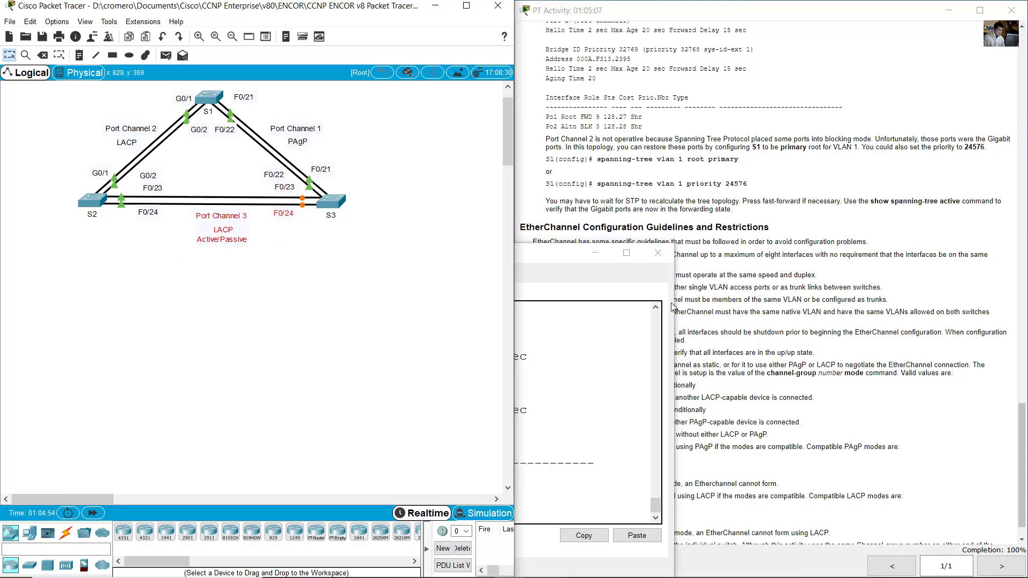
{"action": "left_click", "coordinate": [745, 242]}
- Rerun show spanning-tree active on S3 to check Po1 and Po3 under the new root bridge
{"action": "left_click", "coordinate": [336, 205]}
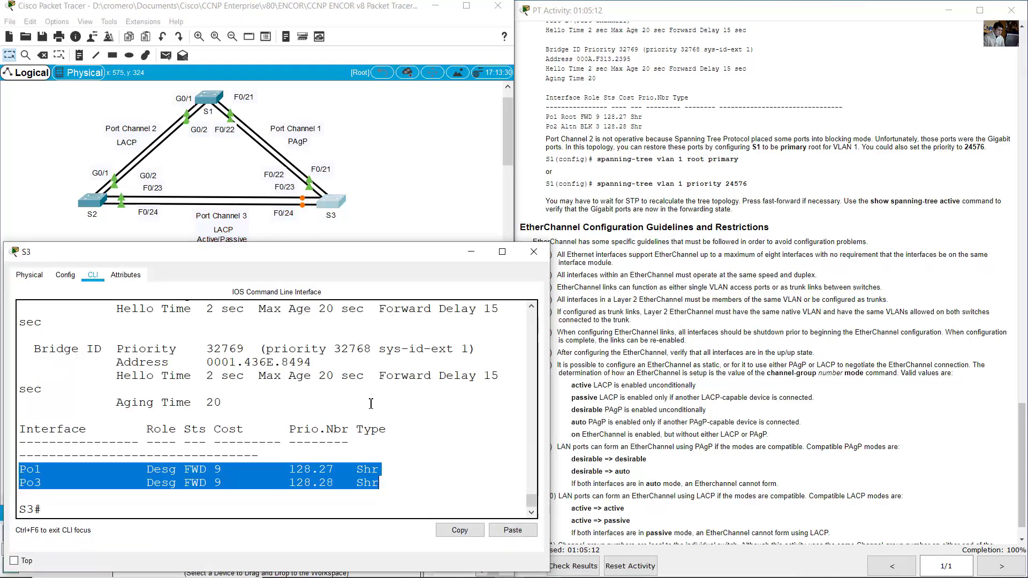
{"action": "left_click", "coordinate": [371, 404]}
{"action": "key", "text": "Up"}
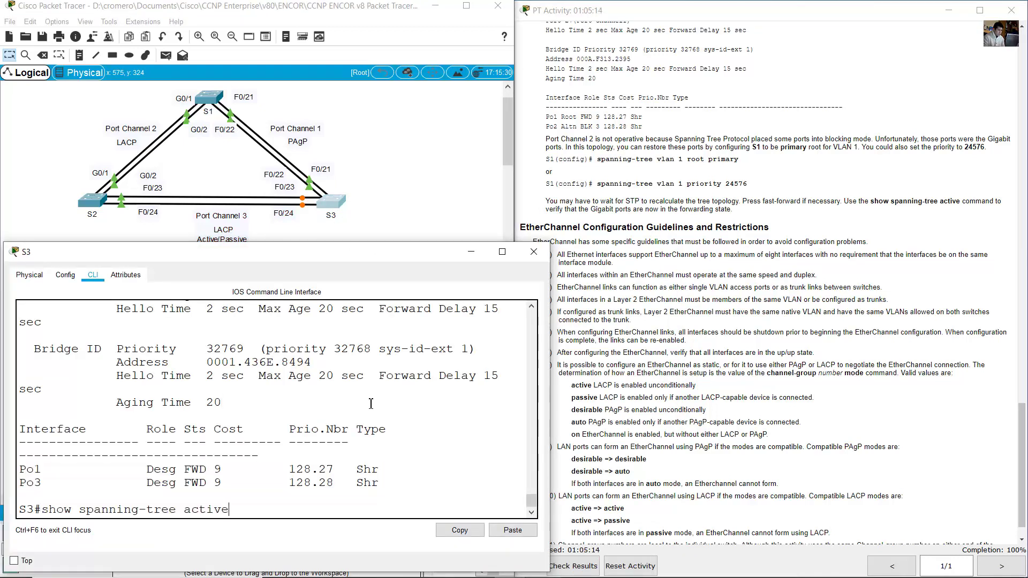
{"action": "key", "text": "Return"}
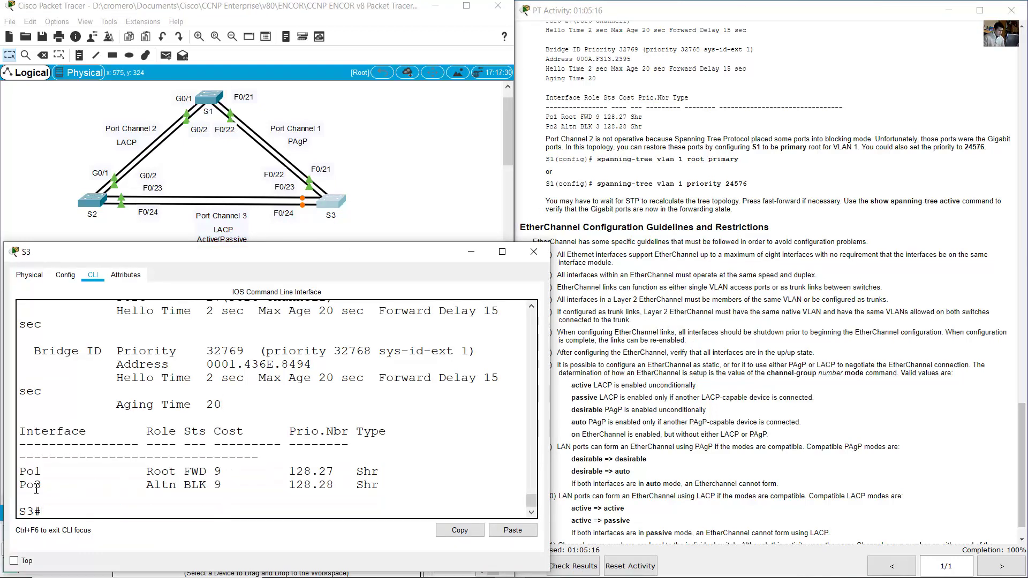
- Check the role and state of Po3 in S3's spanning-tree output and return to the topology
{"action": "left_click_drag", "start_coordinate": [26, 484], "coordinate": [207, 485]}
{"action": "left_click", "coordinate": [380, 209]}
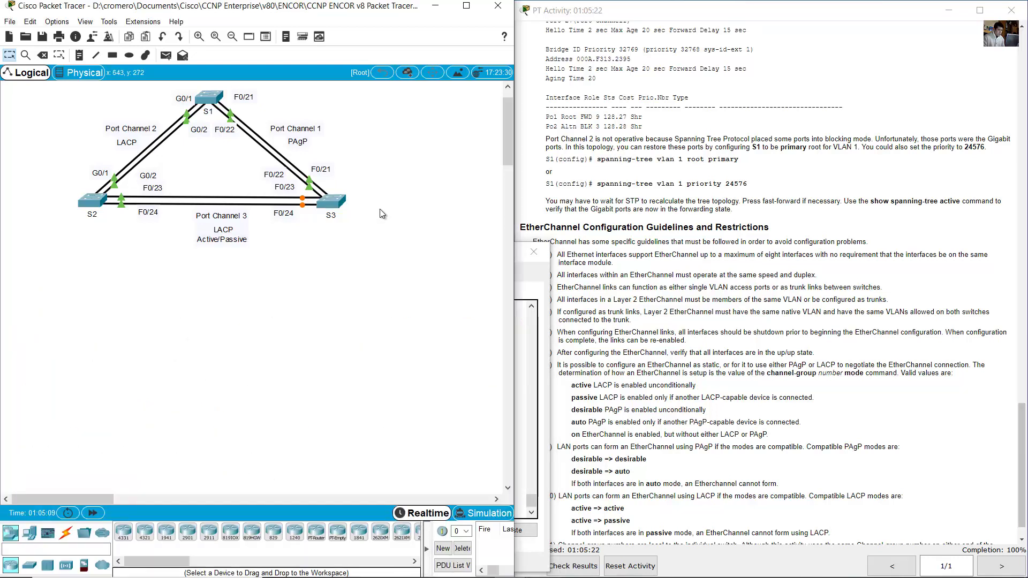
- Read the introduction to EtherChannel Configuration Guidelines and Restrictions and guidelines 1 and 2 on interface support, speed and duplex
{"action": "left_click", "coordinate": [799, 223]}
{"action": "scroll", "coordinate": [768, 270], "scroll_direction": "down", "scroll_amount": 1}
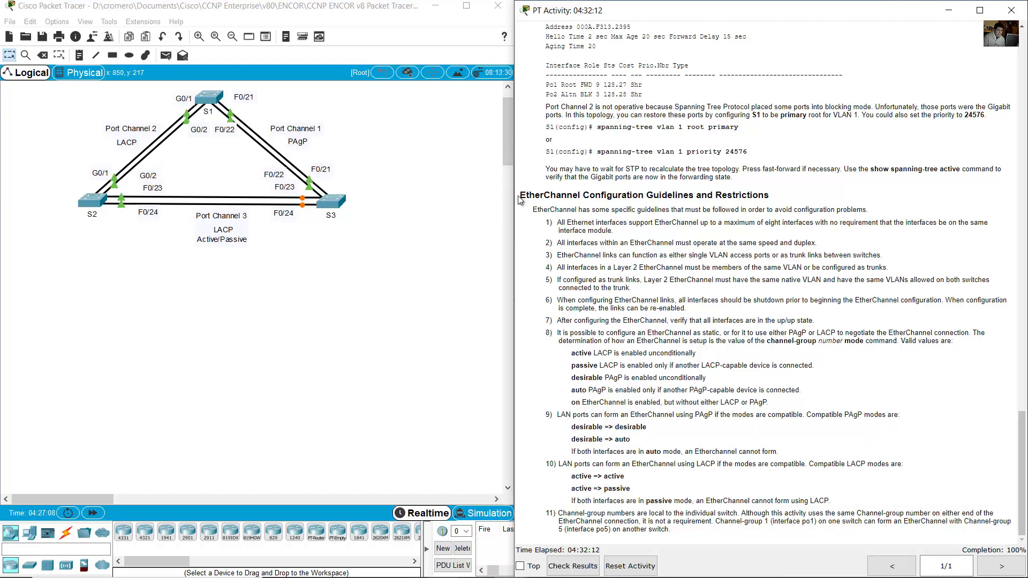
{"action": "left_click_drag", "start_coordinate": [518, 196], "coordinate": [782, 200]}
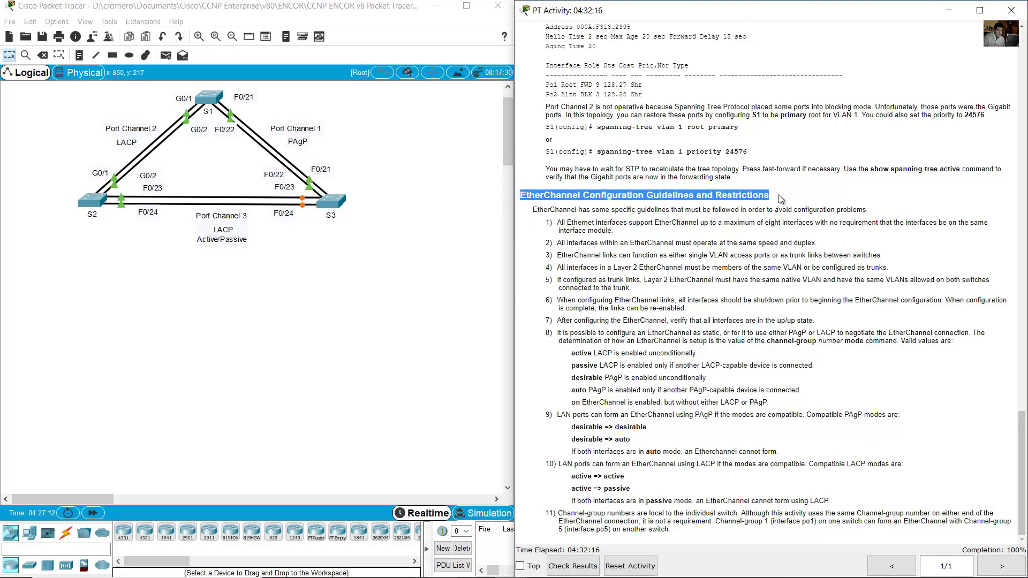
{"action": "left_click_drag", "start_coordinate": [538, 210], "coordinate": [862, 209]}
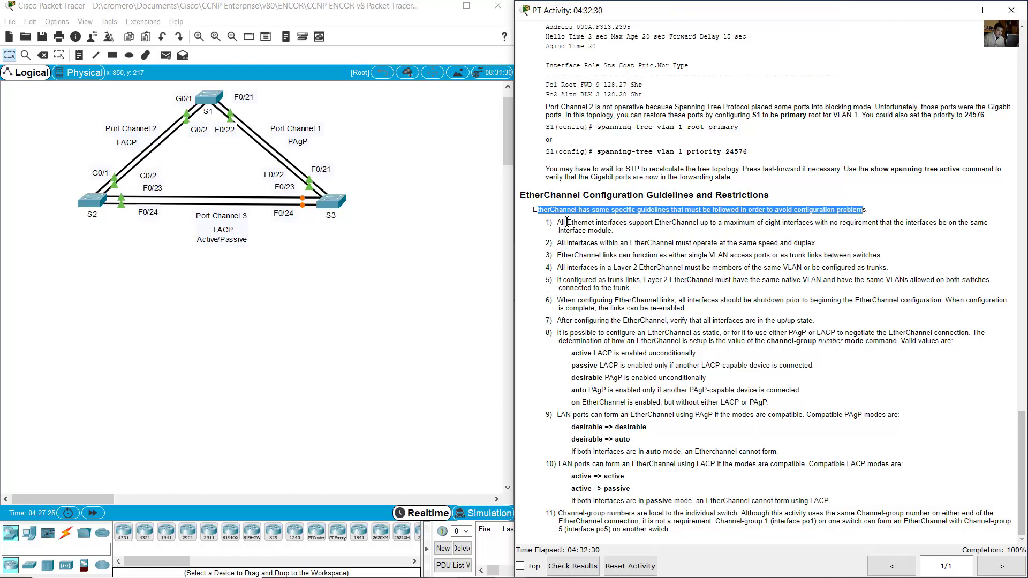
{"action": "left_click_drag", "start_coordinate": [563, 222], "coordinate": [766, 240]}
{"action": "left_click_drag", "start_coordinate": [792, 241], "coordinate": [818, 242]}
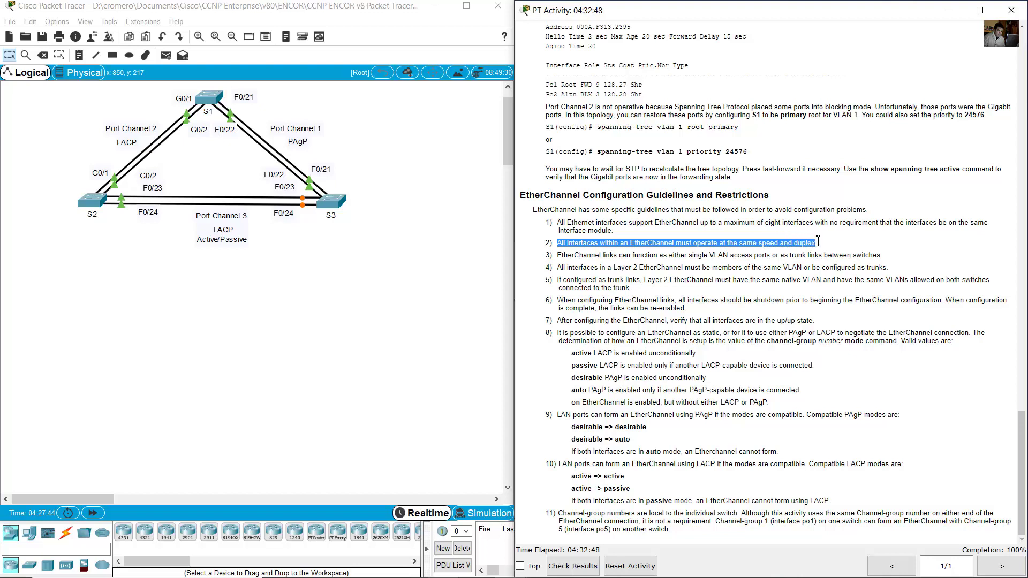
- Read guidelines 3 to 7 on access and trunk links, VLAN matching, interface shutdown and checking interface state
{"action": "left_click_drag", "start_coordinate": [557, 256], "coordinate": [881, 258]}
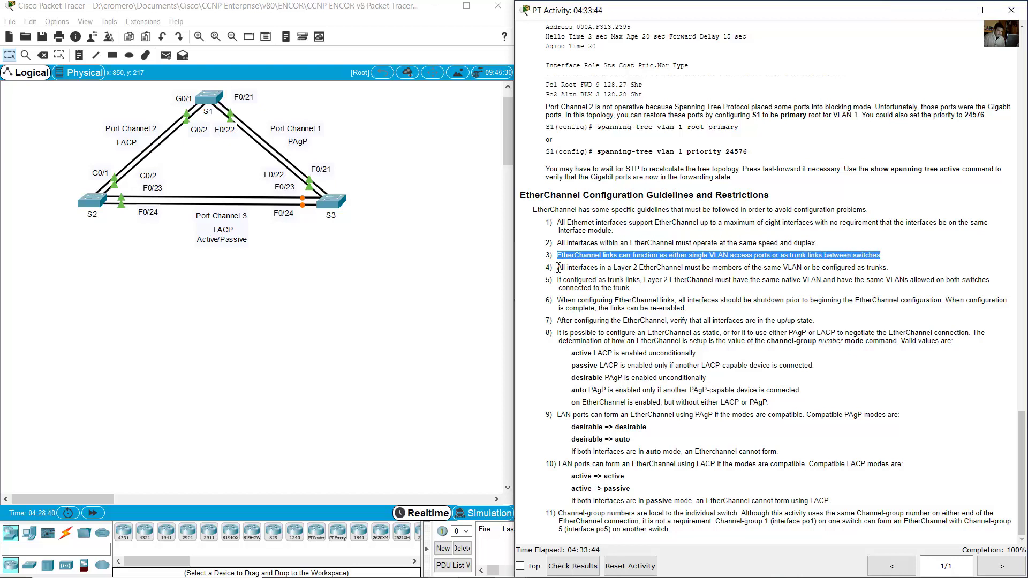
{"action": "left_click_drag", "start_coordinate": [558, 267], "coordinate": [887, 266]}
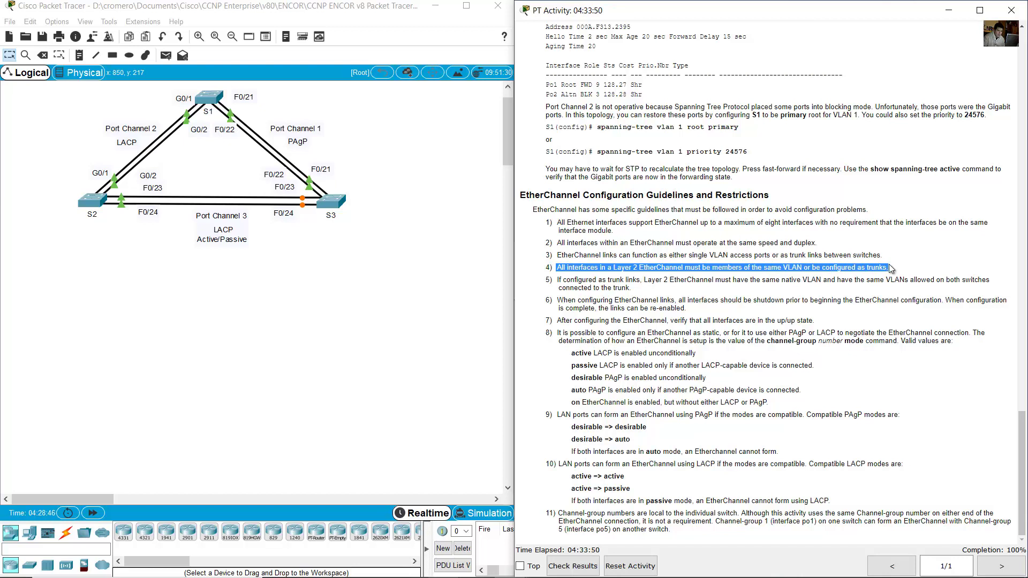
{"action": "left_click_drag", "start_coordinate": [557, 280], "coordinate": [640, 294]}
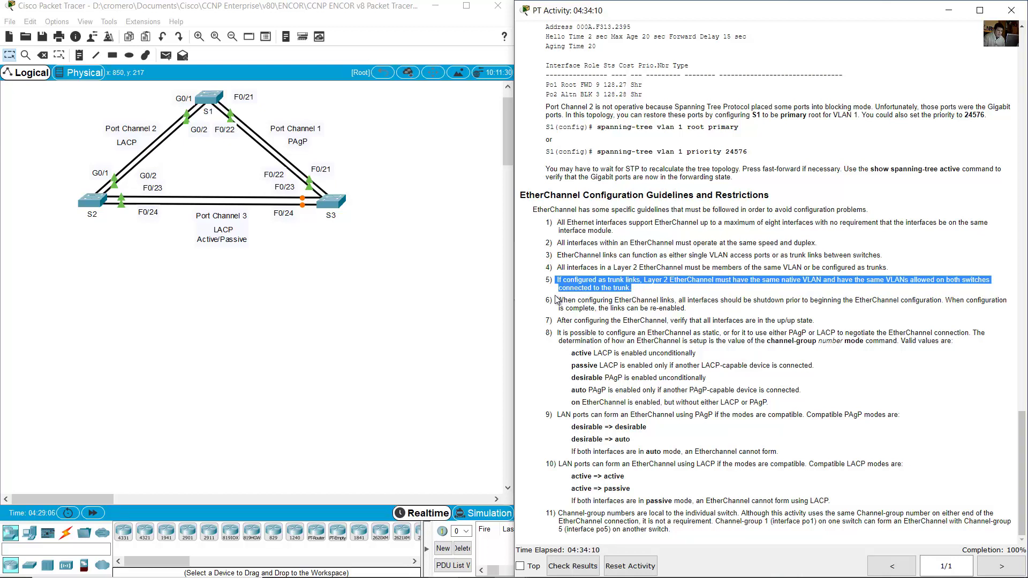
{"action": "left_click_drag", "start_coordinate": [560, 301], "coordinate": [776, 318]}
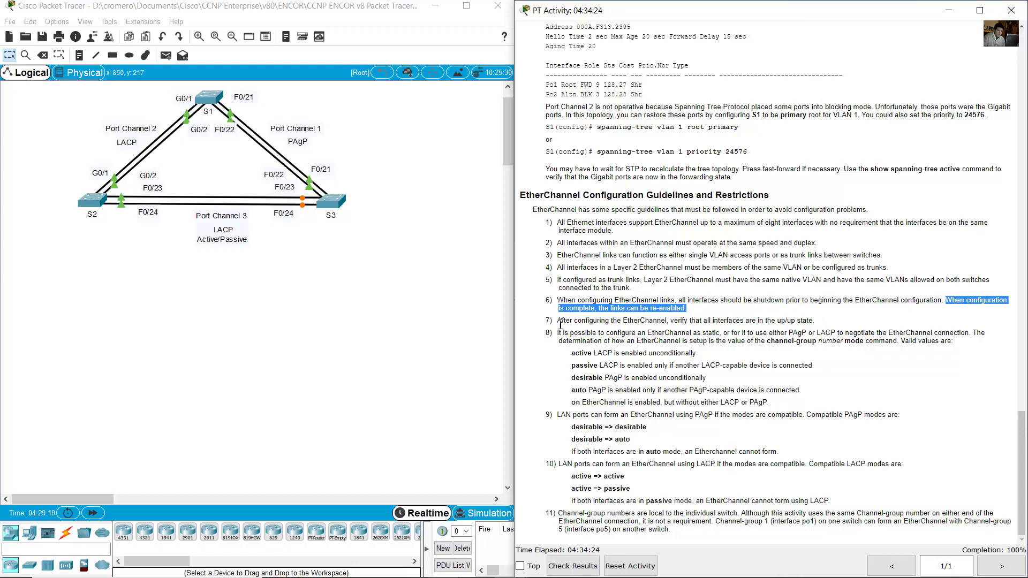
{"action": "left_click_drag", "start_coordinate": [560, 324], "coordinate": [817, 325]}
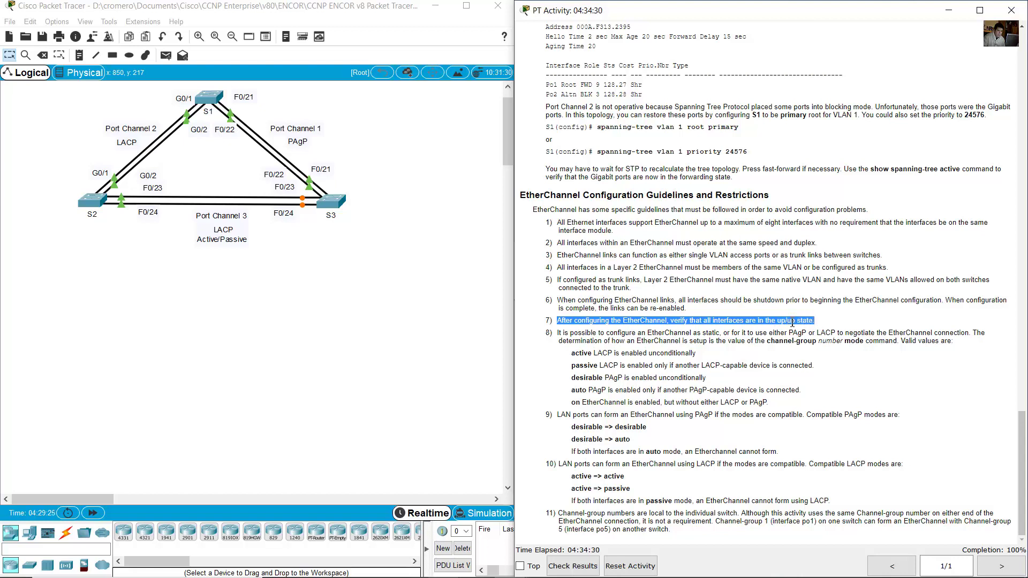
- Review guideline 8 on the channel-group mode command and its active, passive, desirable, auto and on values
{"action": "left_click", "coordinate": [557, 334]}
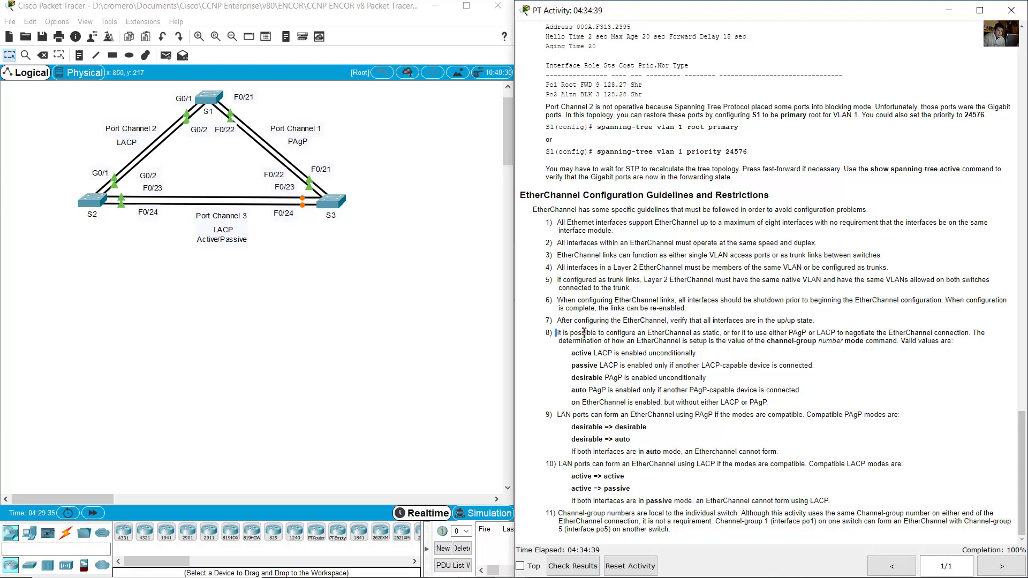
{"action": "left_click_drag", "start_coordinate": [584, 333], "coordinate": [787, 332]}
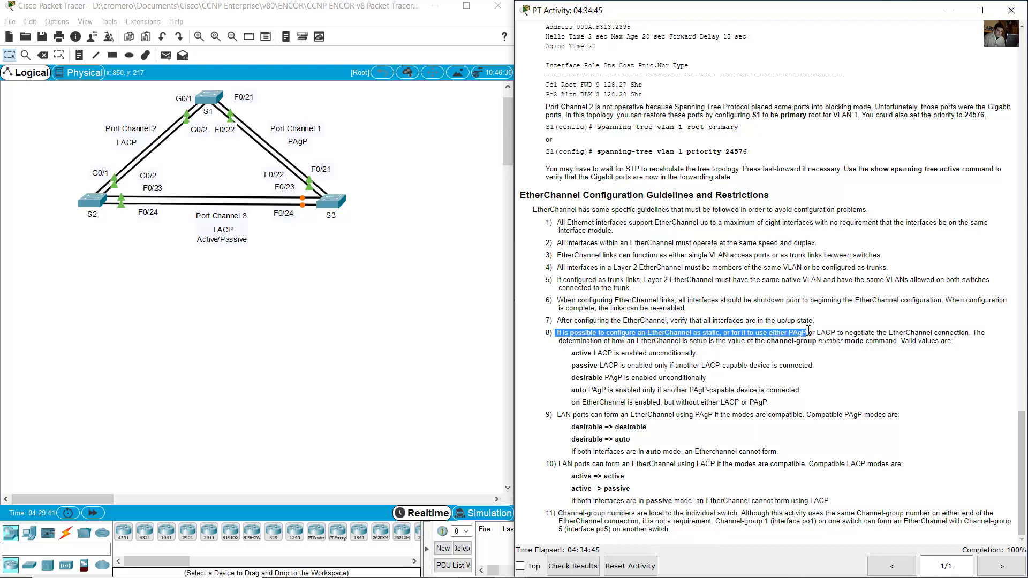
{"action": "left_click_drag", "start_coordinate": [825, 330], "coordinate": [941, 339]}
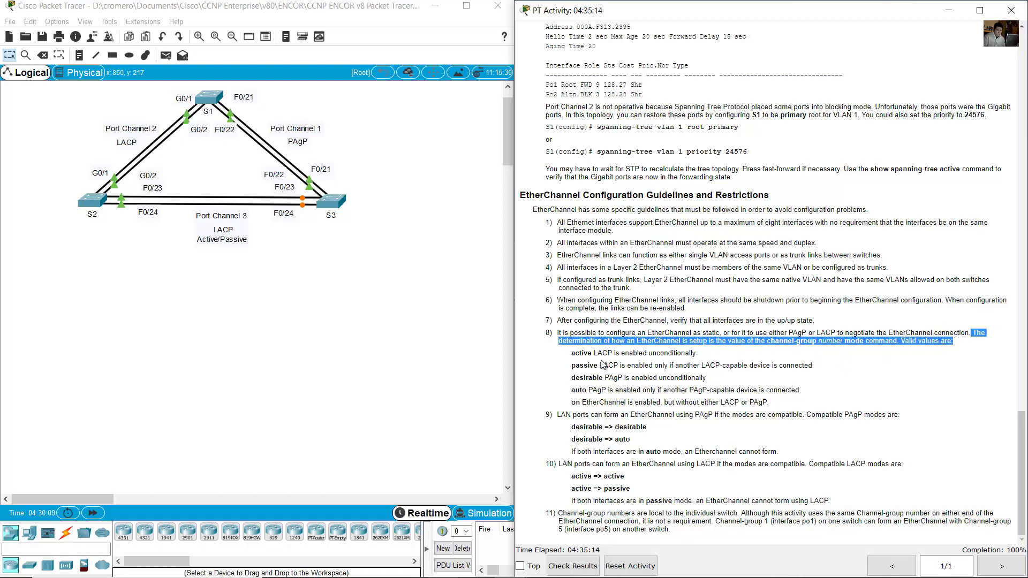
{"action": "left_click_drag", "start_coordinate": [579, 354], "coordinate": [699, 359]}
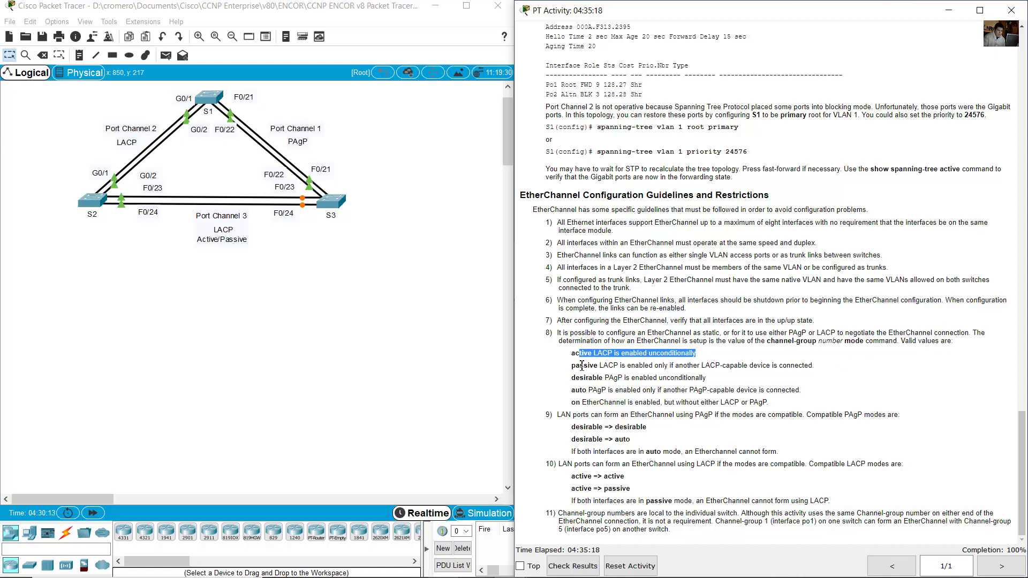
{"action": "left_click_drag", "start_coordinate": [580, 366], "coordinate": [816, 364]}
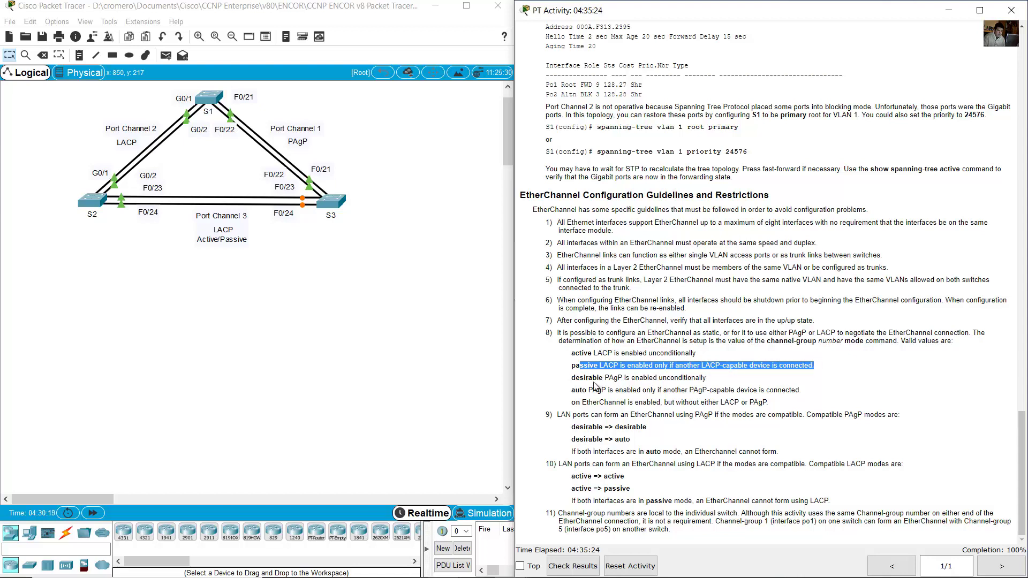
{"action": "left_click_drag", "start_coordinate": [569, 377], "coordinate": [711, 380]}
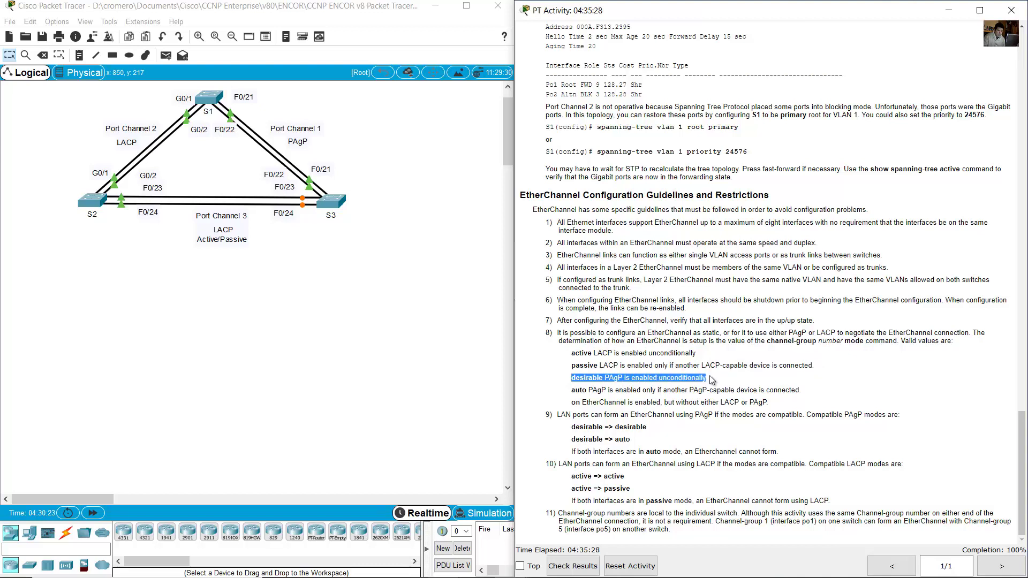
{"action": "left_click_drag", "start_coordinate": [570, 391], "coordinate": [805, 391]}
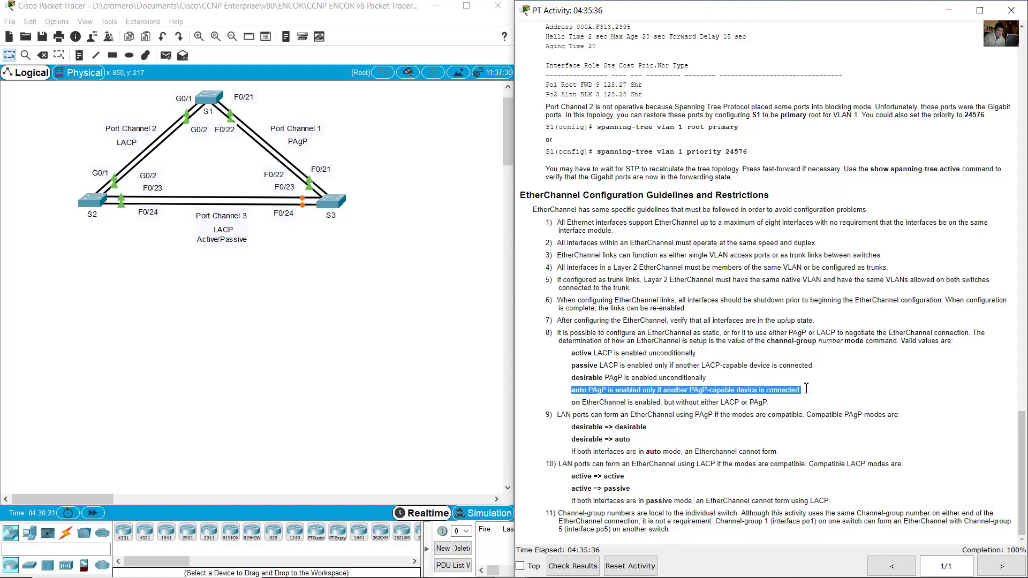
{"action": "left_click_drag", "start_coordinate": [571, 403], "coordinate": [755, 400]}
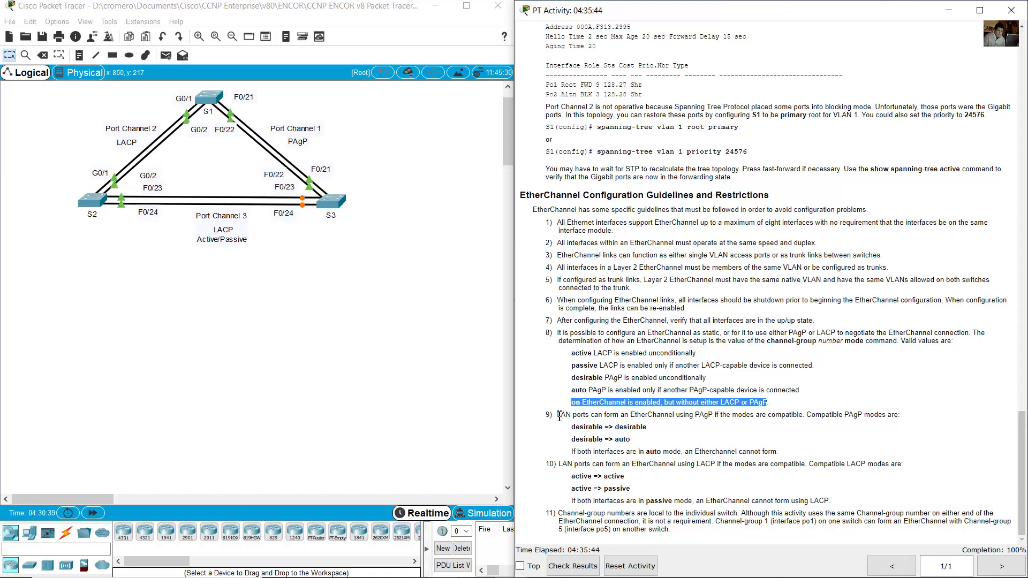
- Review guidelines 9 and 10 for the compatible PAgP and LACP mode combinations and those that cannot form an EtherChannel
{"action": "left_click_drag", "start_coordinate": [559, 417], "coordinate": [877, 420]}
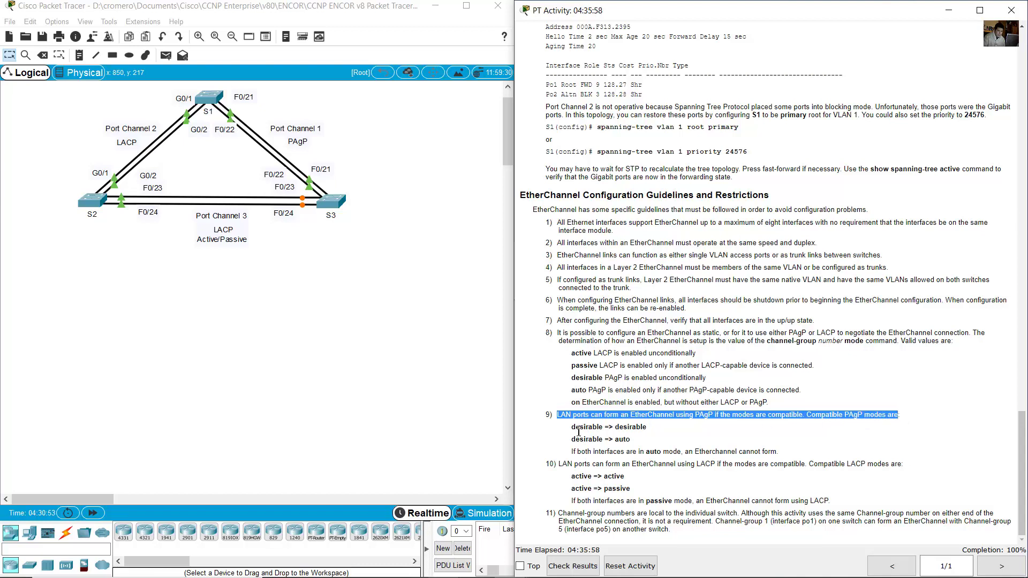
{"action": "left_click_drag", "start_coordinate": [576, 428], "coordinate": [648, 429]}
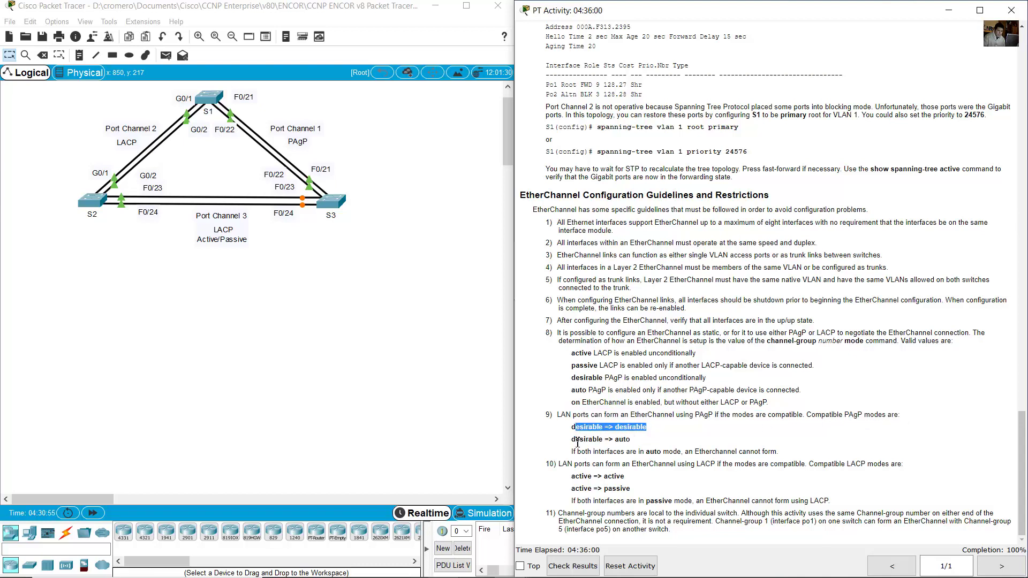
{"action": "left_click_drag", "start_coordinate": [576, 442], "coordinate": [638, 446]}
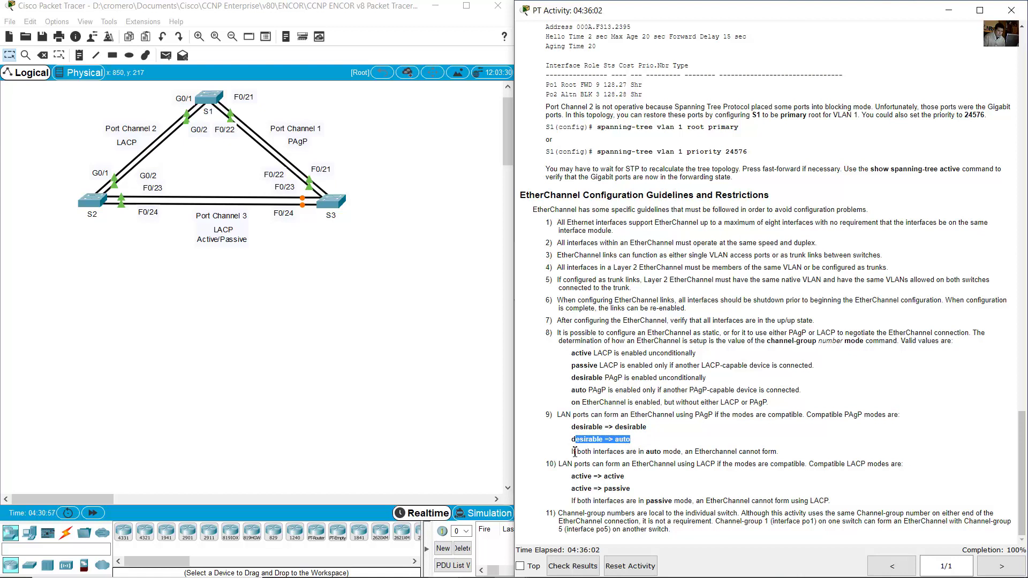
{"action": "left_click_drag", "start_coordinate": [575, 452], "coordinate": [785, 454]}
{"action": "left_click_drag", "start_coordinate": [562, 465], "coordinate": [912, 469]}
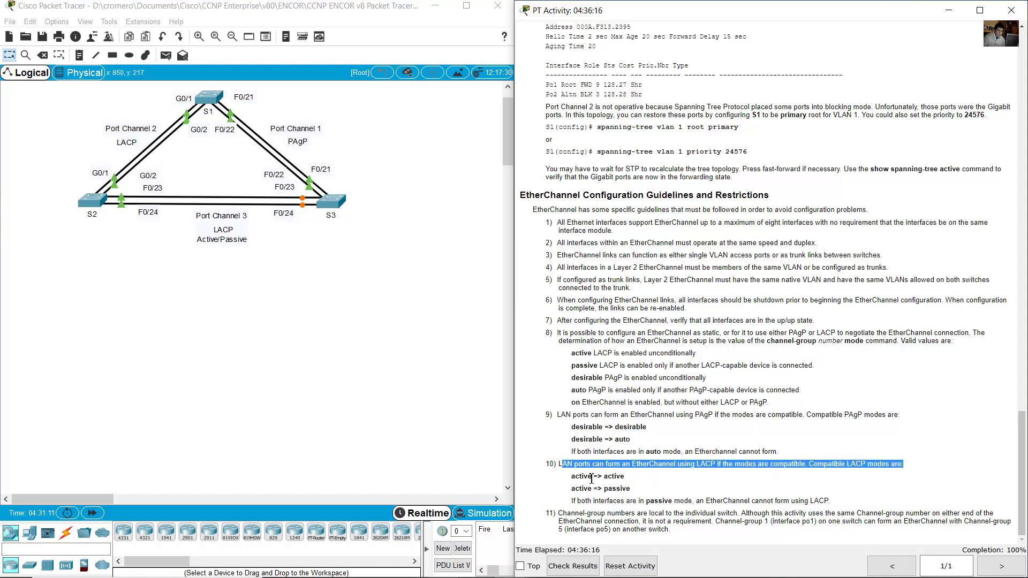
{"action": "left_click_drag", "start_coordinate": [575, 476], "coordinate": [640, 495]}
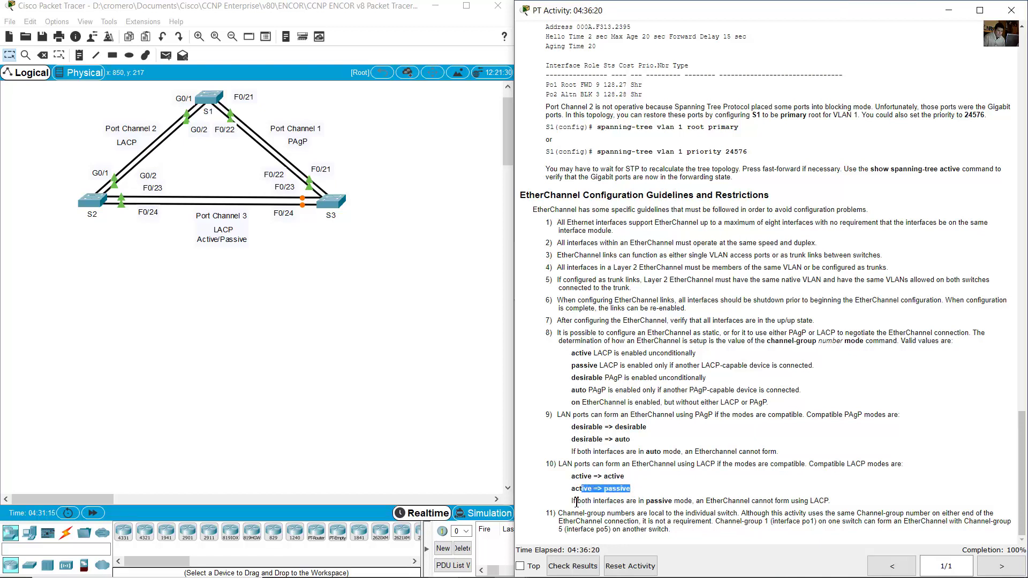
{"action": "left_click_drag", "start_coordinate": [575, 501], "coordinate": [830, 499]}
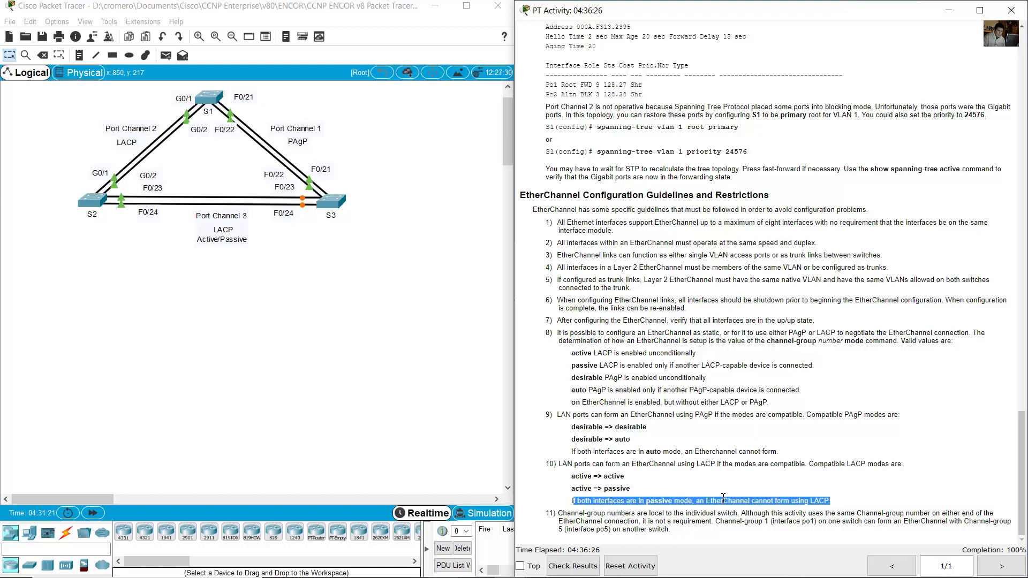
- Read guideline 11 on whether channel-group numbers must match between switches, and clear the text selection
{"action": "left_click", "coordinate": [605, 509]}
{"action": "left_click_drag", "start_coordinate": [560, 513], "coordinate": [642, 521]}
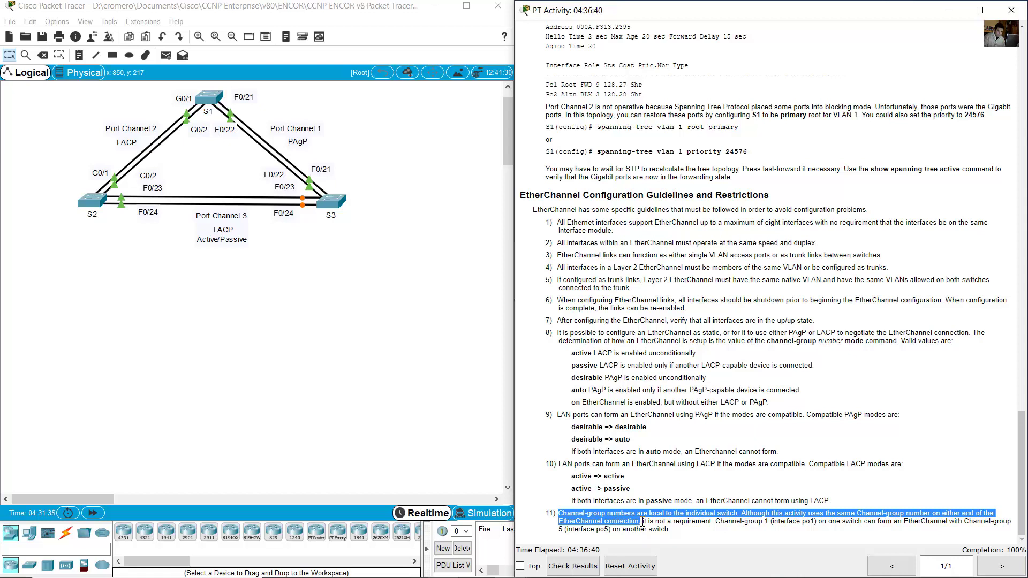
{"action": "mouse_move", "coordinate": [643, 520]}
{"action": "left_mouse_down"}
{"action": "mouse_move", "coordinate": [1005, 521]}
{"action": "mouse_move", "coordinate": [569, 531]}
{"action": "mouse_move", "coordinate": [650, 530]}
{"action": "left_mouse_up"}
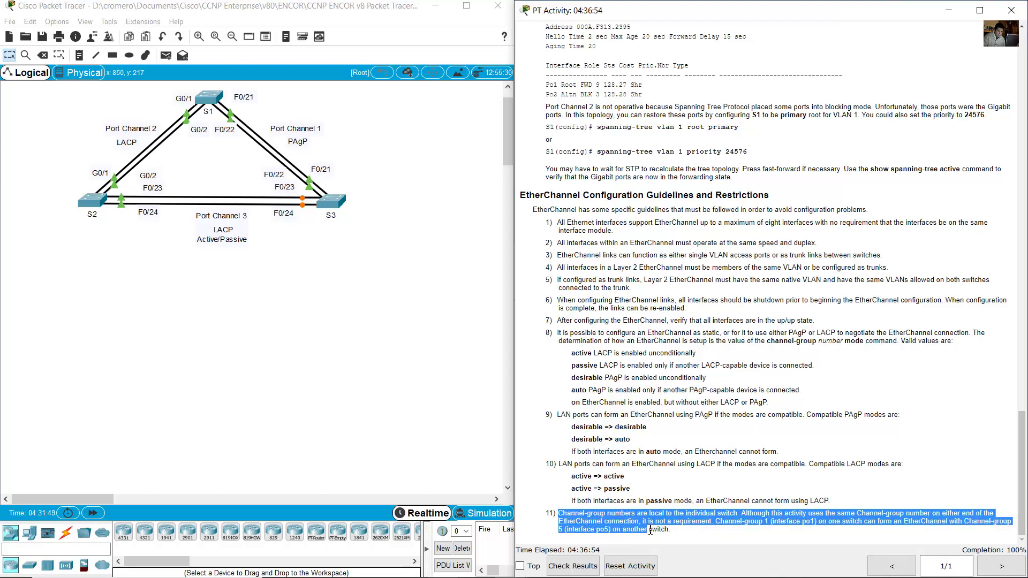
{"action": "left_click", "coordinate": [697, 489]}
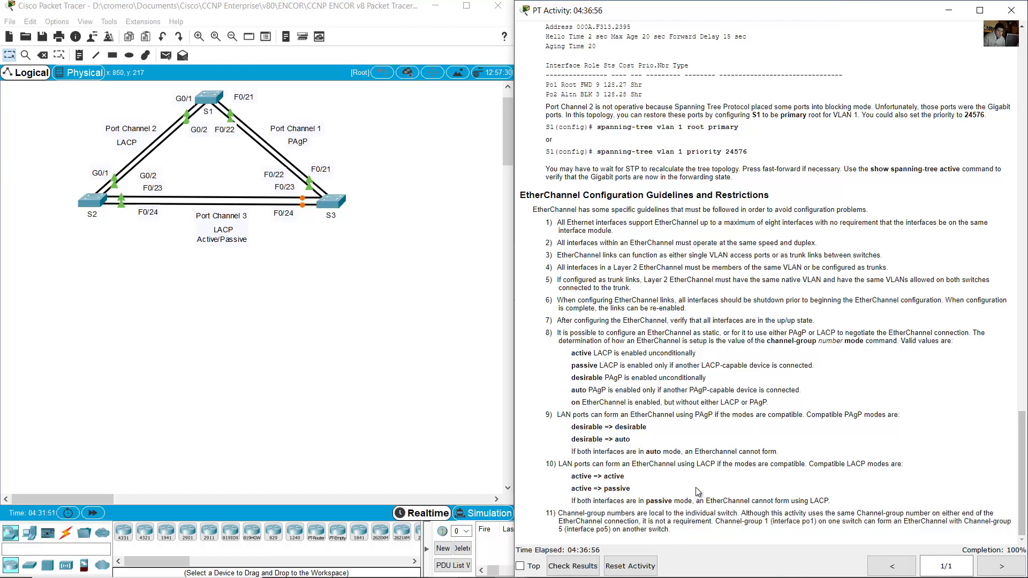